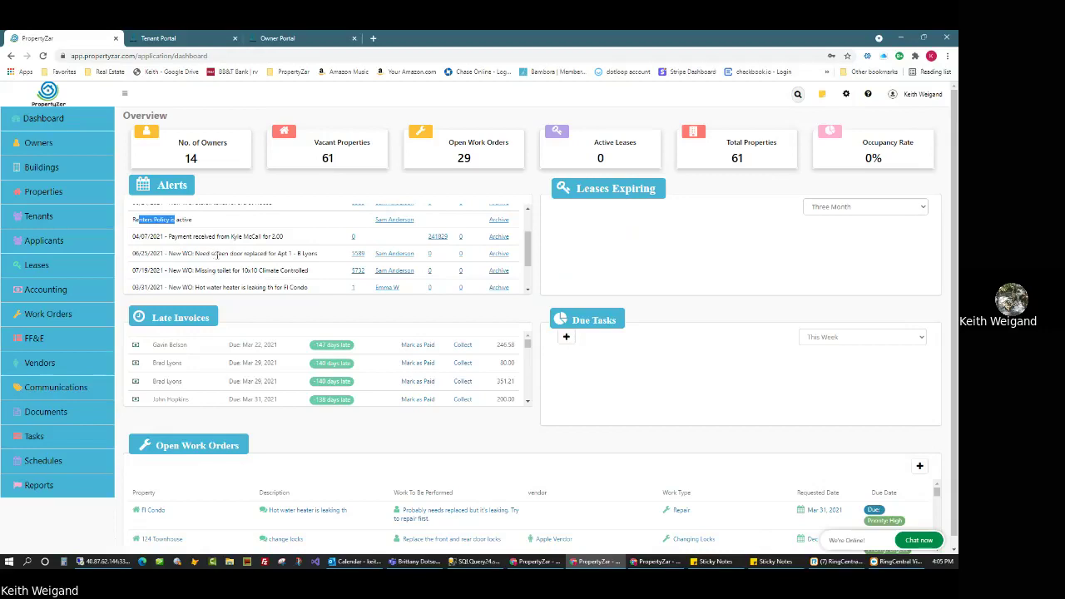
- Archive the 04/07/2021 payment-received alert in the dashboard's Alerts list
scroll(449, 245, "up", 3)
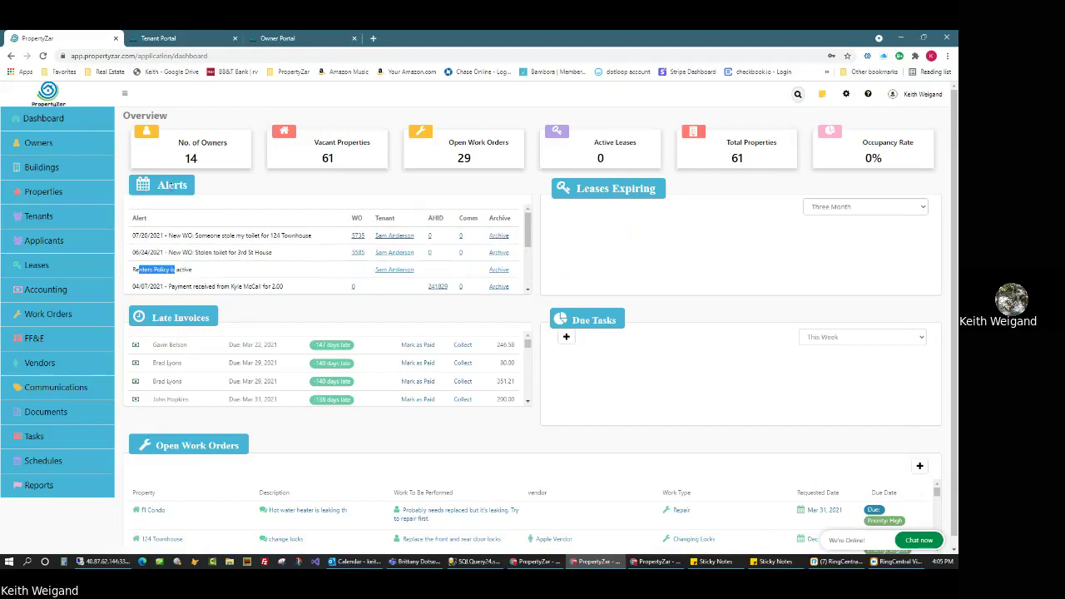
scroll(360, 236, "down", 2)
left_click_drag(215, 228, 250, 228)
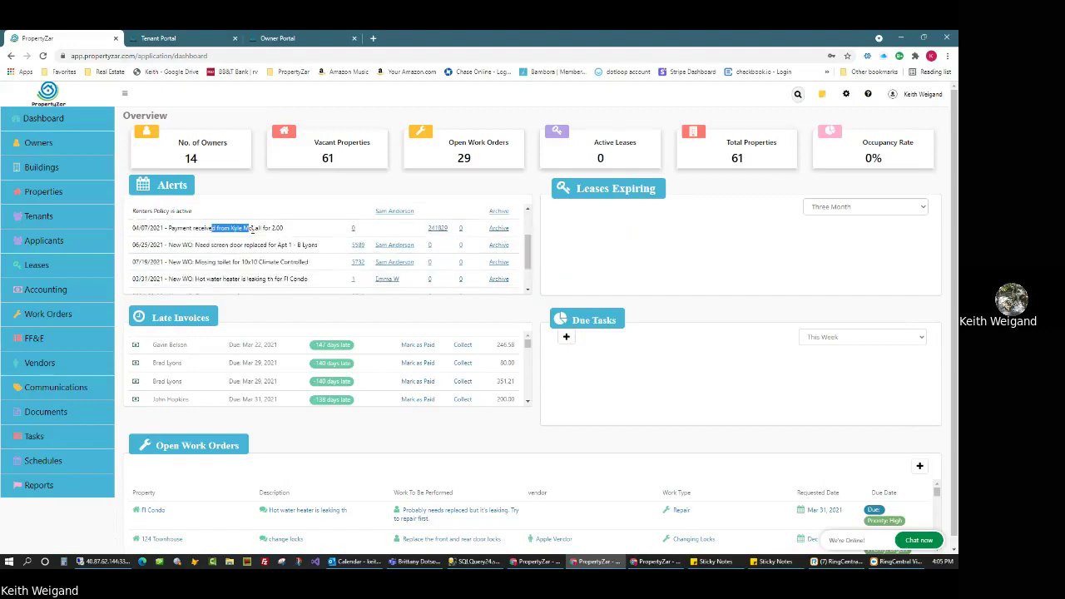
left_click(498, 229)
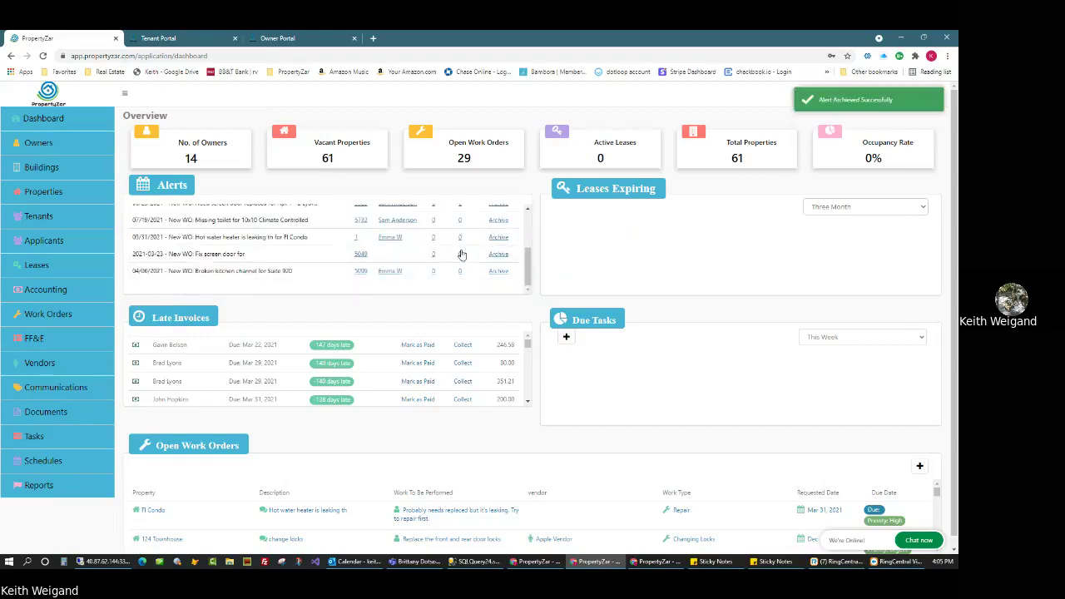
- Set the dashboard's Leases Expiring list to the Three Month period
triple_click(616, 189)
left_click(857, 208)
left_click(837, 254)
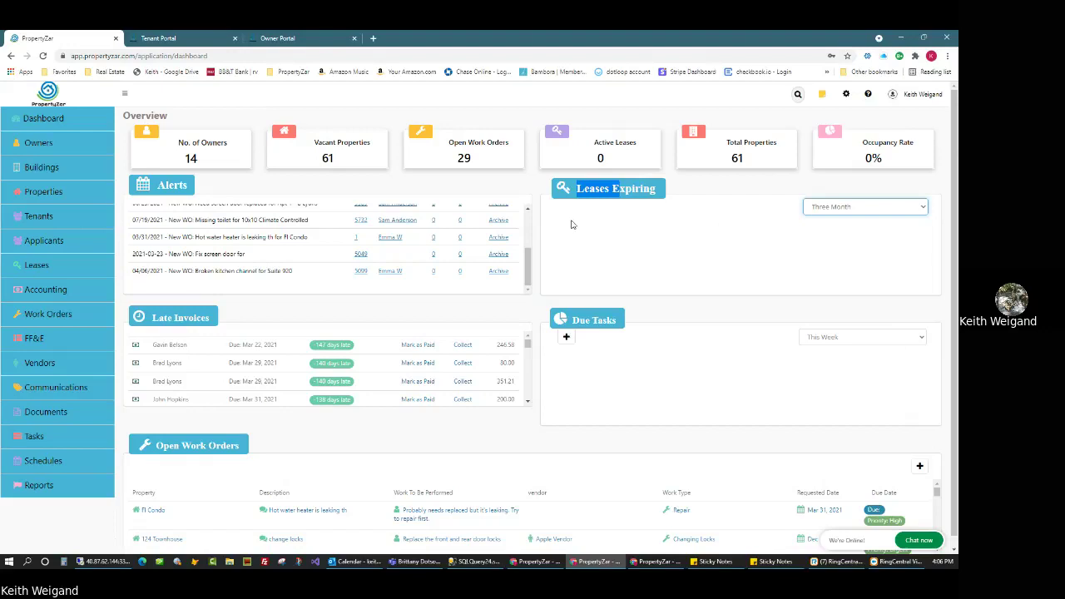
- Examine the Late Invoices list for overdue tenants and its payment and collection options
left_click_drag(154, 321, 239, 358)
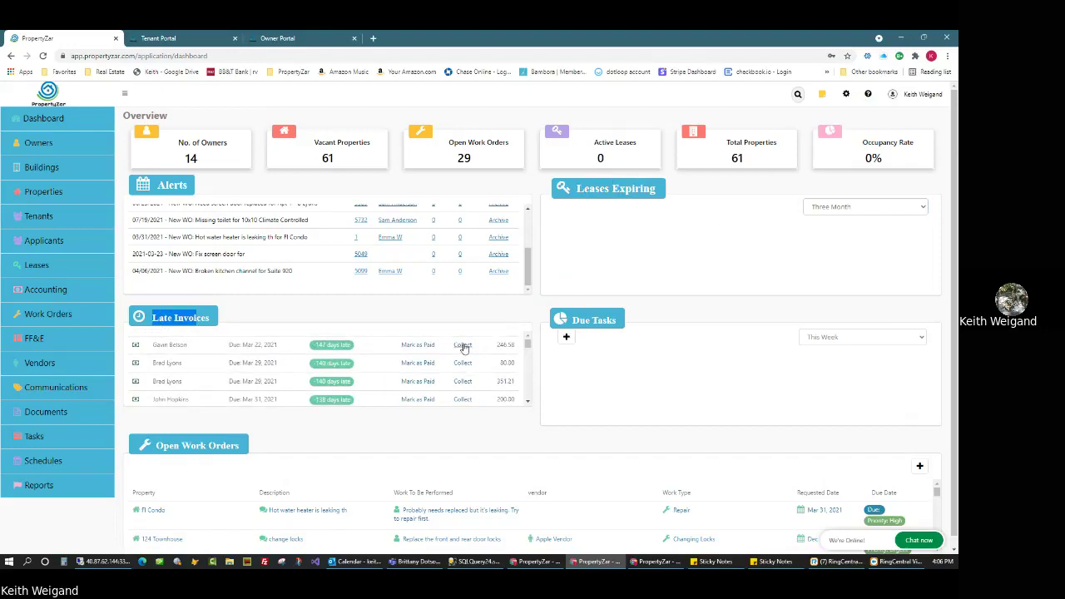
left_click(313, 319)
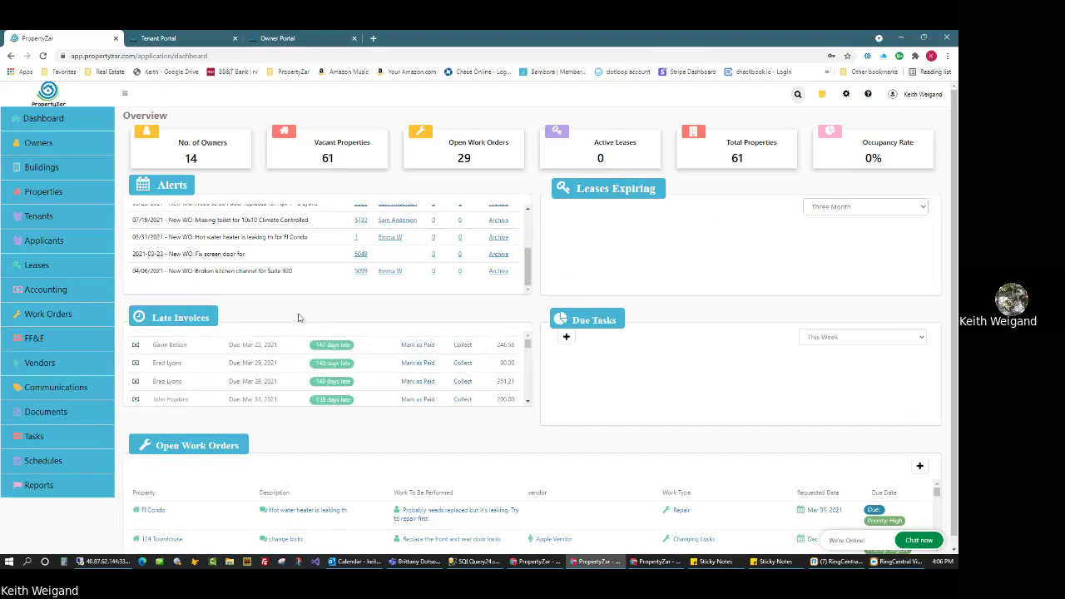
left_click_drag(150, 318, 200, 319)
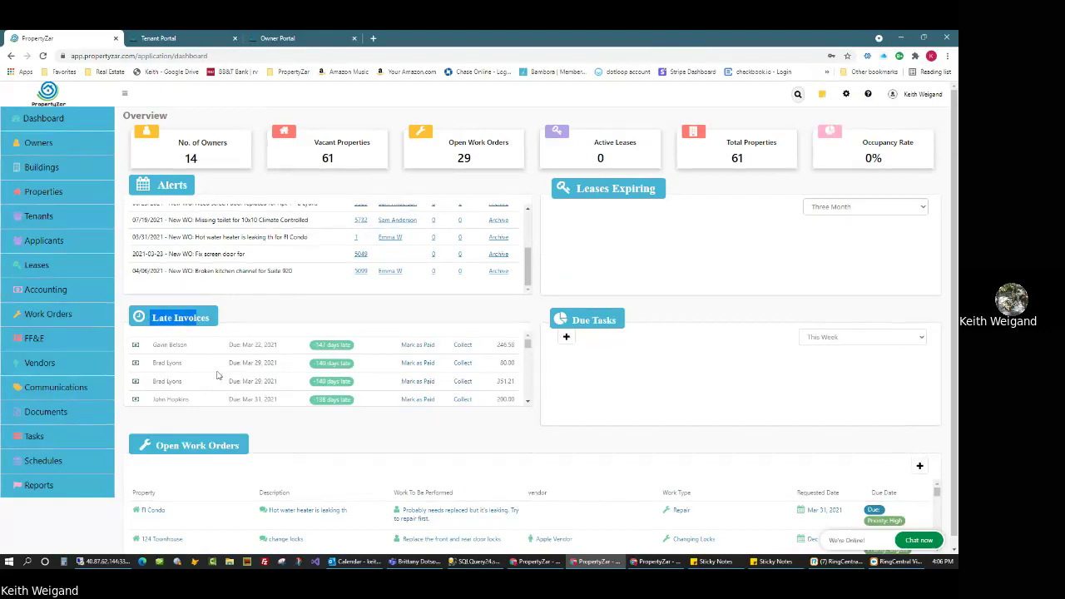
- Set the dashboard's Due Tasks list to show This Month
left_click_drag(591, 320, 610, 320)
left_click(844, 338)
left_click(833, 366)
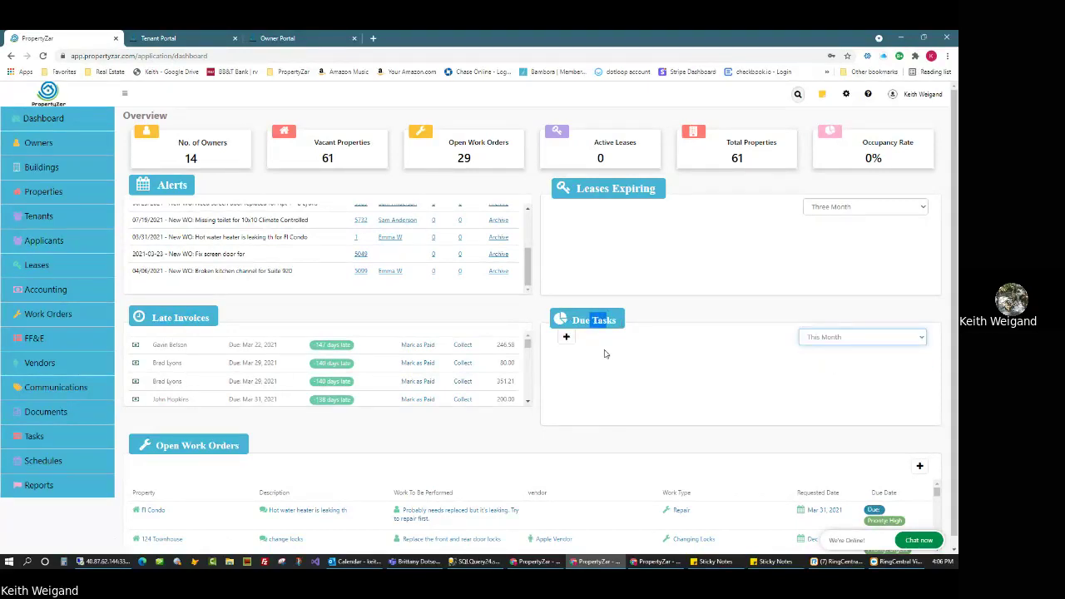
left_click(574, 372)
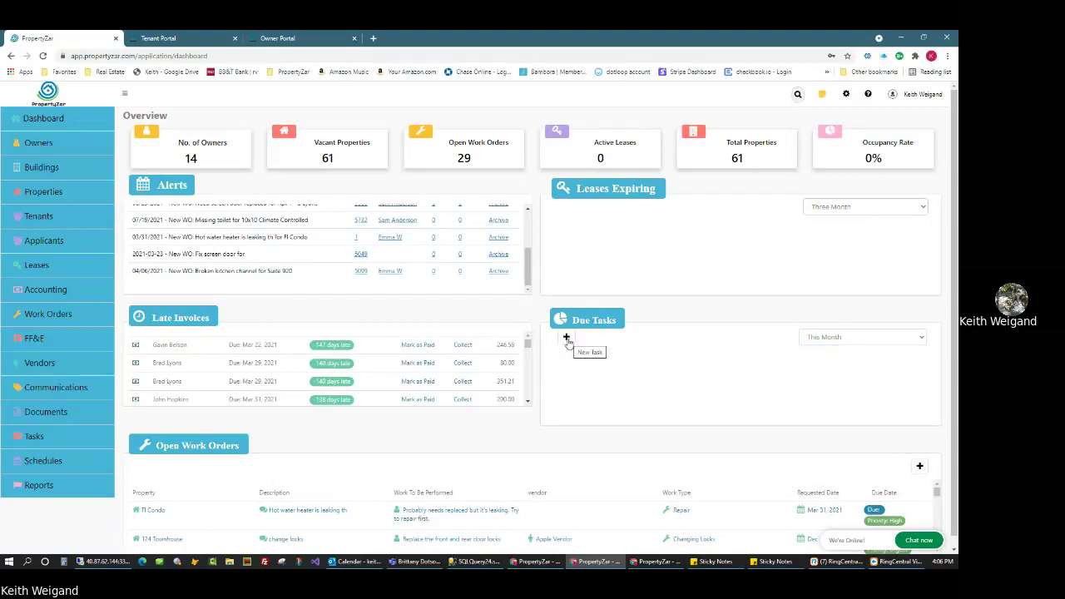
- Look through the Open Work Orders list for each property's description, work type, vendor and priority
left_click_drag(155, 446, 240, 446)
scroll(313, 491, "down", 3)
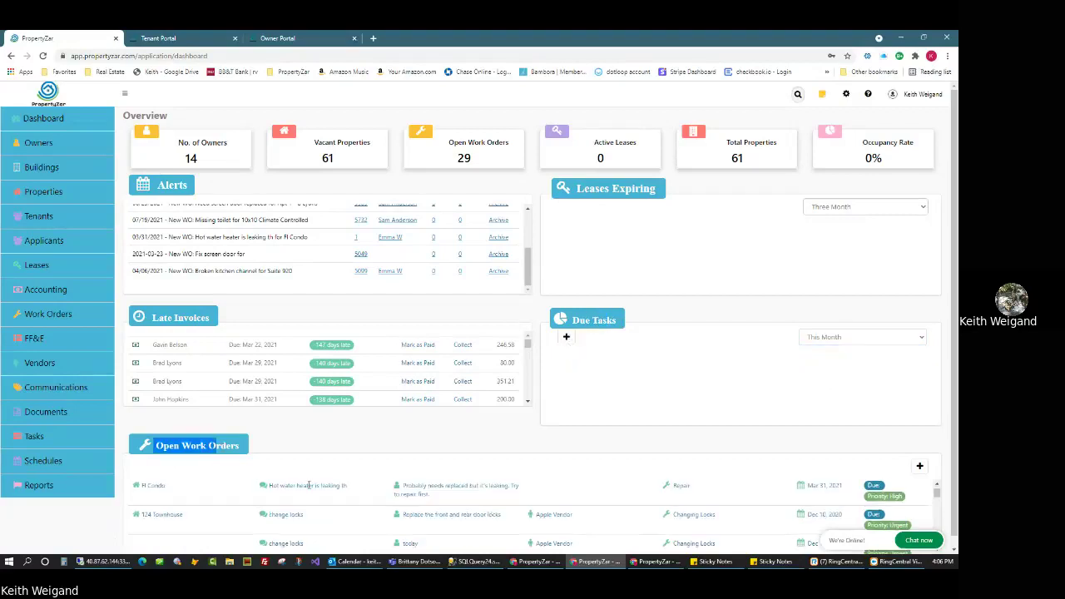
scroll(324, 522, "down", 2)
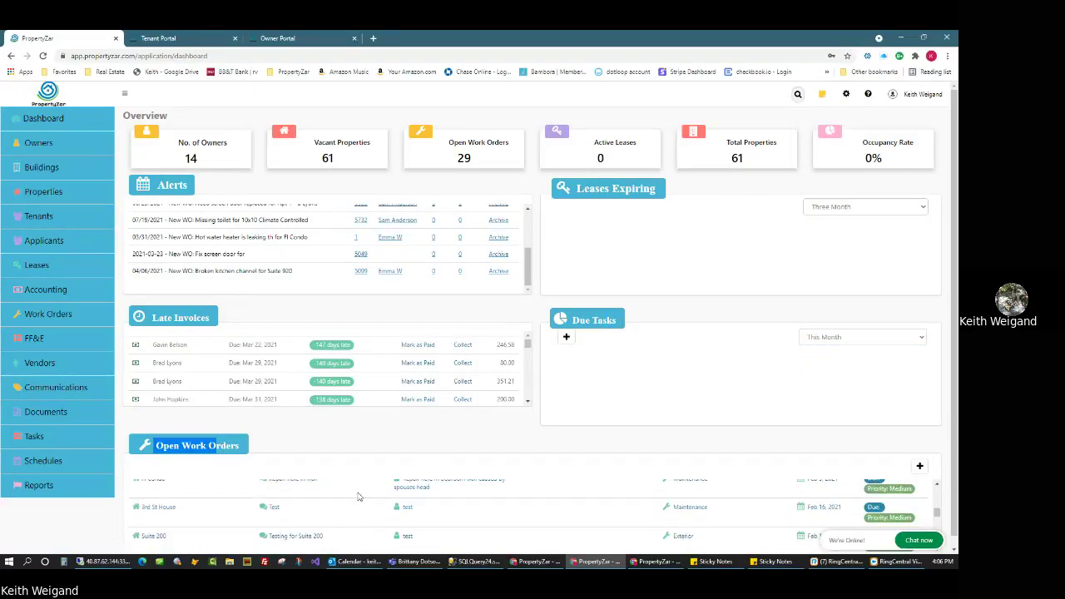
scroll(350, 493, "down", 2)
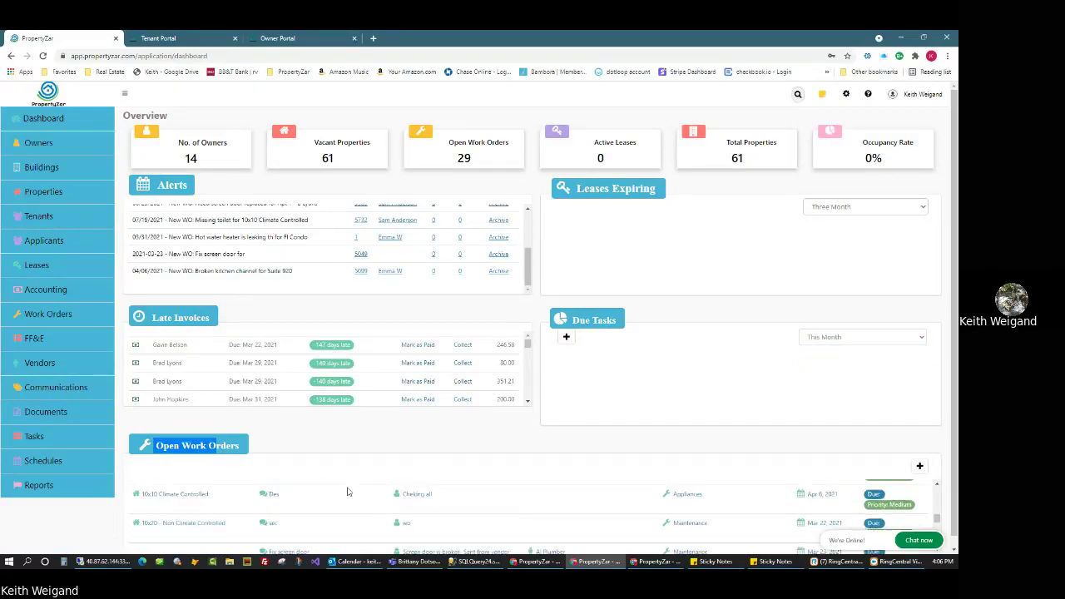
scroll(347, 496, "down", 2)
scroll(344, 490, "down", 2)
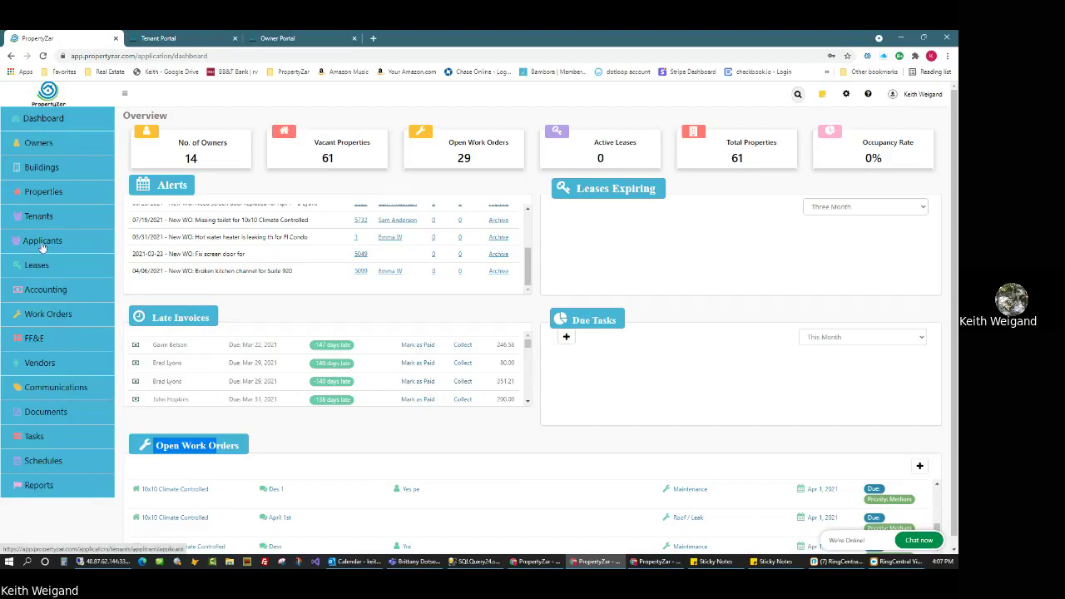
- Try to open Communications in the incognito PropertyZar window, dismiss the notice and minimize that window
left_click(655, 561)
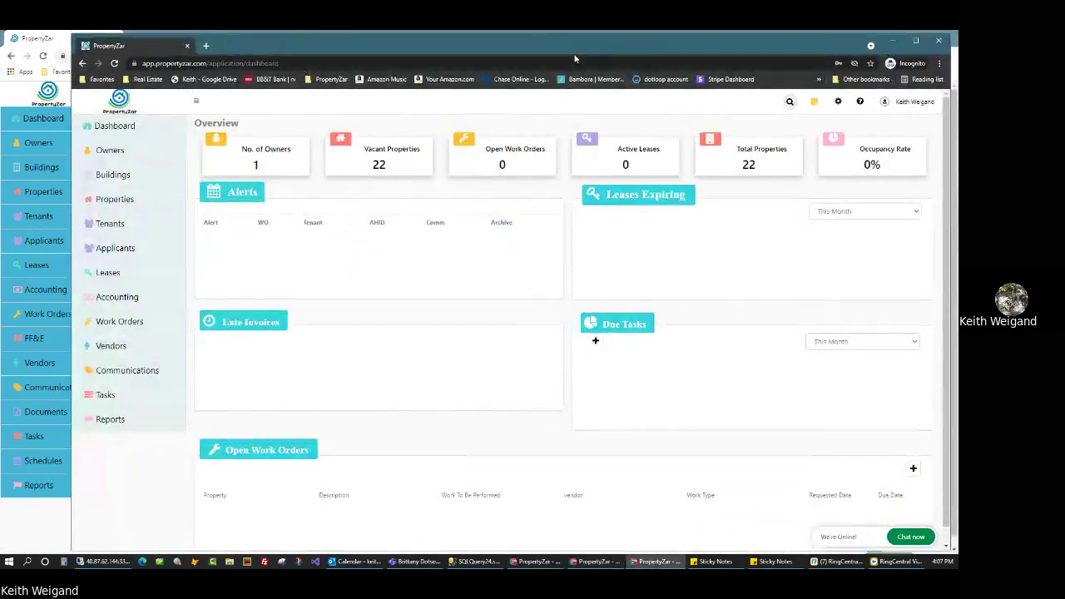
left_click_drag(399, 35, 430, 35)
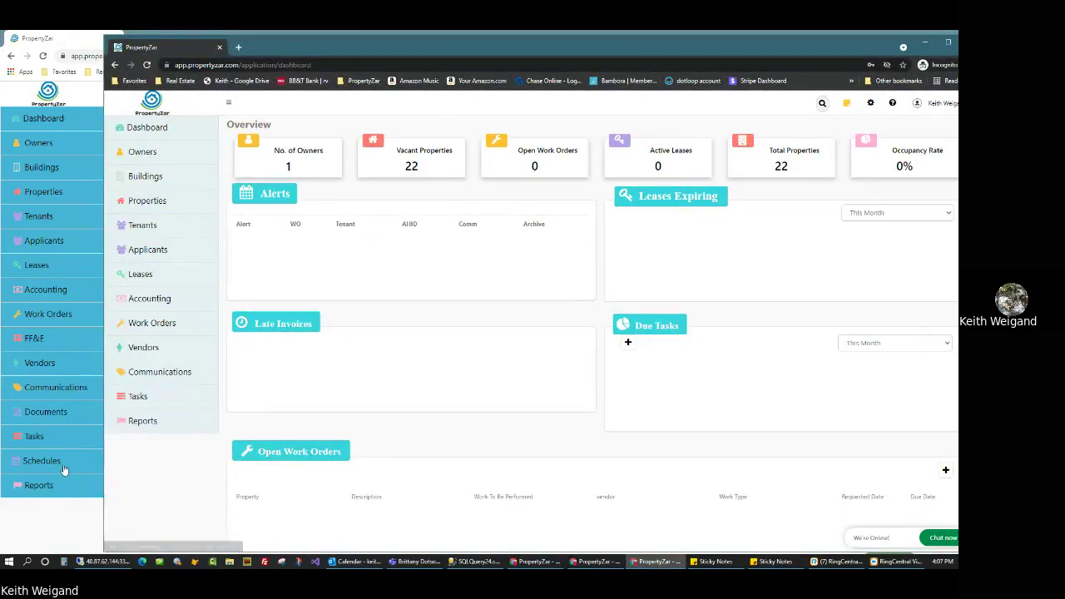
left_click(176, 376)
left_click_drag(441, 100, 615, 101)
left_click(545, 99)
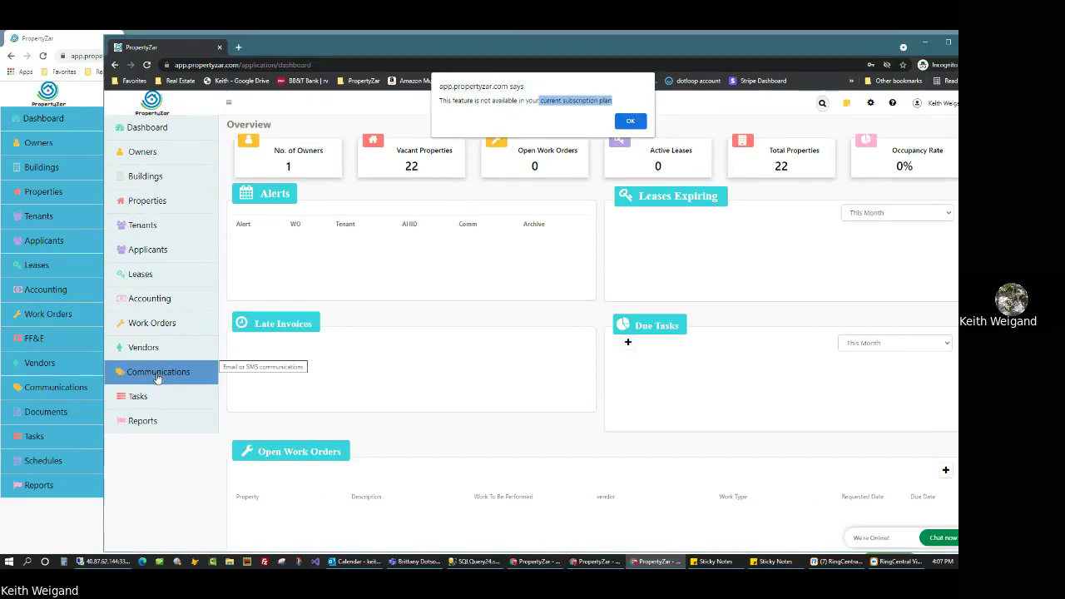
left_click(630, 122)
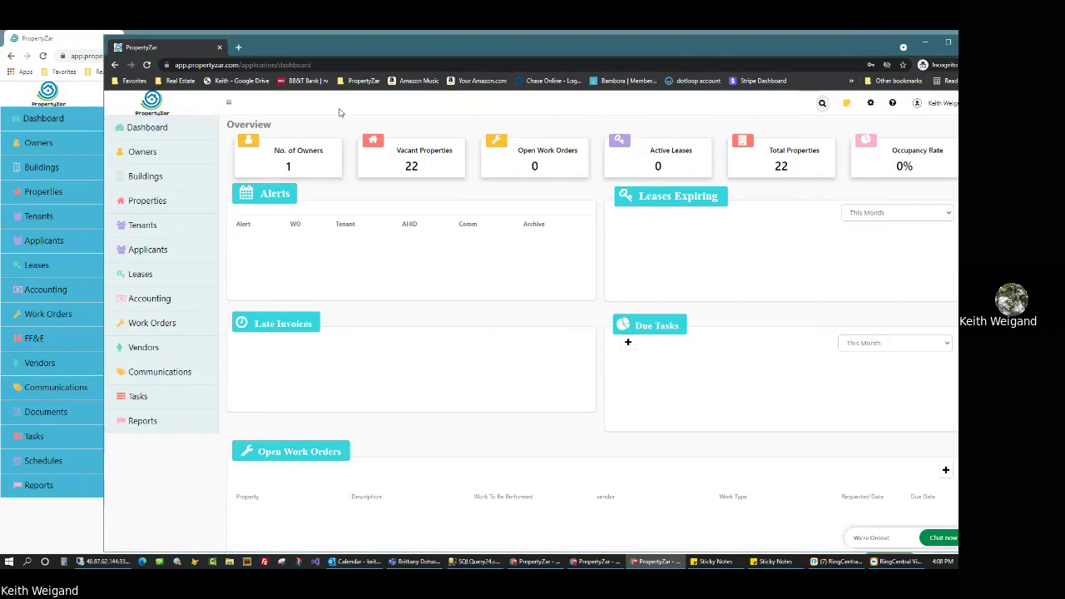
left_click_drag(754, 48, 712, 46)
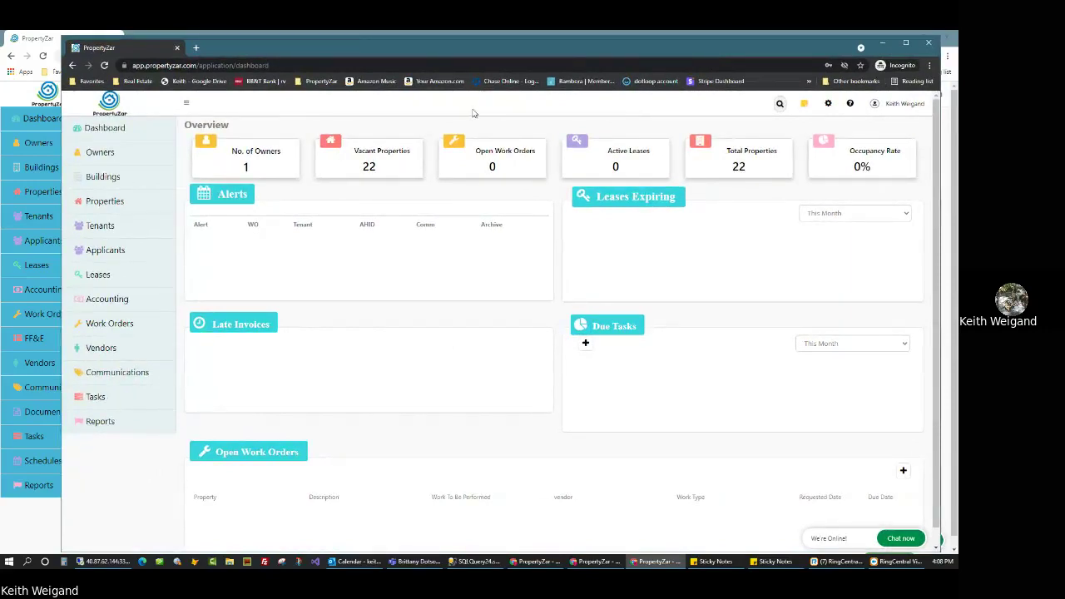
left_click(884, 44)
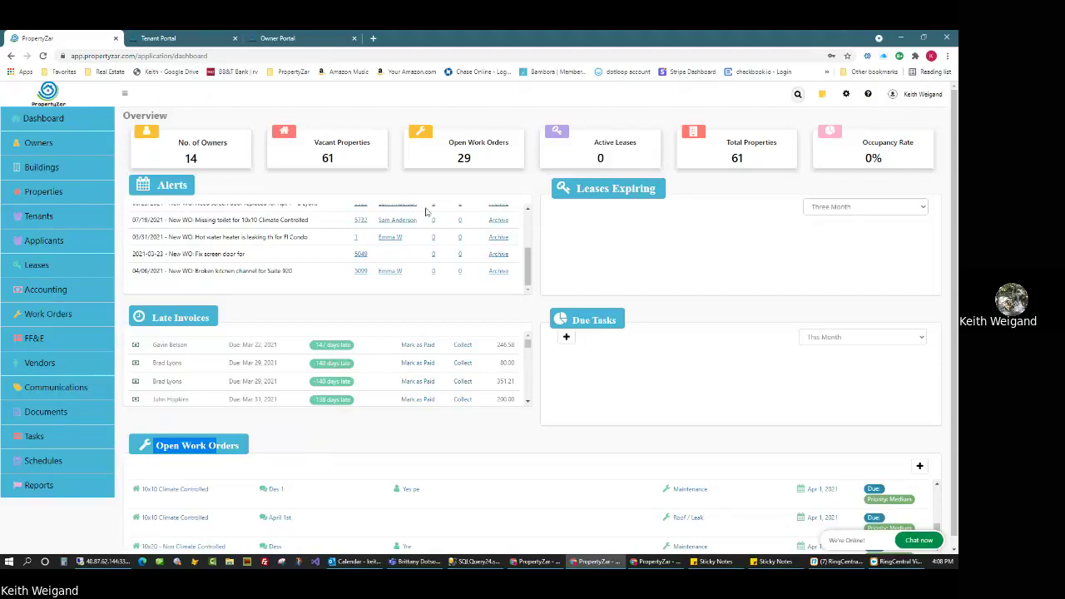
- Sign in to the Tenant Portal with the prefilled credentials and examine the balance on its dashboard
left_click(188, 40)
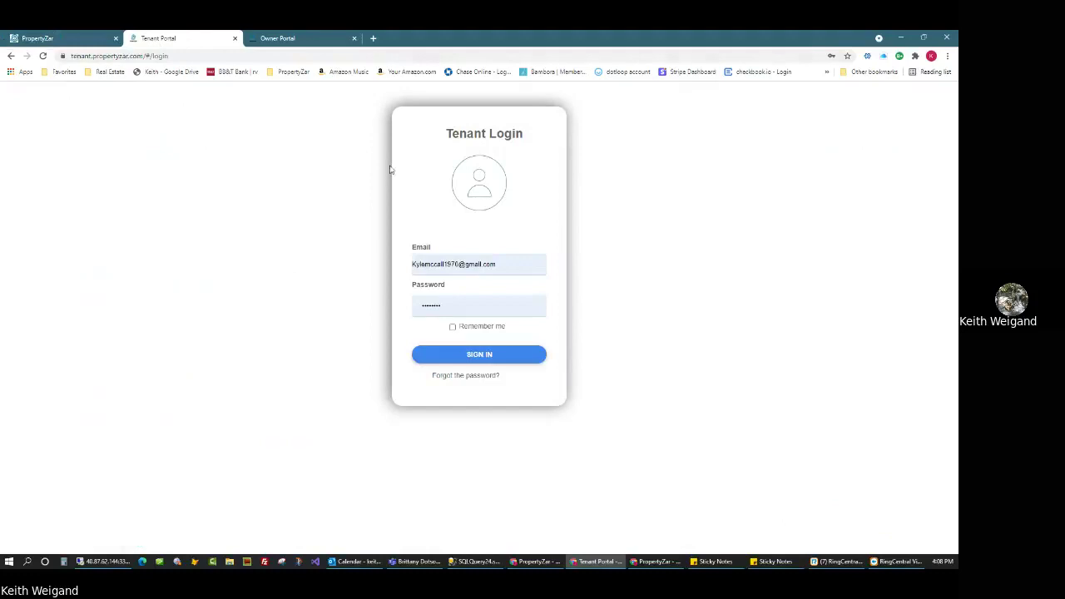
left_click(488, 356)
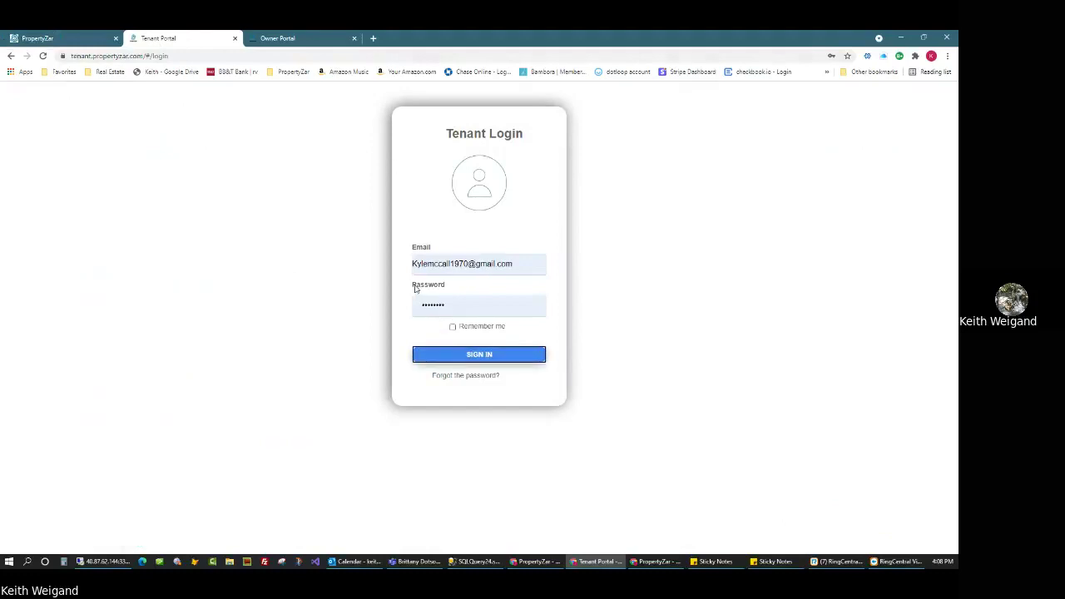
left_click_drag(227, 169, 268, 175)
left_click(288, 187)
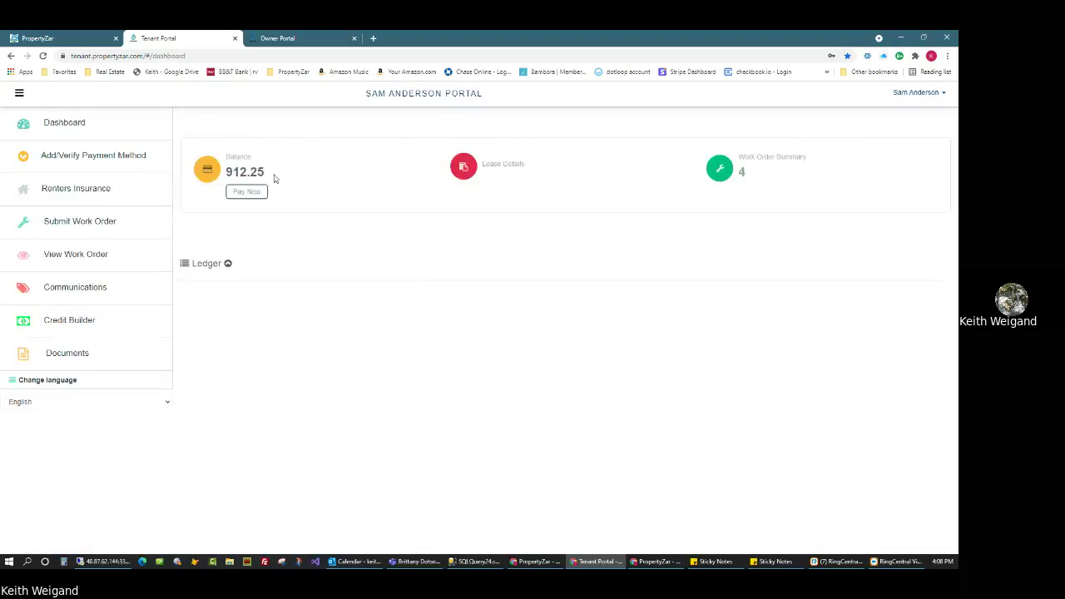
left_click_drag(272, 173, 226, 177)
left_click(282, 180)
- Start a payment from the tenant's balance, select Invoice 1, Invoice 2 and Invoice 4, and check the processing fee
left_click(261, 194)
left_click(439, 209)
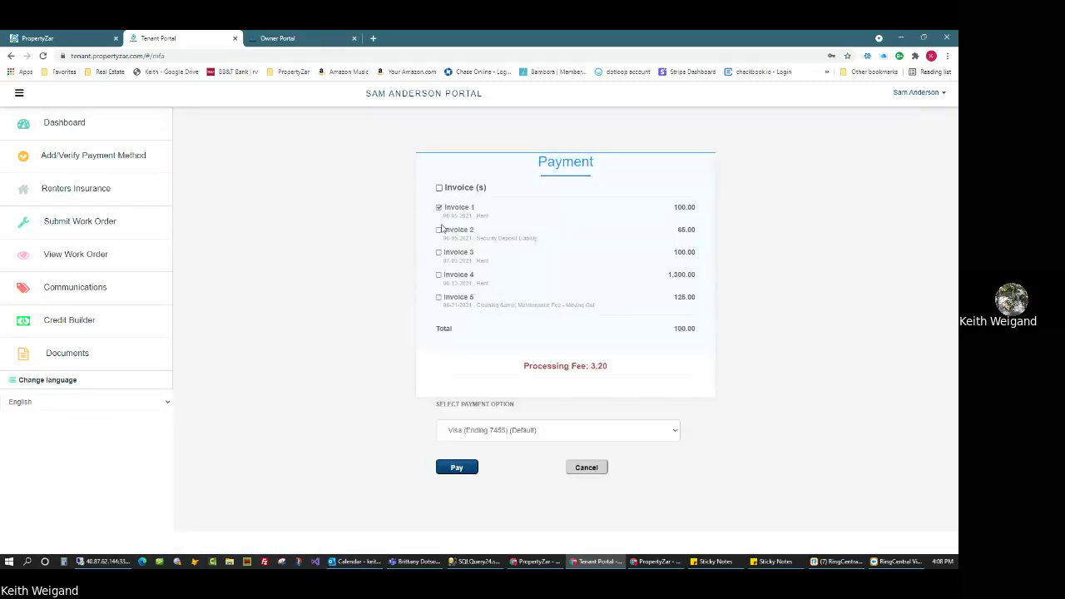
left_click(439, 231)
left_click(440, 275)
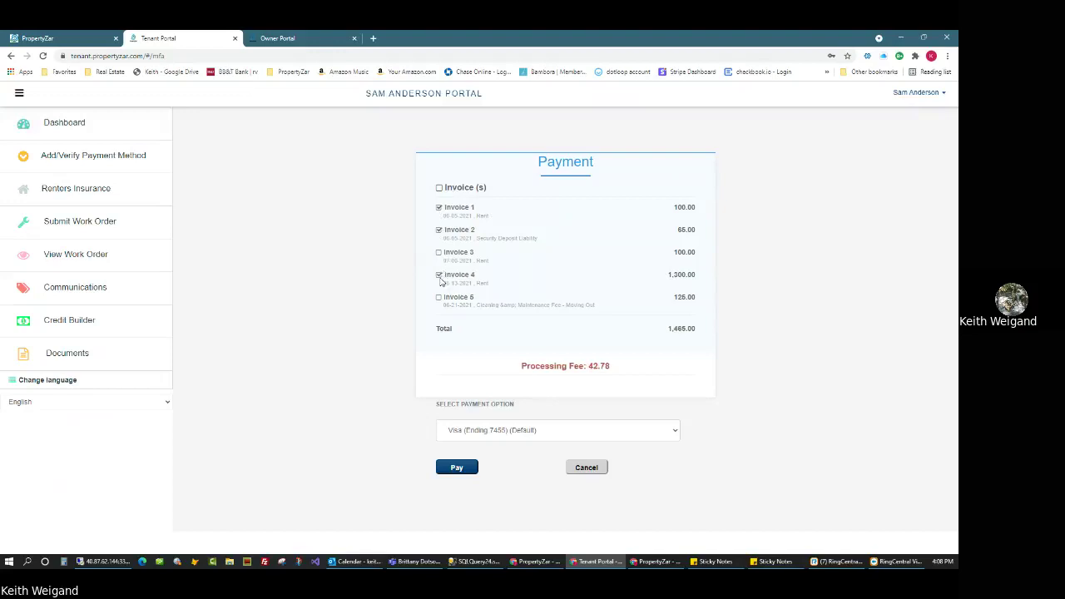
left_click_drag(590, 366, 628, 369)
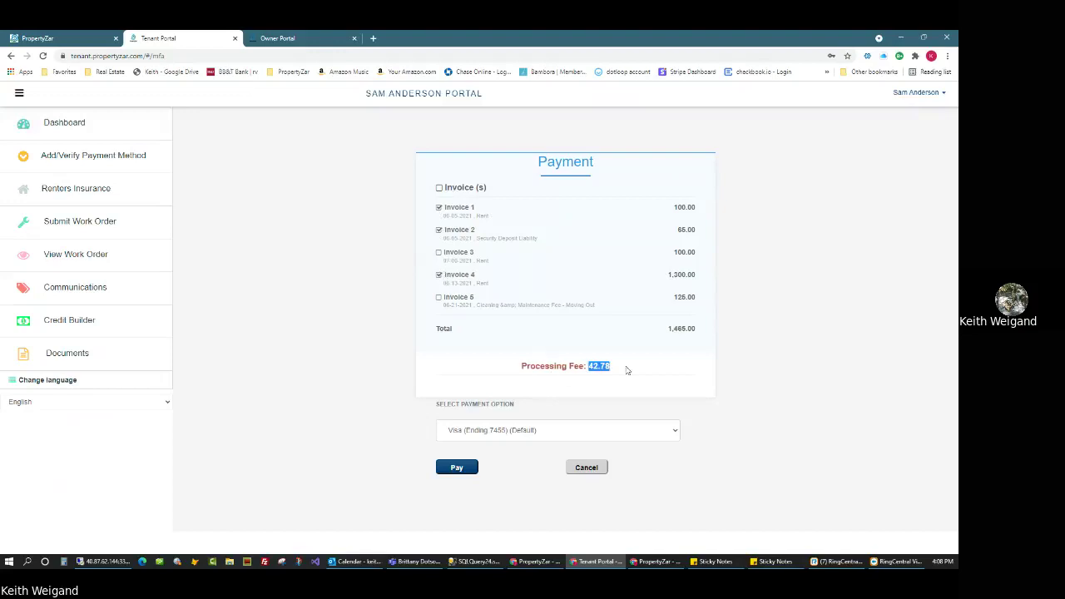
- Switch the payment option to the Bambora bank account and compare the processing fee with the total
left_click(472, 432)
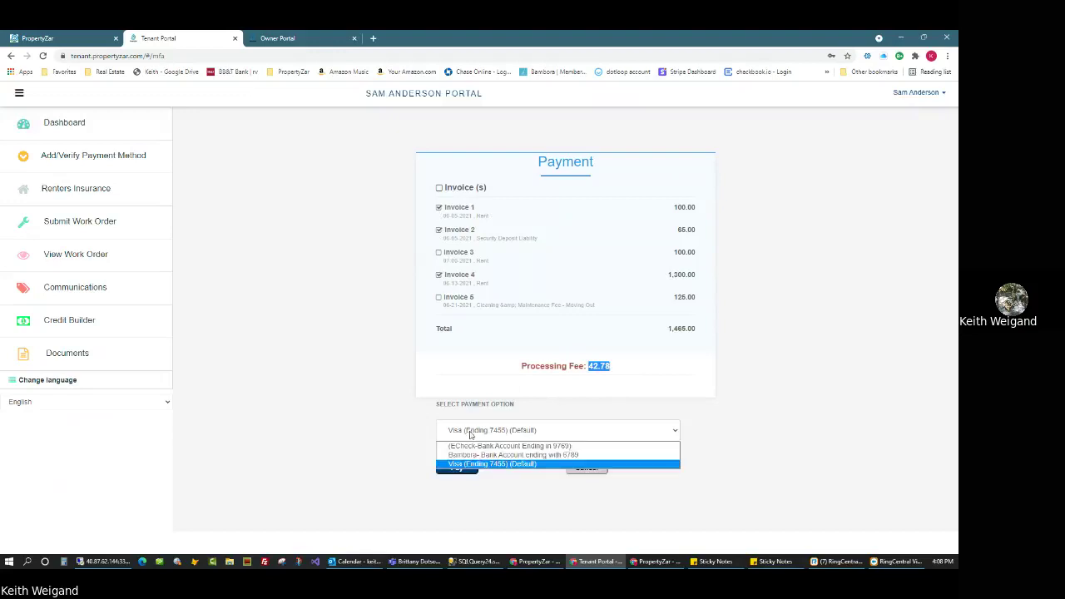
left_click(470, 453)
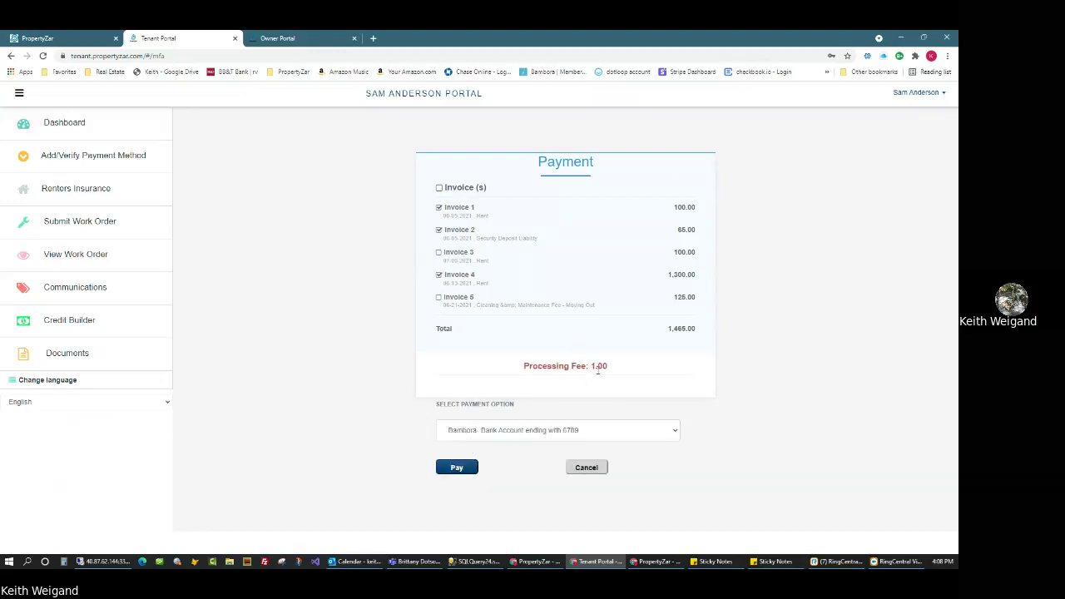
left_click_drag(589, 366, 611, 369)
left_click(480, 341)
double_click(671, 328)
left_click(674, 337)
left_click_drag(592, 367, 610, 372)
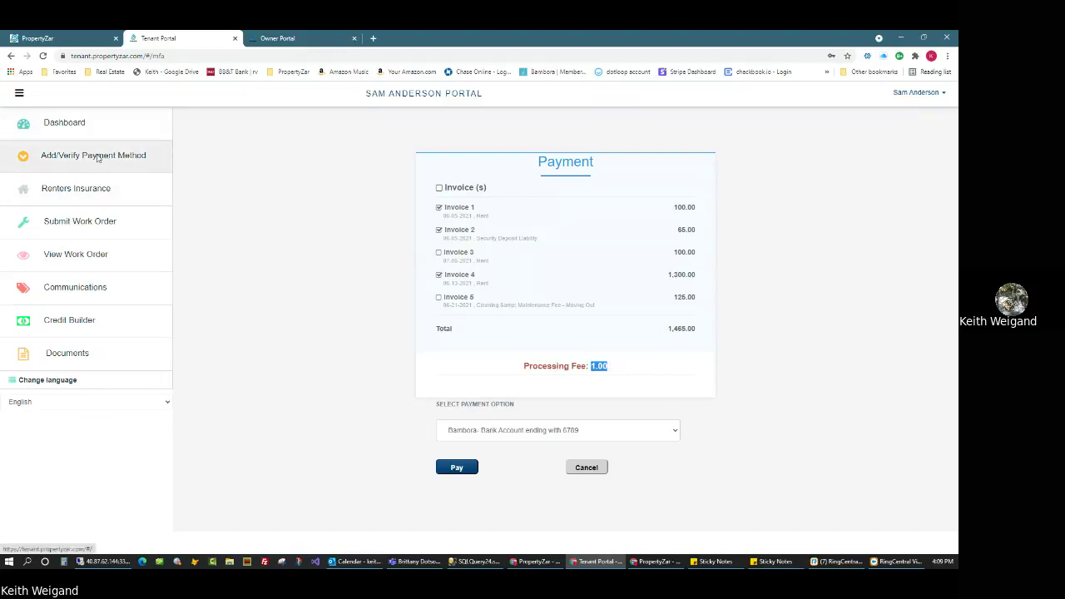
- Look through the tenant's Renters Insurance, Submit Work Order, View Work Order and Communications pages
left_click(94, 193)
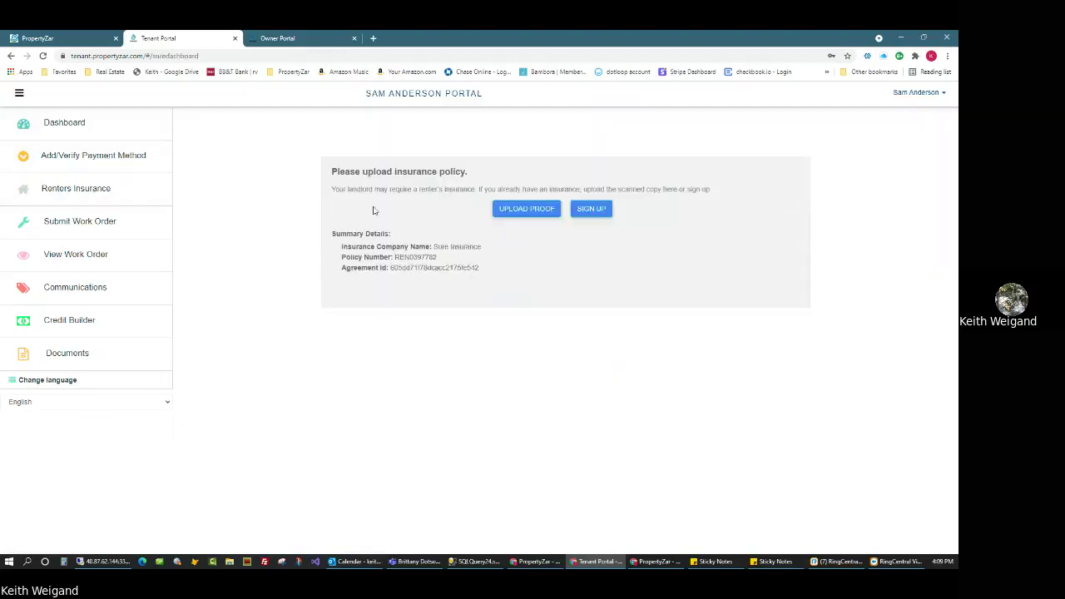
left_click(107, 223)
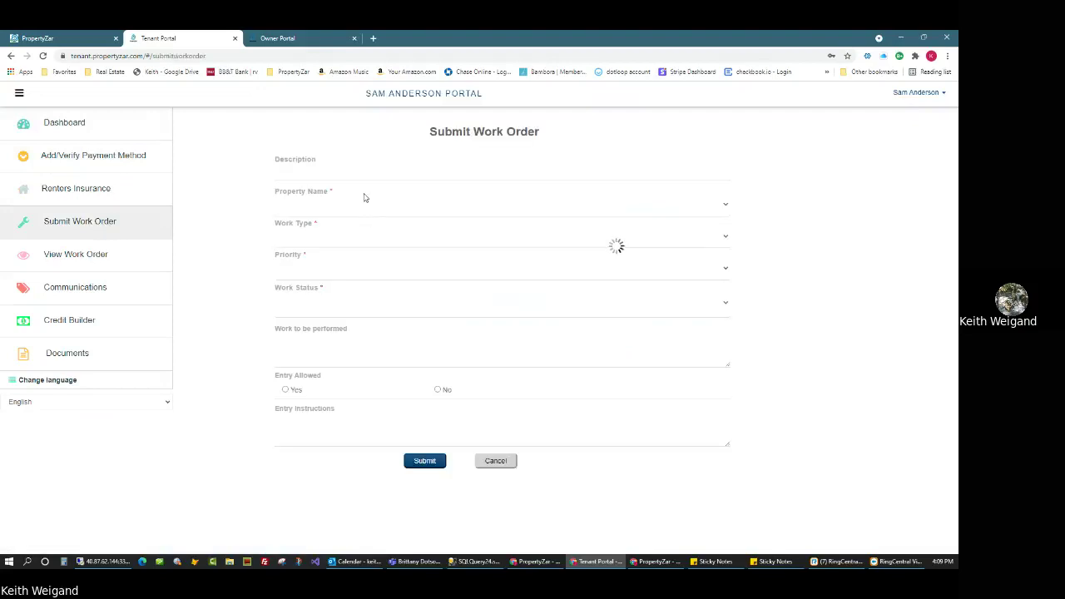
left_click(74, 257)
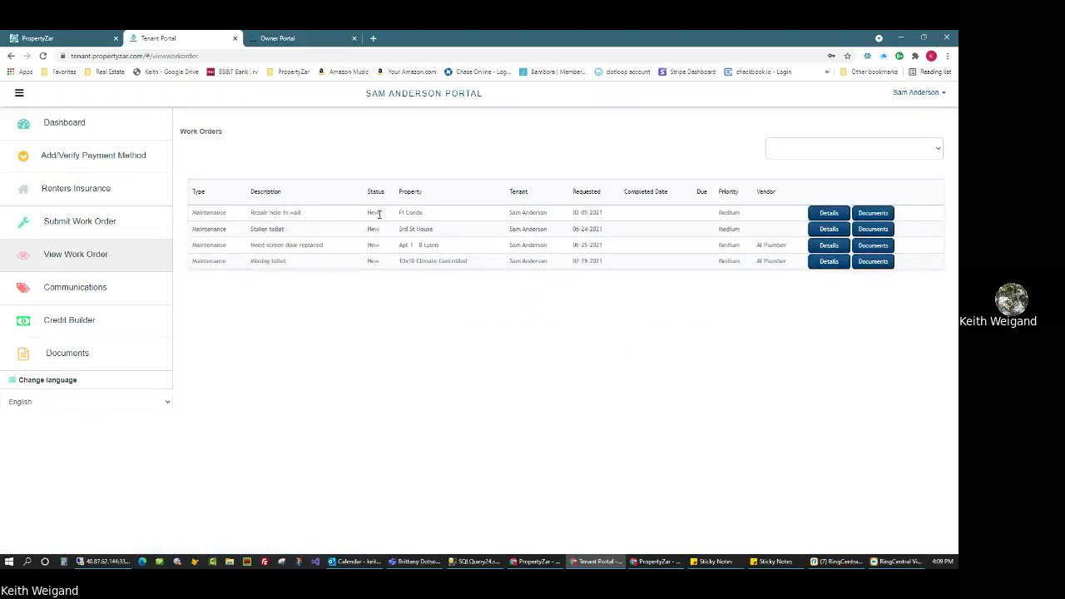
left_click(88, 291)
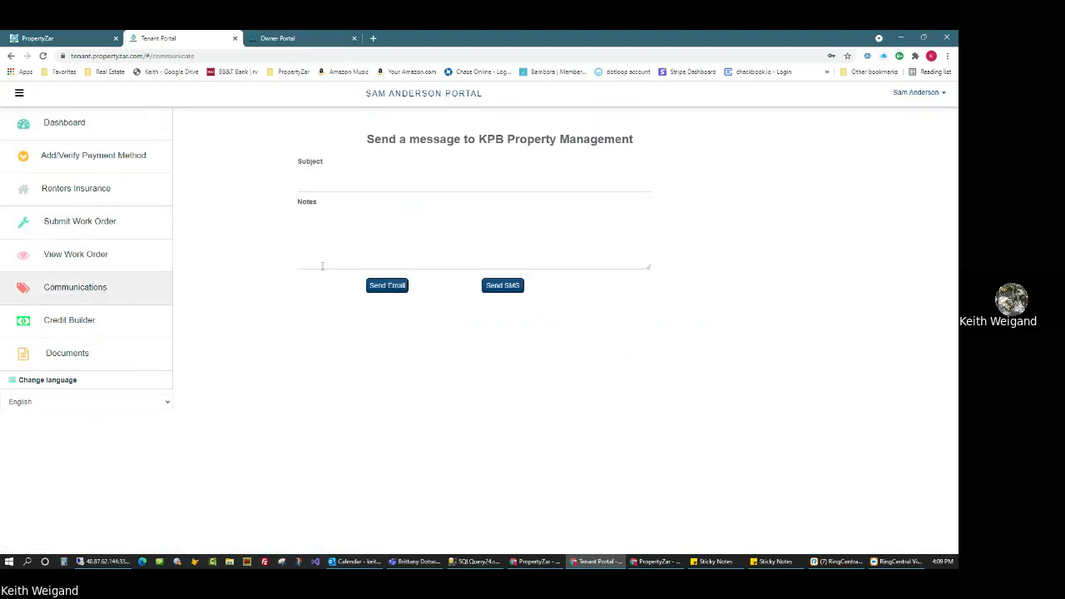
- Accept the Credit Builder terms without signing up, and open the tenant's Documents page
left_click(86, 322)
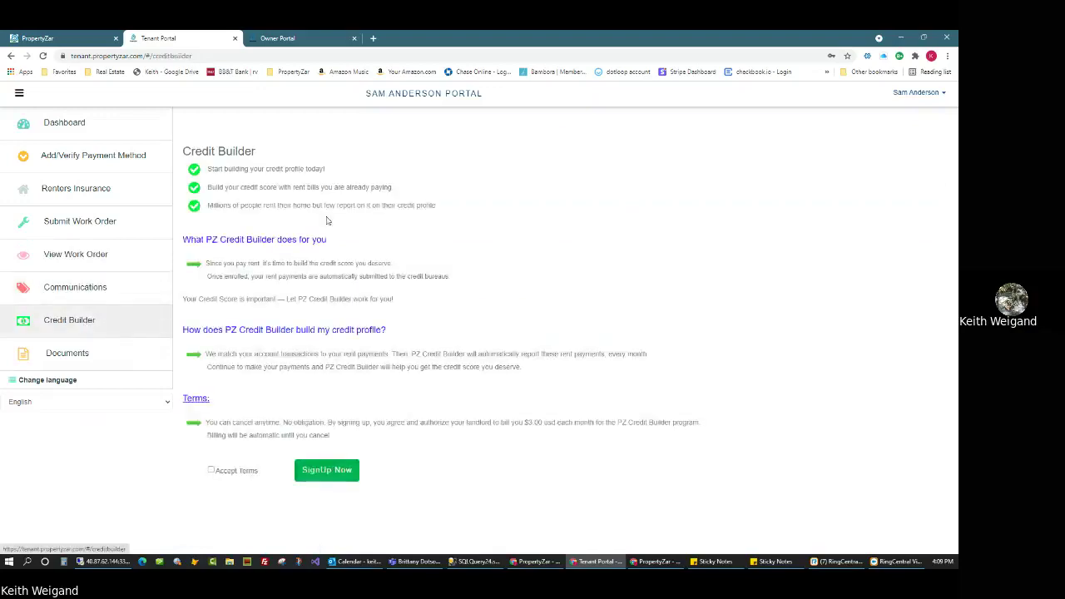
left_click(213, 474)
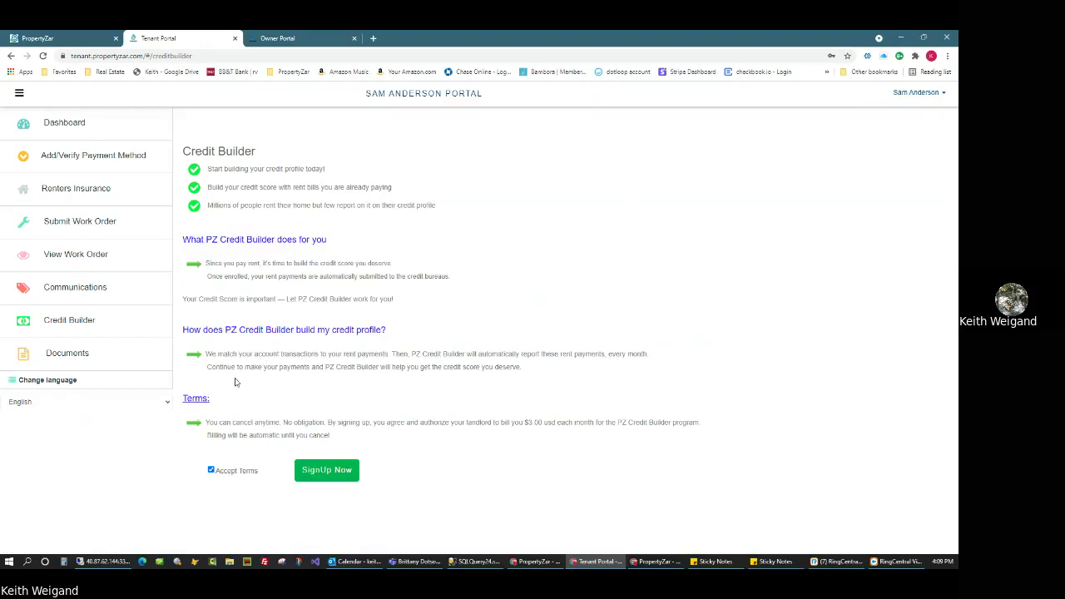
left_click(82, 357)
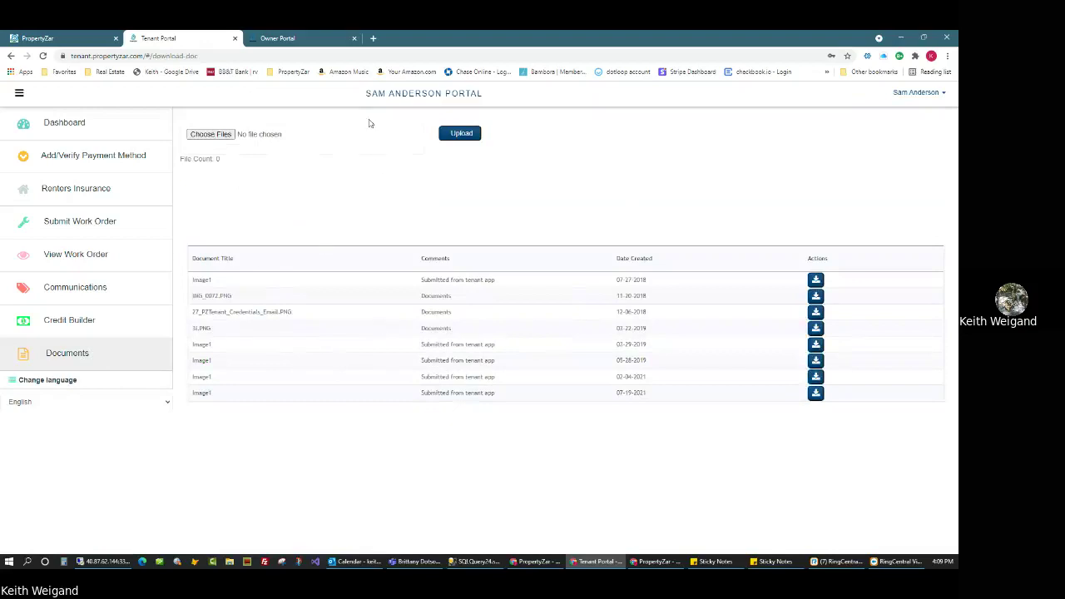
- Check the upload area on the tenant's Documents page and look through the available portal languages, leaving English selected
left_click_drag(361, 95, 401, 181)
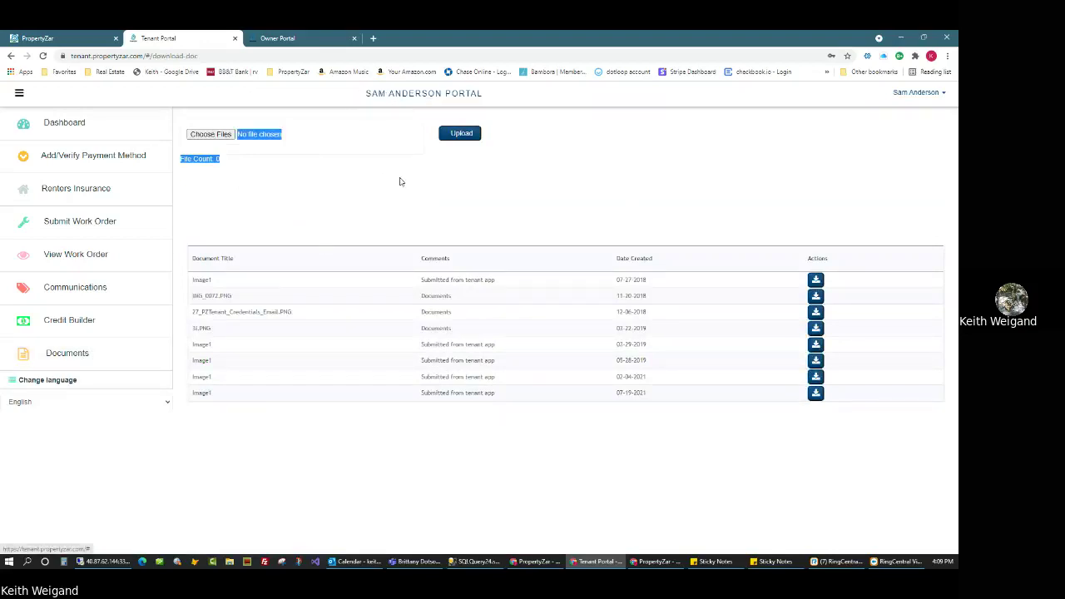
left_click(371, 104)
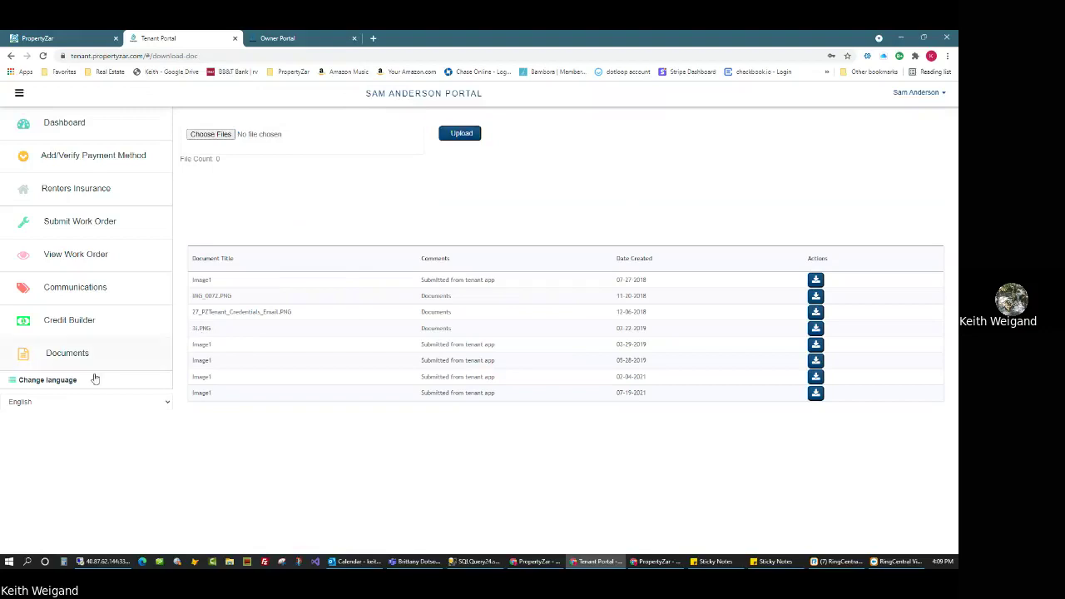
left_click(39, 404)
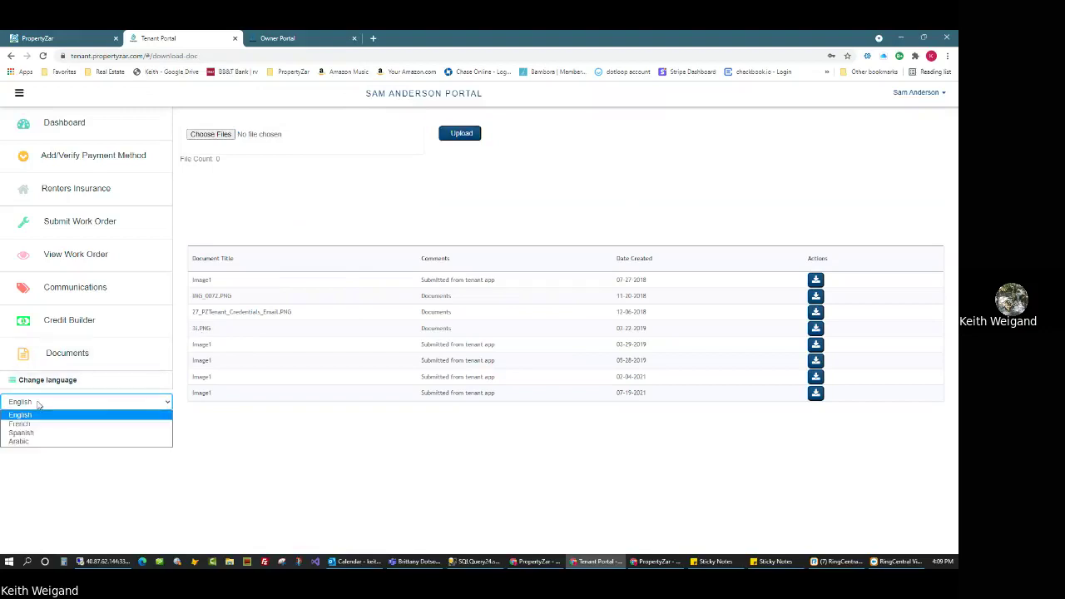
left_click(38, 404)
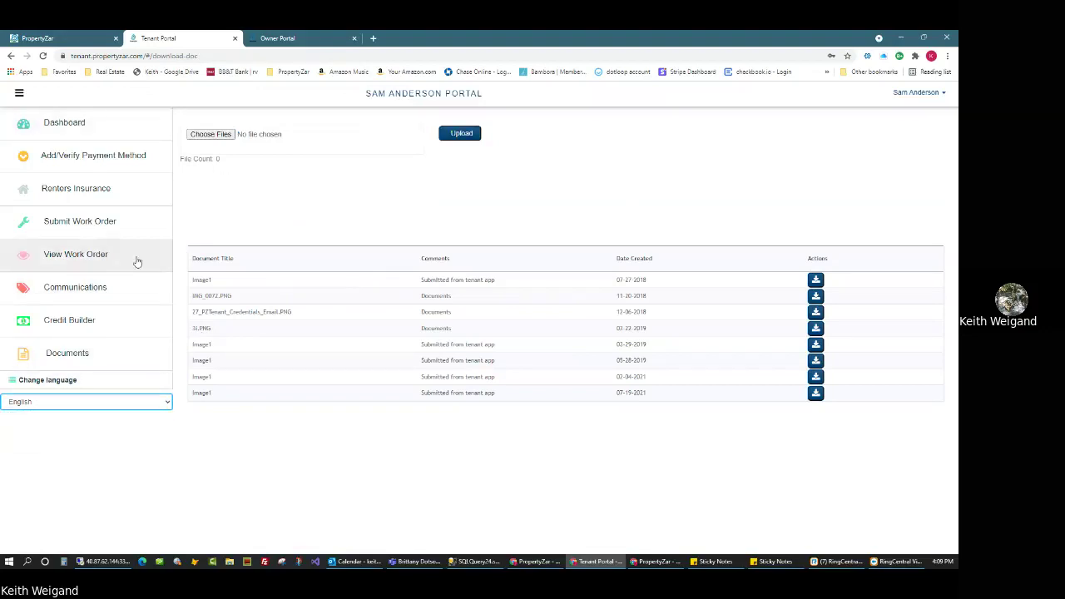
- Sign in to the Owner Portal with the prefilled credentials, and compare its dashboard with the management dashboard's overview
left_click(312, 38)
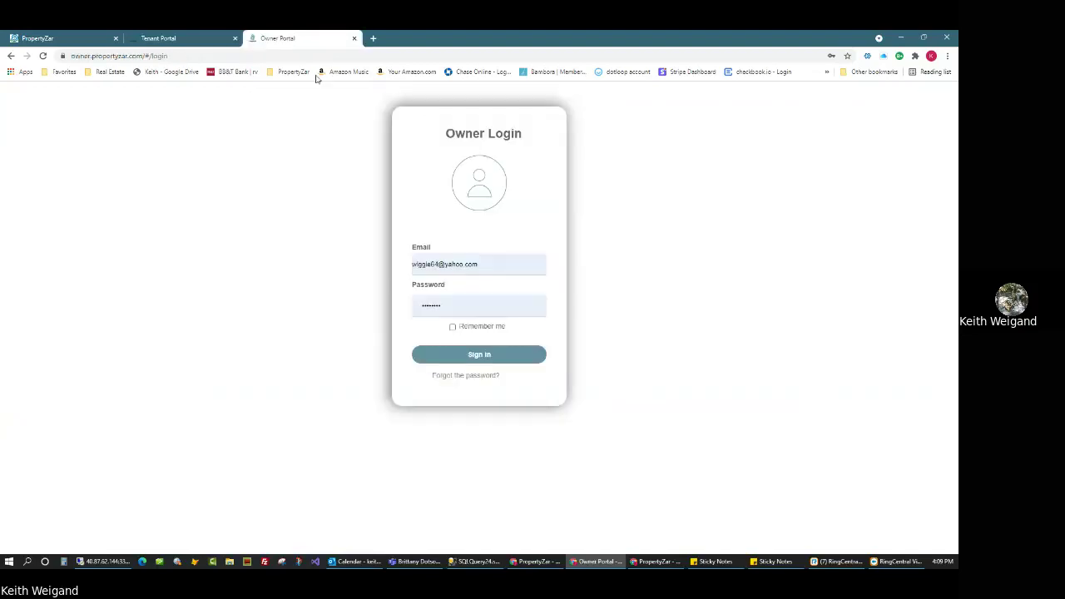
left_click(484, 359)
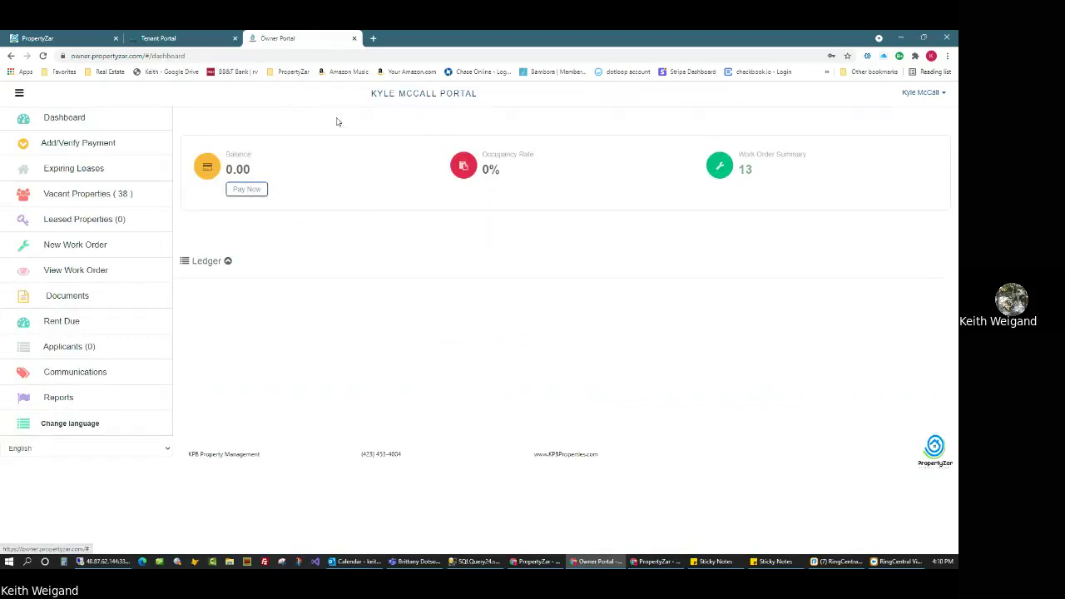
left_click(51, 39)
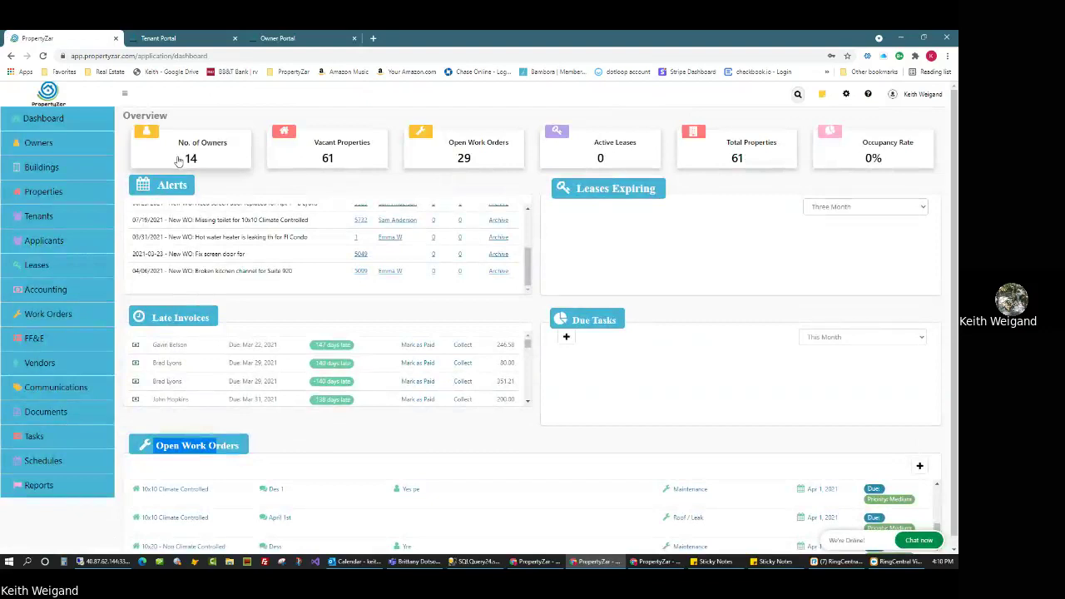
left_click(279, 39)
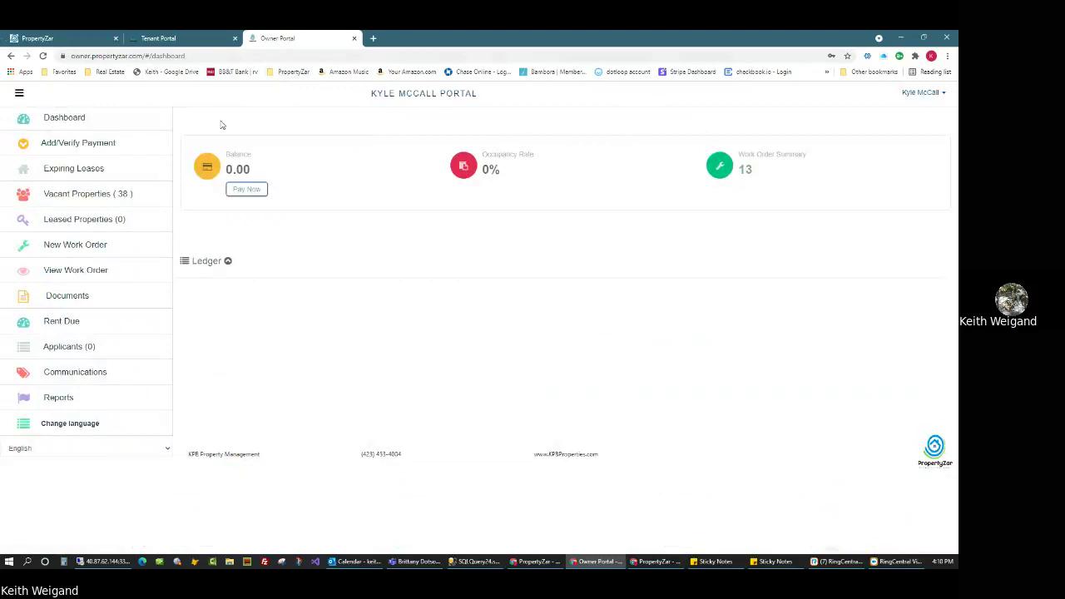
- Compare the owner's dashboard balance and payment option with the balance on the Tenant Portal dashboard
left_click_drag(253, 170, 225, 170)
left_click(179, 38)
left_click(79, 128)
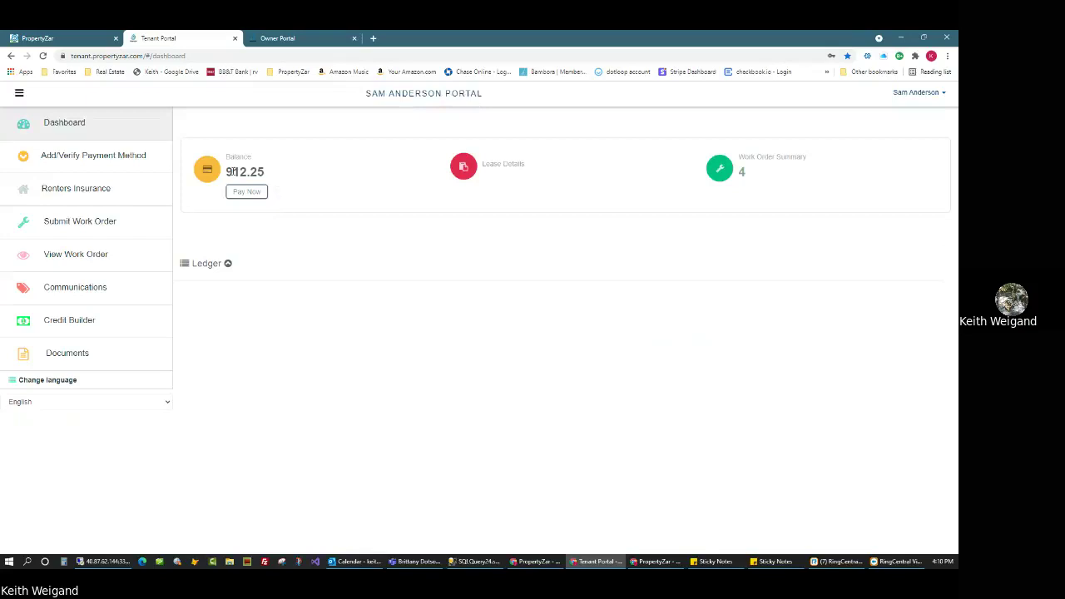
left_click(292, 38)
double_click(246, 166)
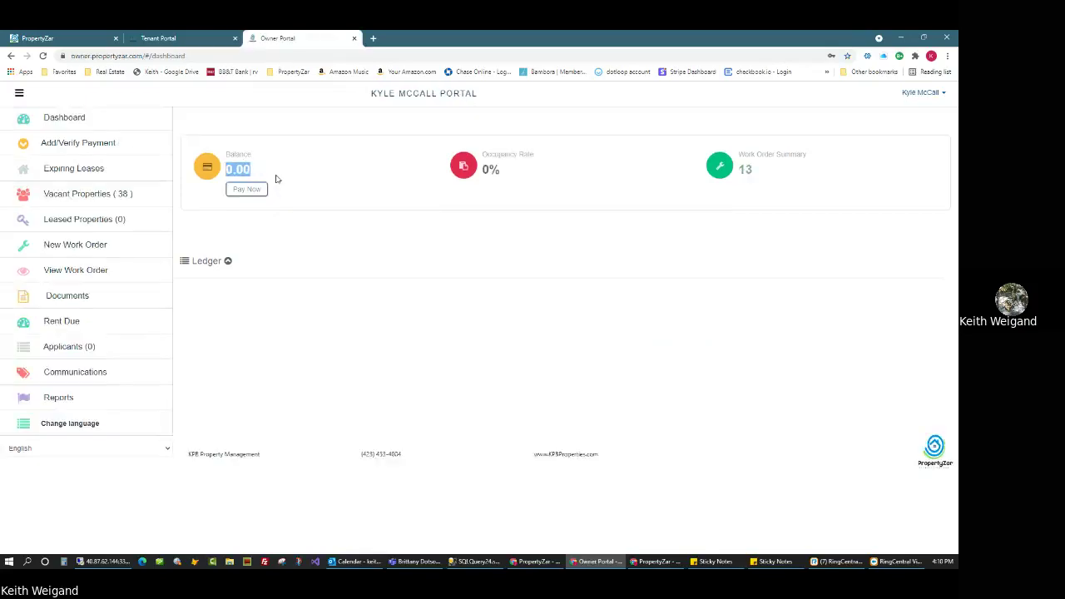
left_click(249, 157)
left_click(248, 191)
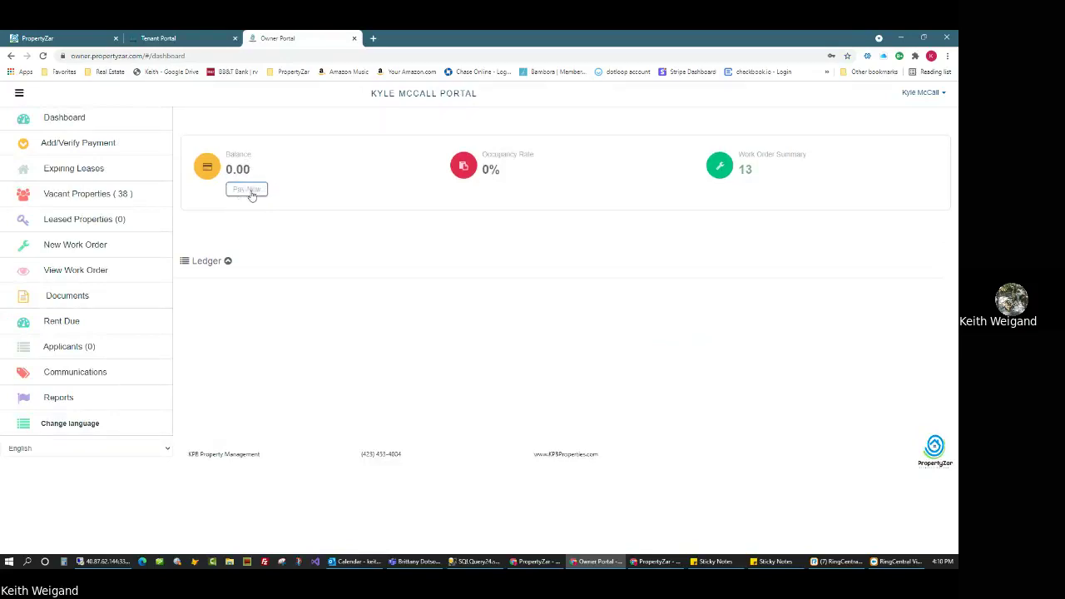
- Expand the owner's ledger and review its transactions and running balance down to the latest entry
left_click(228, 262)
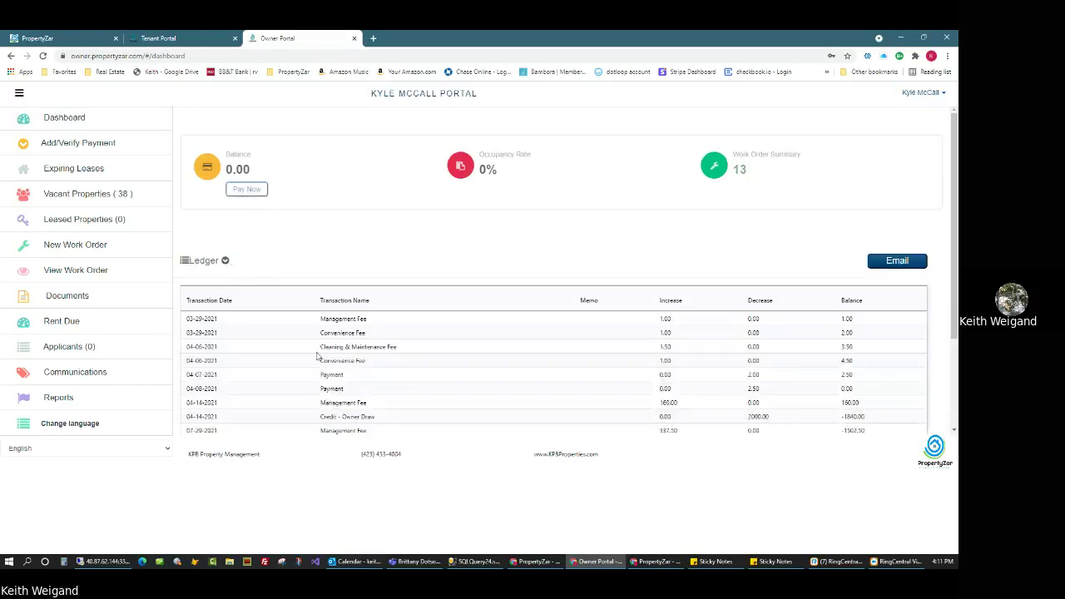
scroll(346, 368, "down", 2)
scroll(345, 368, "up", 2)
left_click(897, 272)
left_click(382, 324)
scroll(812, 361, "down", 3)
left_click(842, 372)
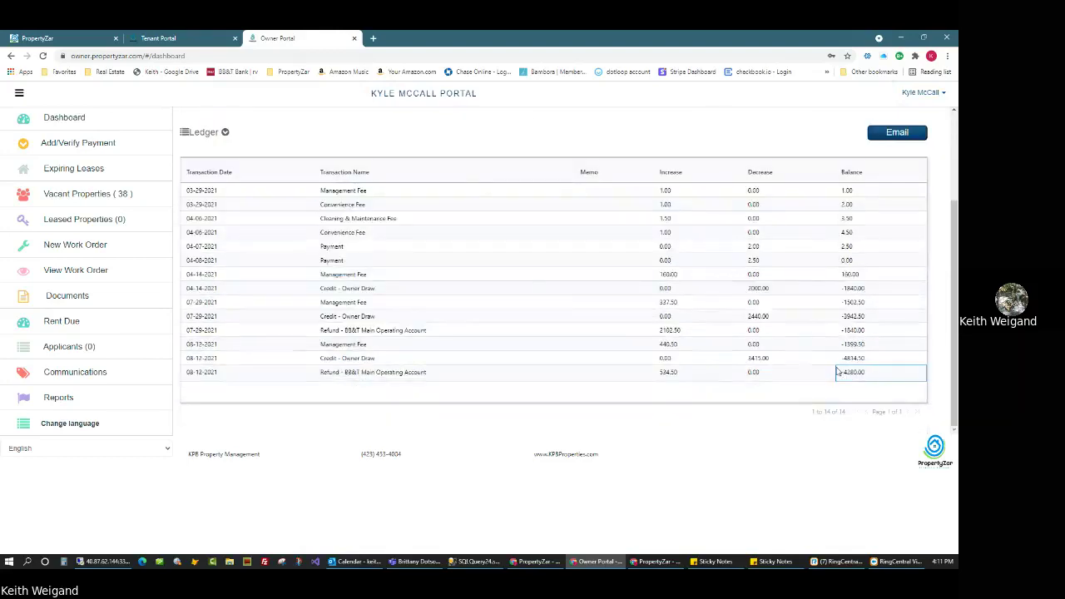
scroll(393, 219, "up", 3)
- Expand the ledger in the Tenant Portal, compare its final entry with the tenant's balance, and collapse the ledger
left_click(158, 38)
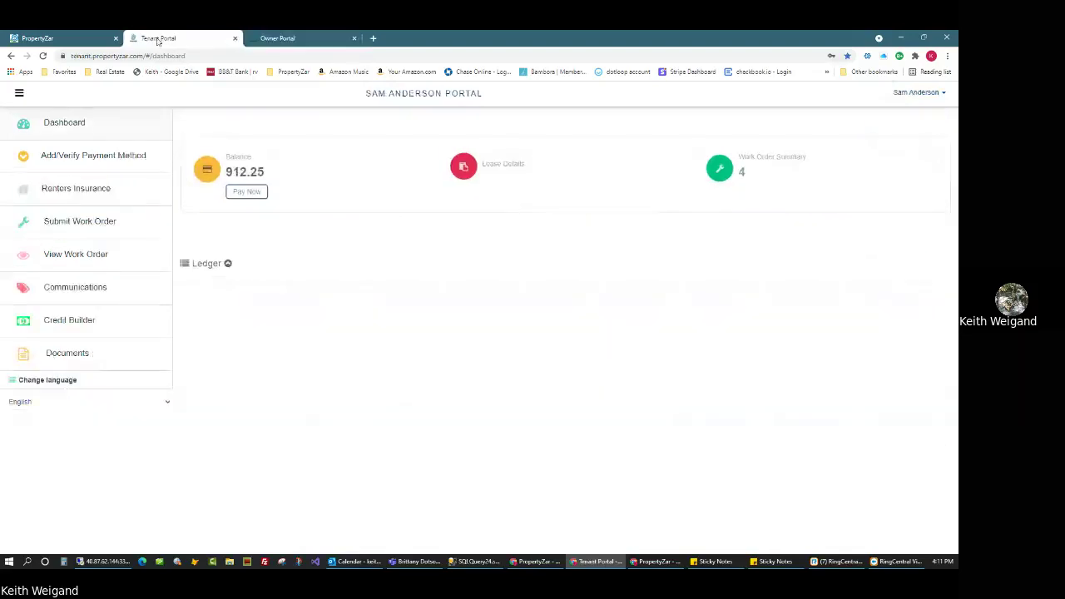
left_click(228, 264)
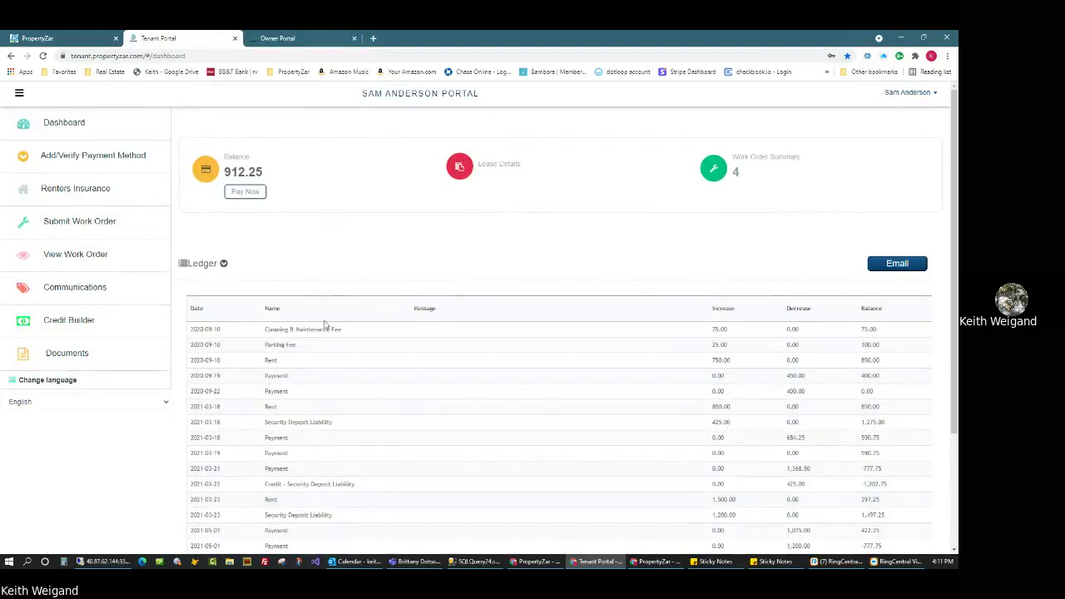
scroll(488, 367, "down", 2)
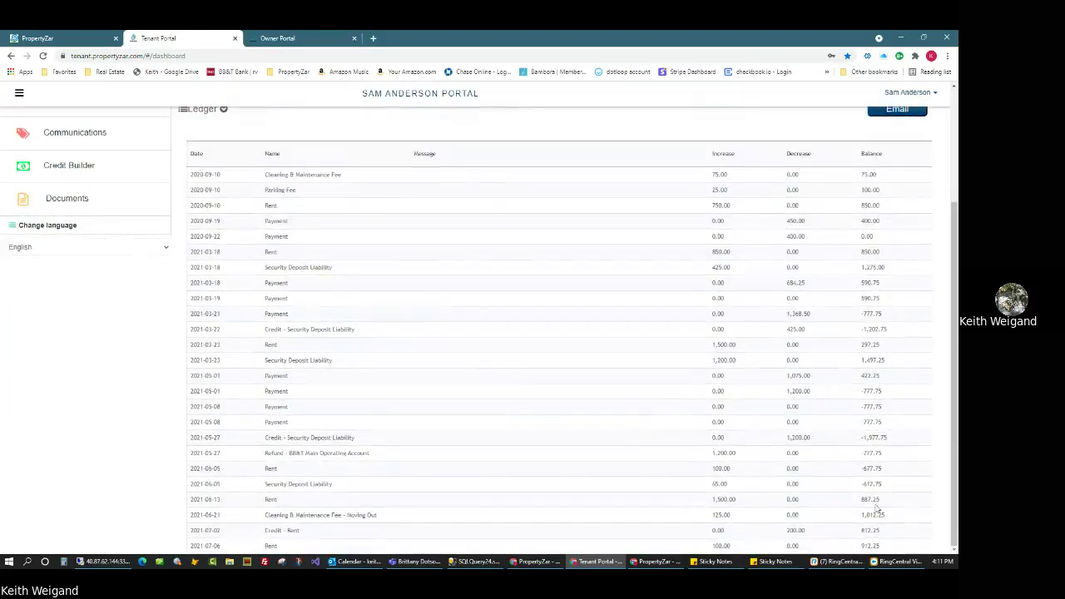
scroll(488, 267, "up", 2)
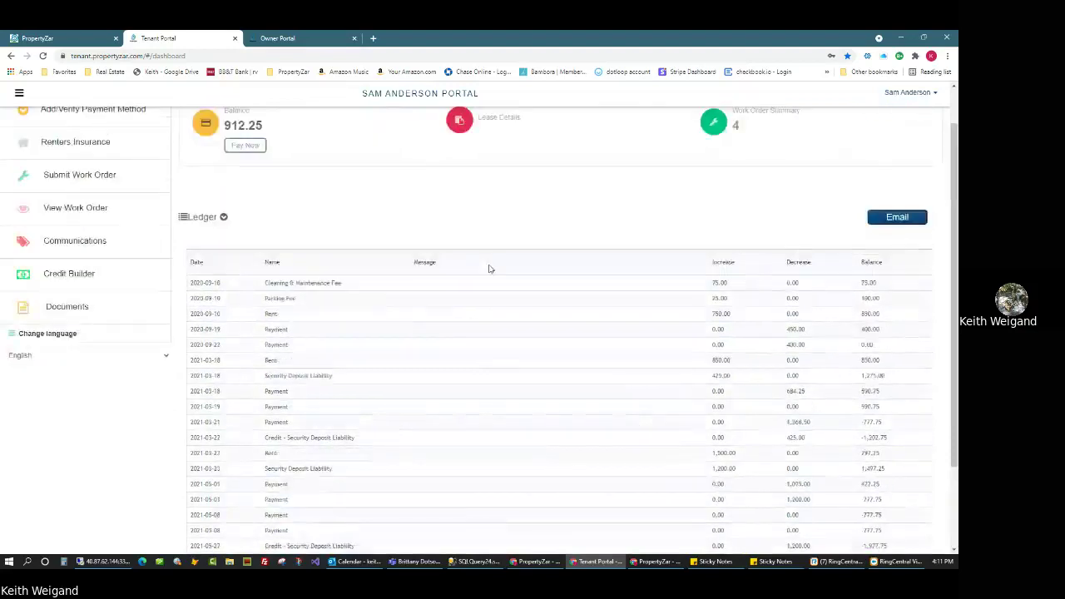
double_click(258, 174)
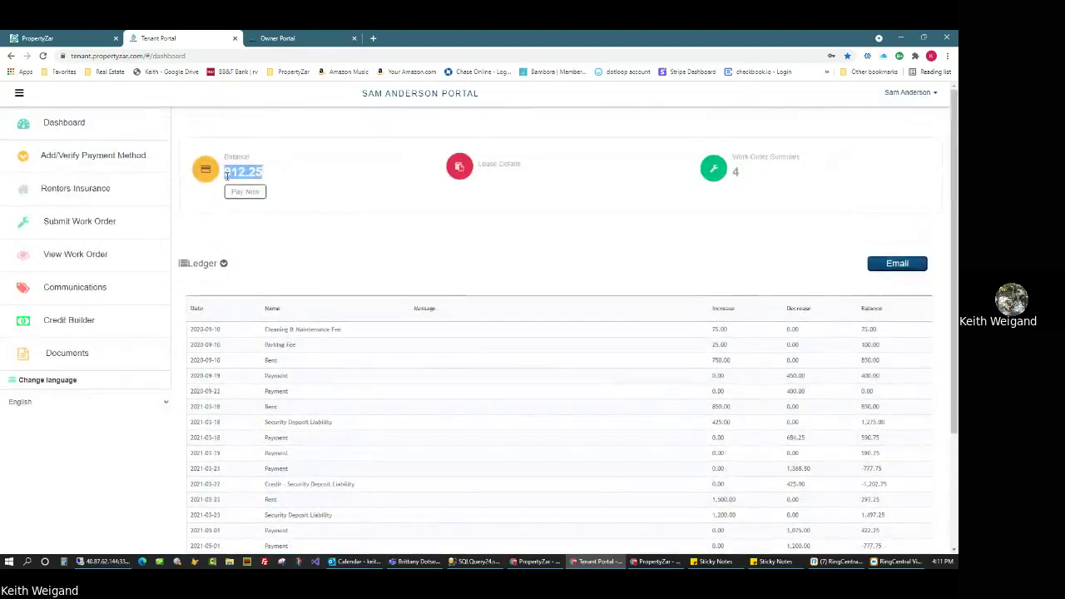
left_click(224, 263)
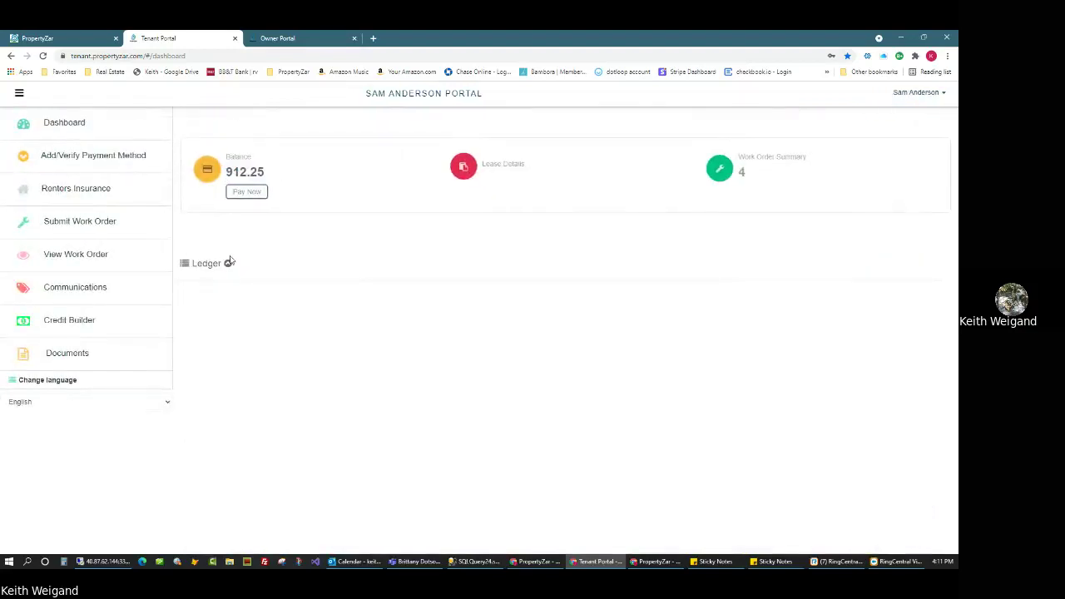
- Return to the Owner Portal and look through its Communications and Reports pages
left_click(305, 41)
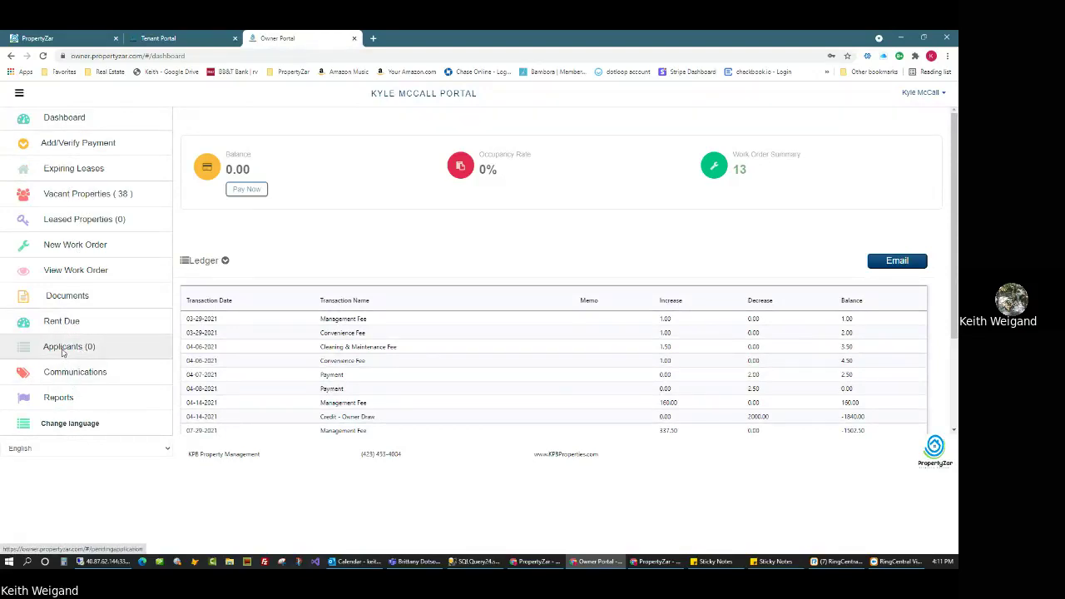
left_click(76, 374)
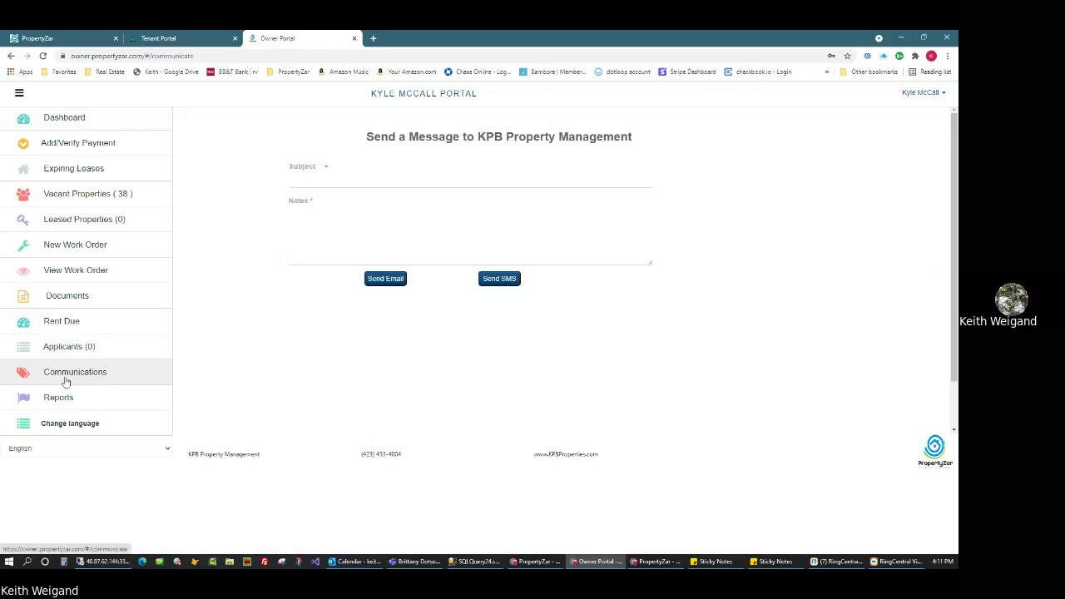
left_click(83, 397)
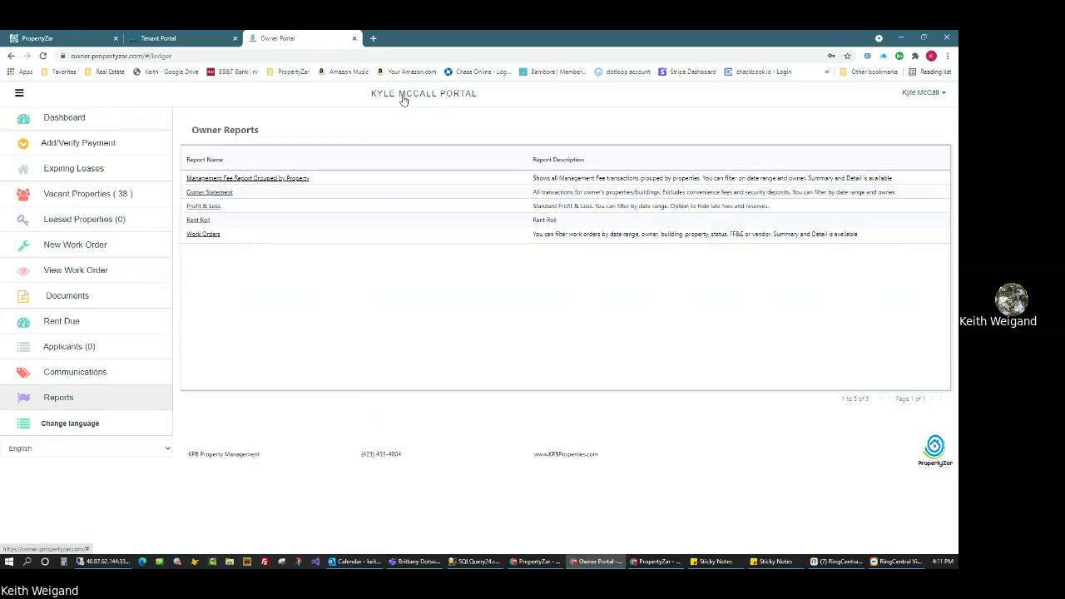
left_click(64, 407)
- Compare the management dashboard with the Owner Portal and Tenant Portal, ending on the management dashboard
left_click(56, 39)
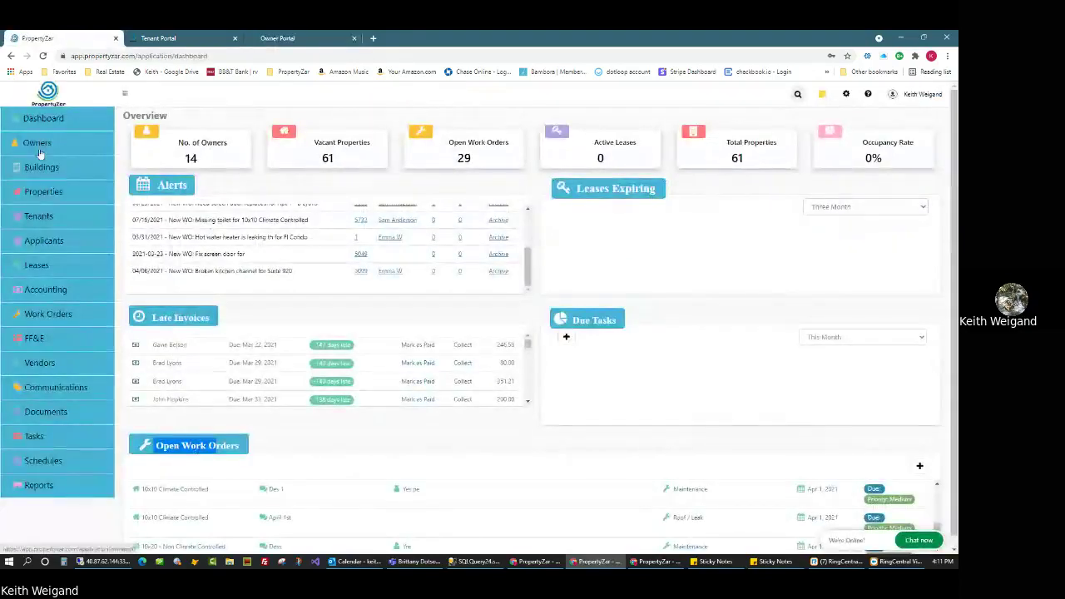
left_click(274, 39)
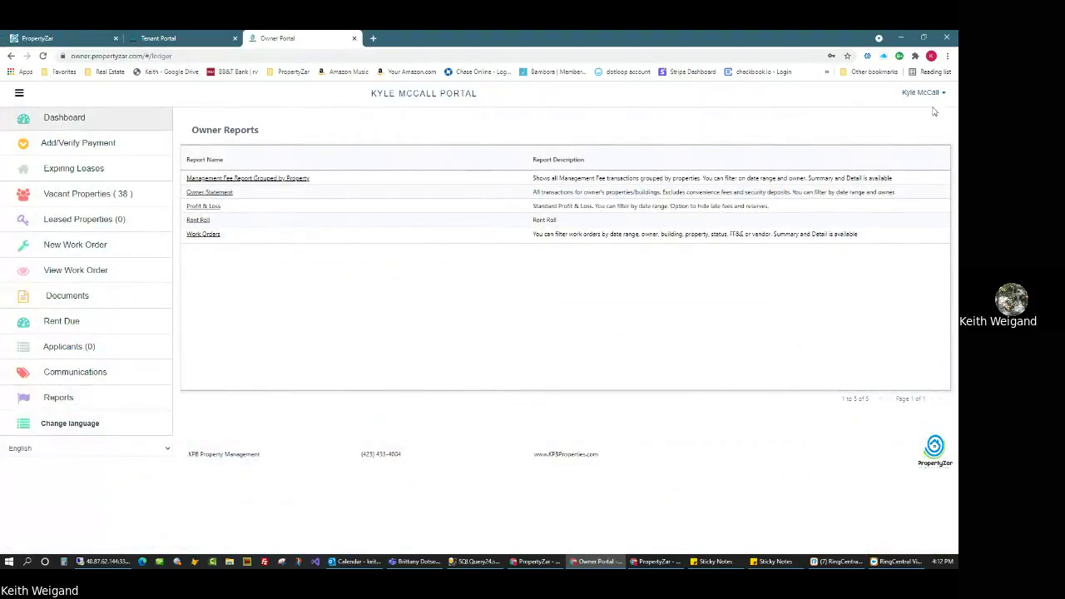
left_click(177, 39)
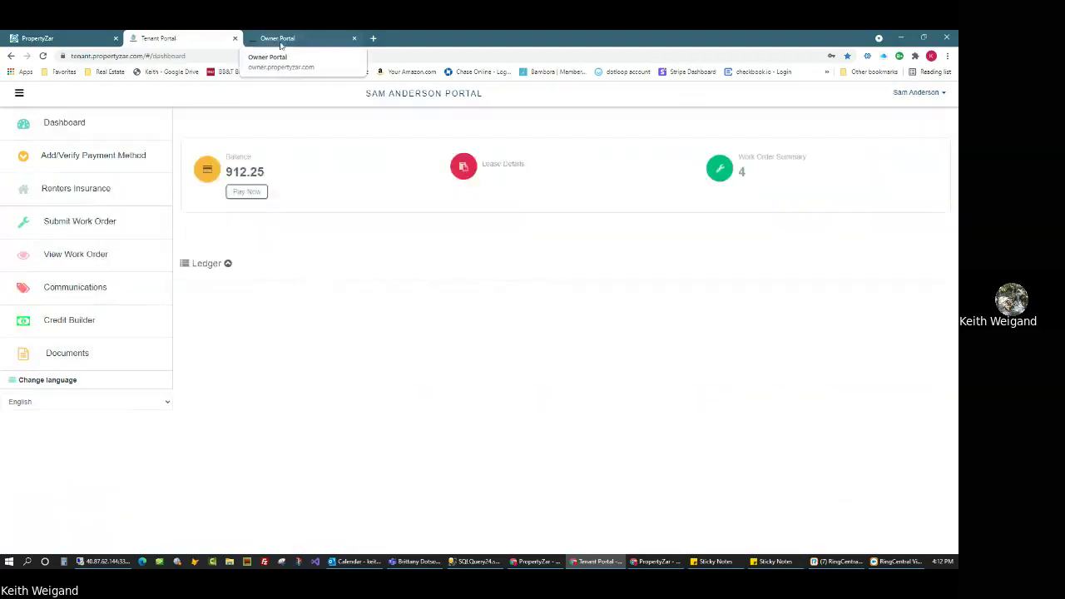
left_click(83, 39)
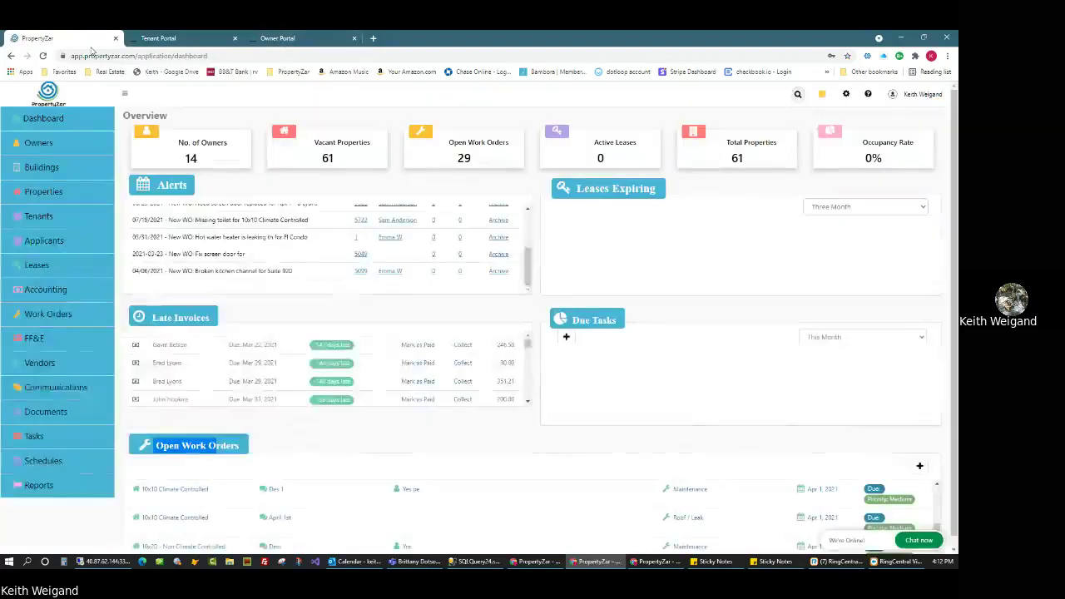
- Open the Owners list and sort it in turn by Owner ID, Name, Email and Home Phone
left_click(46, 146)
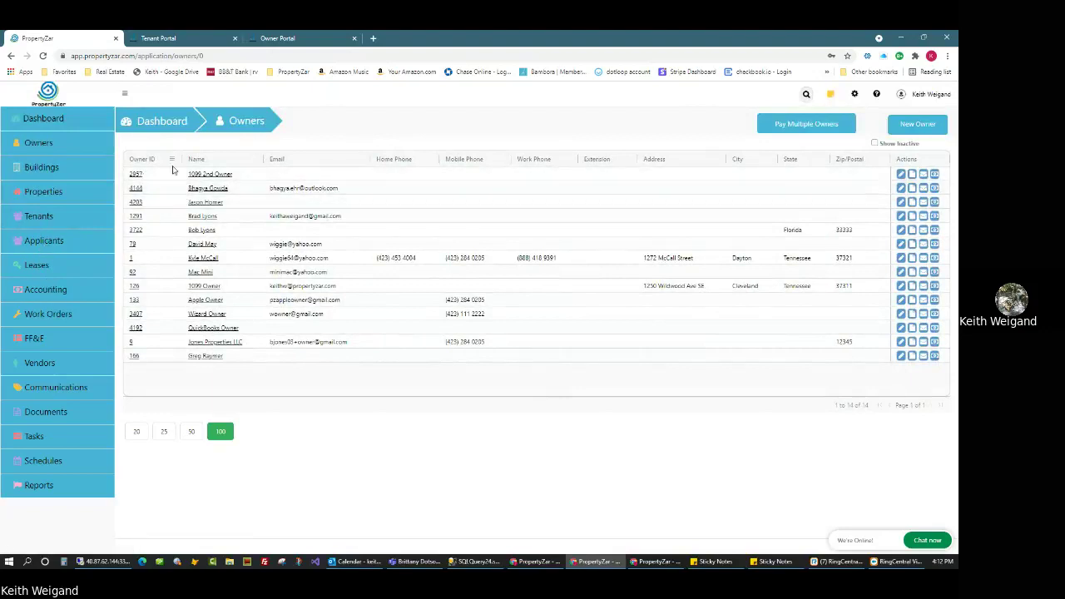
left_click(141, 159)
left_click(146, 160)
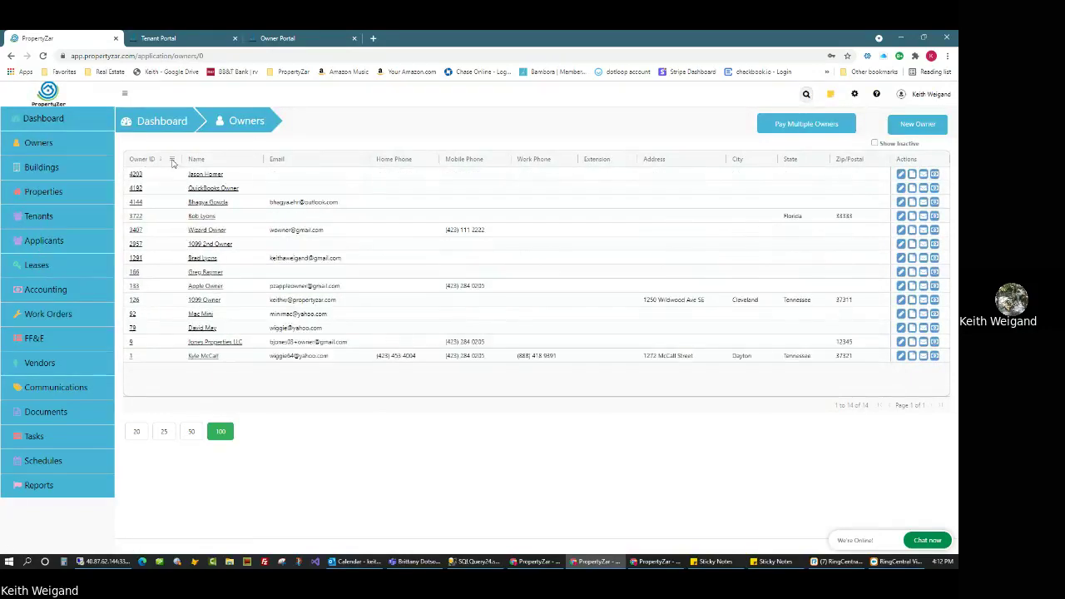
left_click(146, 162)
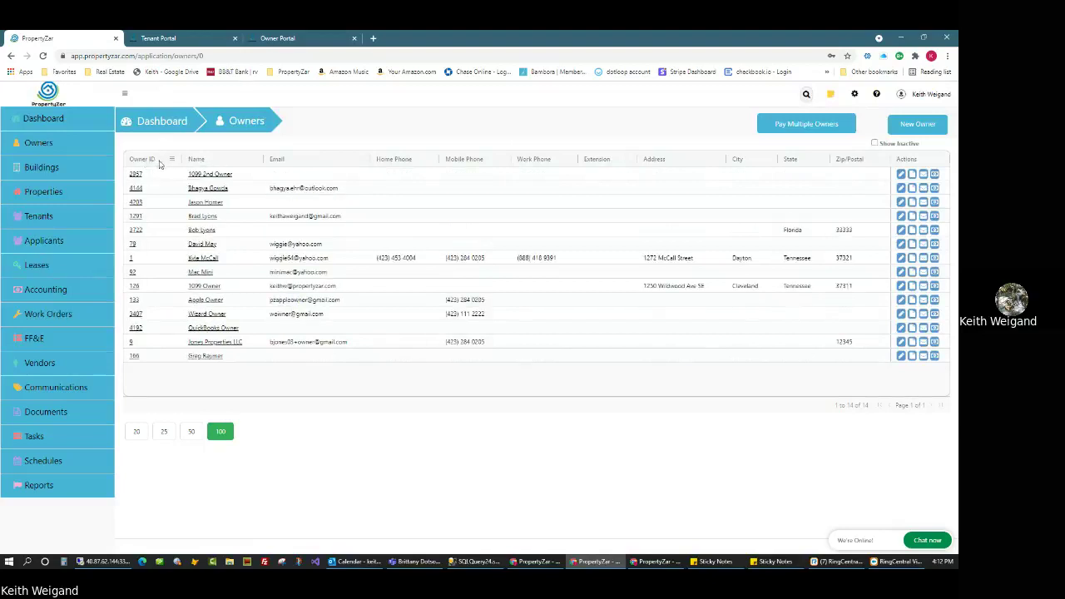
left_click(158, 161)
left_click(210, 161)
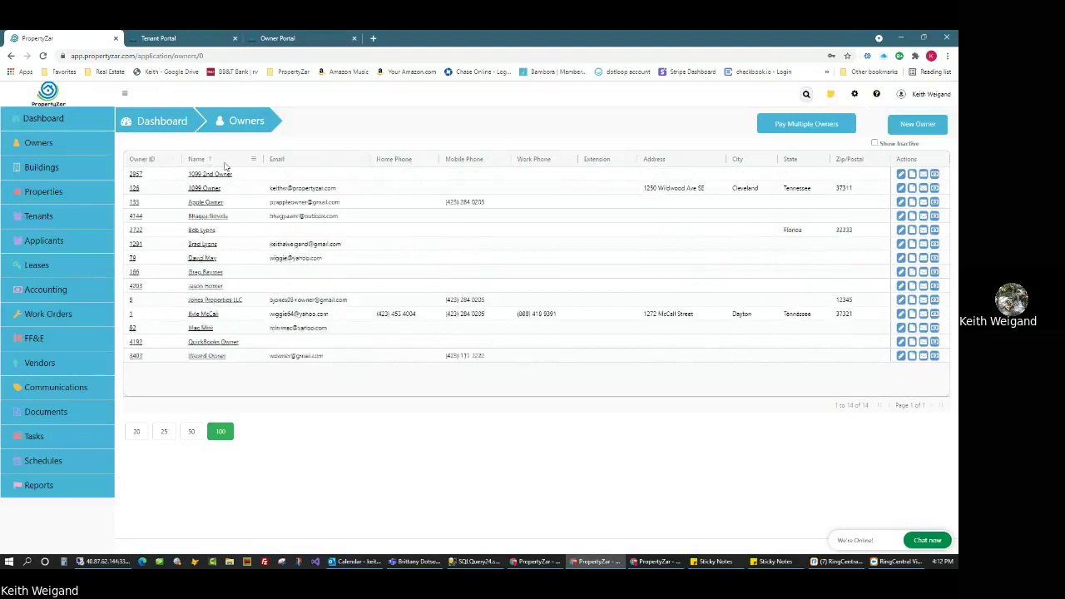
left_click(295, 162)
left_click(405, 161)
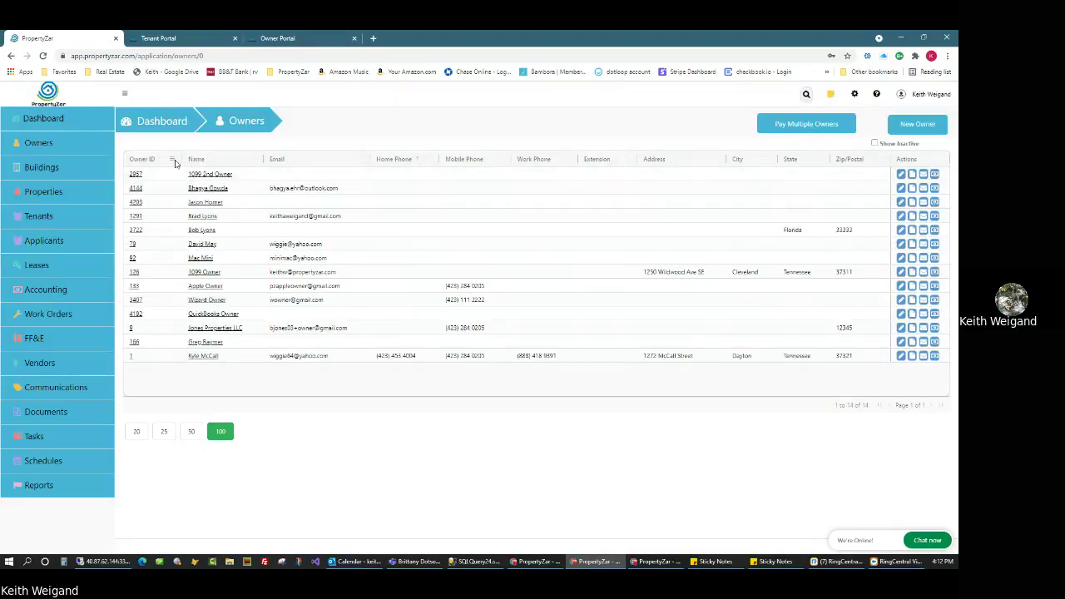
- Filter the Owners list to names containing an owner's first name, and clear the filter to list all owners again
left_click(254, 162)
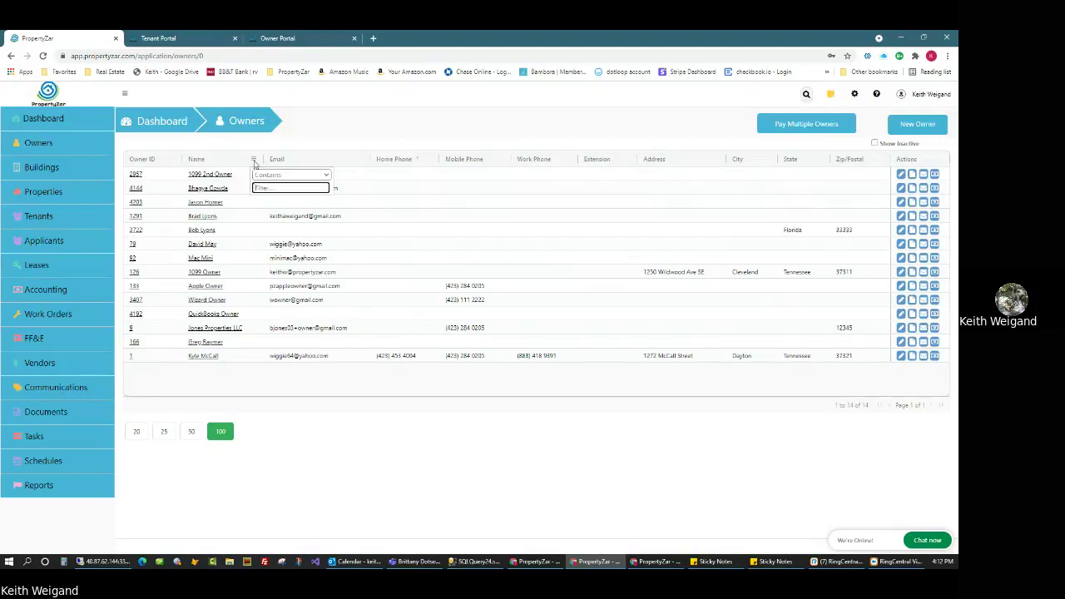
type("bob")
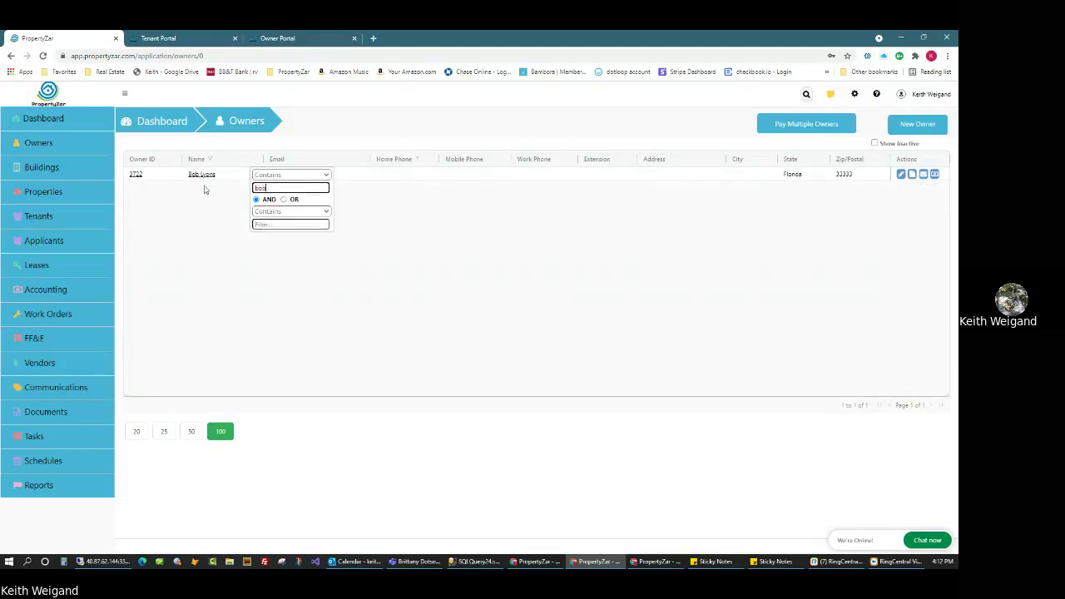
left_click(200, 180)
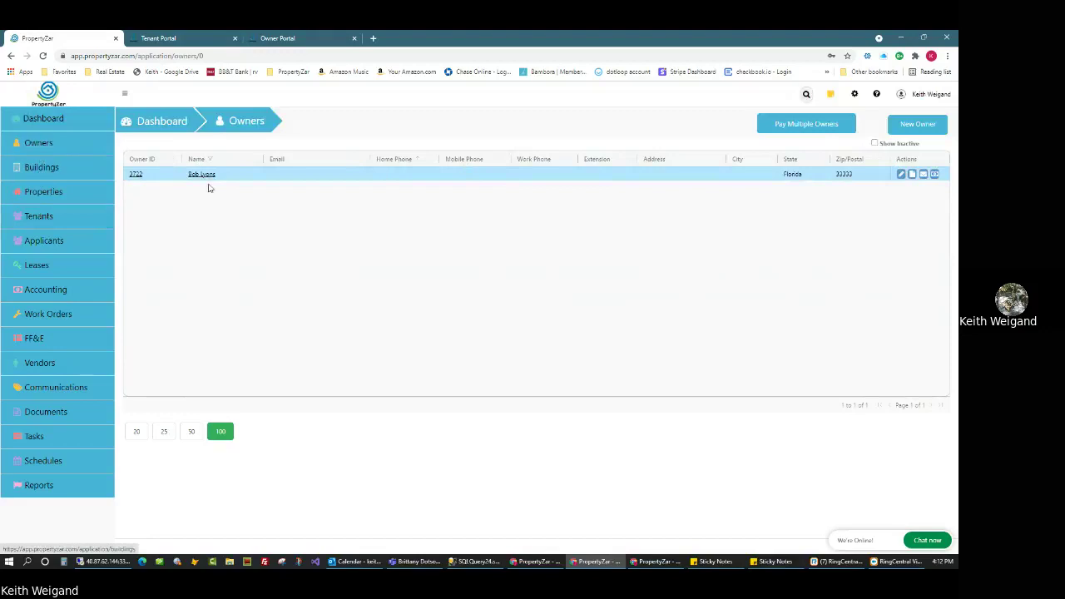
left_click(254, 161)
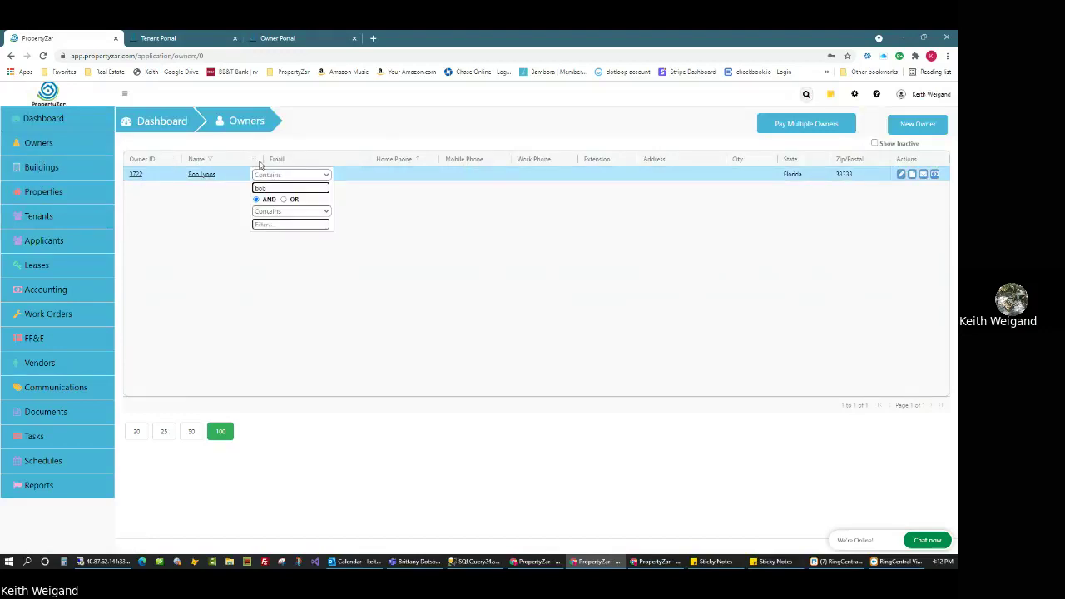
key("BackSpace")
key("BackSpace")
key("BackSpace")
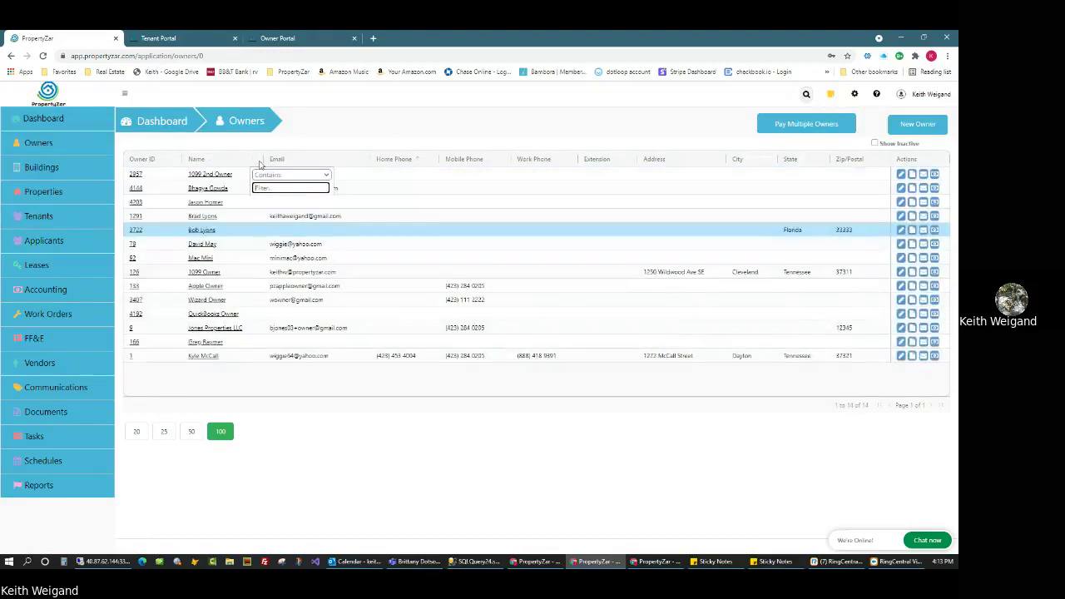
left_click(396, 129)
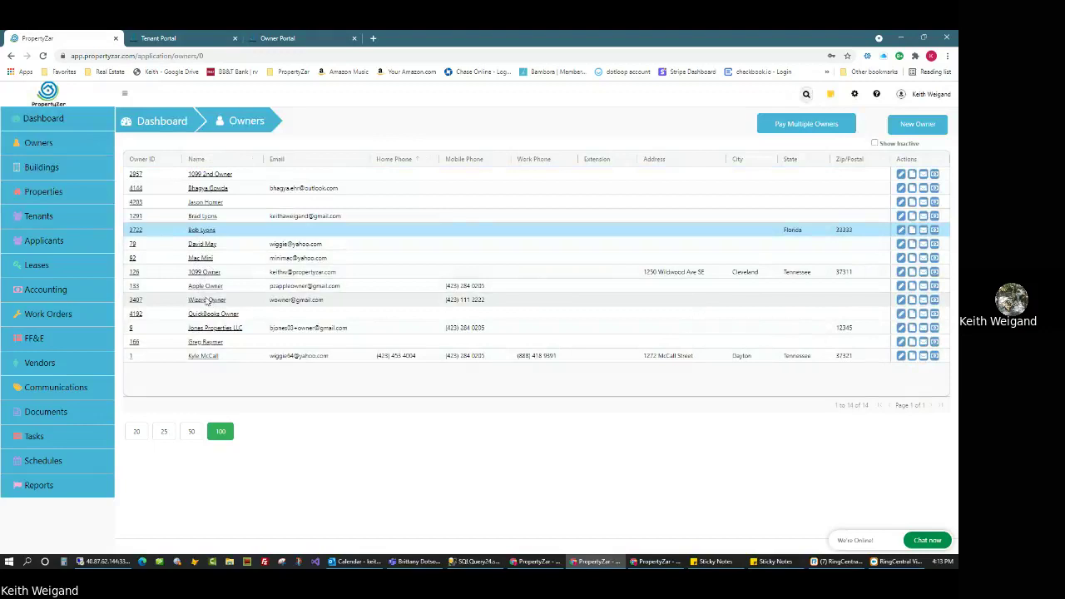
- Open Pay Owner for the last owner in the list and calculate the payment with a From Date of 08/01/2021
left_click(934, 358)
left_click(379, 179)
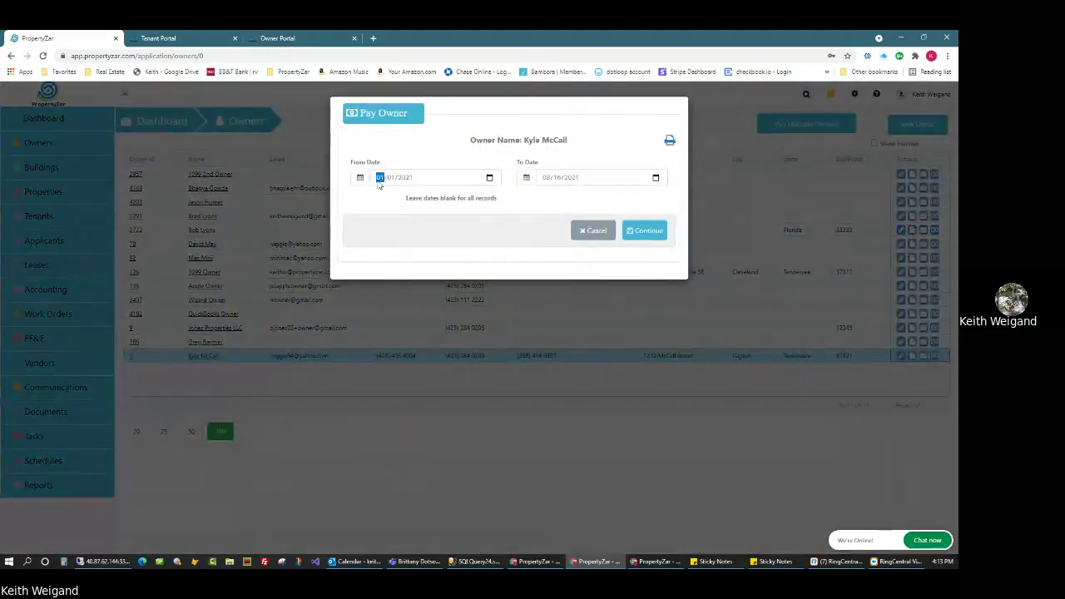
type("08")
left_click(644, 233)
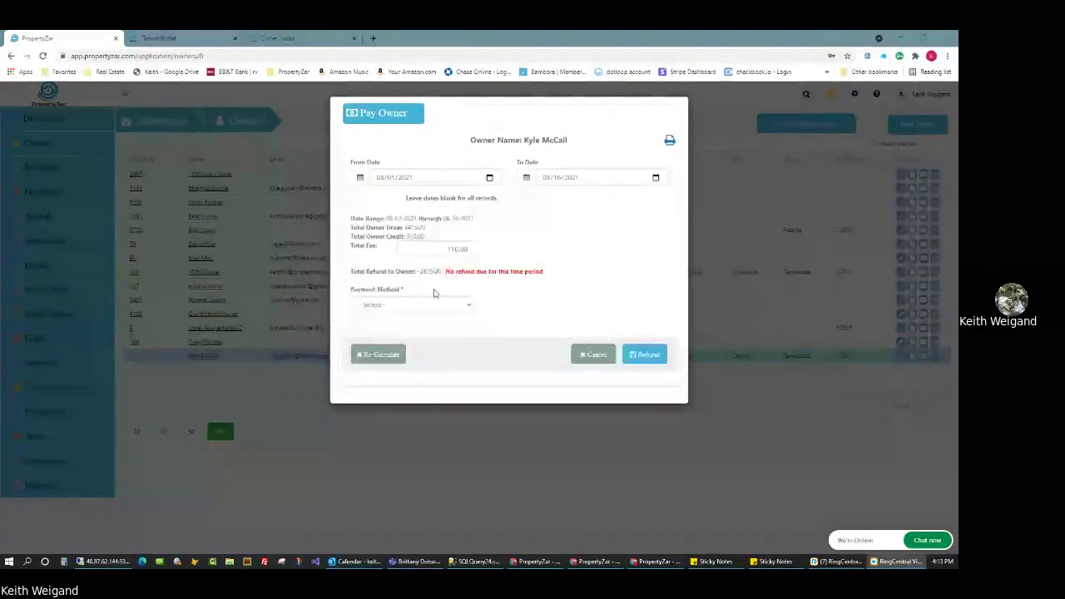
- Compare the Total Owner Draw with the Total Owner Credit, and cancel the owner payment
double_click(414, 230)
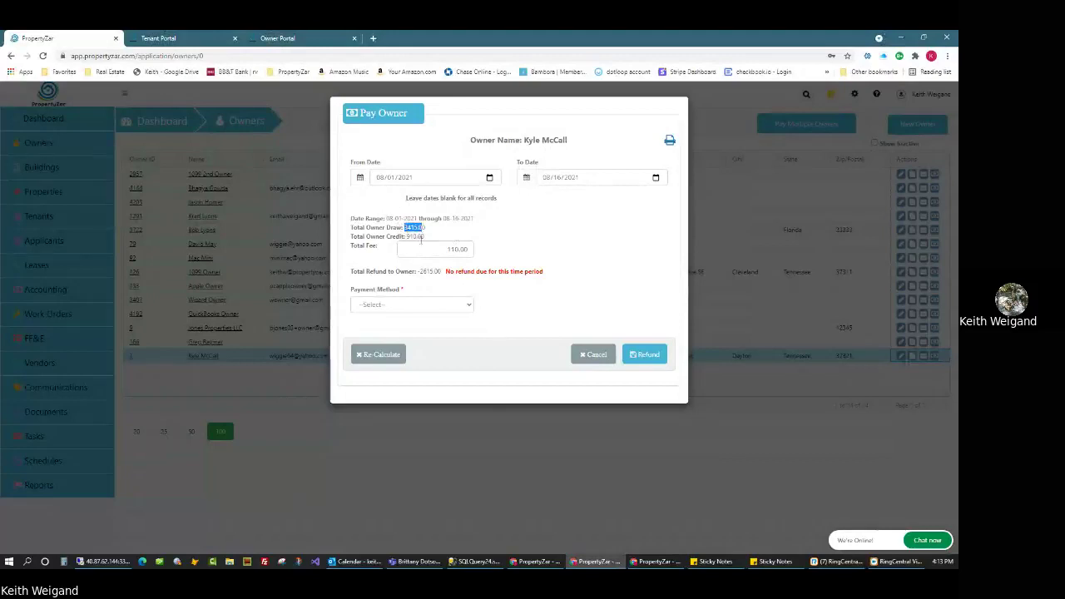
left_click_drag(407, 236, 428, 240)
left_click_drag(405, 227, 426, 229)
left_click(593, 355)
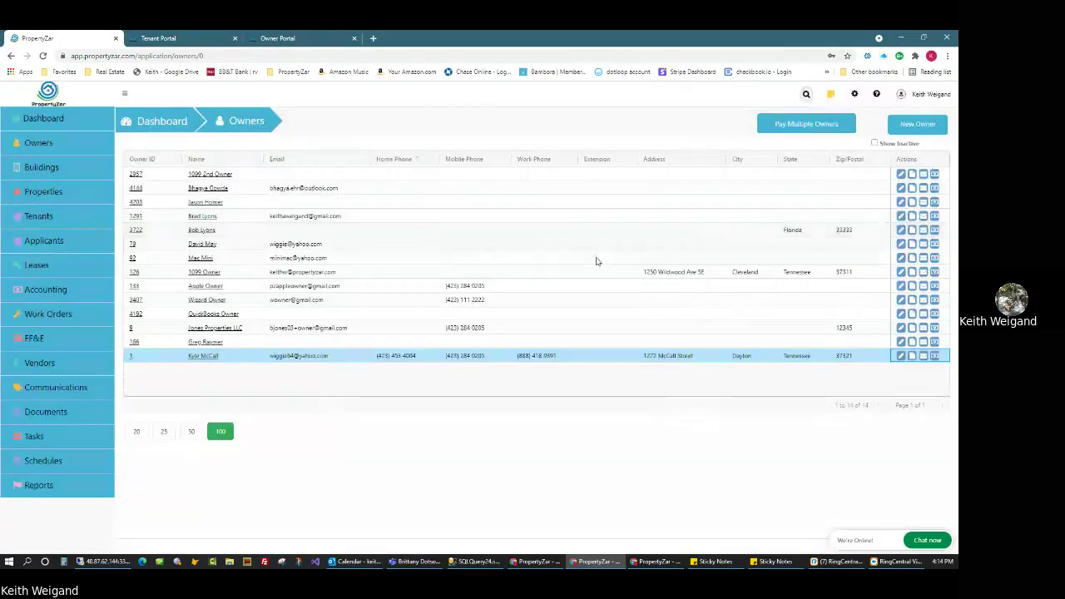
- Open the payment form for multiple owners, look through all its owner rows, and close it without paying
left_click(782, 124)
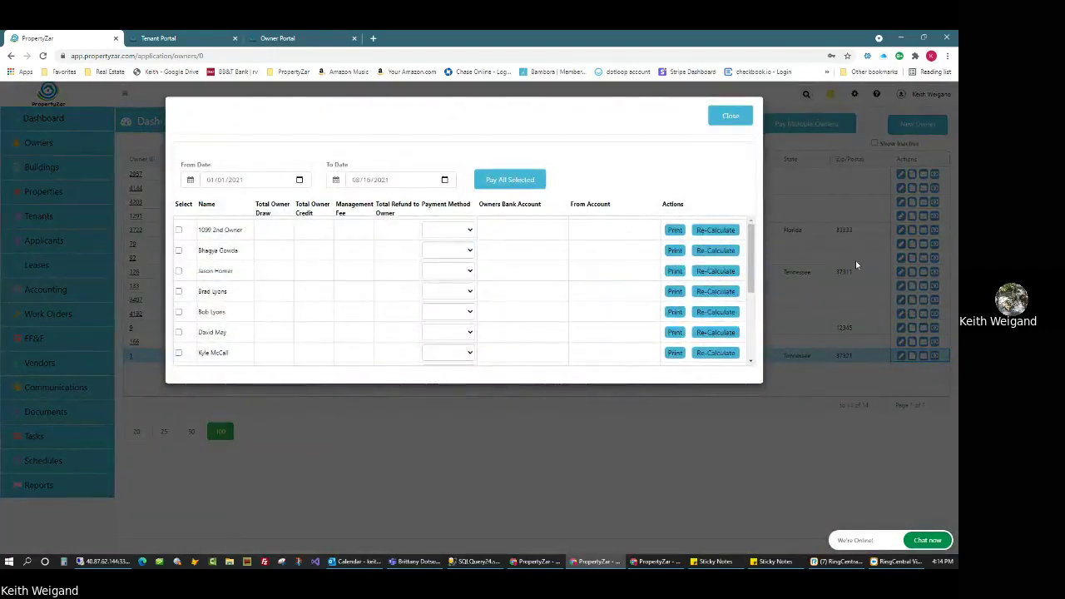
left_click_drag(752, 267, 746, 381)
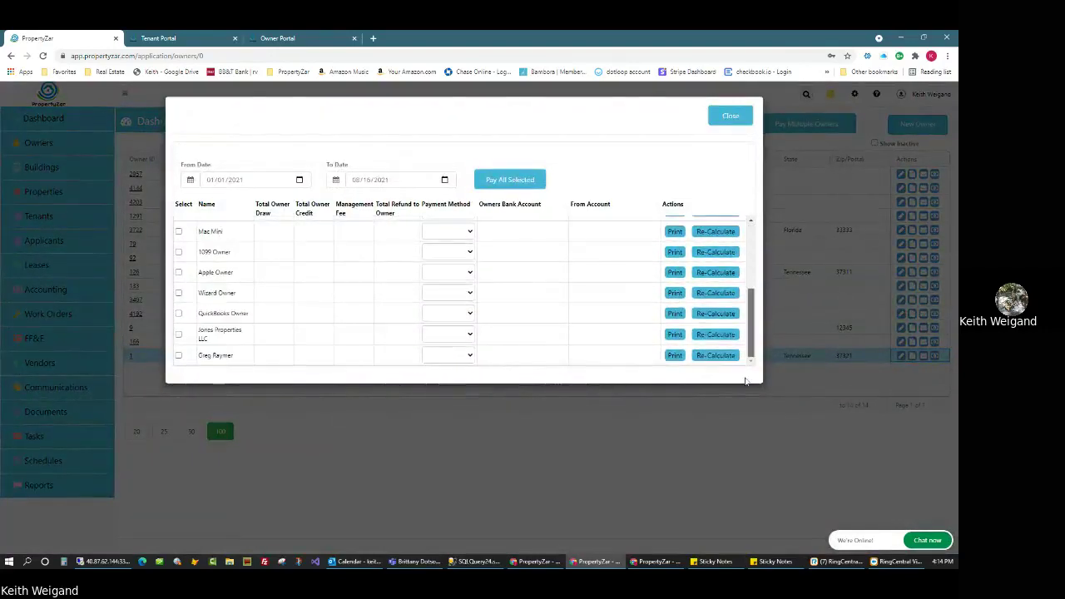
scroll(739, 343, "up", 5)
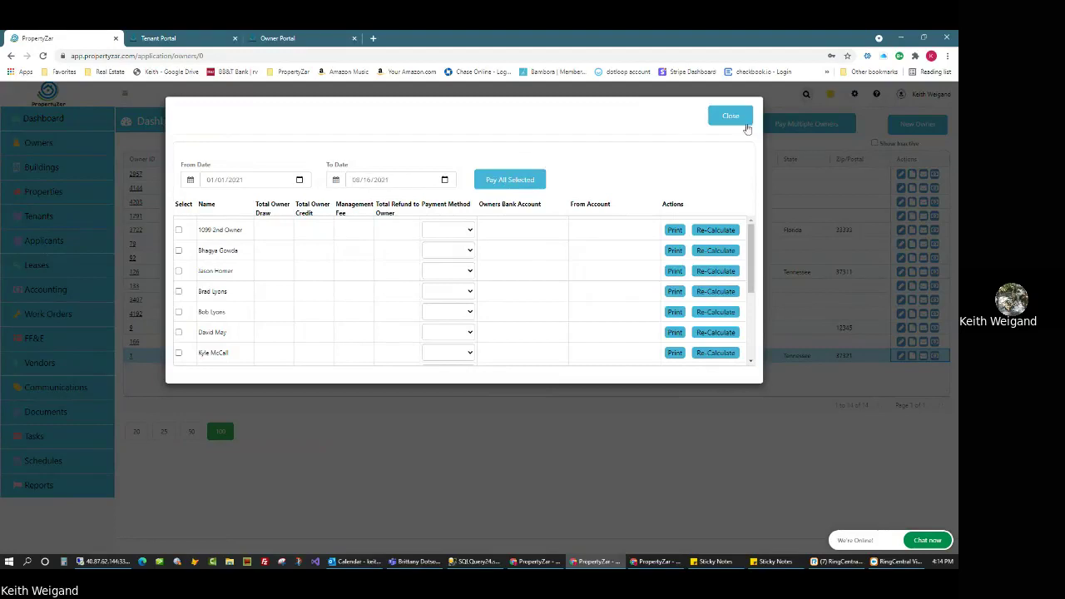
left_click(728, 119)
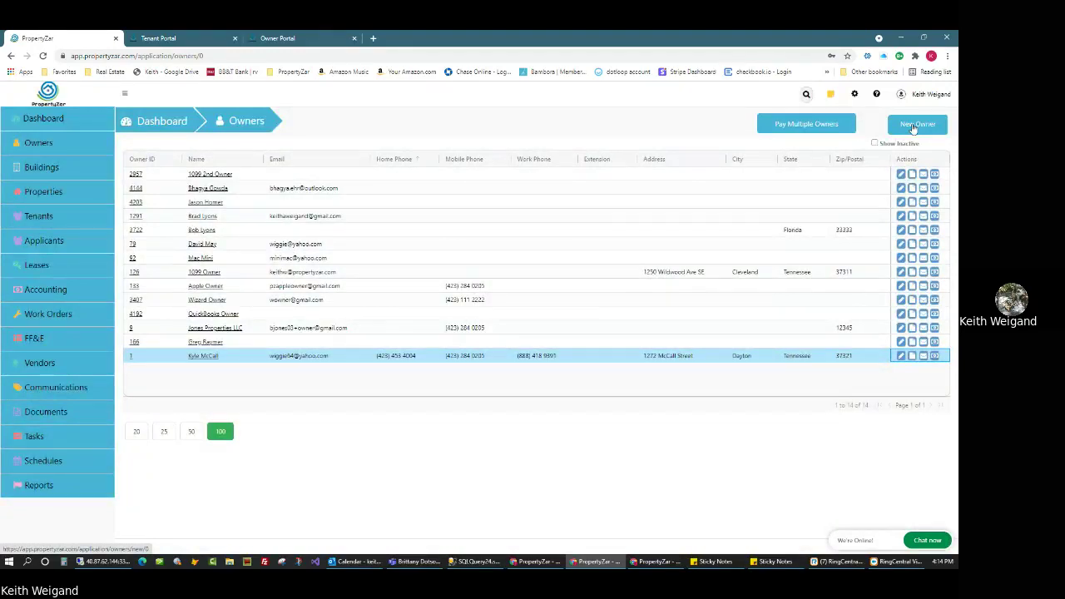
- View the Buildings list, and open the Properties list sorted by Building Name
left_click(40, 169)
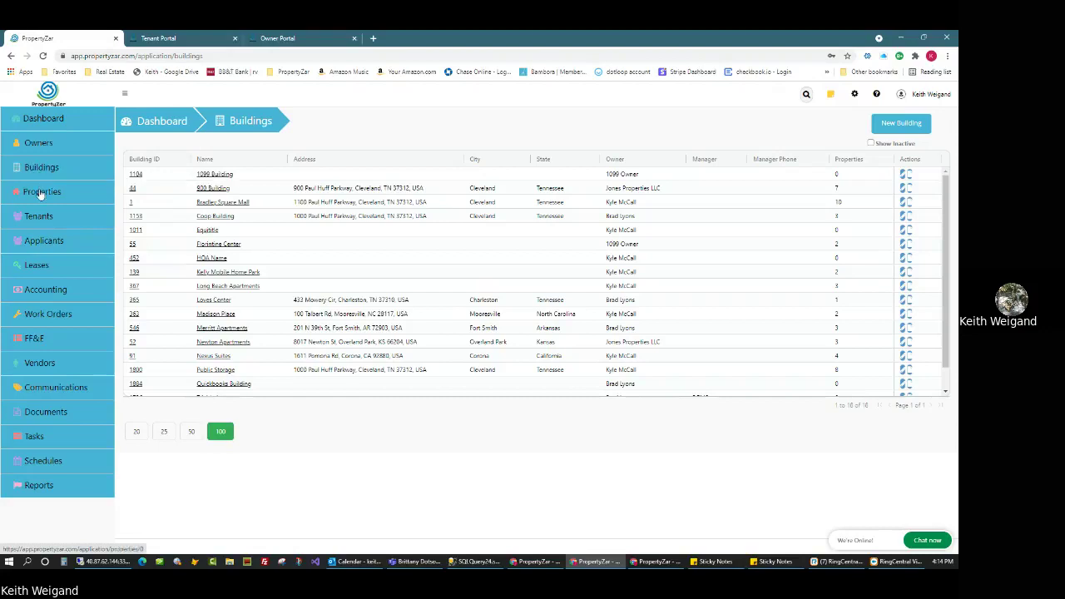
left_click(40, 194)
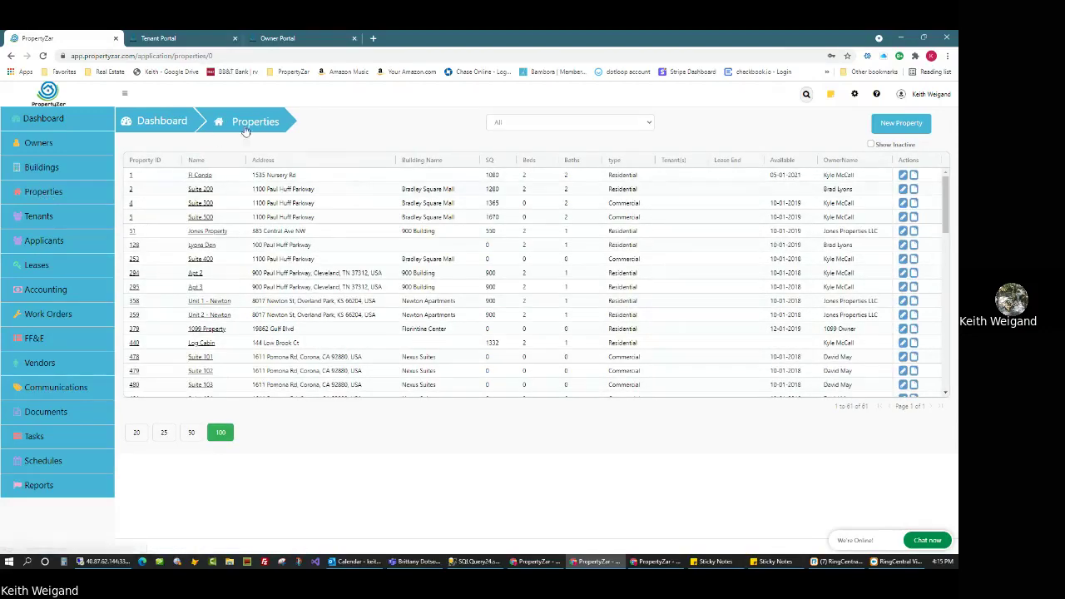
left_click(429, 162)
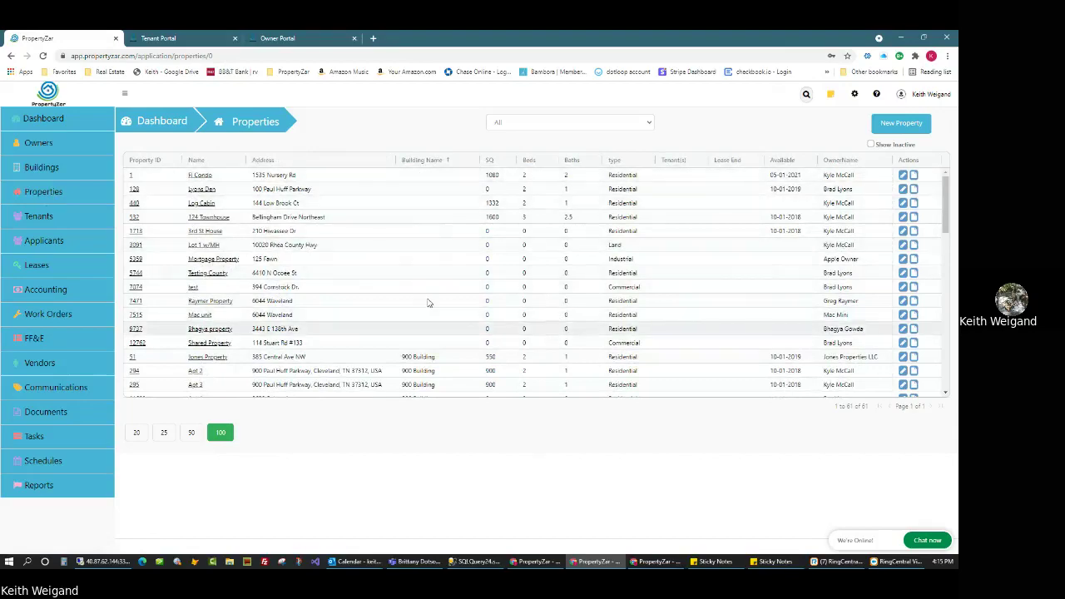
- Examine the sorted Properties list for how units are grouped under each building
scroll(428, 242, "down", 3)
scroll(418, 240, "down", 2)
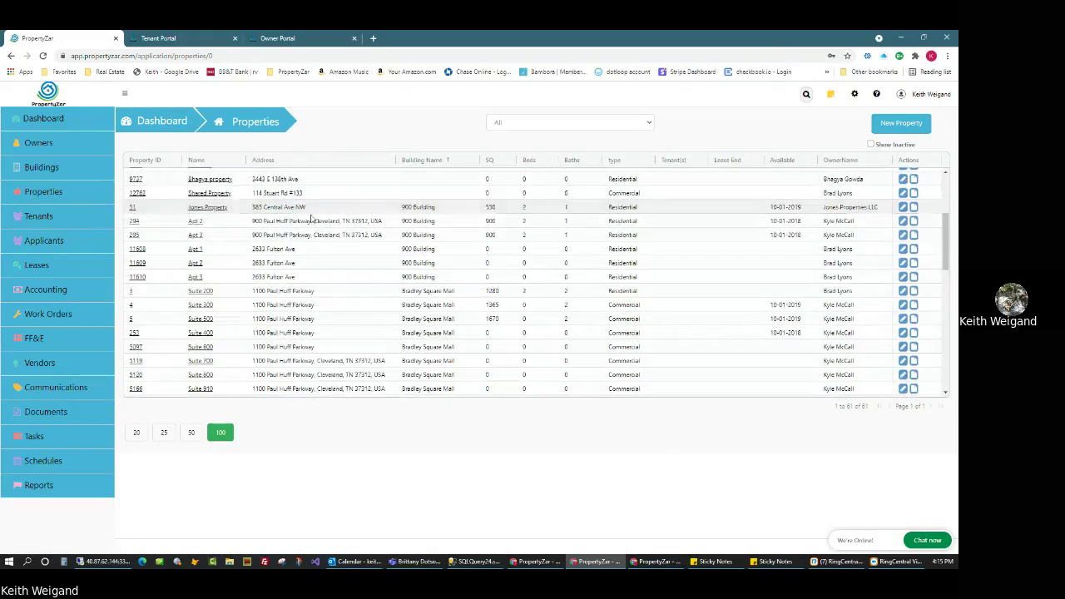
scroll(433, 210, "down", 1)
scroll(431, 212, "down", 1)
scroll(428, 209, "up", 1)
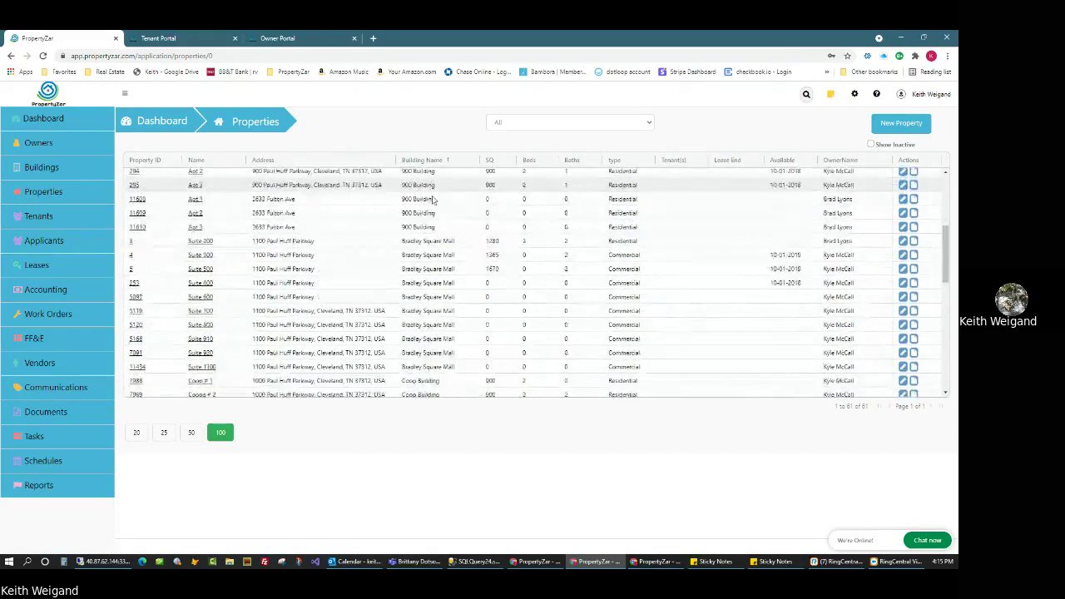
scroll(426, 208, "up", 1)
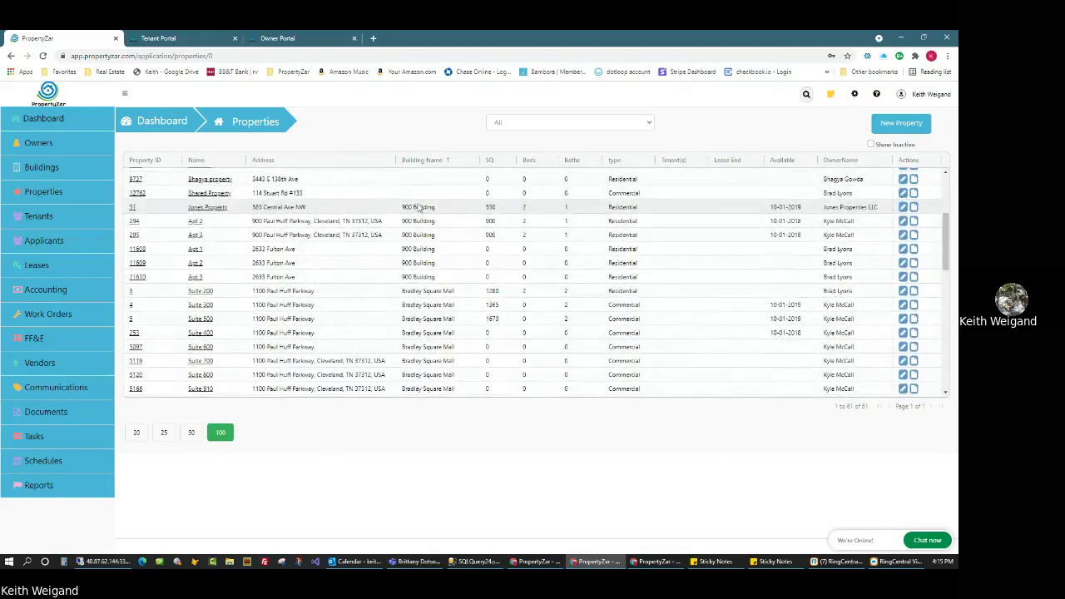
scroll(423, 204, "down", 3)
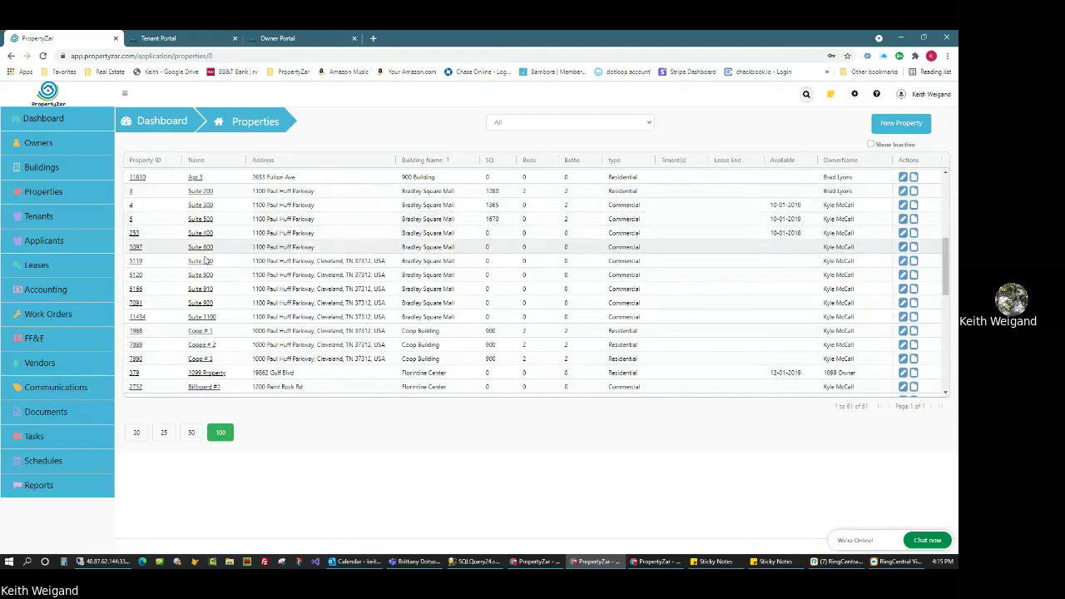
scroll(446, 297, "down", 2)
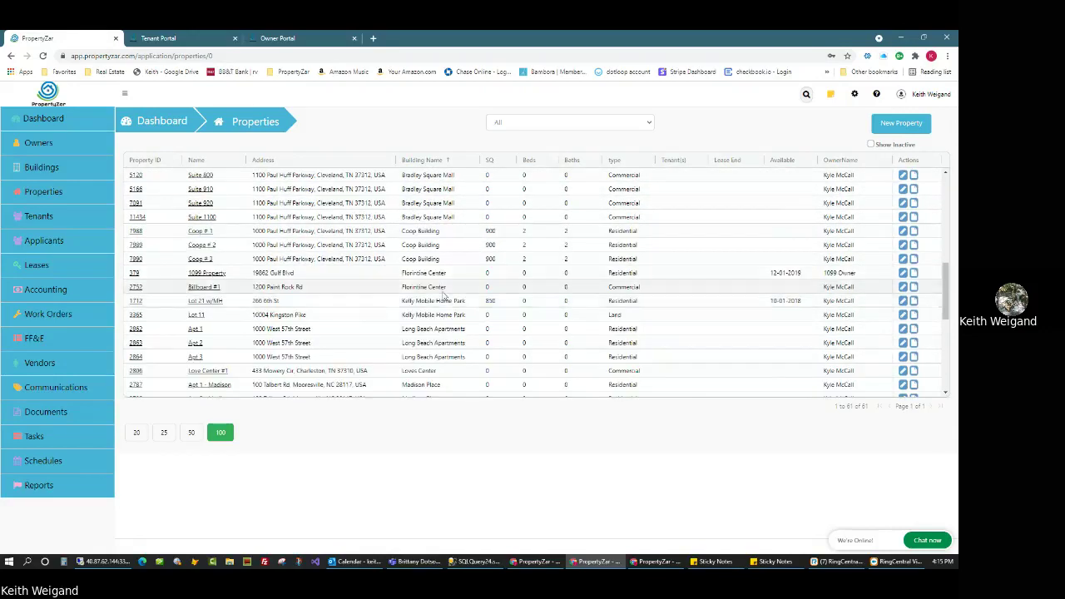
scroll(445, 297, "down", 1)
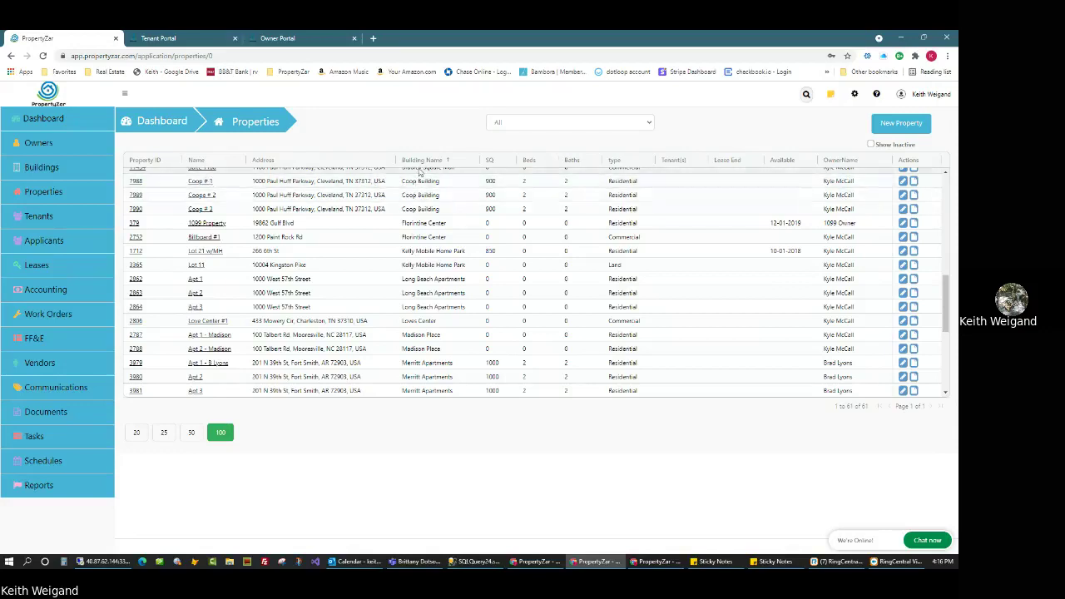
- Open the Profit & Loss report from the favorite reports and set its period from 7/1/2021 to 8/16/2021
left_click(39, 485)
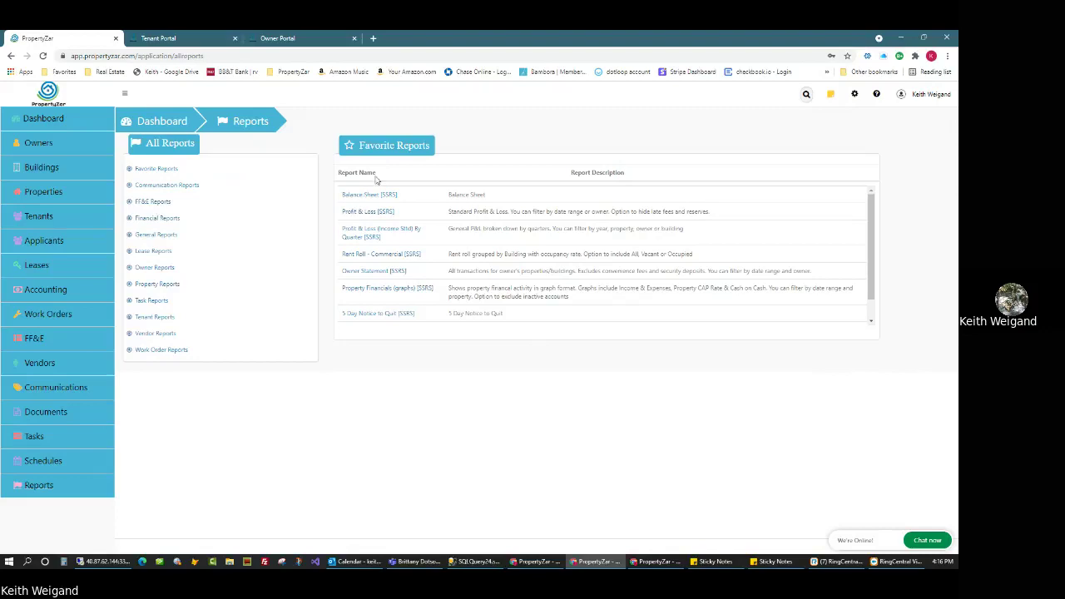
left_click(358, 214)
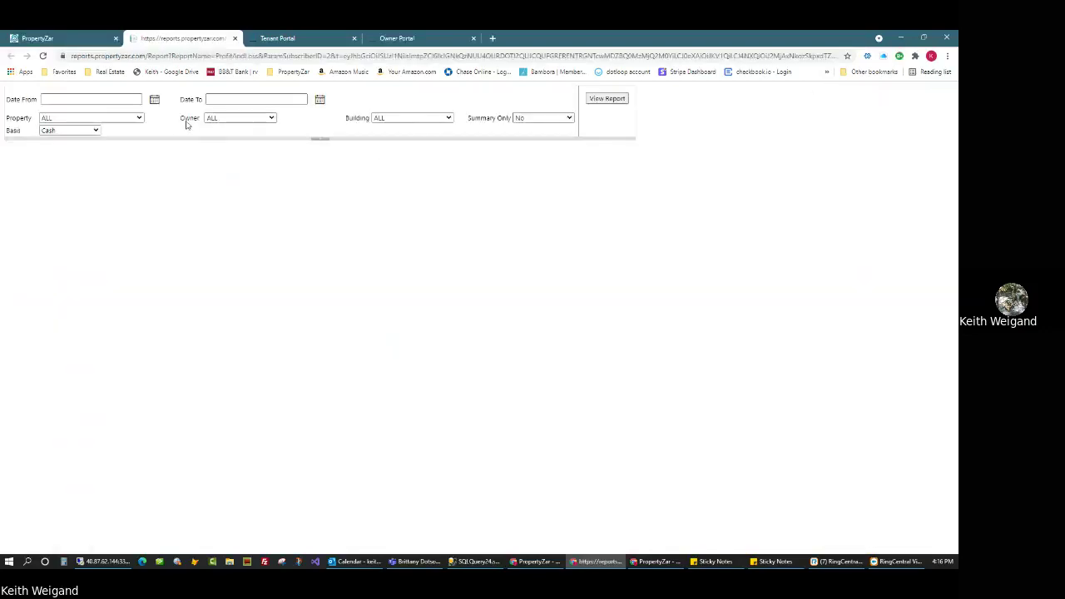
left_click(94, 101)
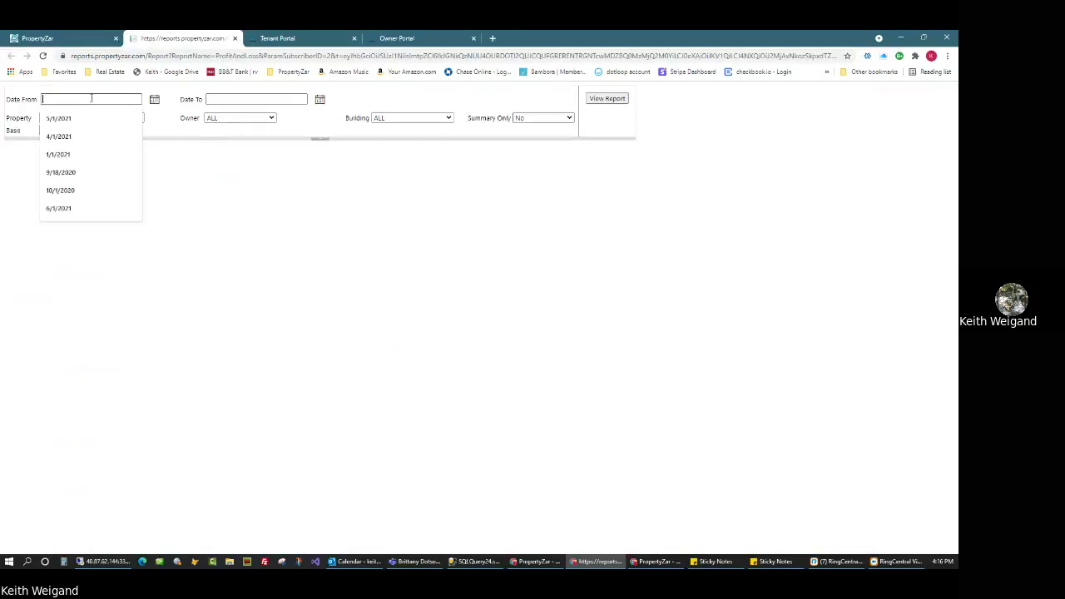
left_click(154, 101)
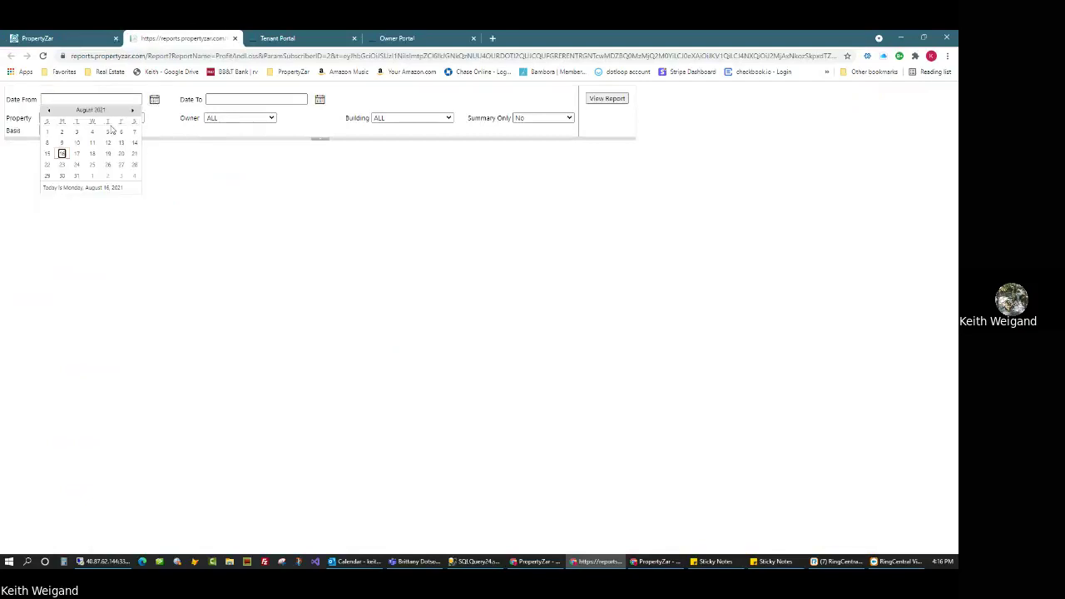
left_click(50, 137)
left_click(154, 99)
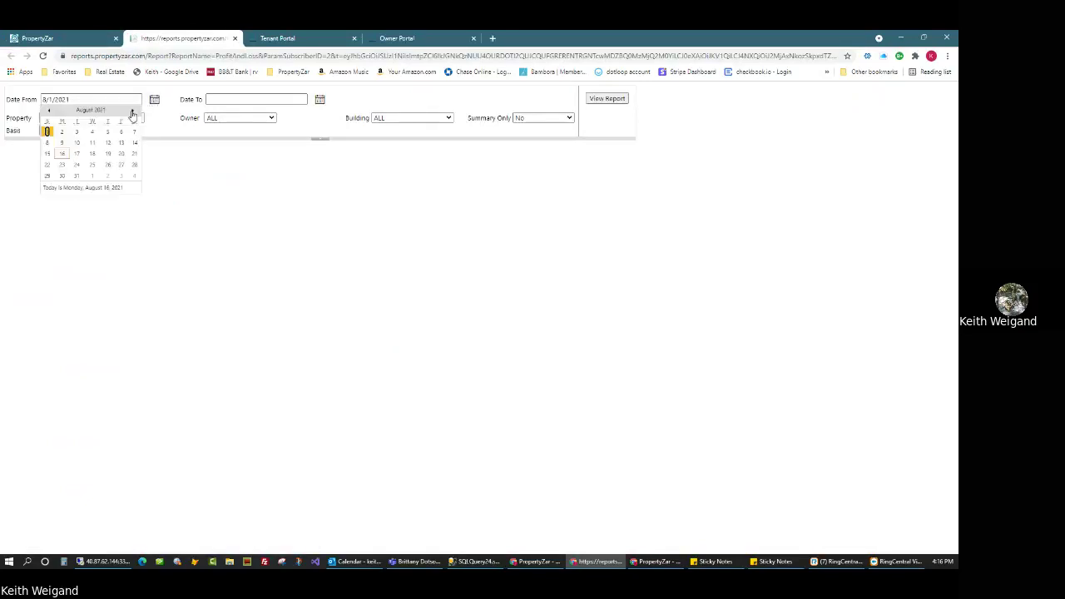
left_click(48, 114)
left_click(108, 132)
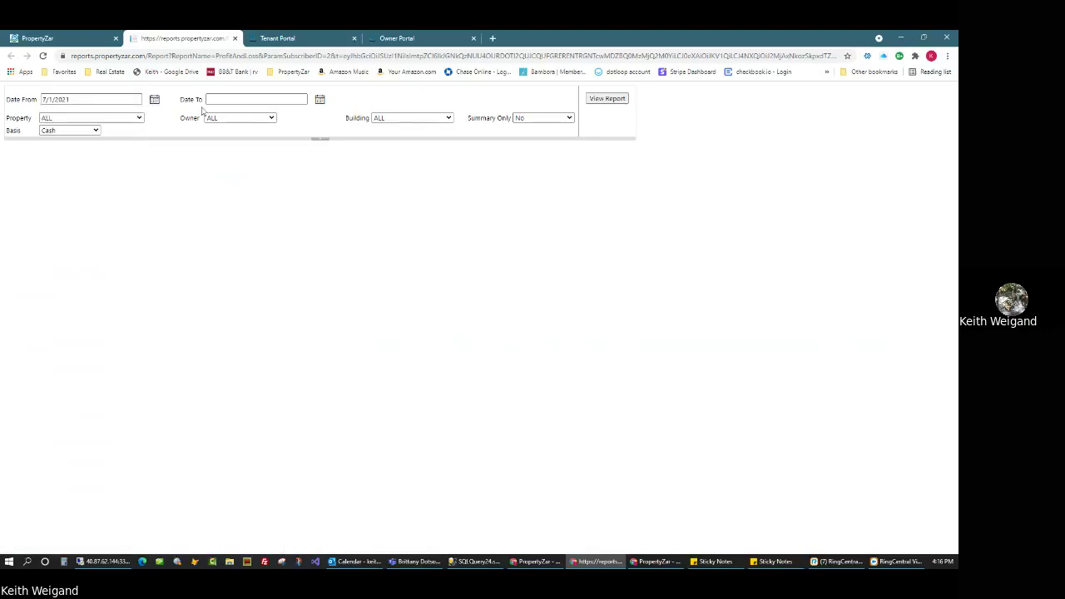
left_click(321, 99)
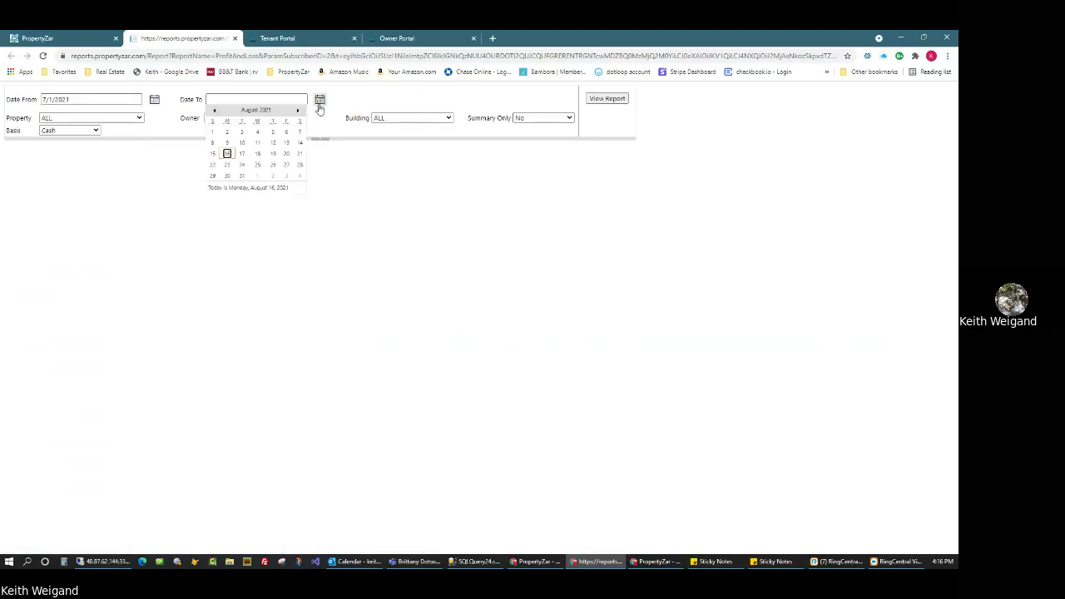
left_click(226, 156)
- Review the report's Property, Owner and Building filters, set Date From to 4/1/2021, and generate the report
left_click_drag(6, 119, 201, 120)
left_click_drag(344, 119, 363, 120)
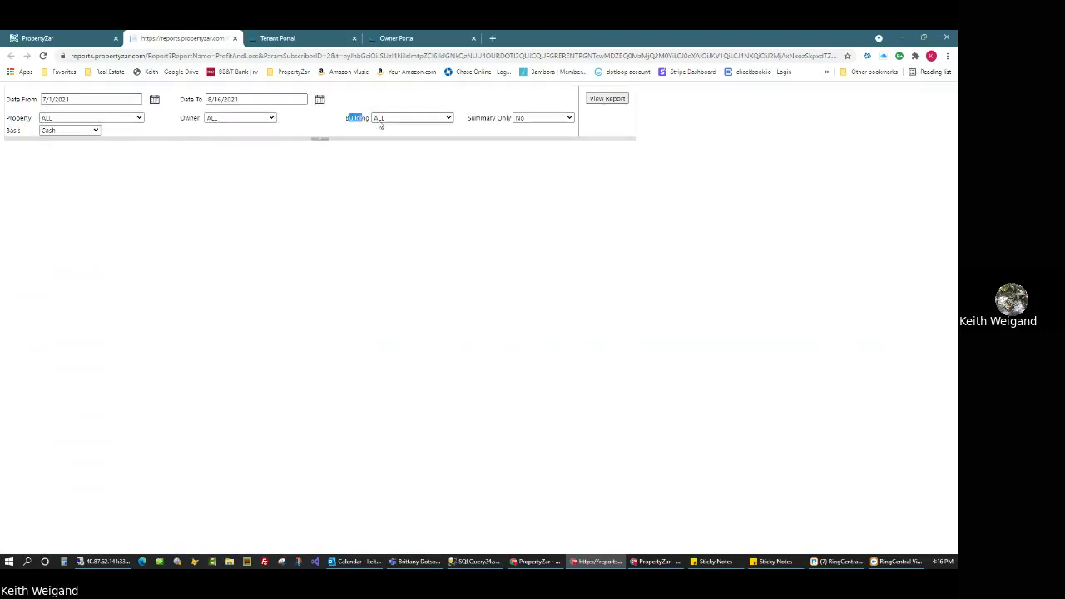
left_click_drag(47, 99, 43, 99)
type("4")
left_click(607, 98)
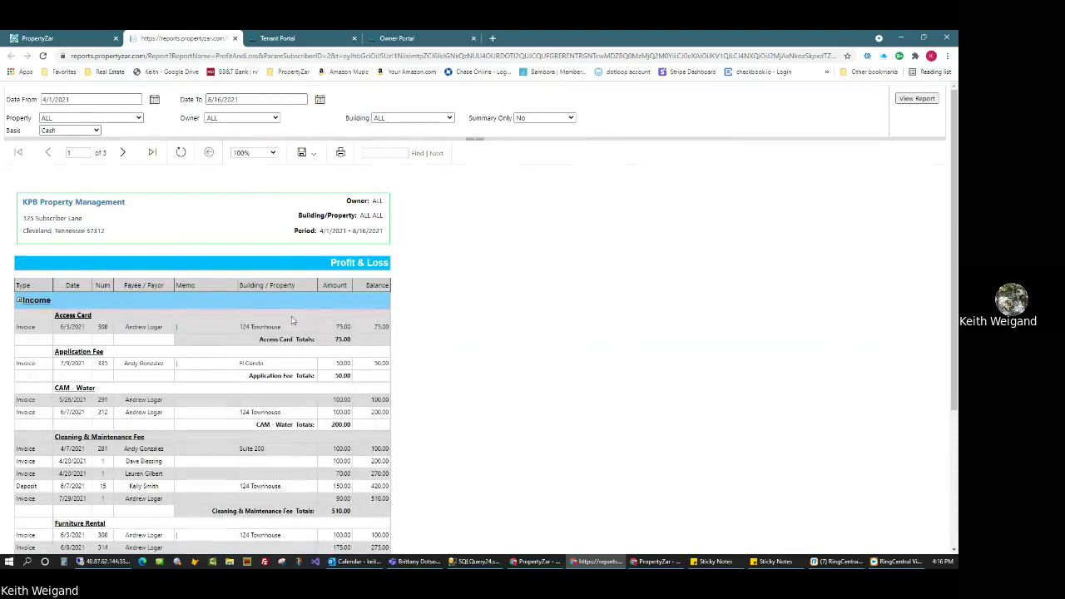
- Examine the building or property assigned to each income entry in the Profit & Loss report
scroll(292, 320, "down", 1)
left_click_drag(240, 276, 286, 283)
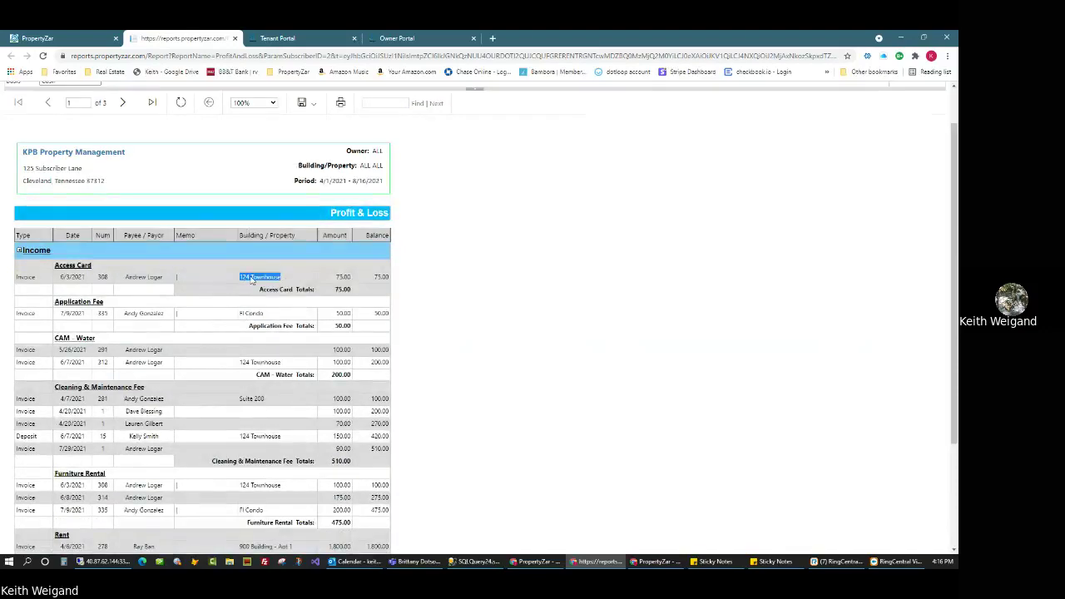
left_click_drag(240, 313, 260, 315)
left_click_drag(243, 362, 280, 363)
left_click_drag(257, 399, 271, 402)
left_click_drag(248, 436, 264, 437)
scroll(265, 433, "down", 2)
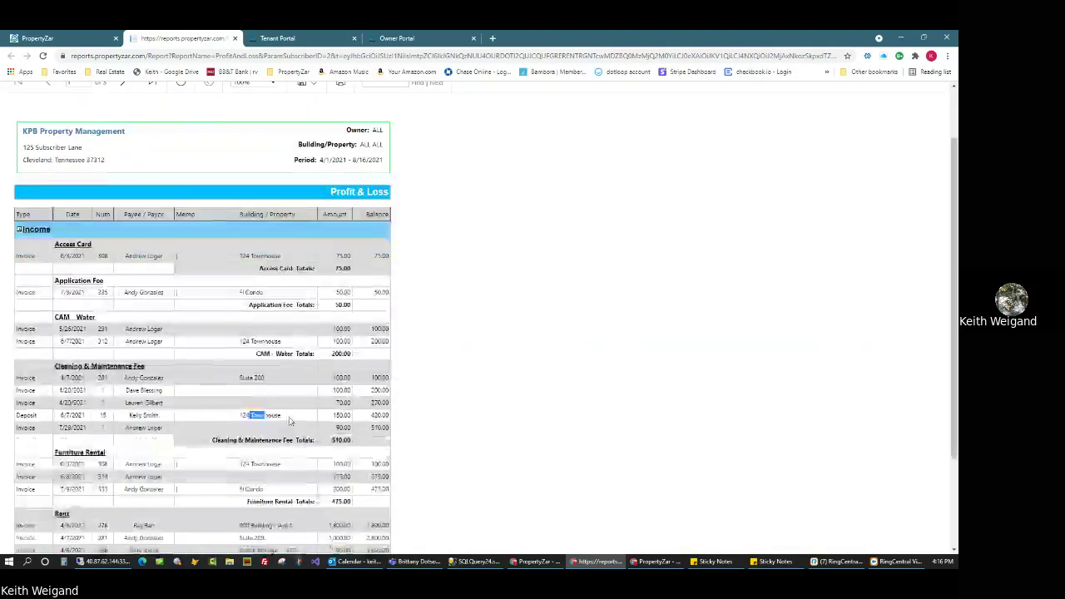
scroll(270, 397, "up", 2)
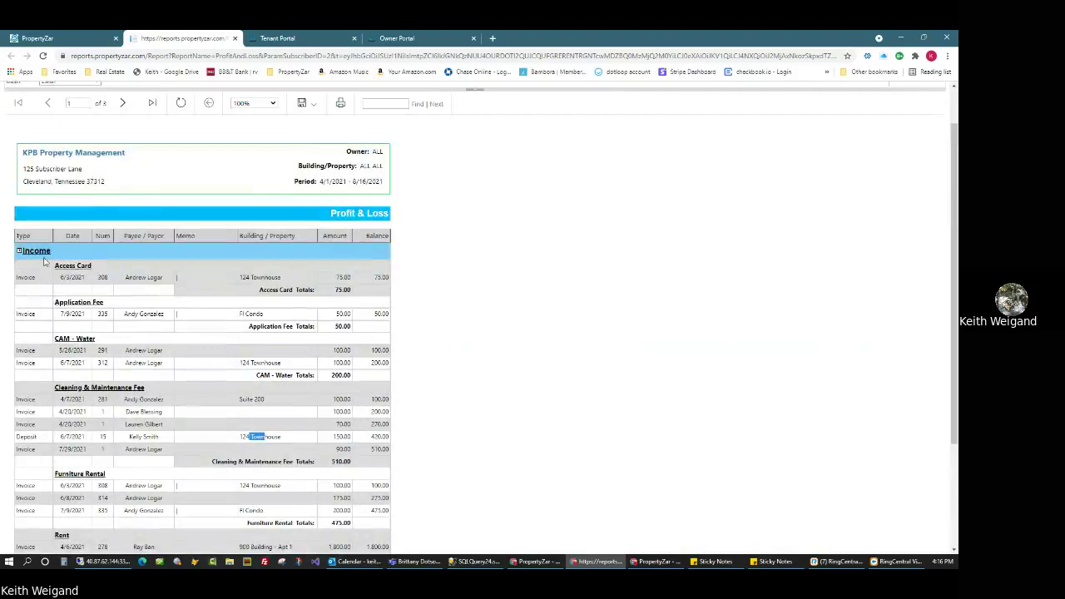
- Filter the Profit & Loss report to the Bradley Square Mall building, regenerate it, and check the building named on the expense entries
scroll(233, 351, "down", 1)
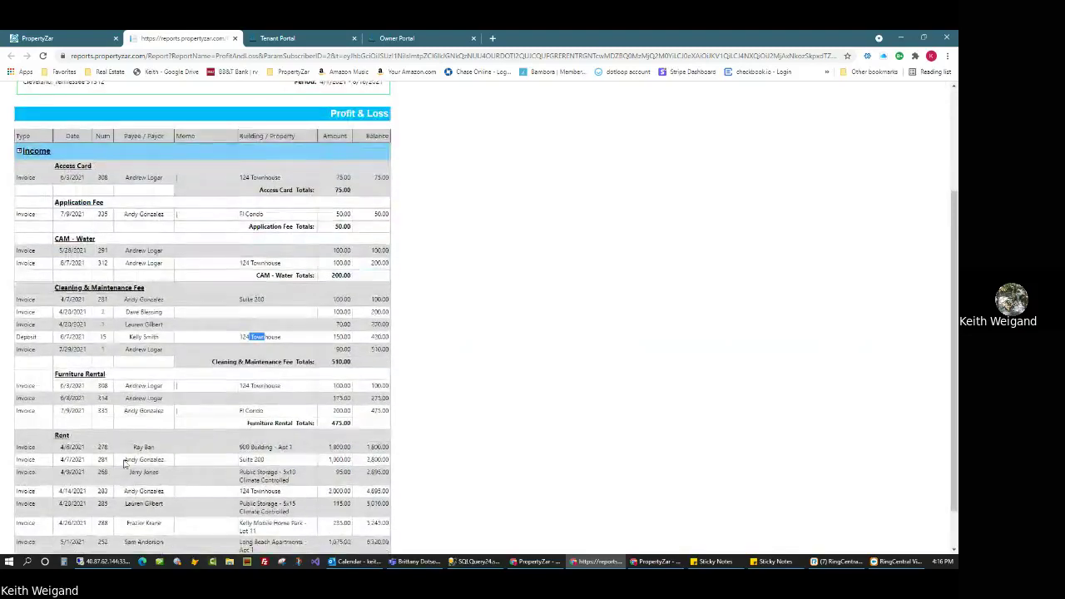
scroll(185, 288, "up", 2)
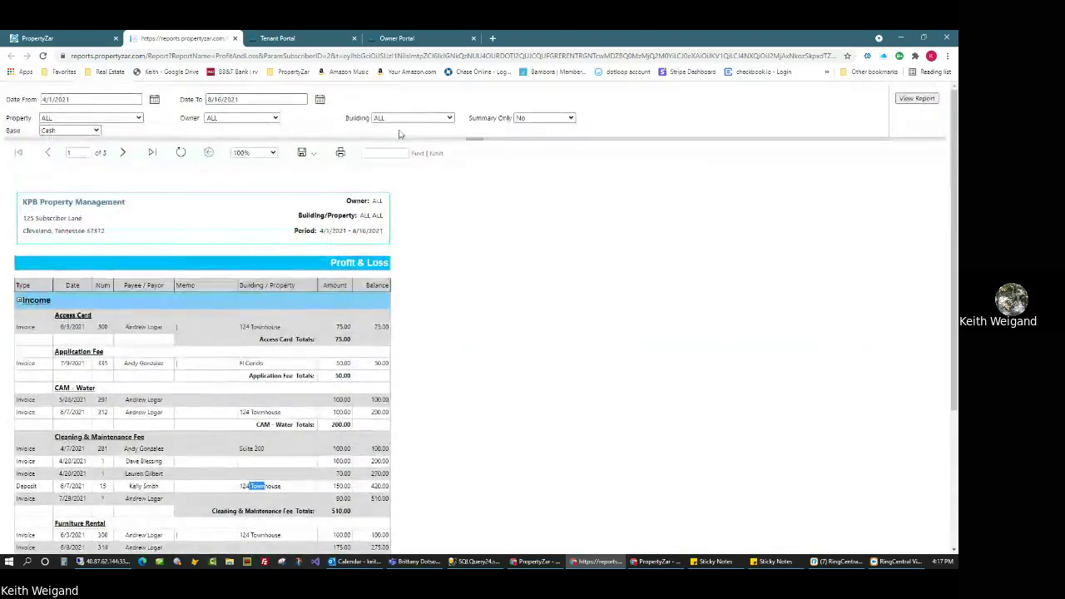
left_click(401, 118)
left_click(402, 155)
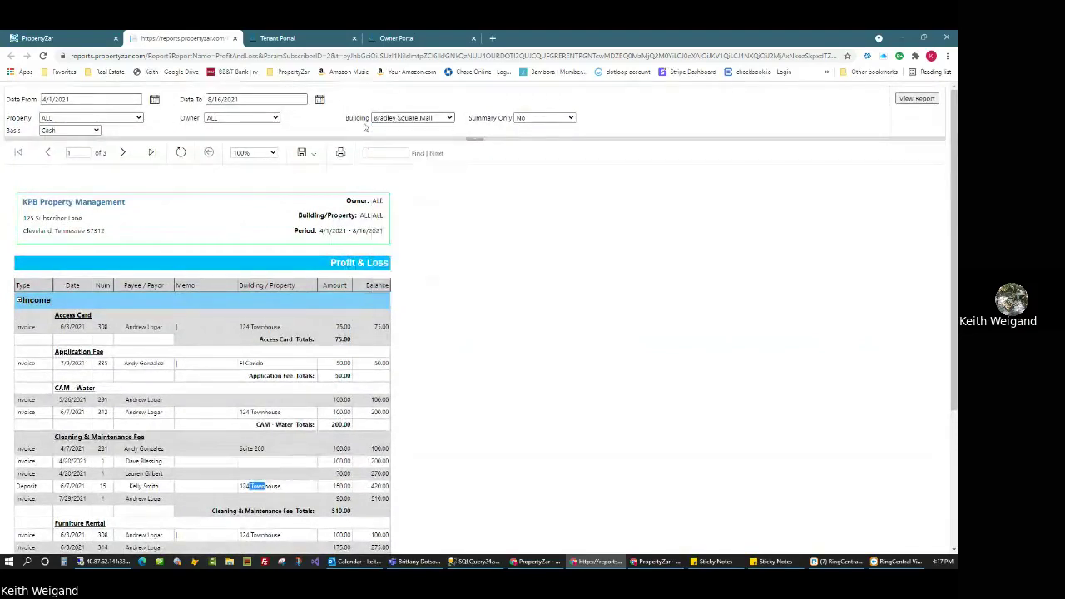
left_click(909, 101)
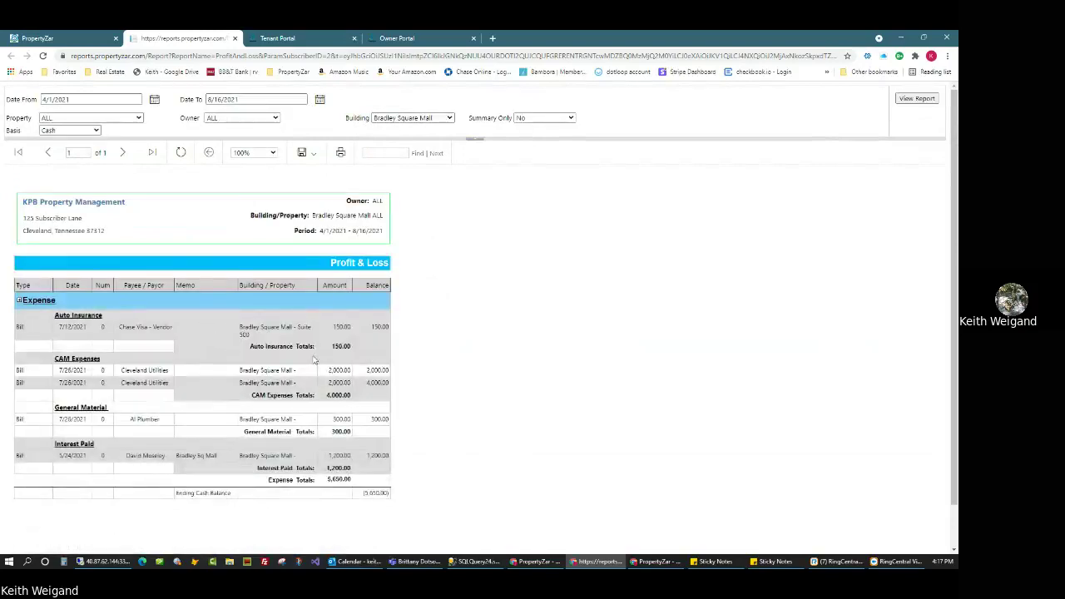
left_click_drag(250, 340, 244, 345)
left_click_drag(297, 383, 267, 383)
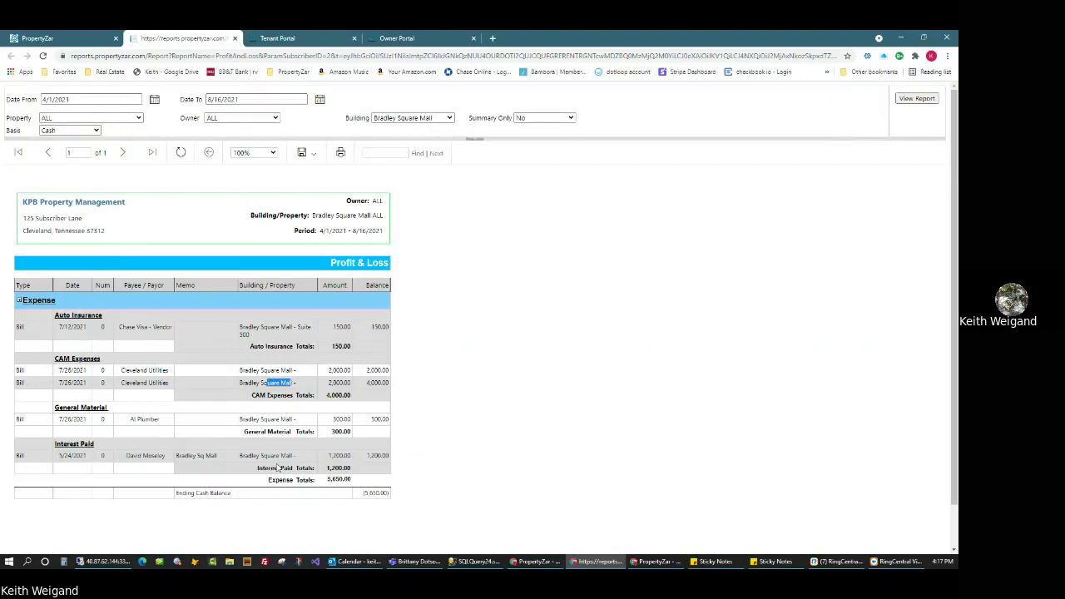
- Set the report's Date From to 3/1/2021 and regenerate it for Bradley Square Mall
double_click(45, 99)
type("3")
left_click(917, 99)
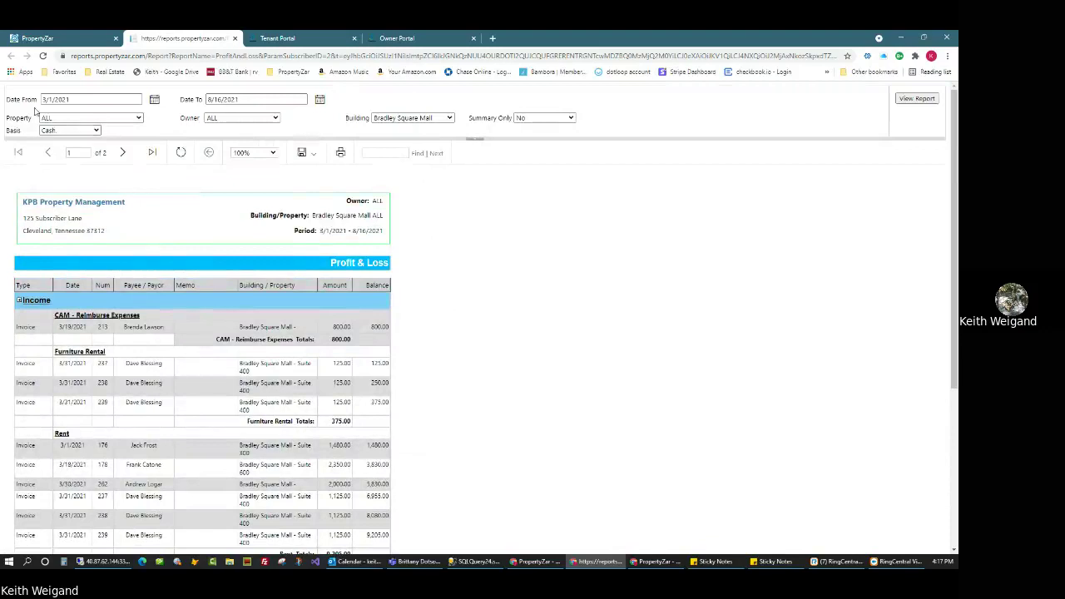
- Examine which Bradley Square Mall suite each furniture rental and rent entry is assigned to, compared with entries for the building alone
scroll(413, 340, "down", 1)
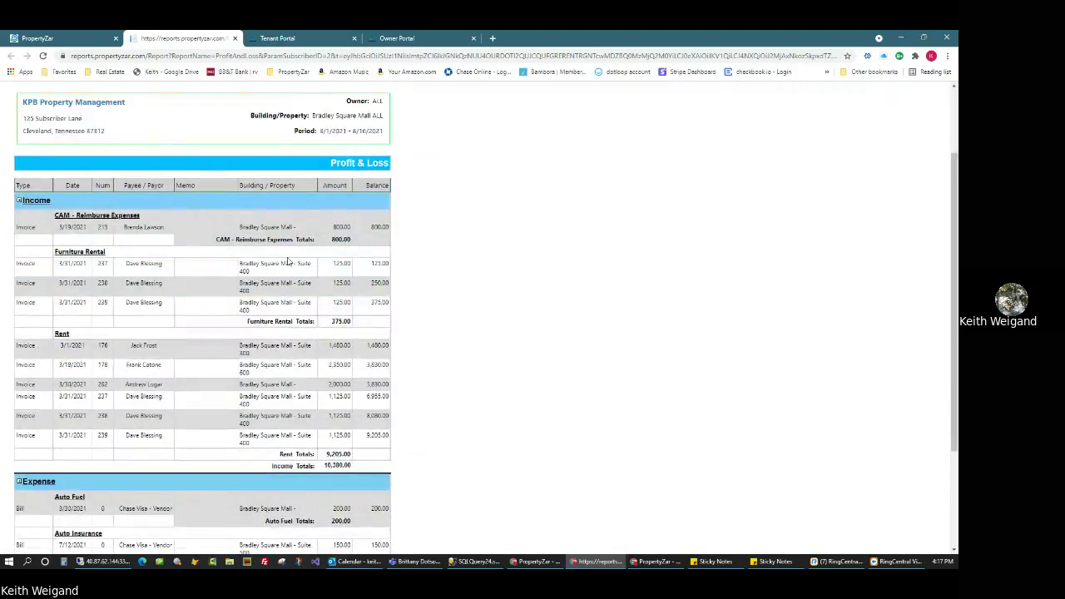
scroll(288, 261, "up", 1)
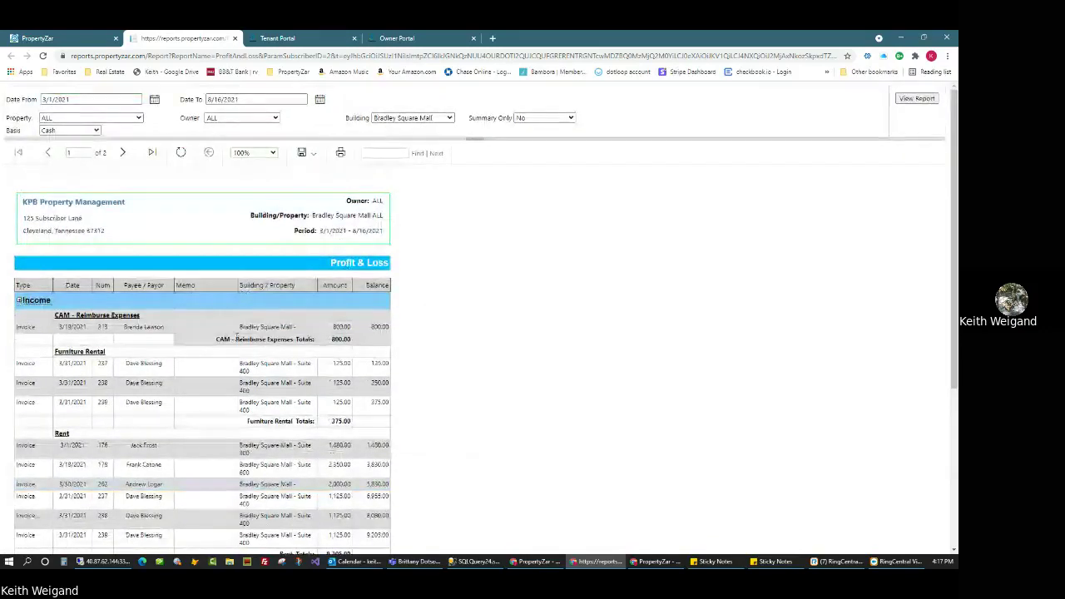
triple_click(250, 367)
scroll(275, 381, "down", 1)
left_click_drag(250, 354, 239, 375)
triple_click(238, 407)
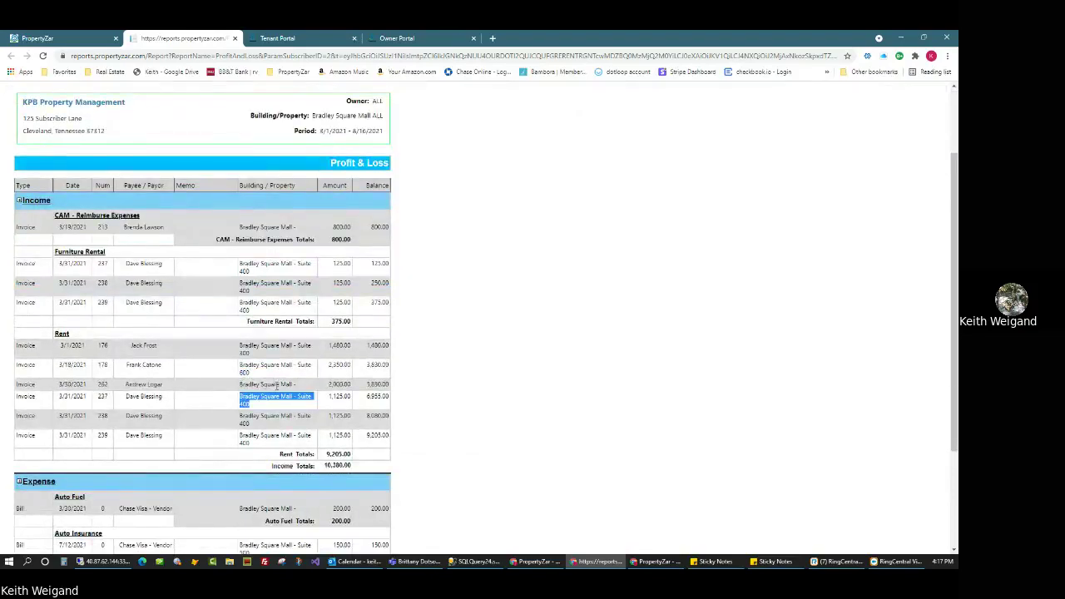
left_click_drag(298, 364, 304, 373)
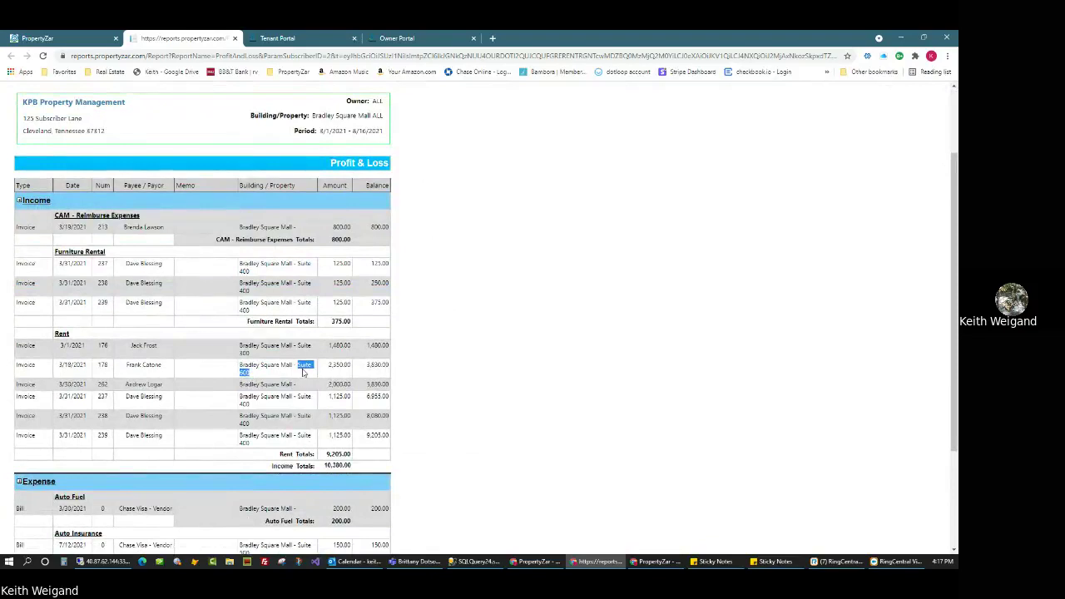
left_click_drag(241, 366, 280, 366)
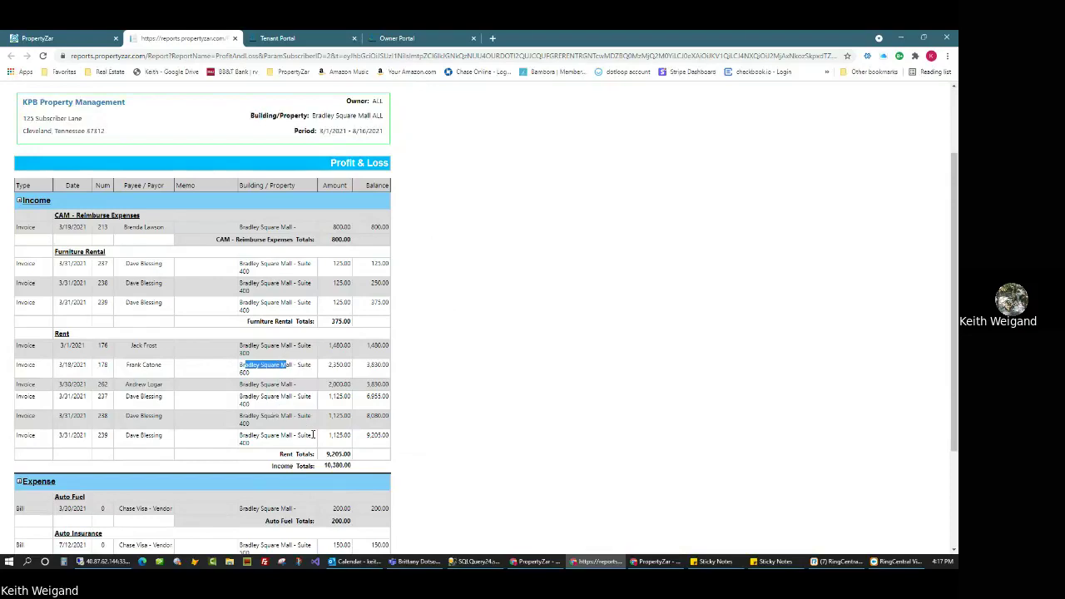
scroll(357, 430, "up", 5)
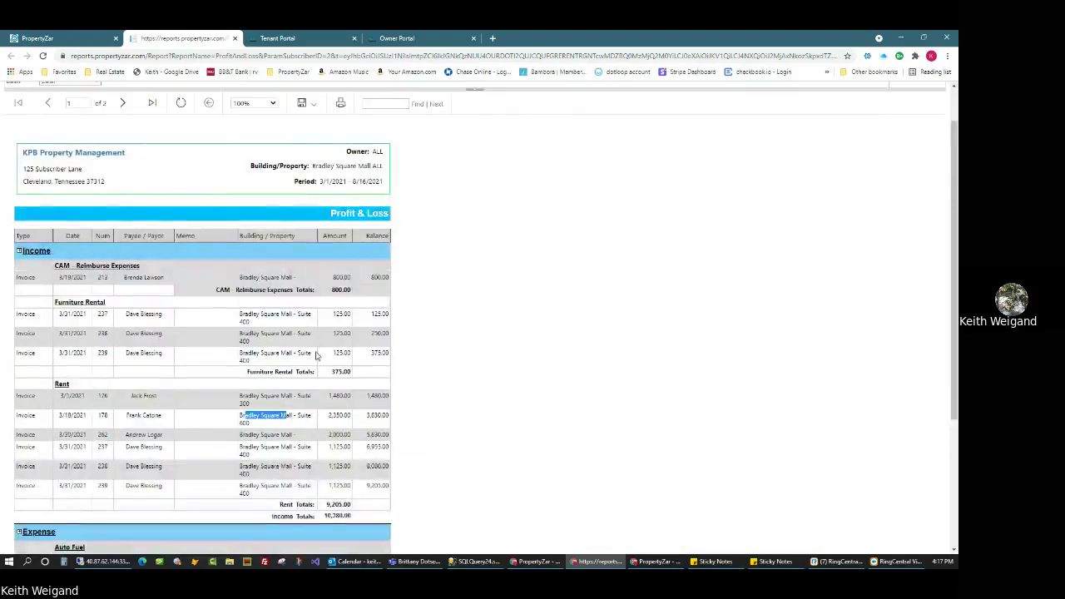
scroll(285, 460, "down", 2)
scroll(285, 460, "down", 1)
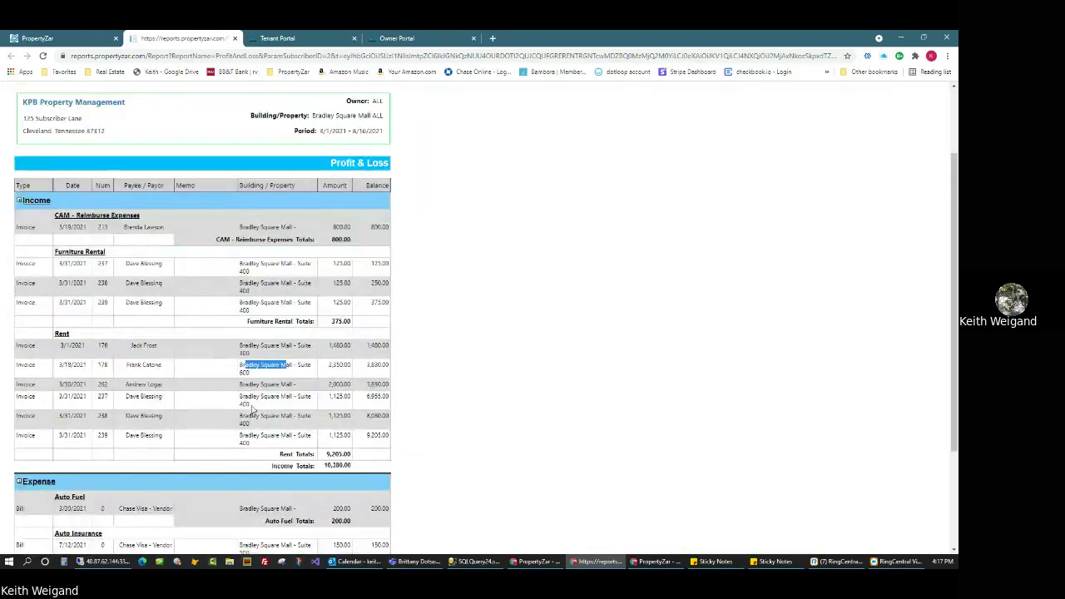
triple_click(263, 412)
left_click(263, 413)
scroll(208, 208, "up", 3)
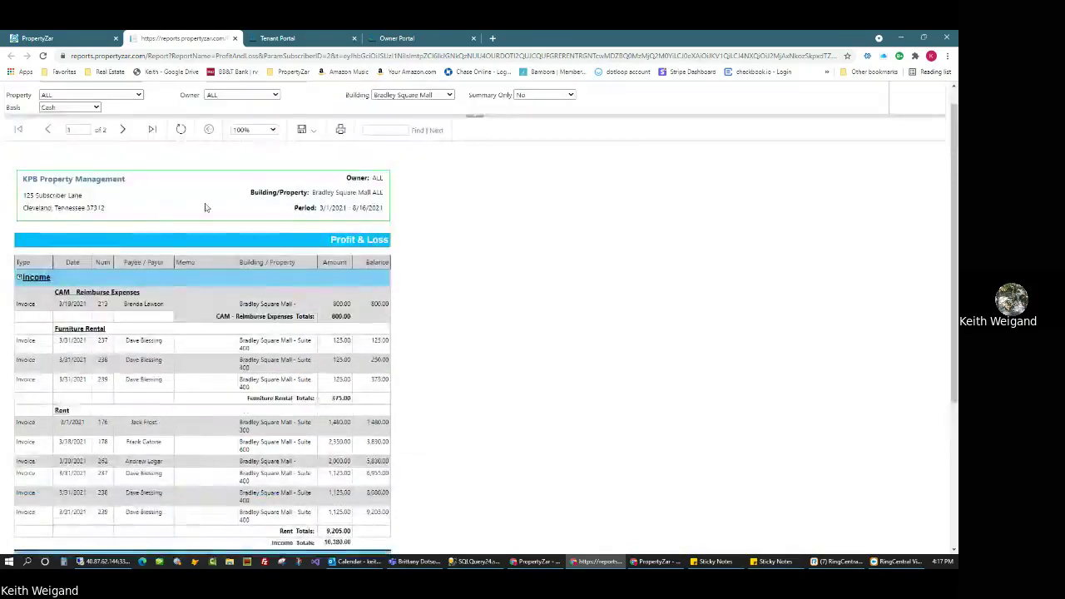
- Filter the report to property Suite 400 in Bradley Square Mall, regenerate it, and check the suite on the income entries
left_click(104, 122)
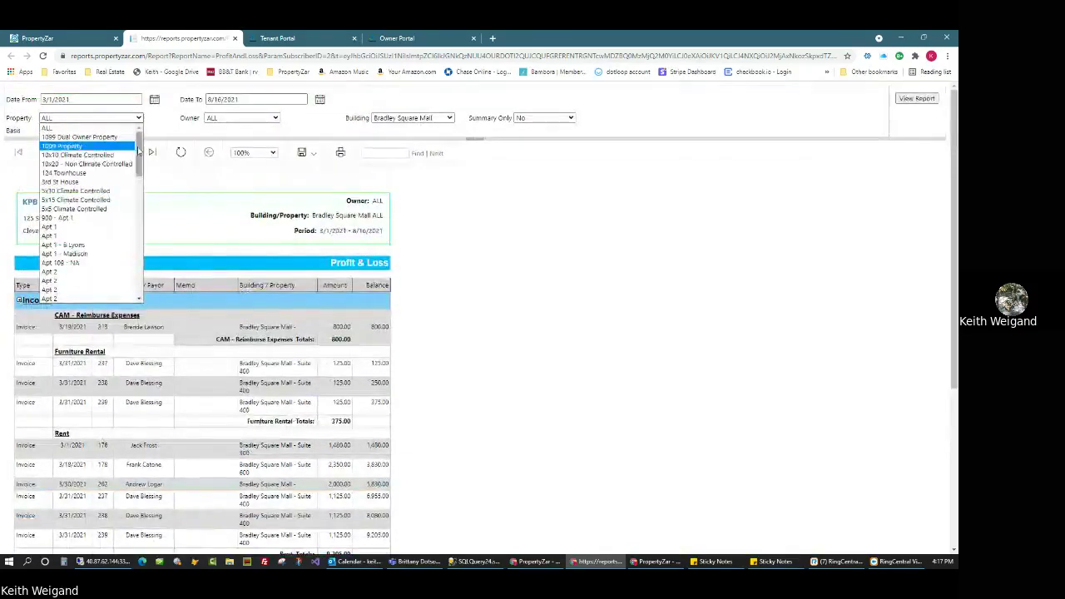
left_click_drag(140, 152, 143, 250)
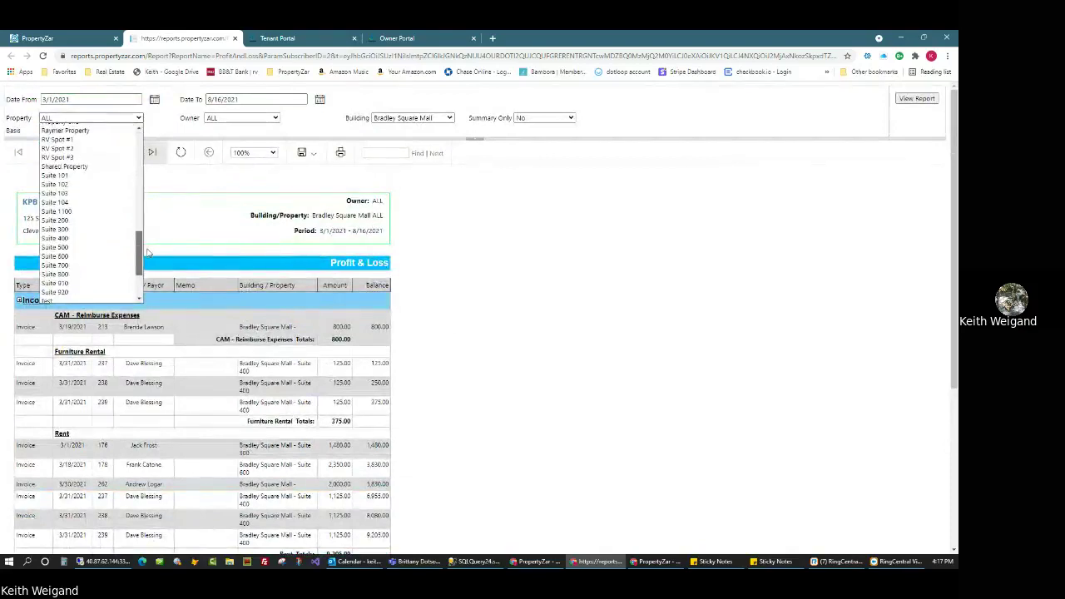
left_click(79, 239)
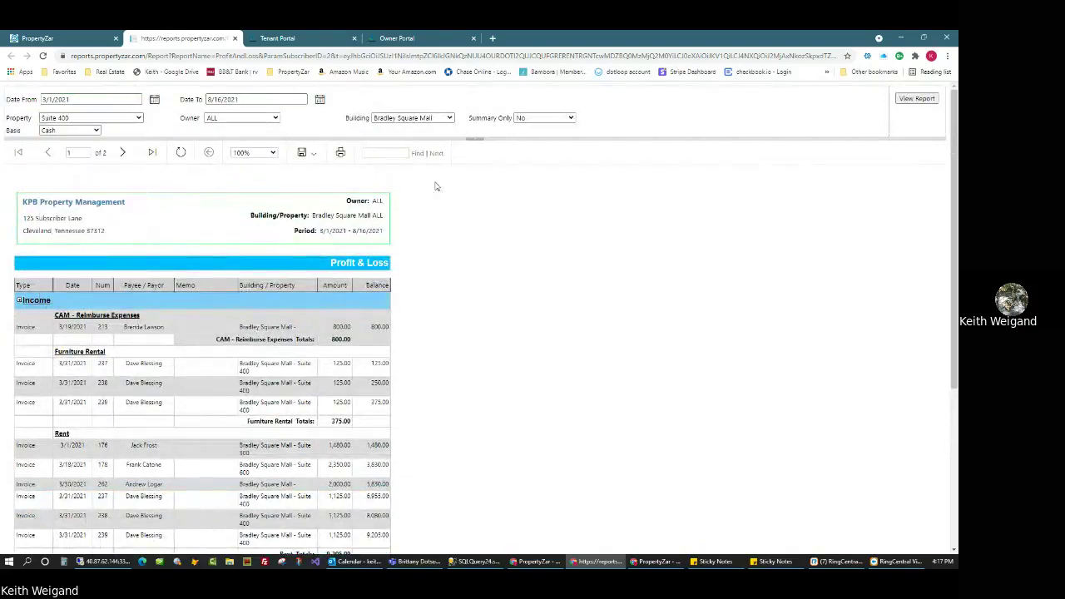
left_click(916, 101)
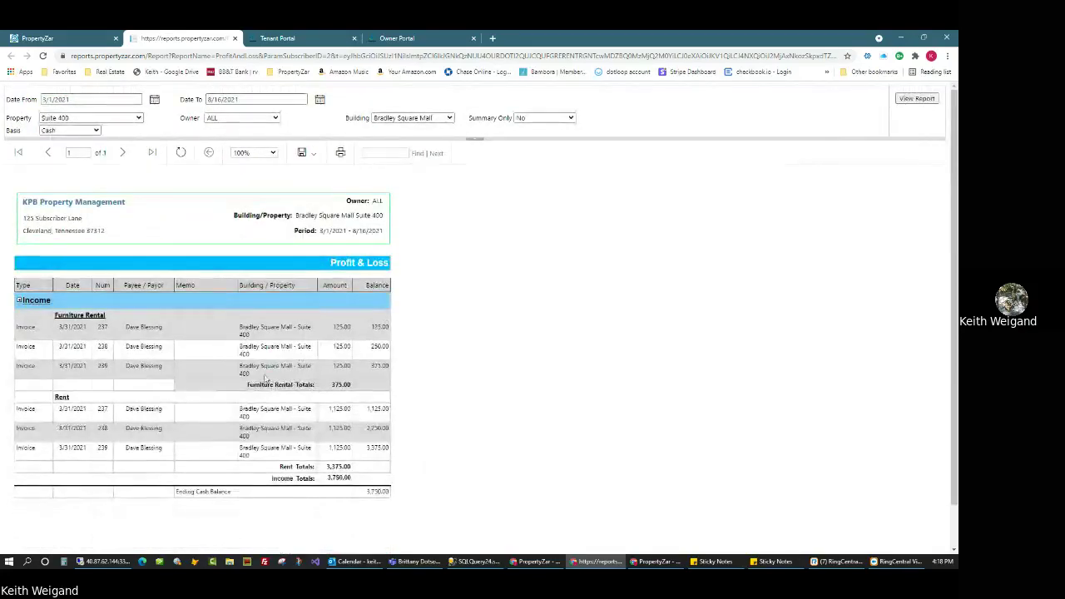
double_click(245, 374)
double_click(244, 354)
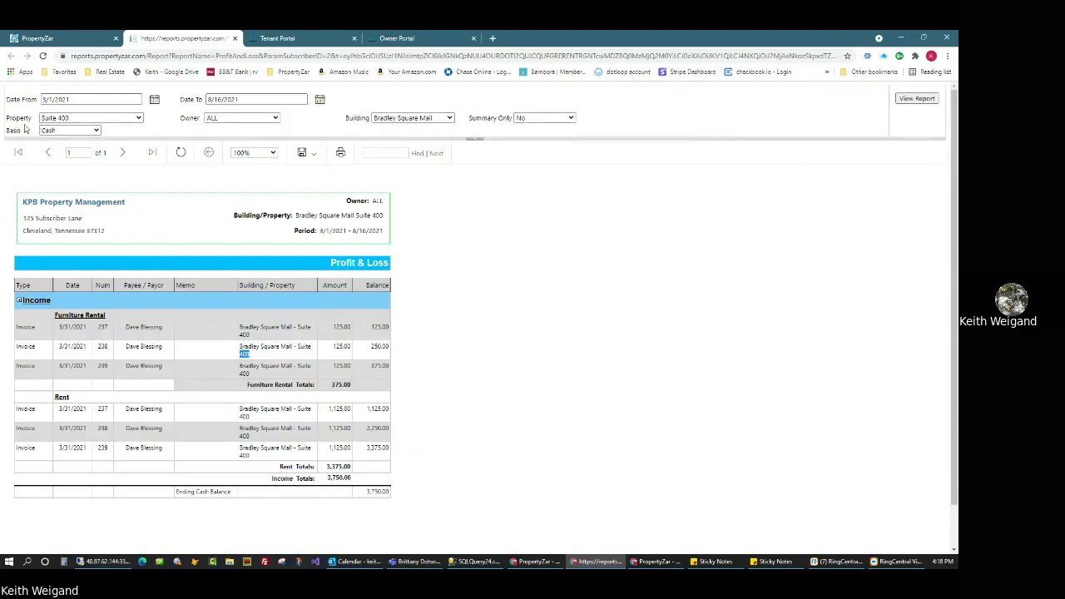
- Review the report's Property filter and its available export formats without exporting anything
left_click_drag(33, 125, 69, 123)
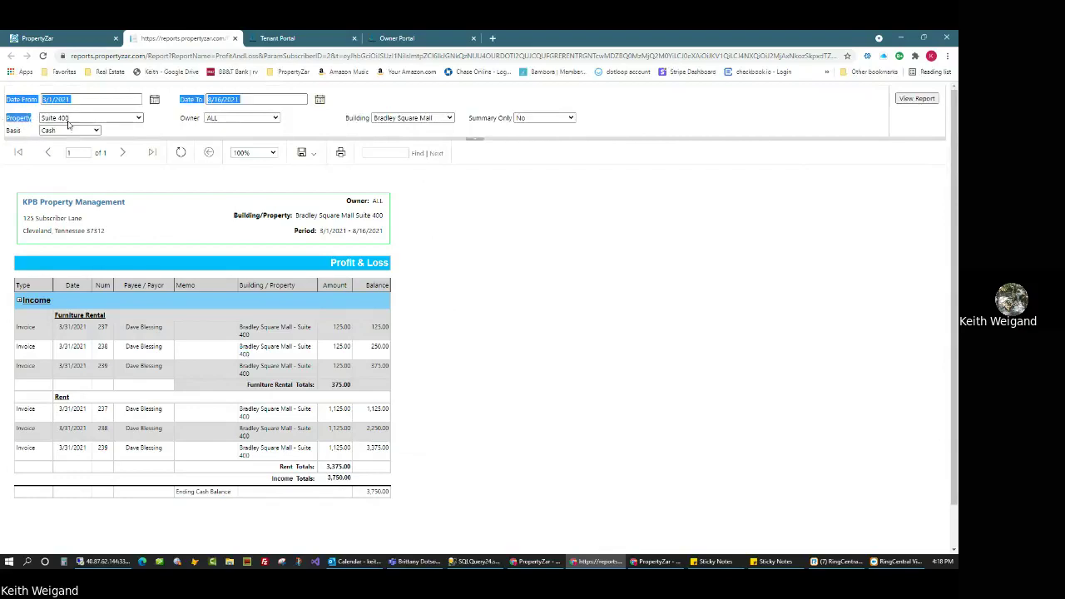
left_click(69, 121)
left_click(69, 125)
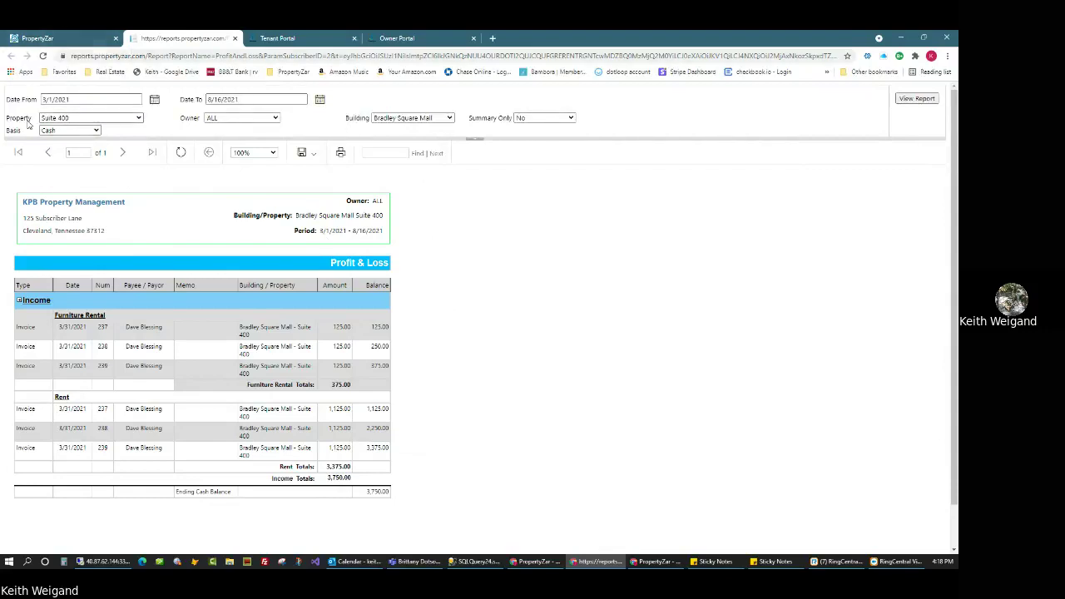
left_click(313, 158)
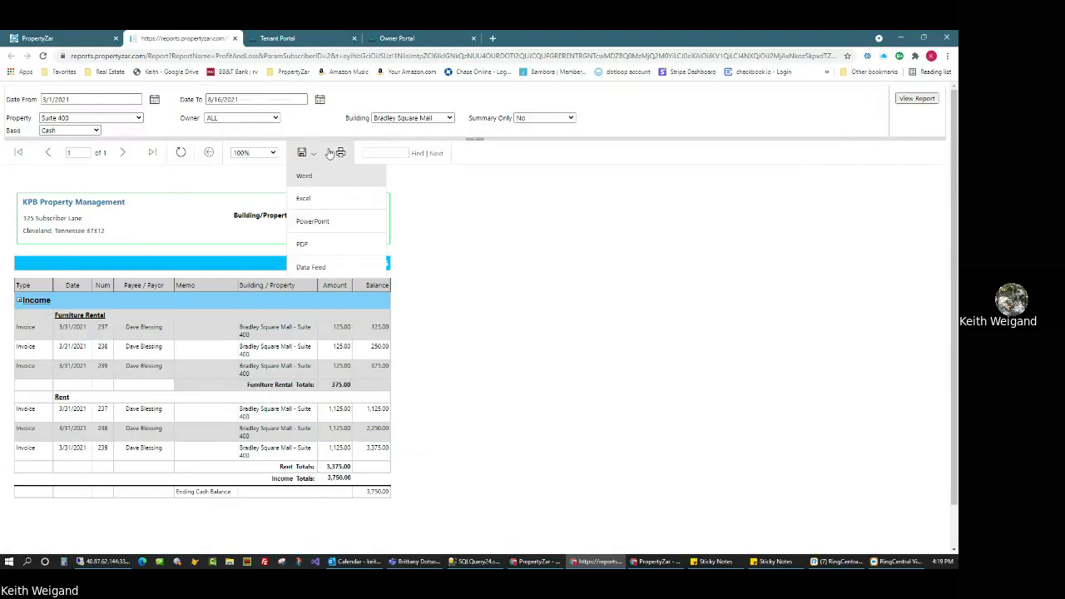
left_click(170, 189)
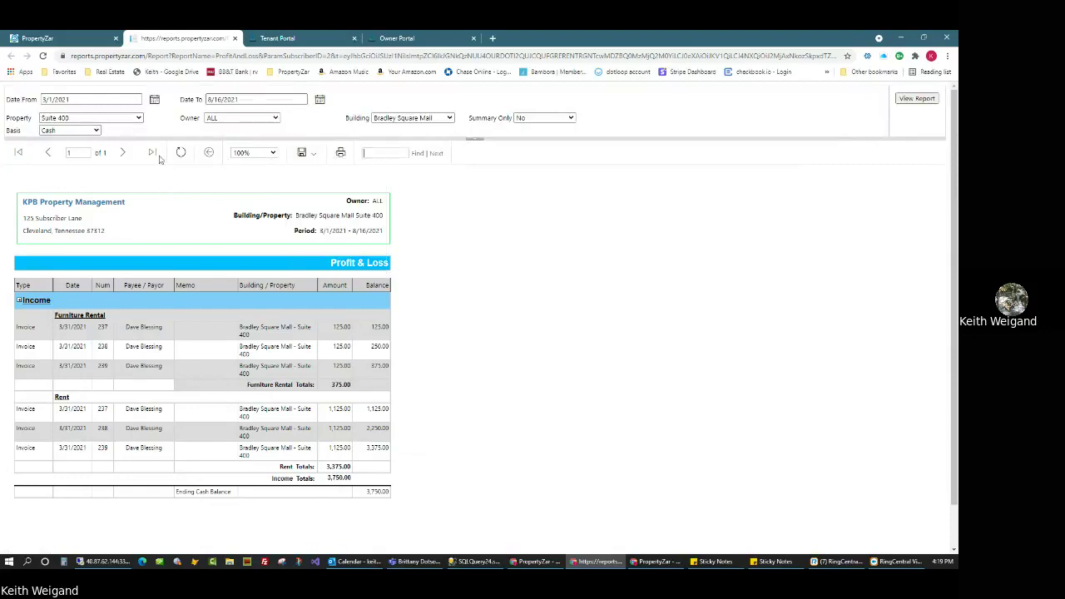
- Return to the main PropertyZar page and open the Fl Condo summary from the Properties list
left_click(90, 41)
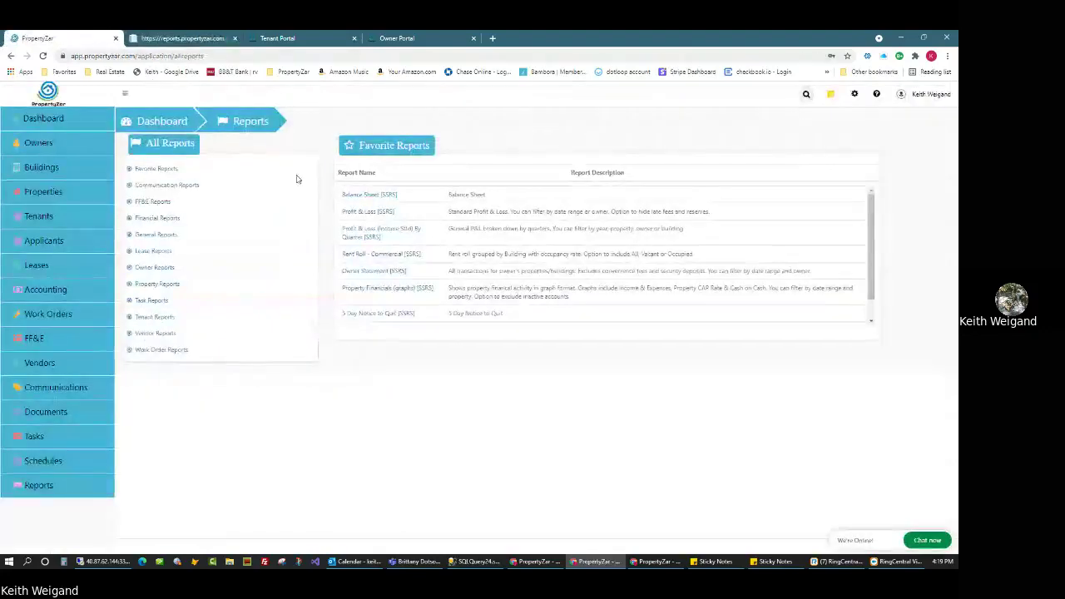
left_click(43, 192)
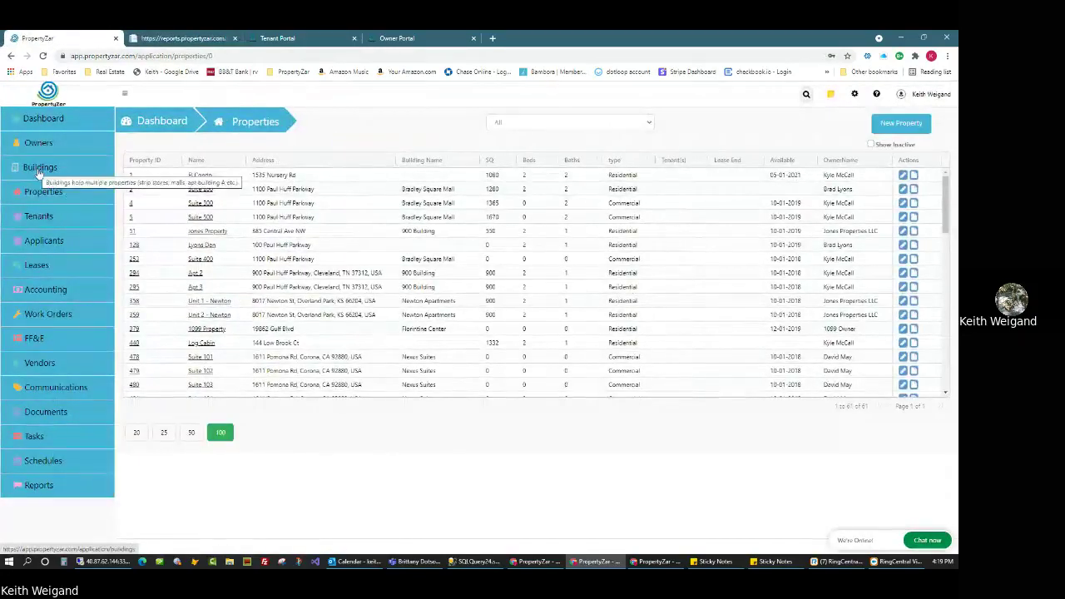
left_click(202, 178)
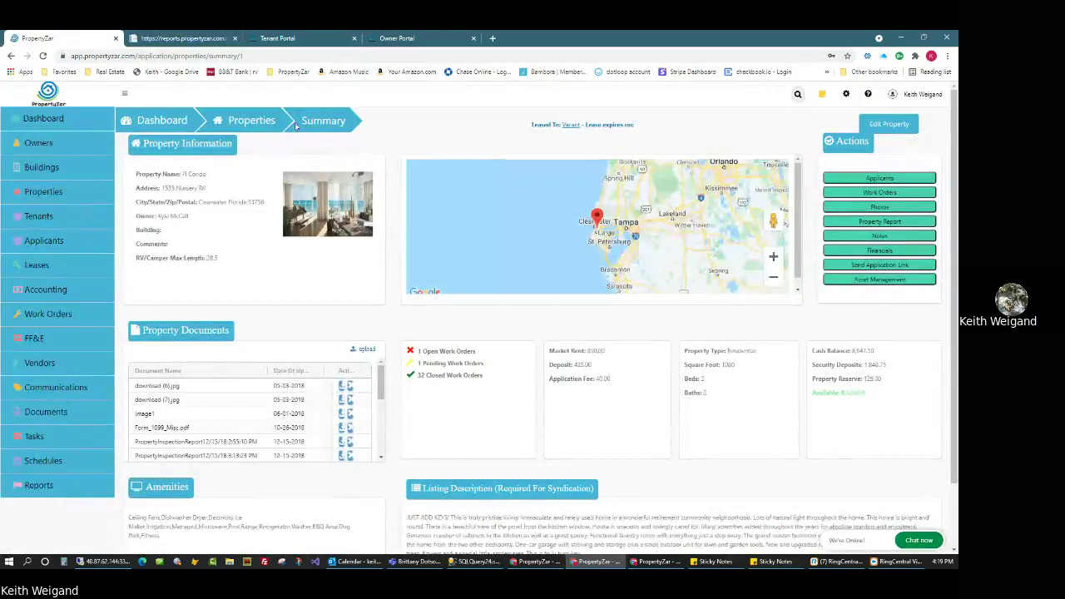
- Examine the Fl Condo's property name, lease status, property documents, and open and closed work orders
triple_click(213, 178)
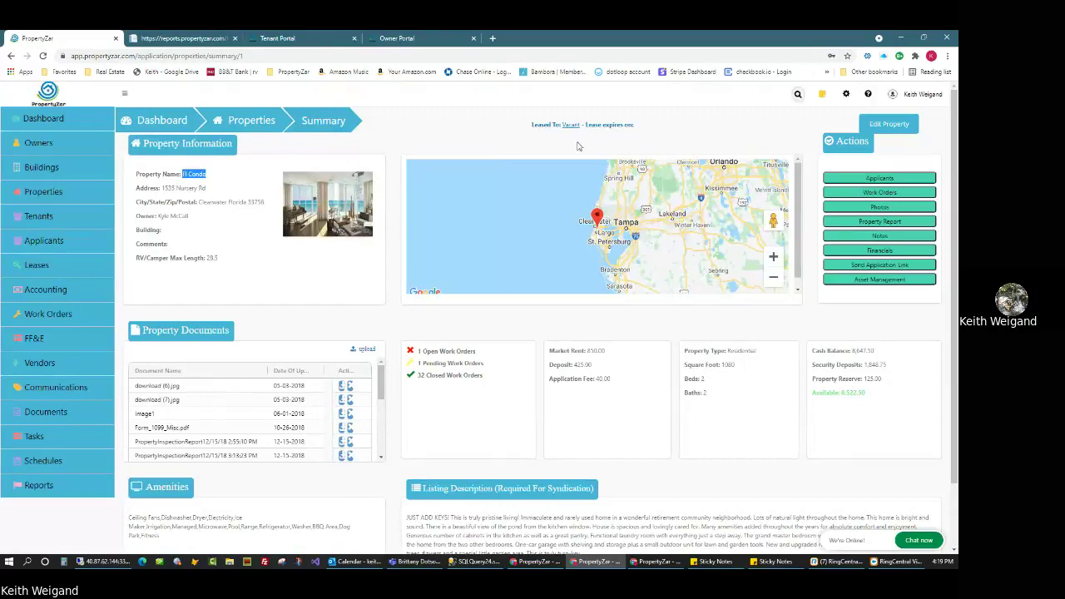
left_click_drag(522, 126, 574, 134)
left_click_drag(181, 331, 290, 336)
scroll(274, 337, "down", 1)
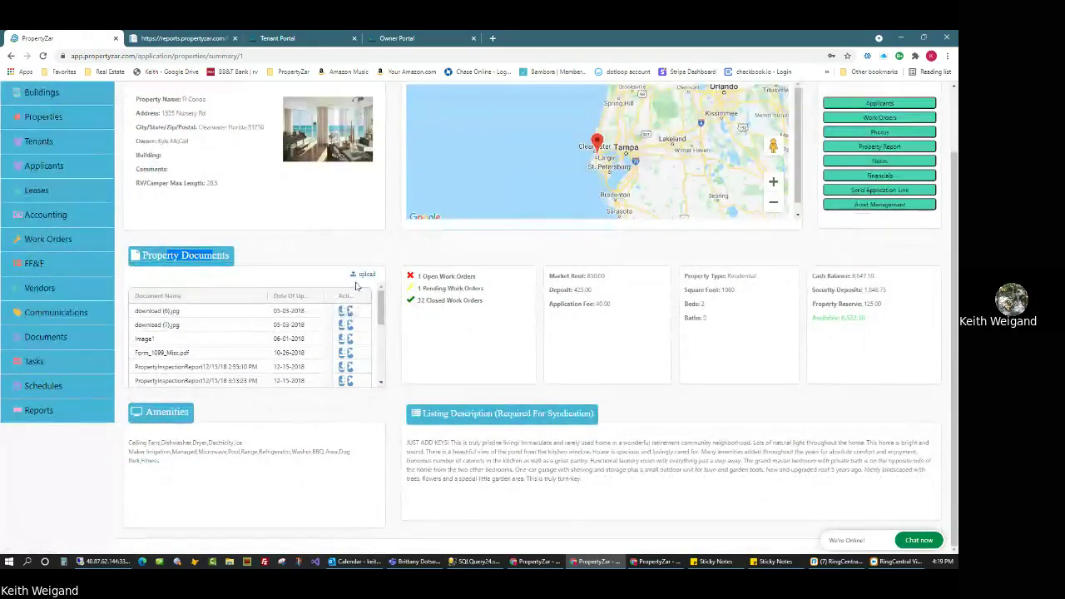
left_click(422, 281)
double_click(420, 278)
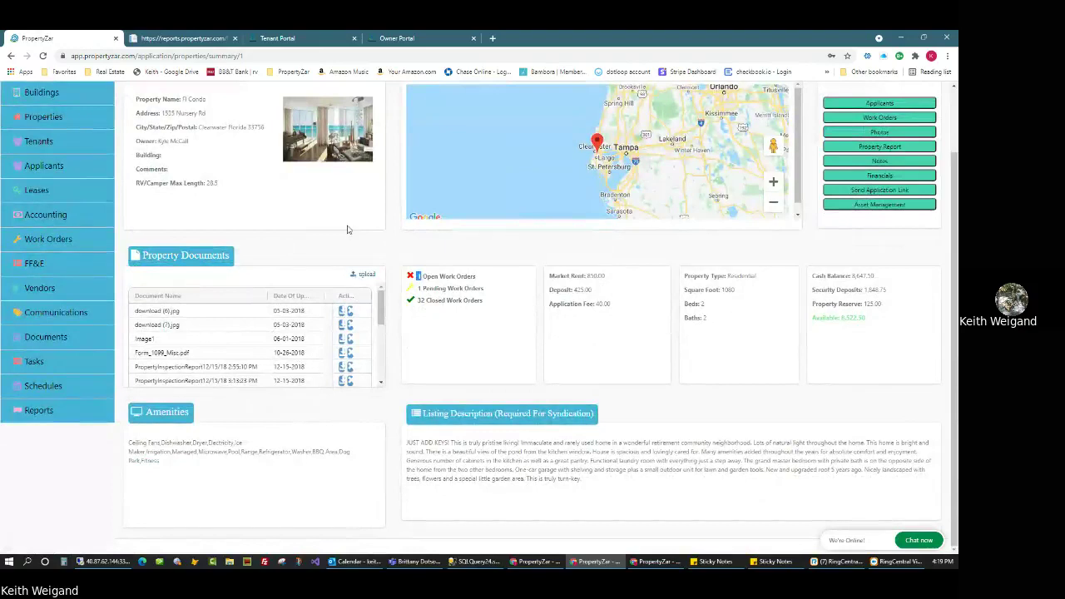
left_click(423, 304)
double_click(421, 304)
scroll(874, 158, "up", 1)
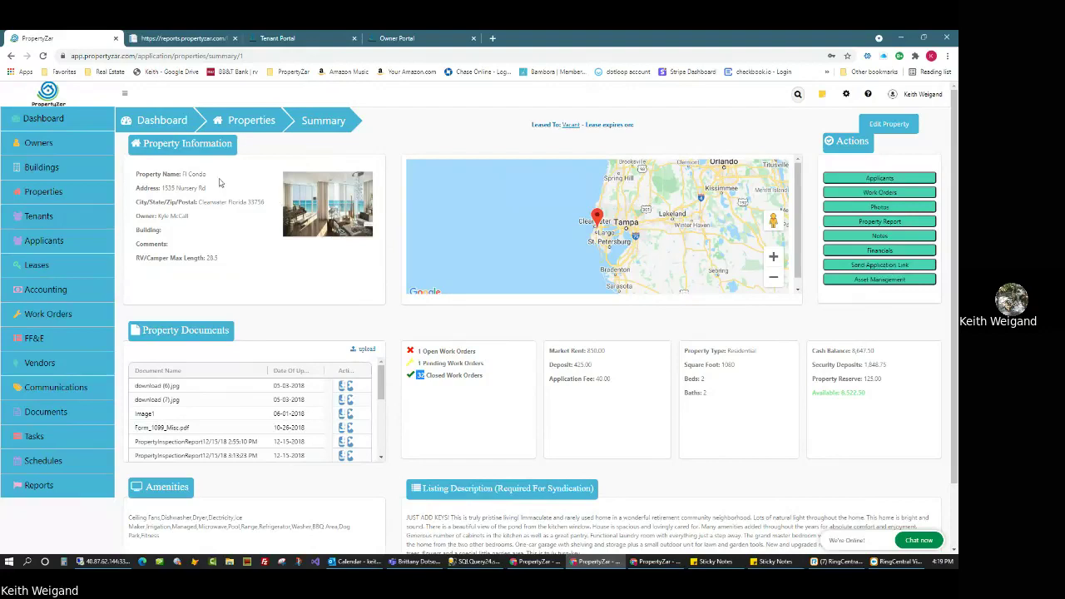
- Open the application link message for the Fl Condo, review its link, email and mobile fields, and return to the property summary
left_click_drag(210, 176, 187, 175)
left_click(876, 265)
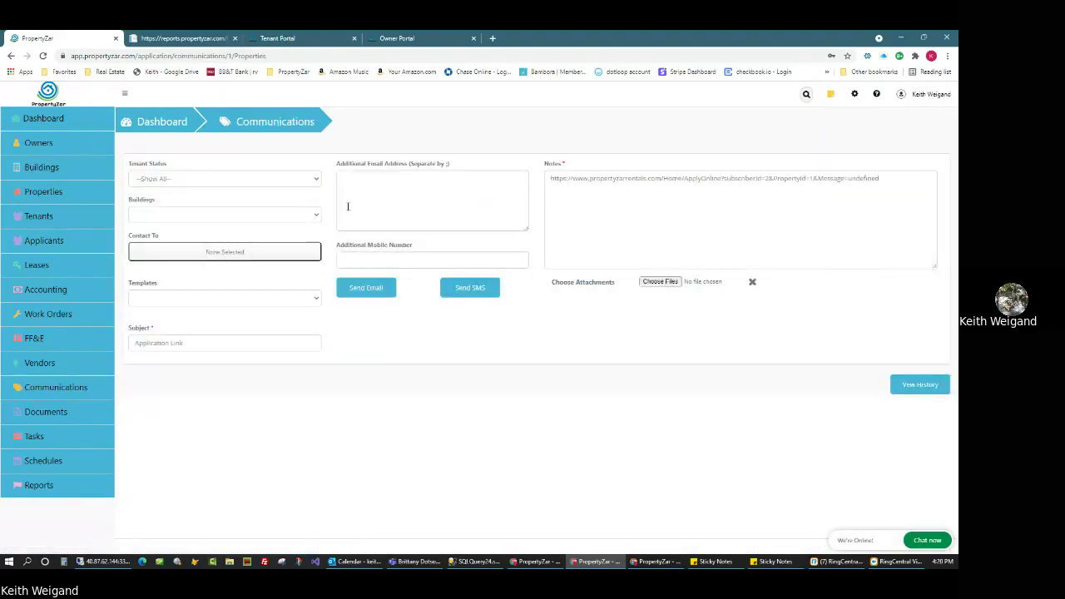
left_click_drag(626, 178, 700, 178)
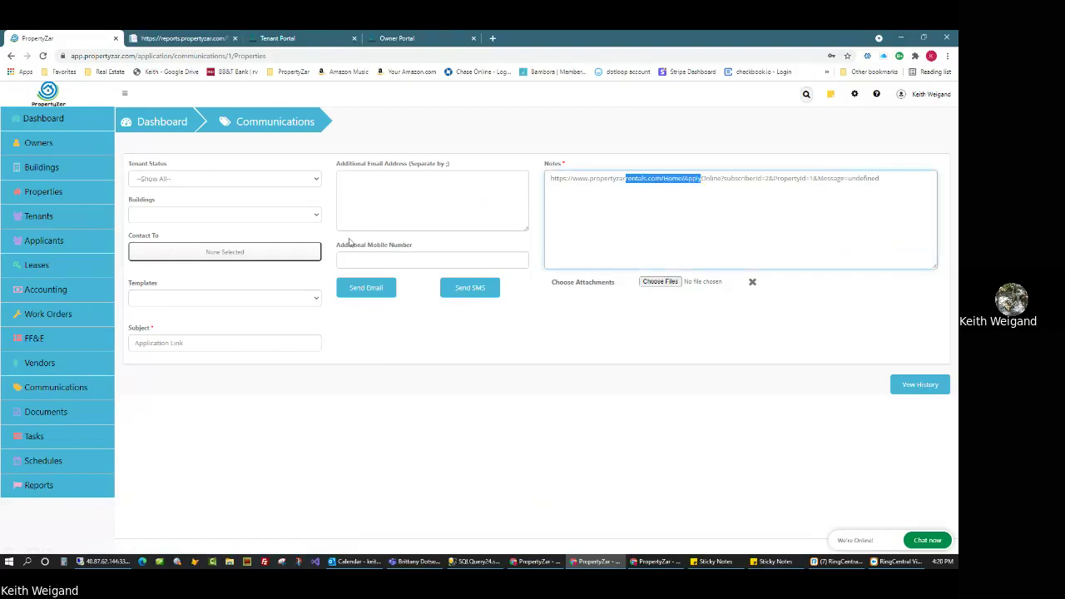
left_click(370, 184)
left_click(355, 259)
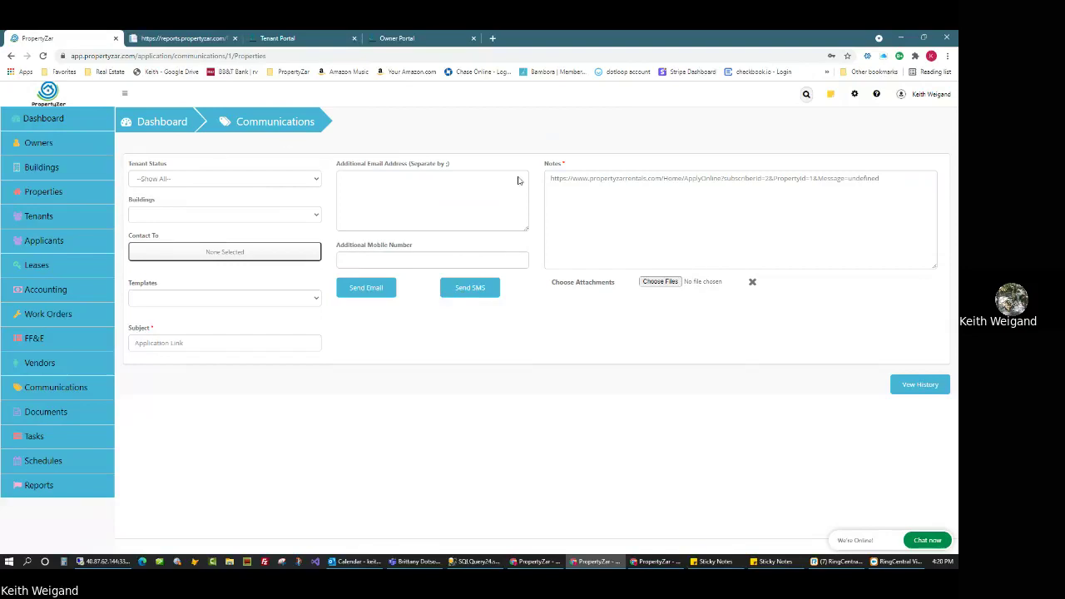
left_click(11, 56)
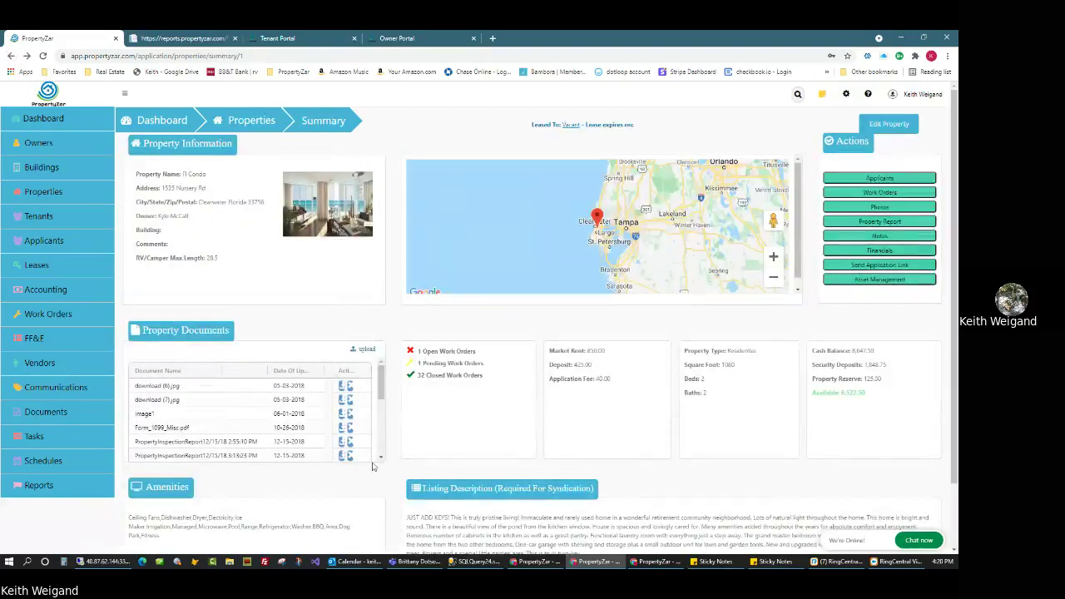
- Examine the Fl Condo's listing description required for syndication
scroll(445, 484, "down", 1)
left_click_drag(423, 439, 555, 439)
left_click(501, 451)
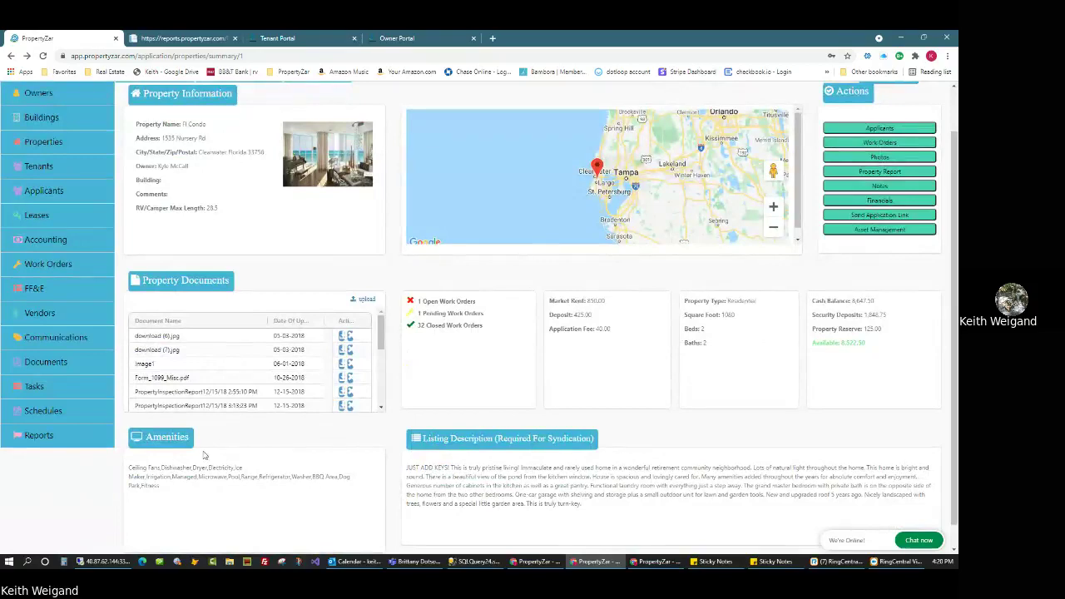
- Open the Fl Condo for editing and review its property details through to the Purchase Information section
scroll(210, 492, "up", 1)
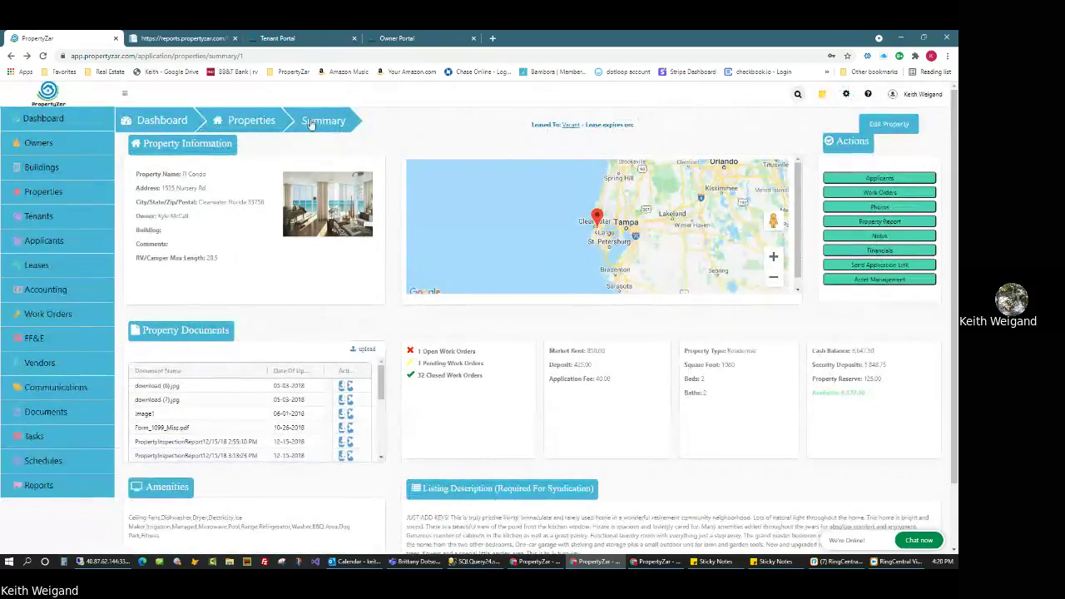
left_click(890, 126)
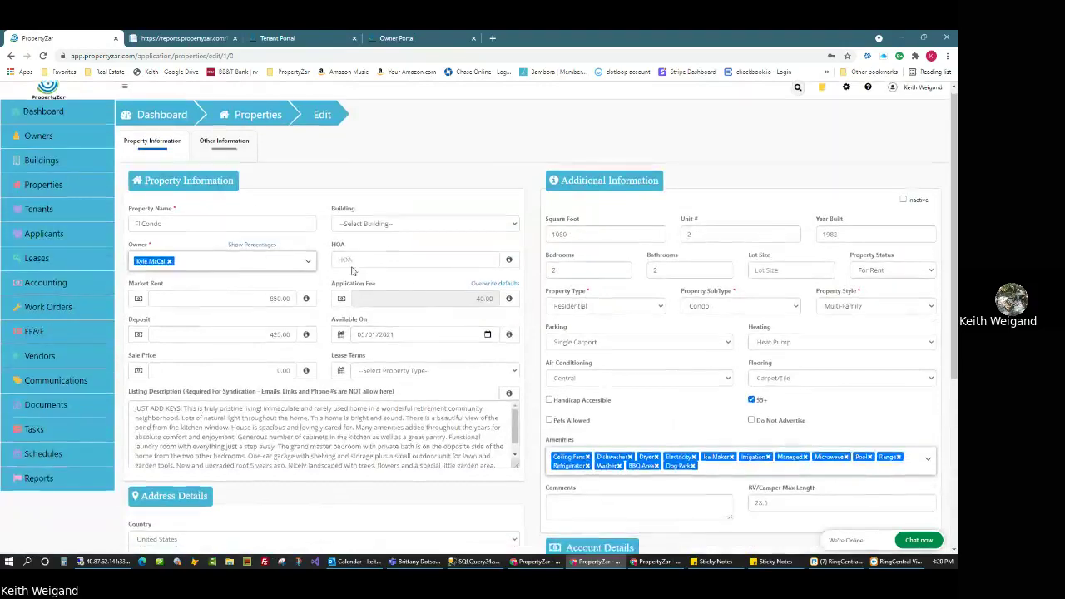
scroll(807, 464, "down", 4)
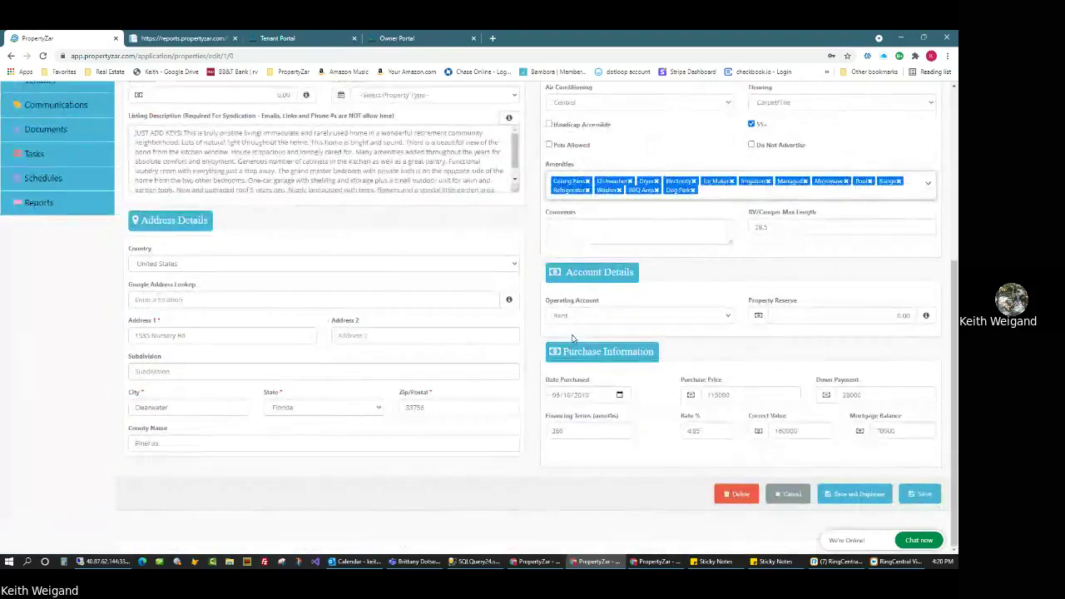
triple_click(587, 352)
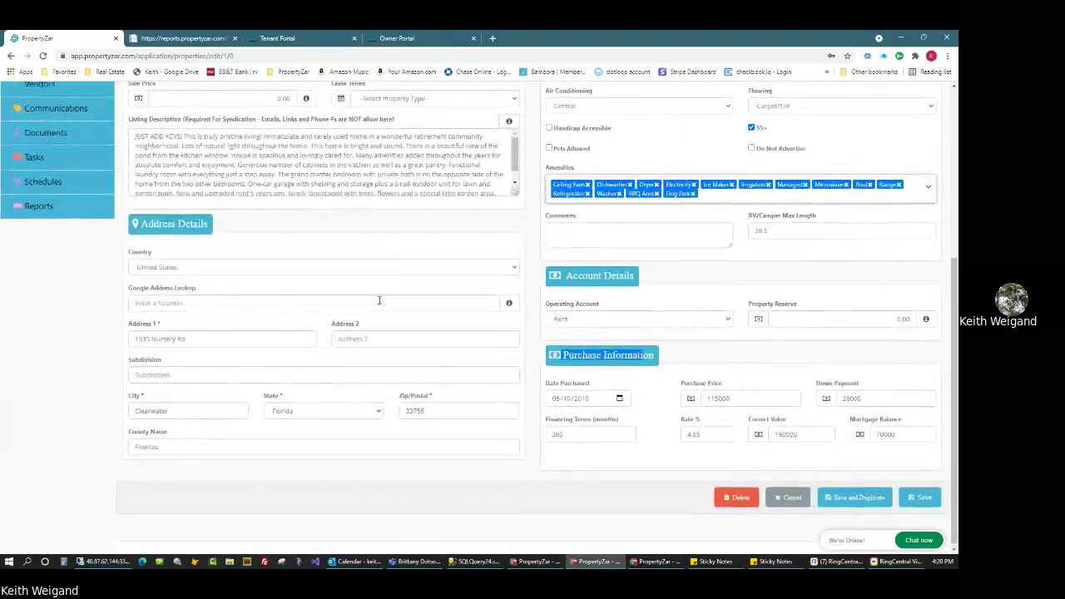
scroll(583, 349, "up", 4)
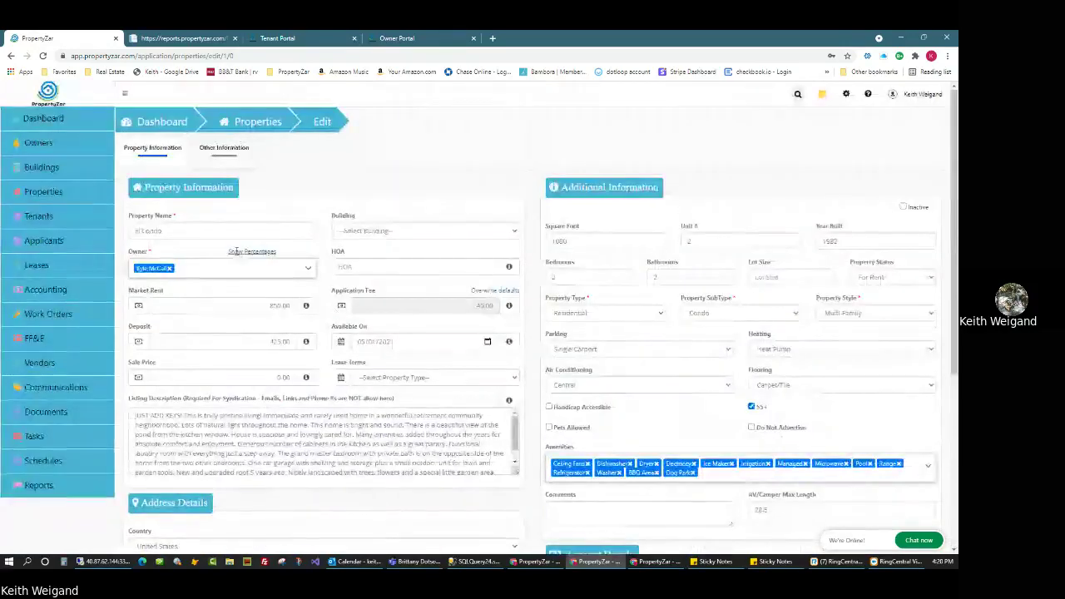
- Review the Fl Condo's other information for utilities, HOA and schools, and return to its property information
left_click(224, 148)
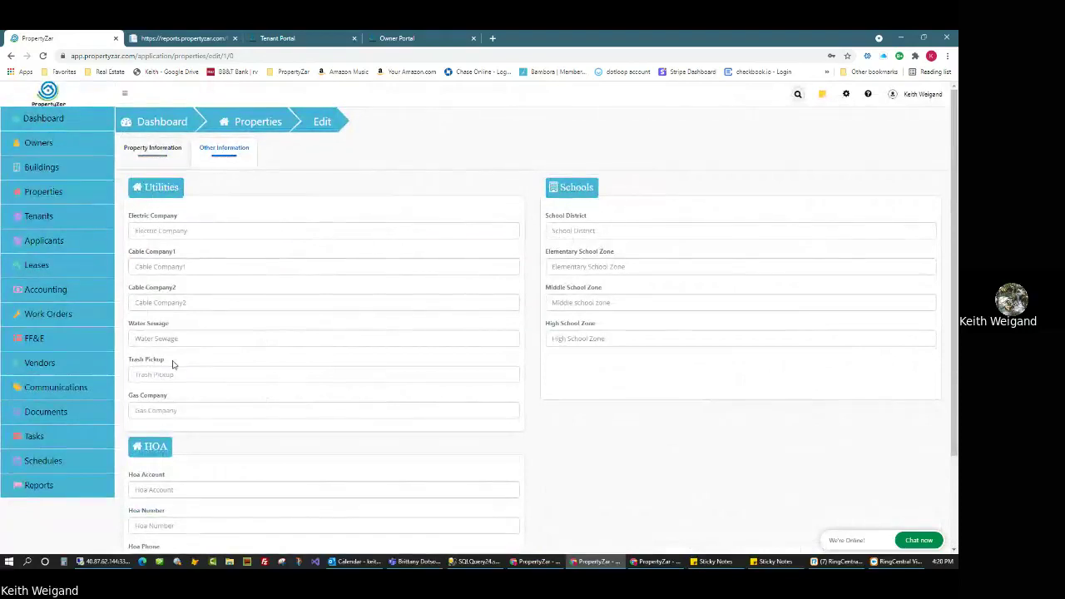
scroll(174, 366, "down", 1)
double_click(164, 404)
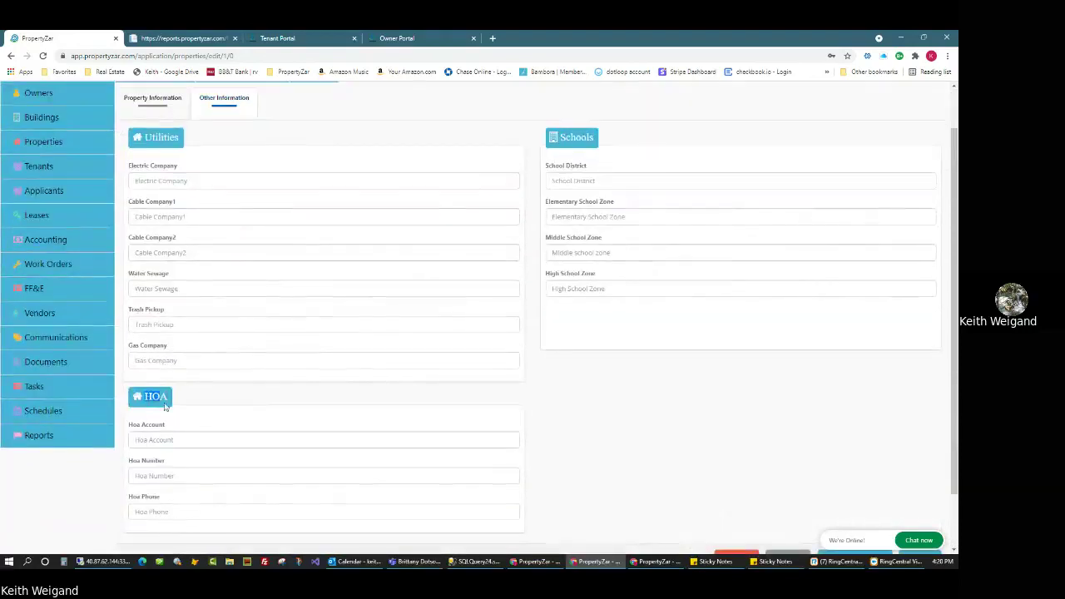
double_click(574, 137)
scroll(416, 224, "up", 1)
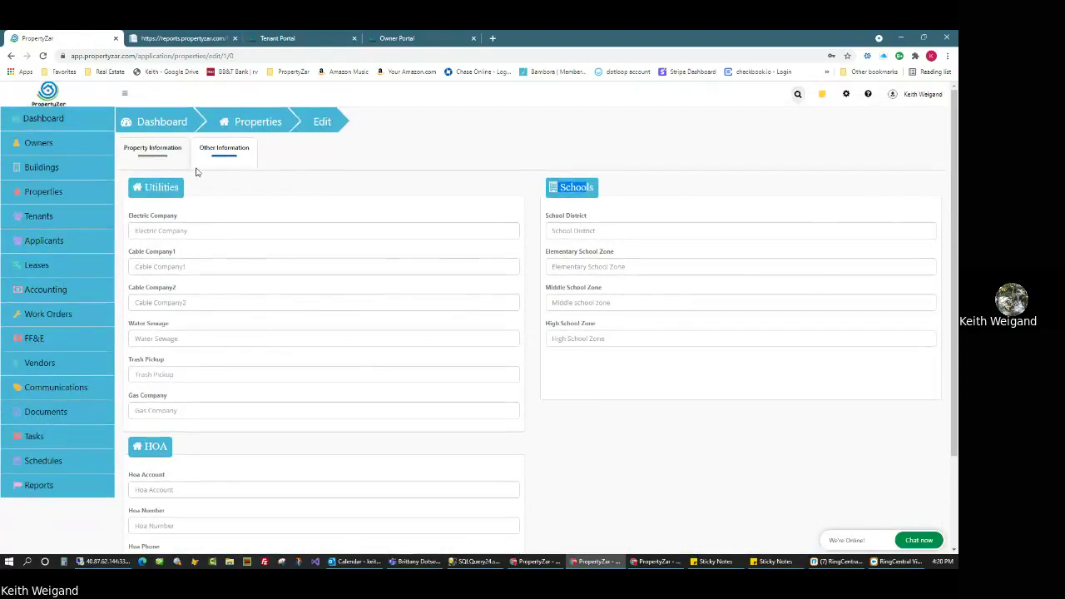
left_click(162, 150)
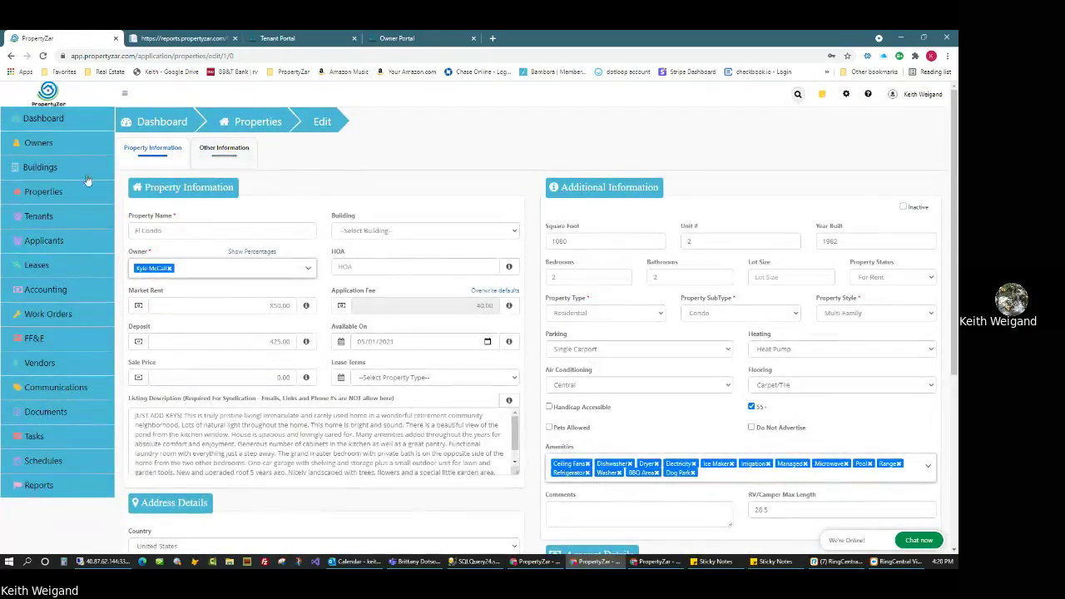
- Open the Tenants list and look through all tenants and their statuses
left_click(39, 220)
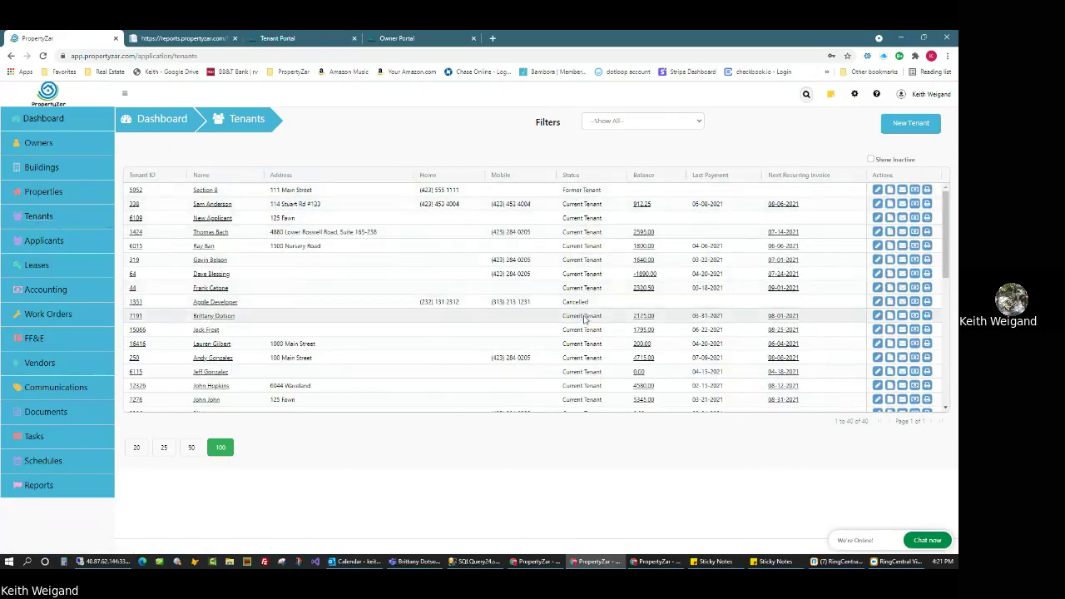
scroll(590, 310, "down", 3)
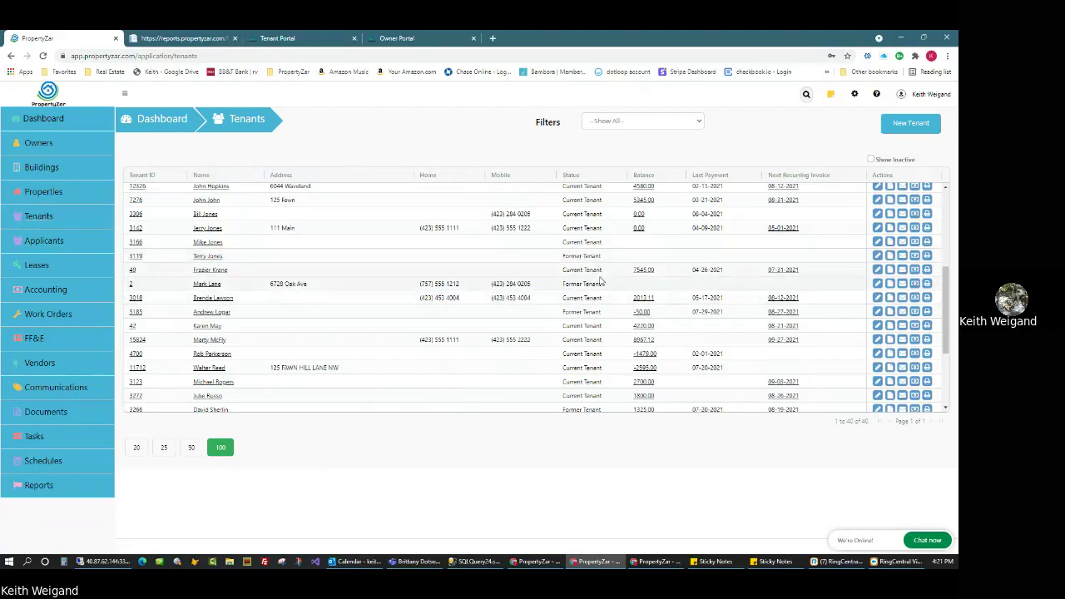
scroll(599, 281, "down", 1)
scroll(599, 282, "down", 2)
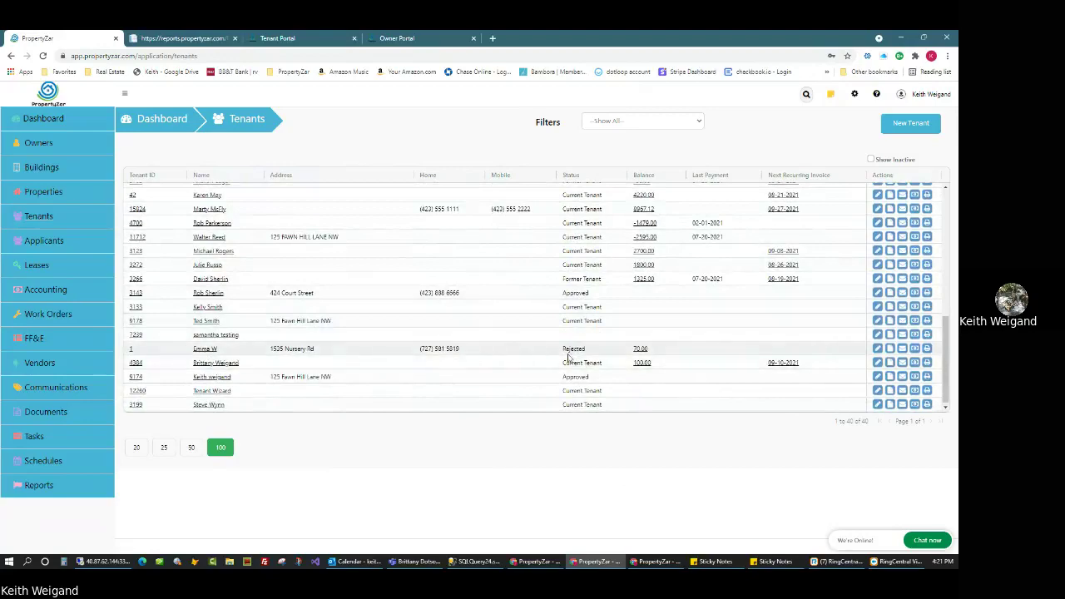
scroll(575, 268, "up", 5)
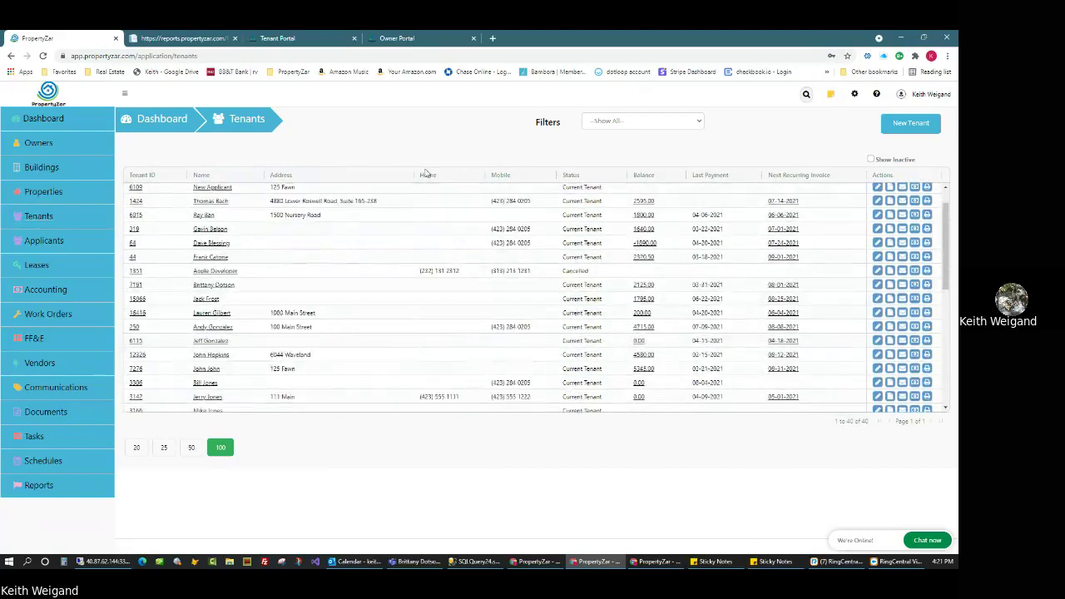
scroll(291, 233, "up", 2)
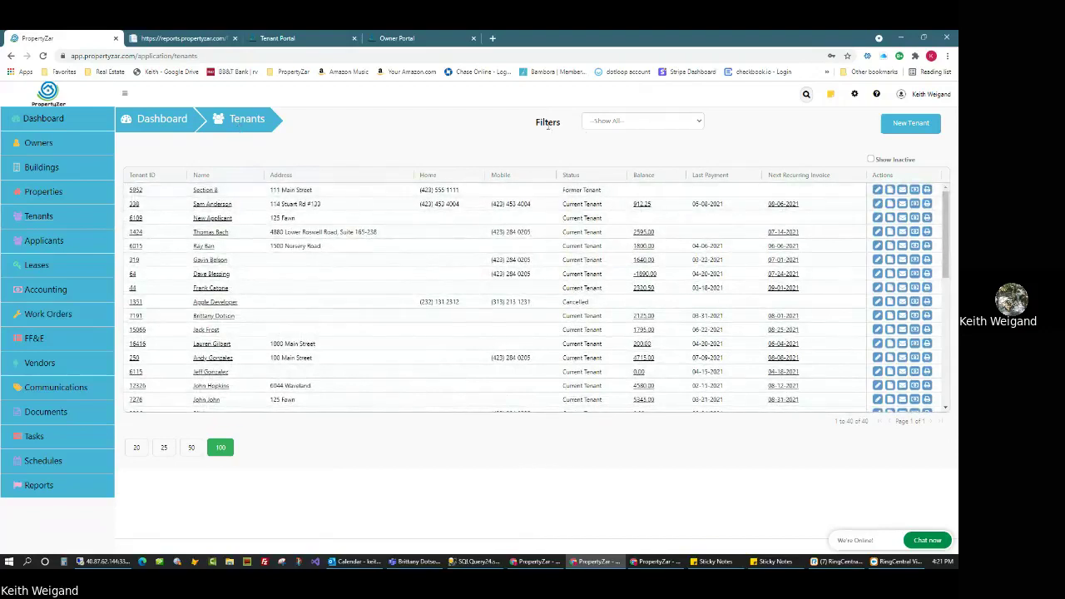
- Examine the tenant status filter options and the column filters for Status and Mobile without applying any
left_click(620, 124)
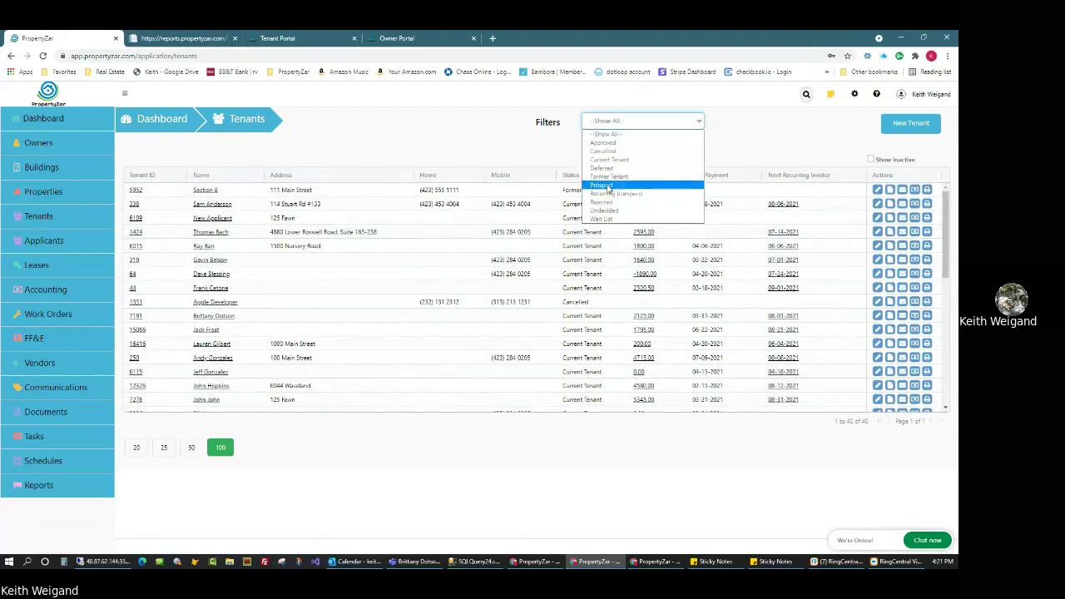
left_click(479, 183)
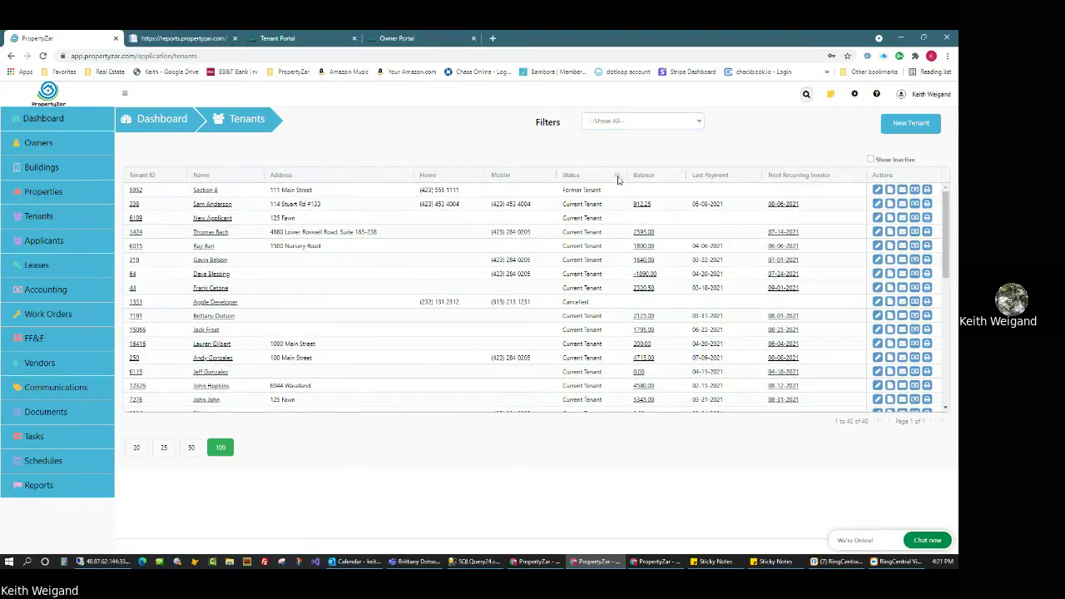
left_click(619, 178)
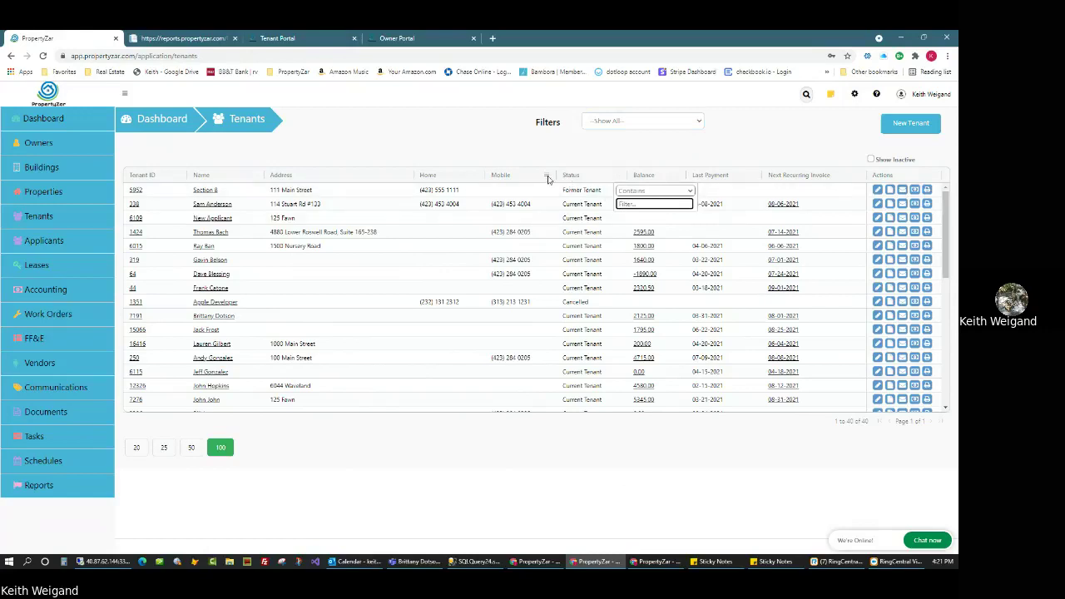
left_click(546, 177)
left_click(299, 158)
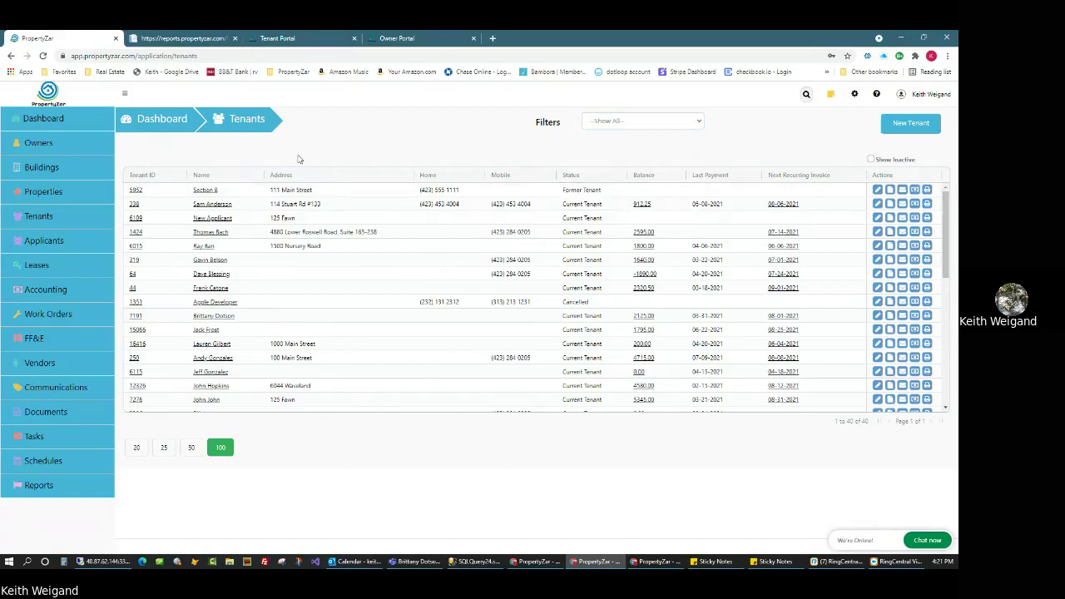
- Open the second listed tenant's summary and review the tenant details, other information and emergency contact
left_click(214, 205)
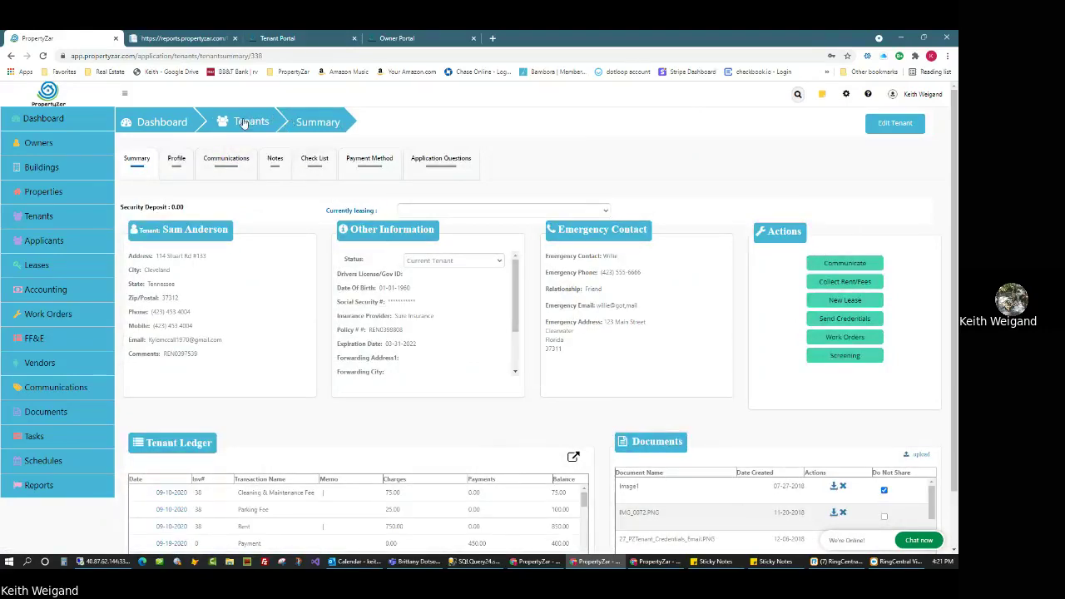
left_click_drag(163, 229, 228, 230)
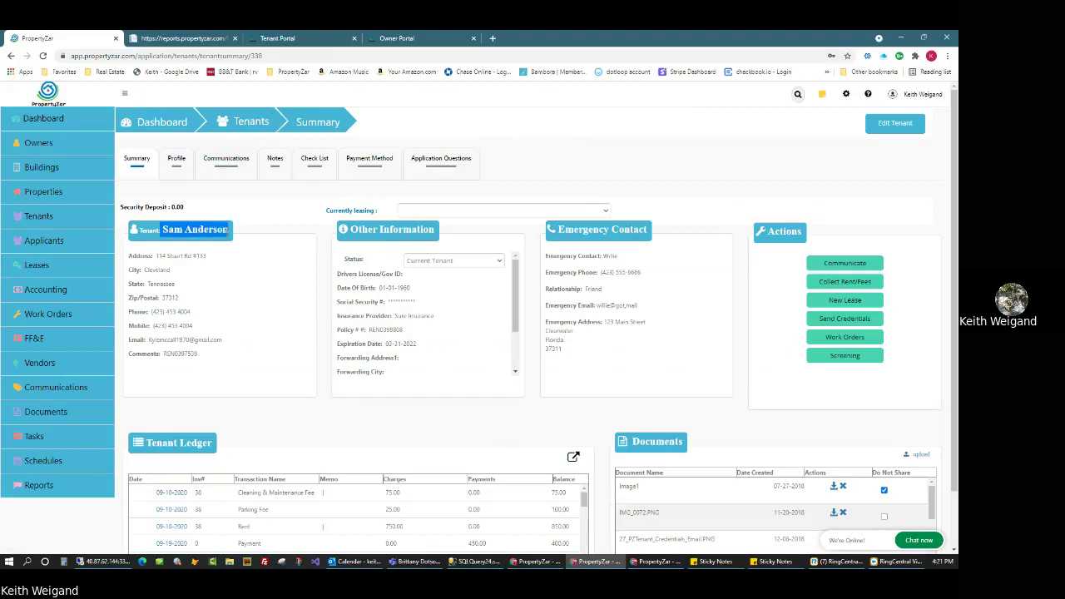
scroll(204, 333, "down", 1)
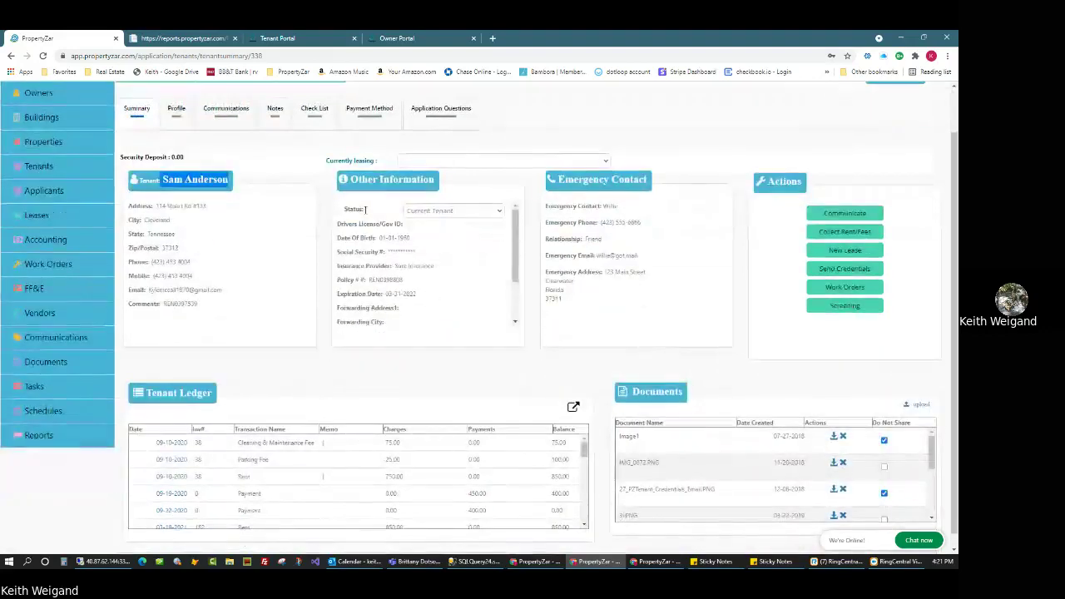
double_click(582, 180)
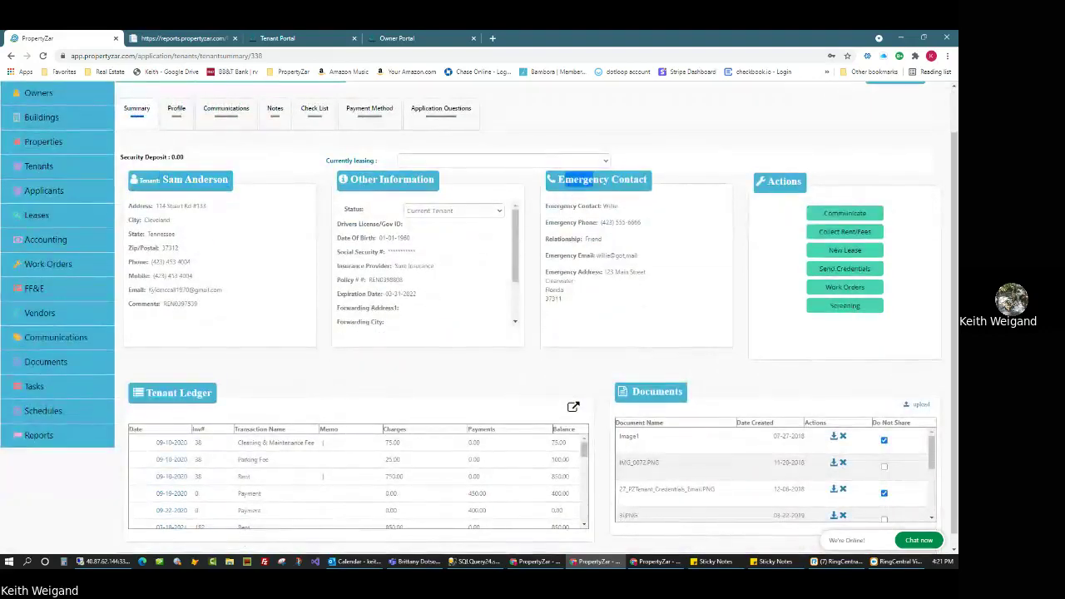
- Examine the Tenant Ledger, expand it to its full view, and close it again
left_click_drag(162, 393, 225, 405)
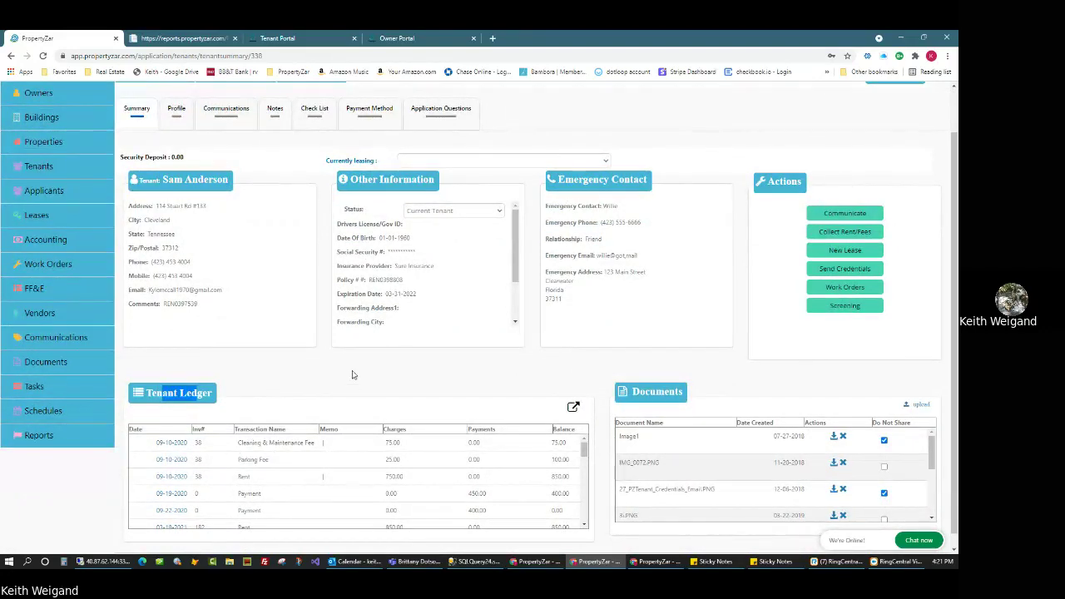
left_click(573, 408)
left_click_drag(689, 236, 690, 133)
left_click(699, 115)
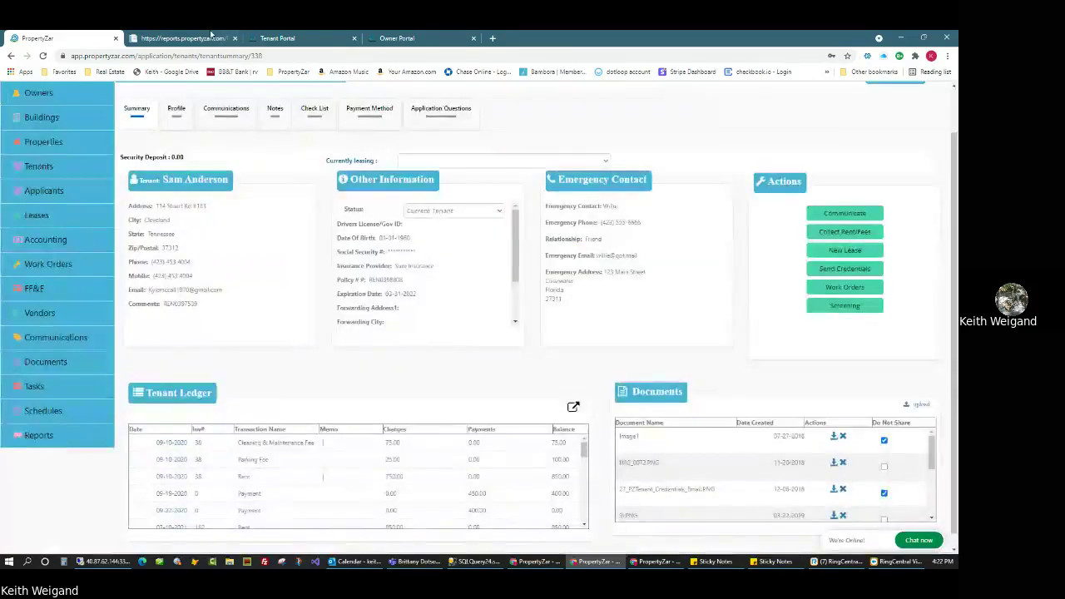
- Check the tenant's dashboard in the Tenant Portal, and return to the tenant summary to examine the documents' Do Not Share settings
left_click(277, 40)
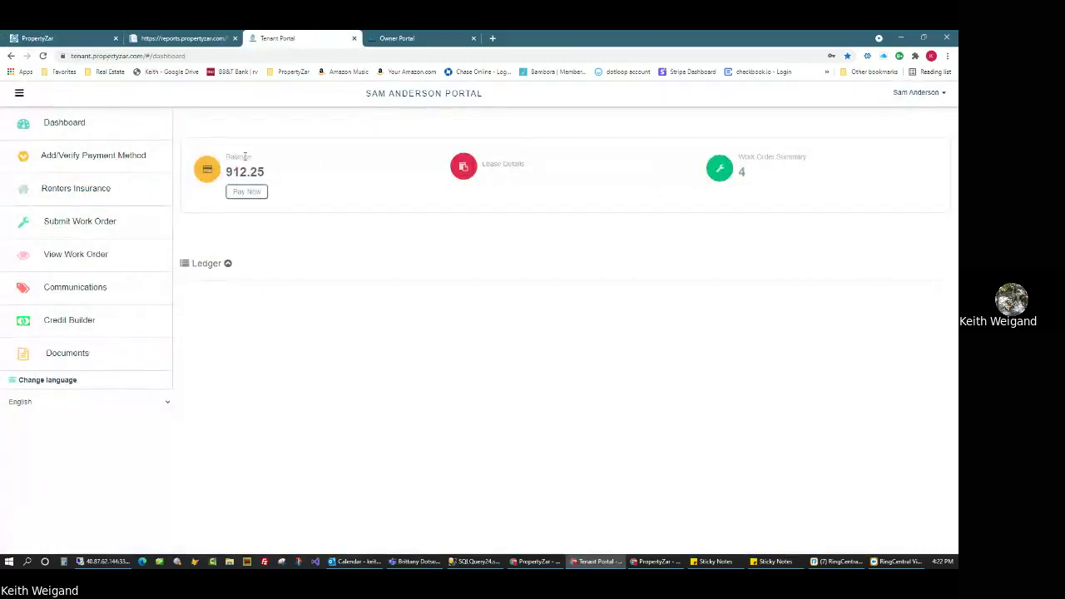
left_click(96, 37)
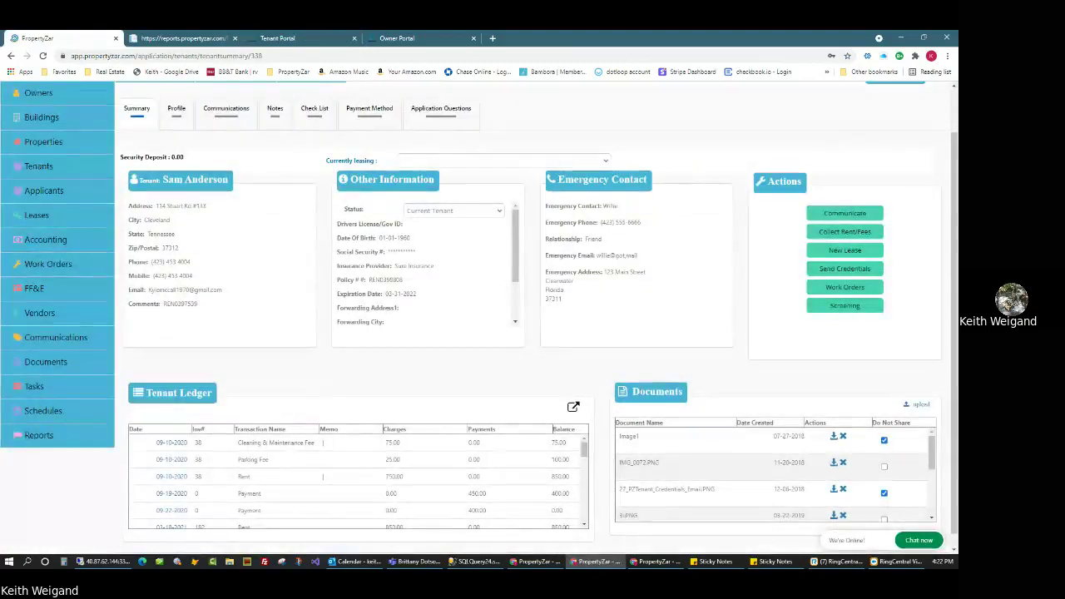
left_click_drag(877, 423, 887, 439)
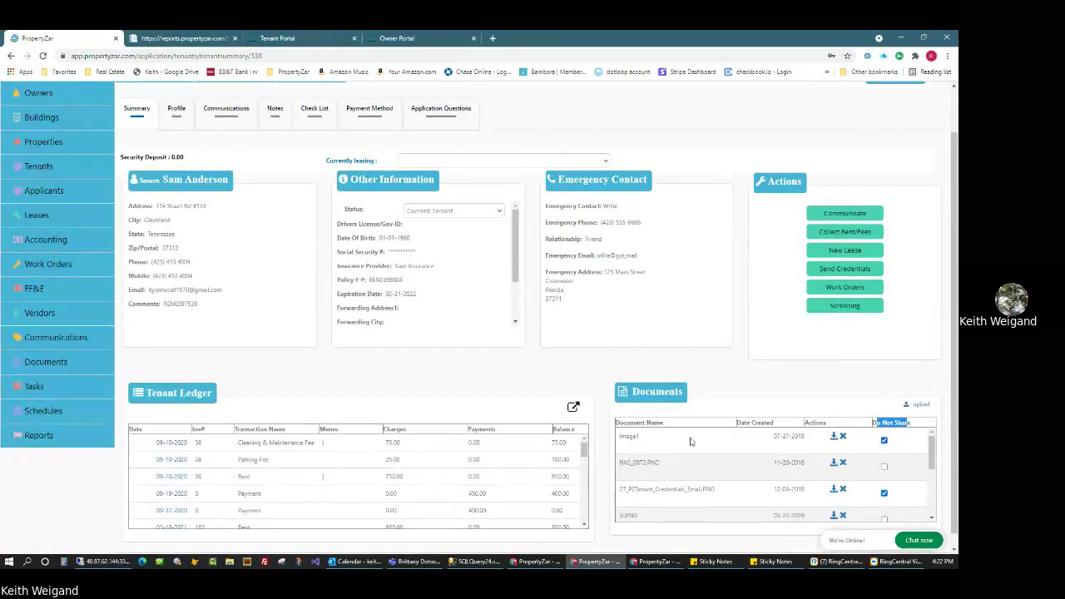
left_click_drag(638, 438, 617, 422)
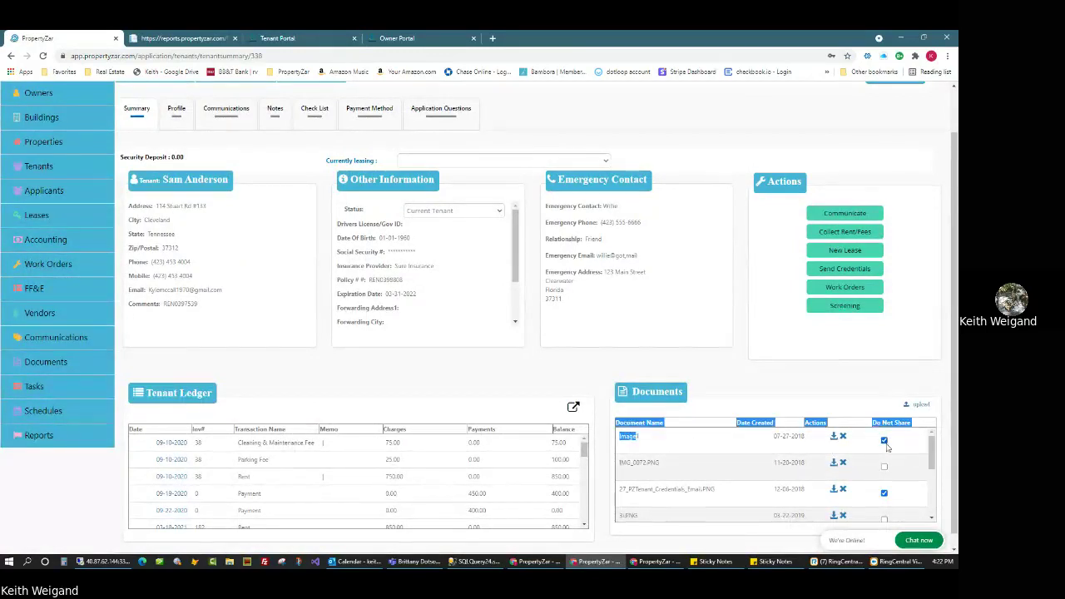
left_click_drag(932, 454, 931, 379)
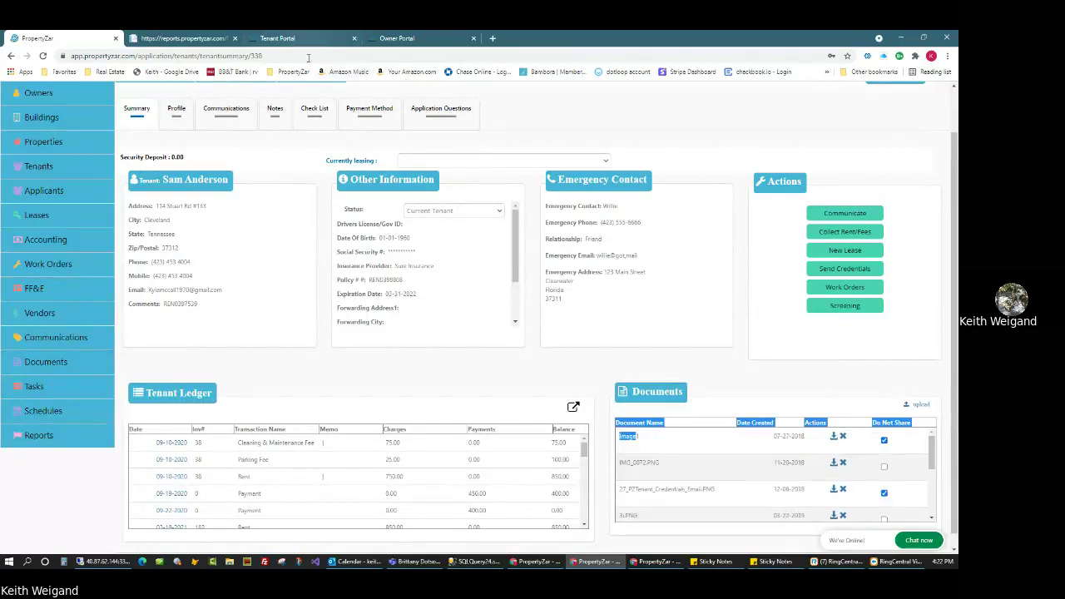
- Open the tenant's profile and review the references, employers, occupants, residences and pets
scroll(154, 115, "up", 1)
left_click(176, 160)
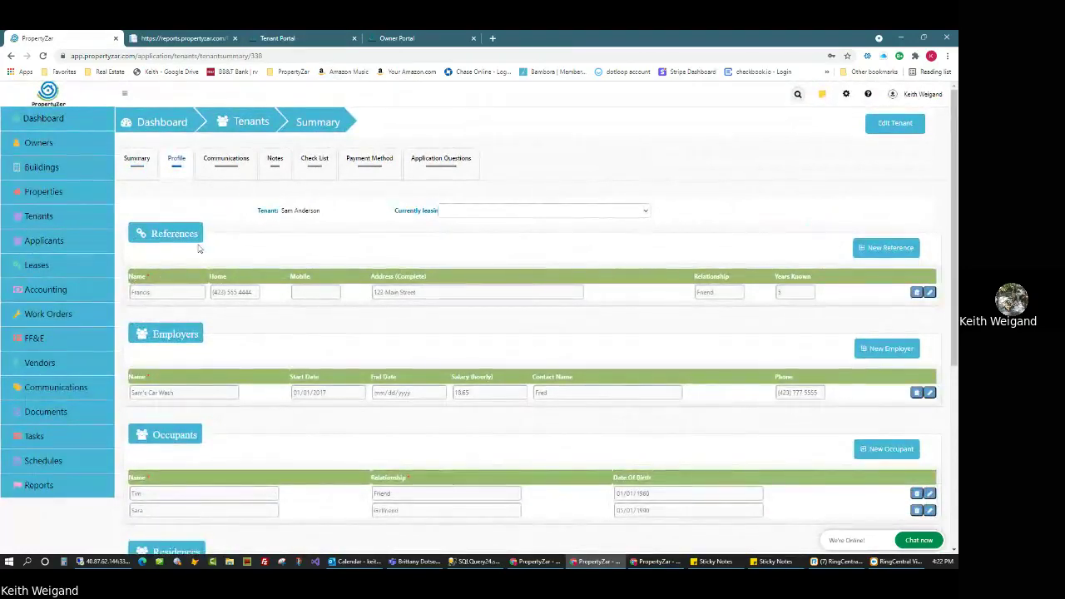
scroll(226, 391, "down", 2)
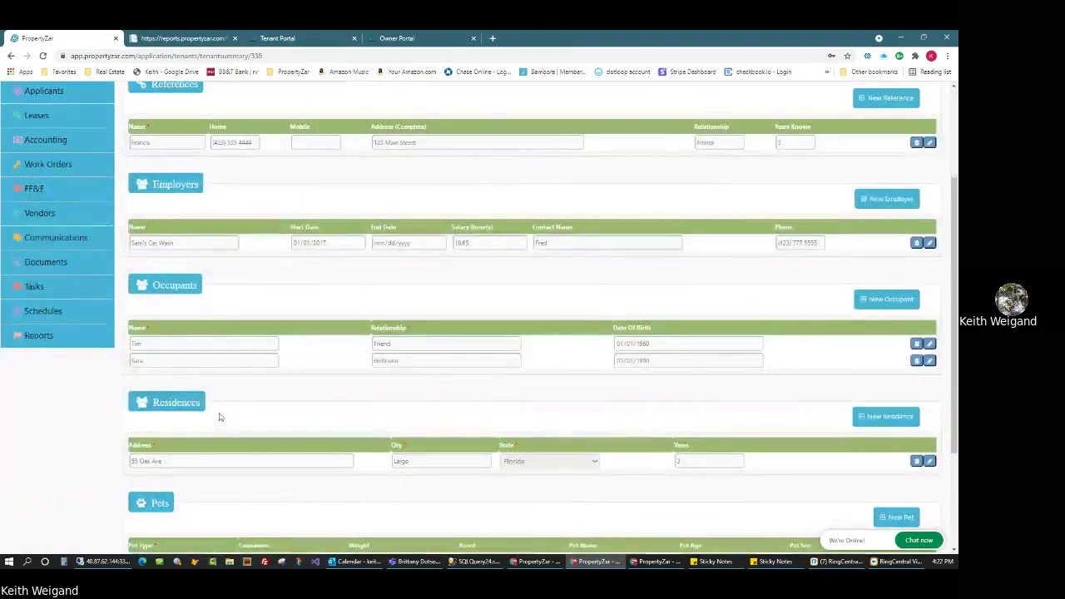
scroll(248, 380, "down", 2)
scroll(141, 284, "up", 3)
scroll(142, 284, "up", 2)
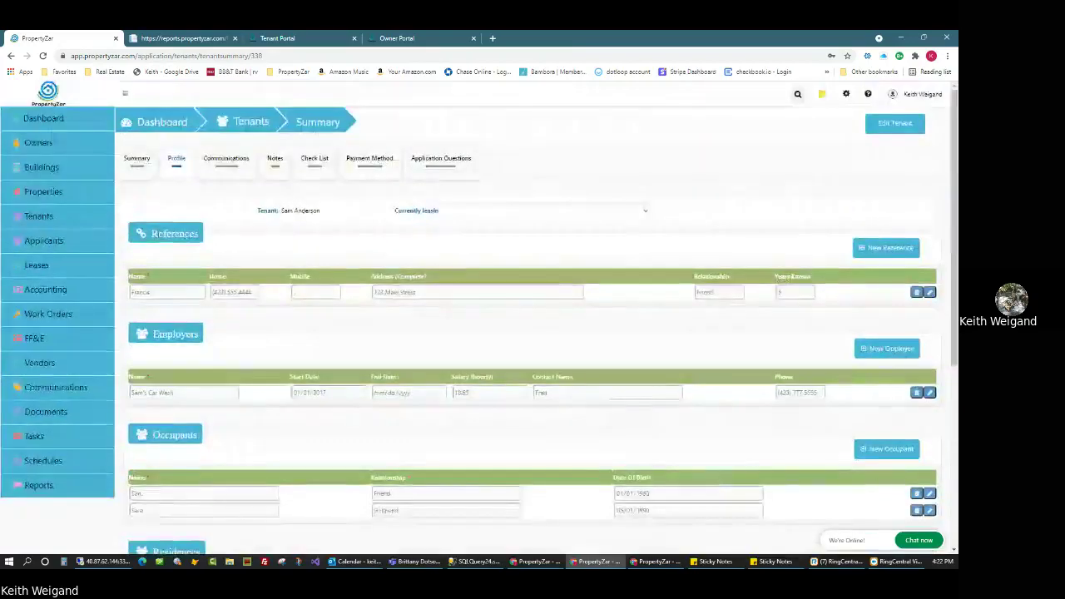
- Open the tenant's communications and examine the subject and notes of the first logged email
left_click(226, 160)
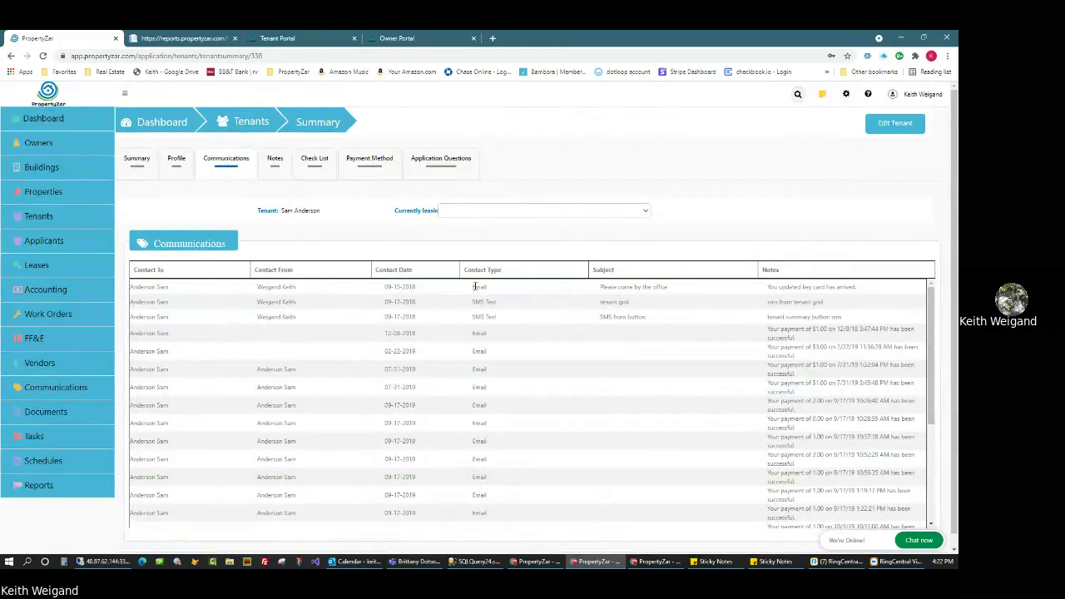
left_click_drag(621, 287, 661, 287)
left_click_drag(779, 287, 814, 286)
- Open the tenant's notes and examine the New Note entry field
left_click(276, 166)
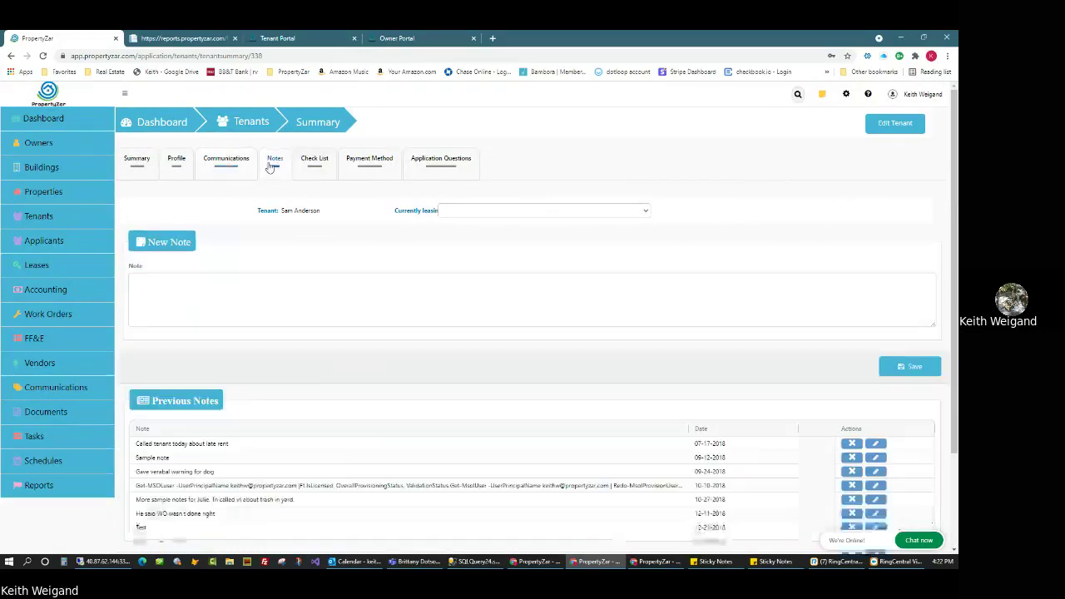
left_click_drag(280, 210, 323, 212)
left_click(145, 280)
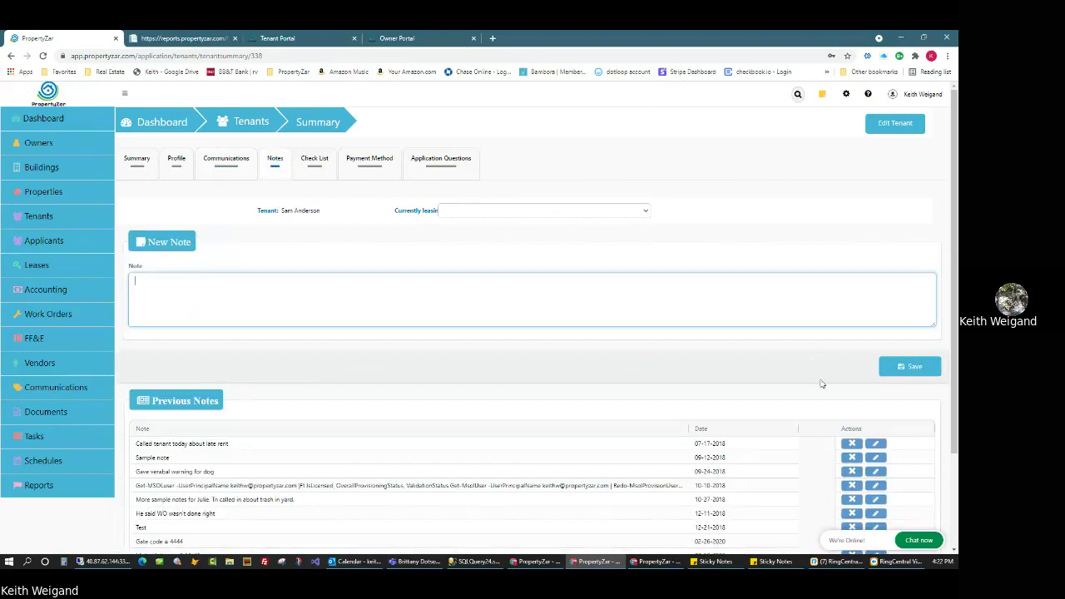
- Review the tenant's previous notes, including the dog warning, sample note and late rent entries
left_click(240, 478)
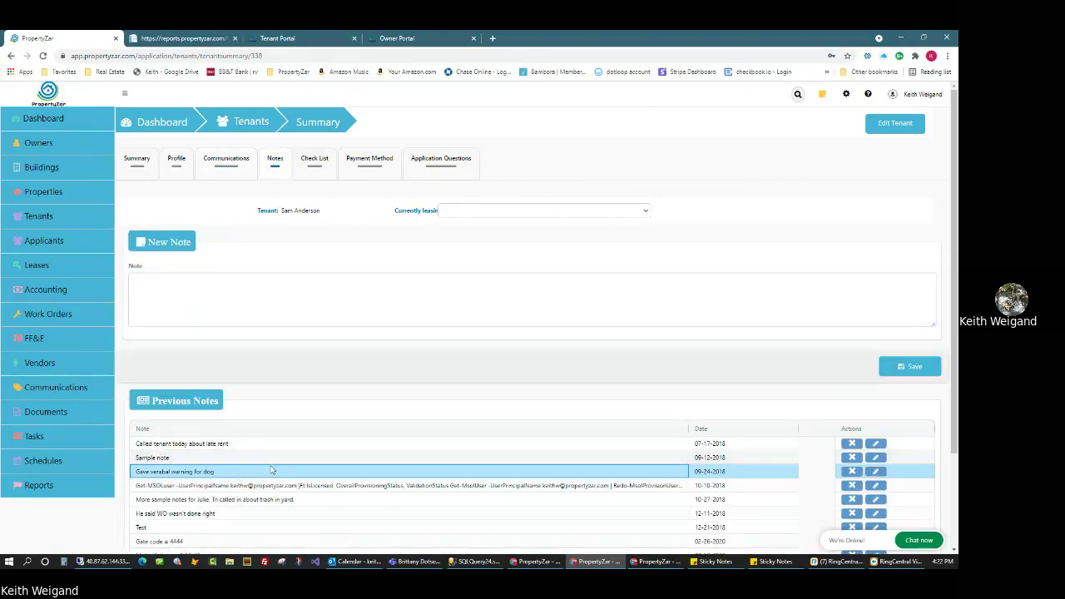
left_click(206, 458)
left_click(208, 445)
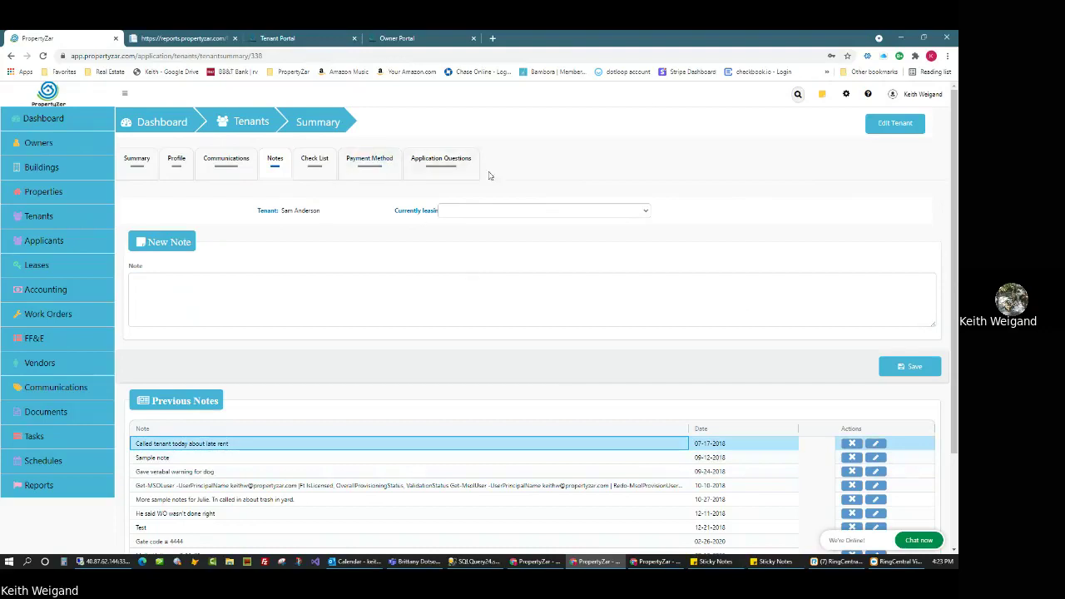
- Examine the tenant's application questions about smoking and eviction, and open the applicants list
left_click(454, 170)
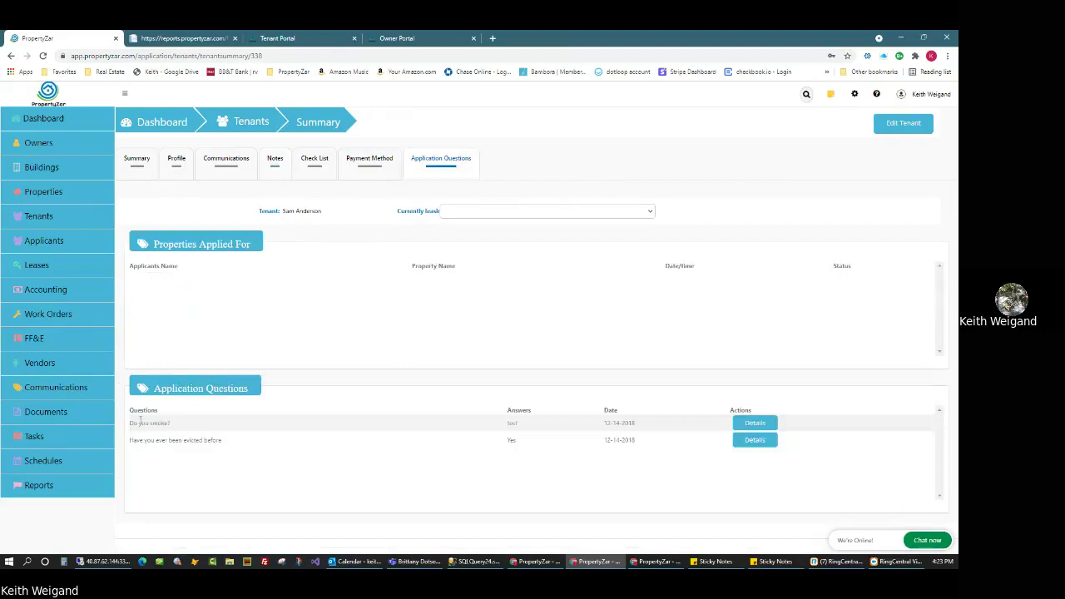
left_click_drag(153, 440, 159, 441)
left_click(60, 241)
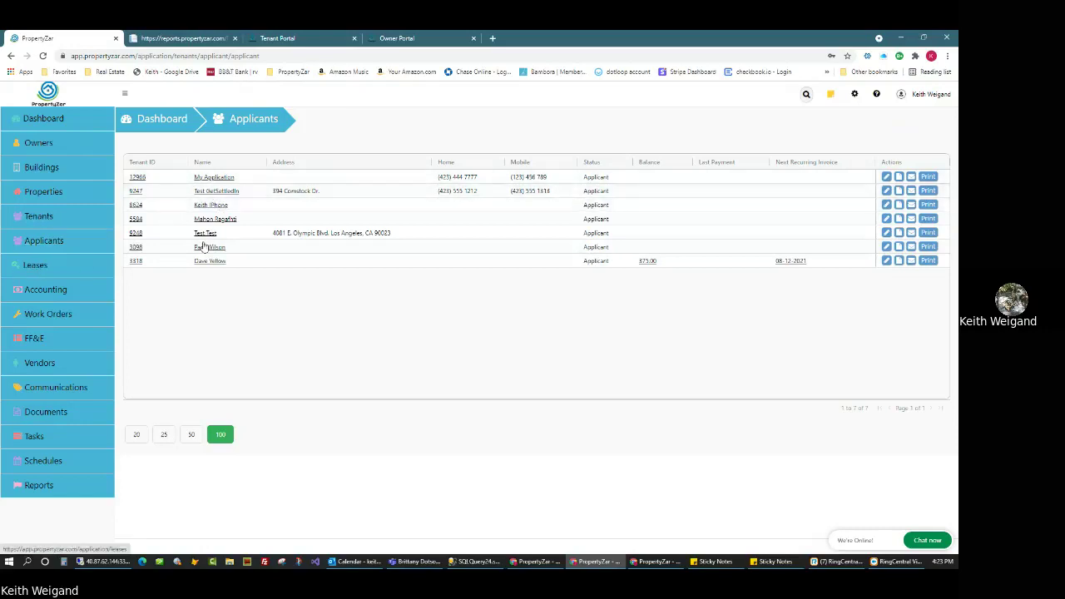
- Start a new lease from the leases list, selecting the primary tenant and the vacant Fl Condo property
left_click(46, 258)
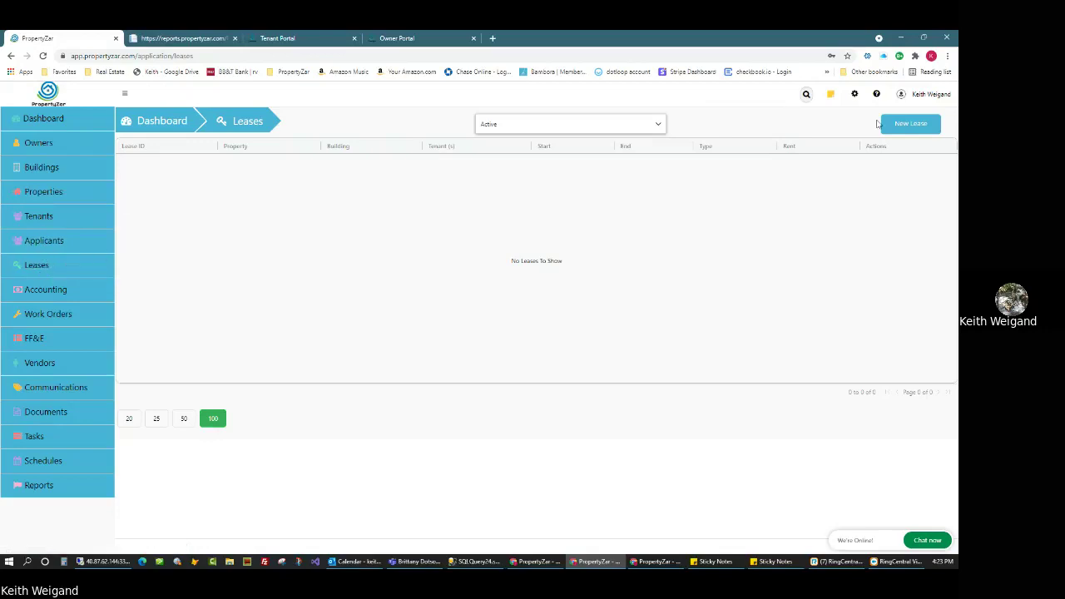
left_click(899, 124)
left_click(313, 174)
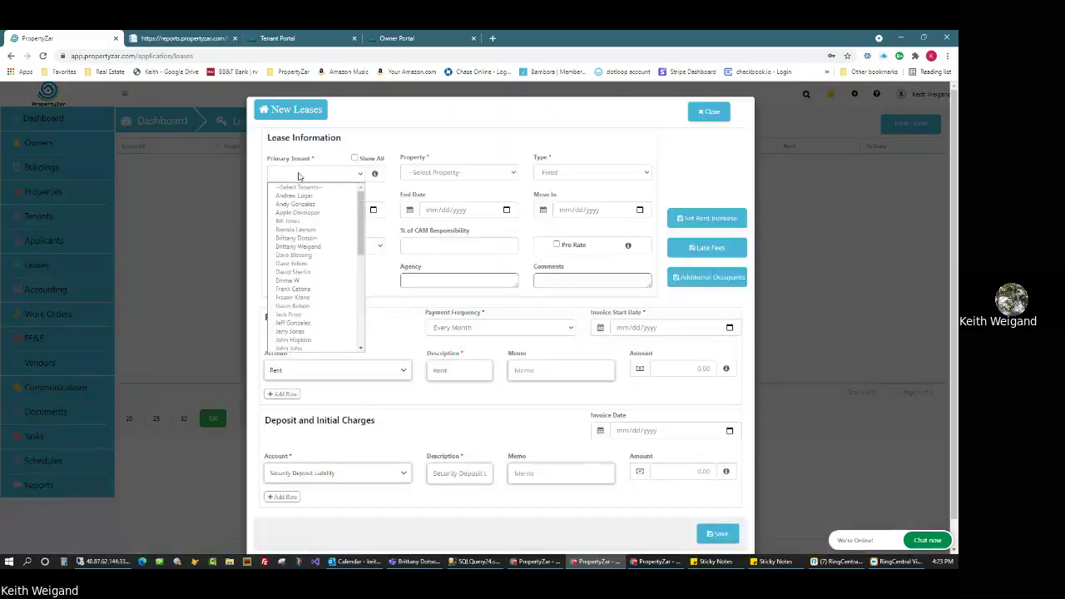
left_click(304, 204)
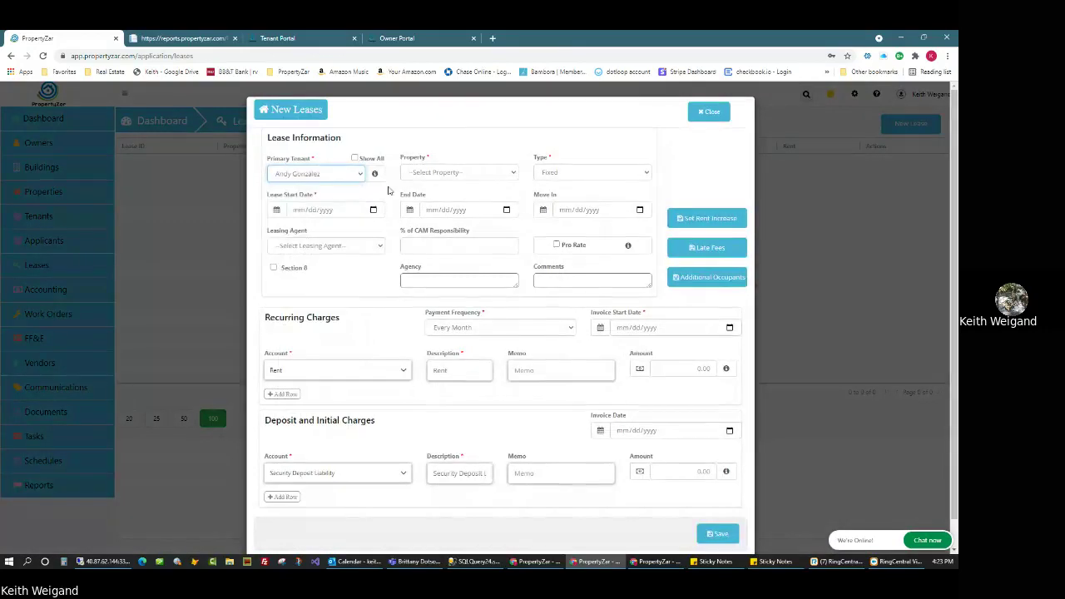
left_click(438, 172)
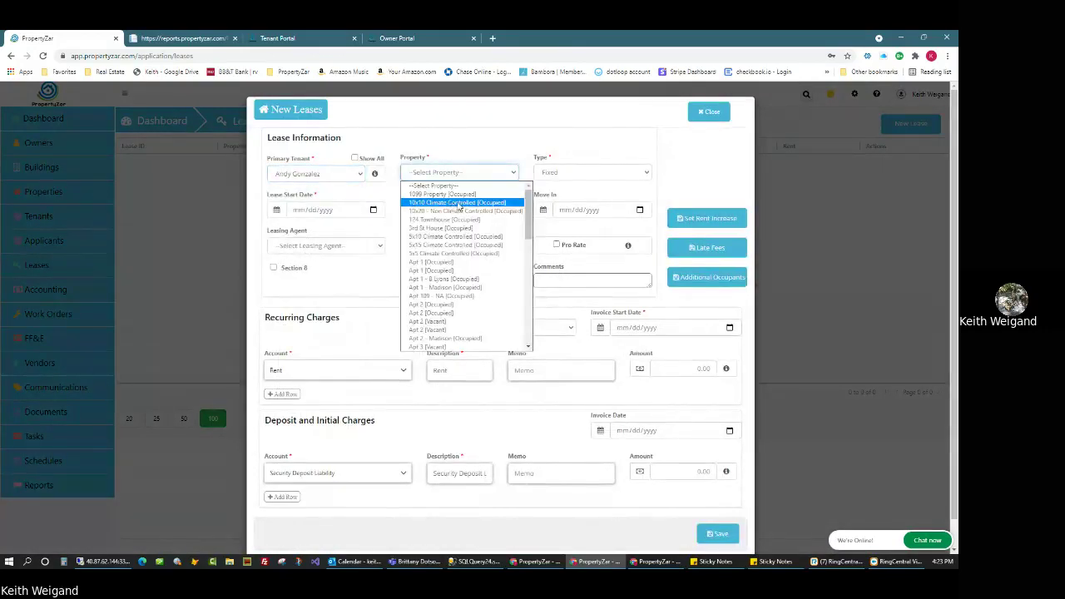
left_click_drag(532, 214, 540, 257)
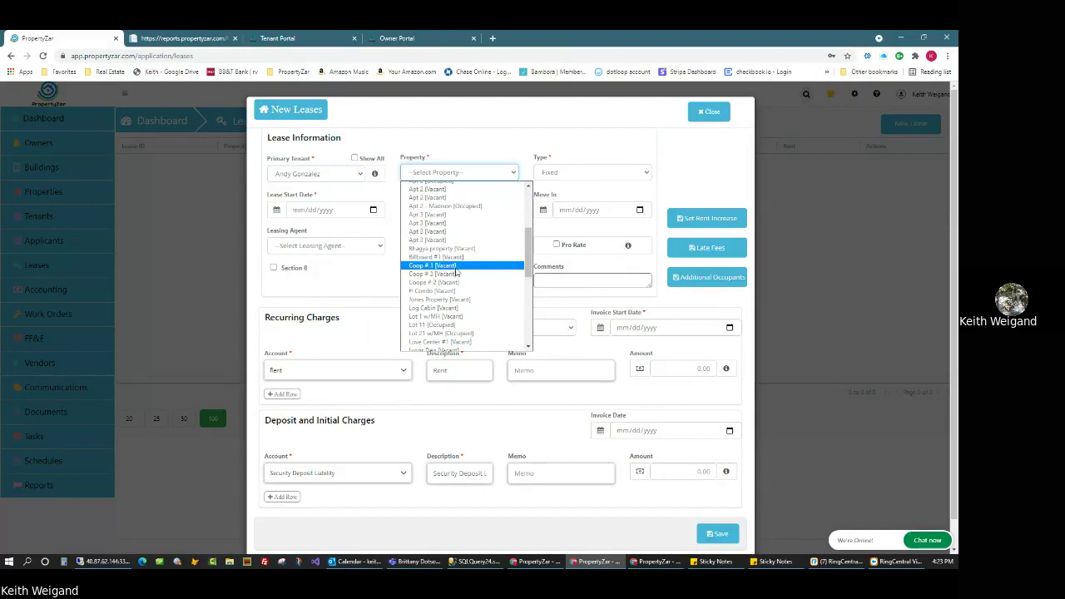
left_click(448, 292)
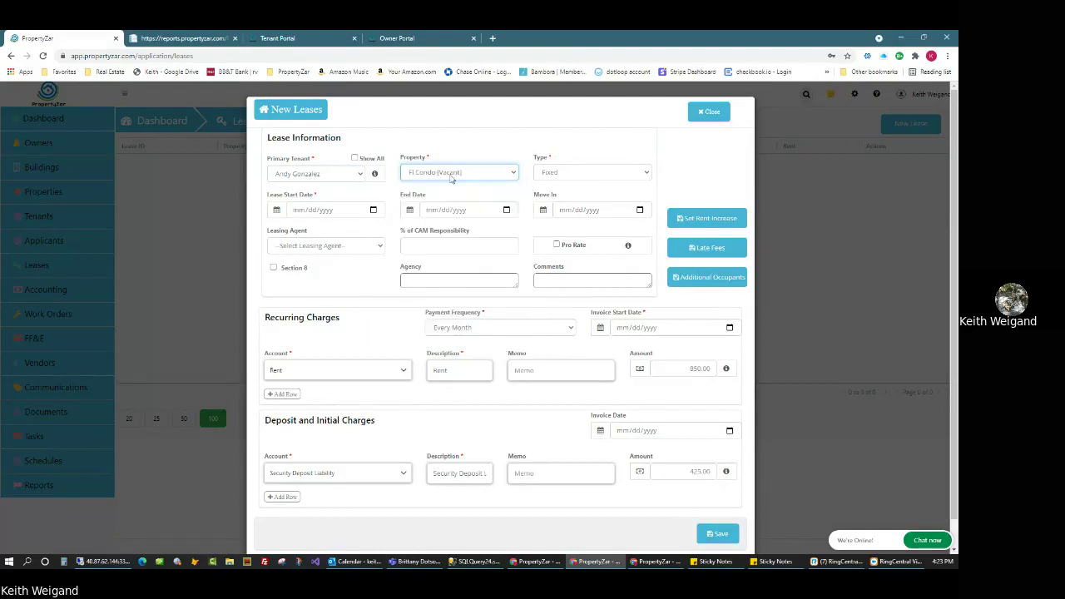
- Set the Lease Start Date to 08/16/2021
left_click(305, 214)
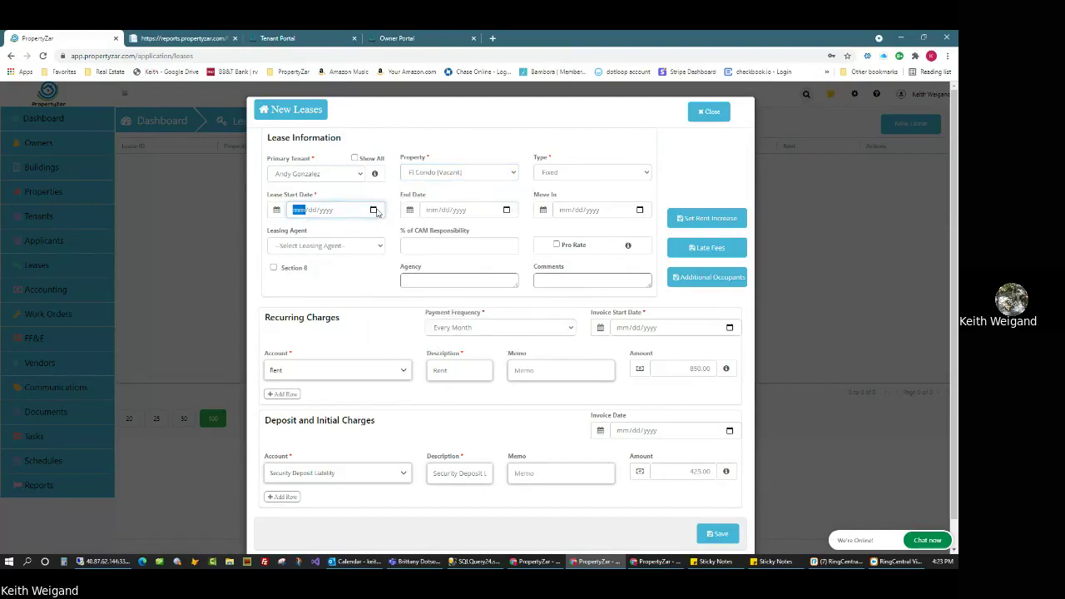
left_click(374, 209)
left_click(313, 299)
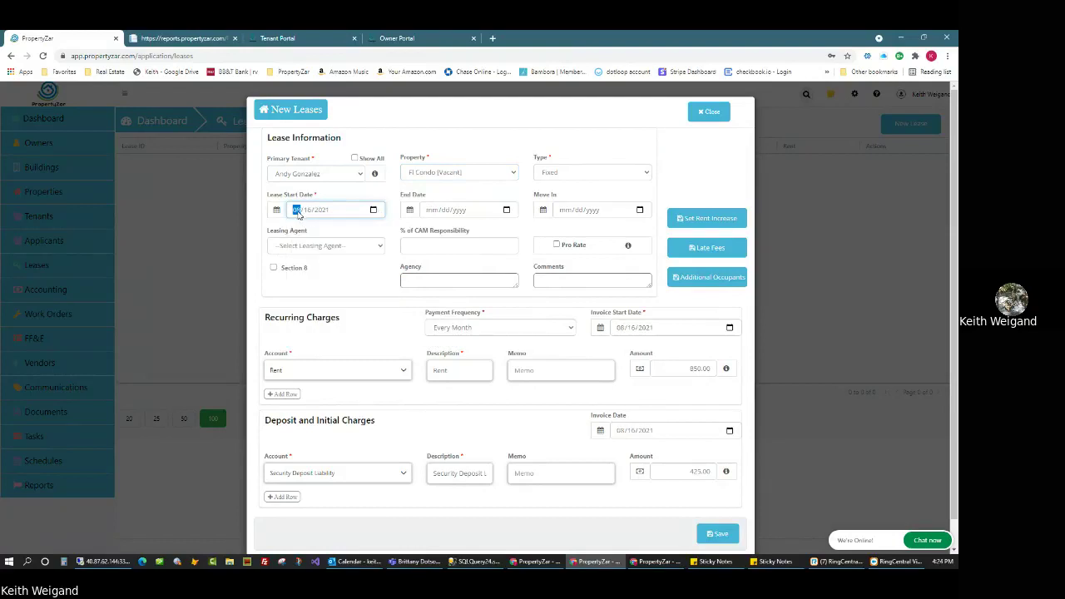
left_click(333, 215)
- Clear the trial value from % of CAM Responsibility and examine the Leasing Agent field
left_click_drag(403, 235, 461, 242)
left_click(423, 245)
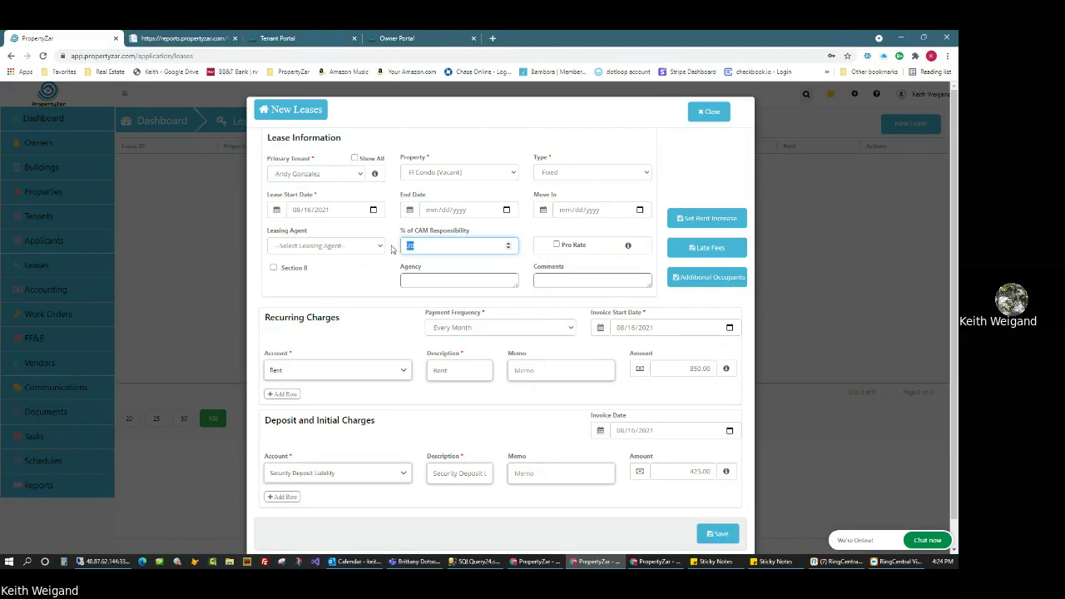
key("BackSpace")
left_click_drag(400, 232, 461, 233)
left_click(477, 233)
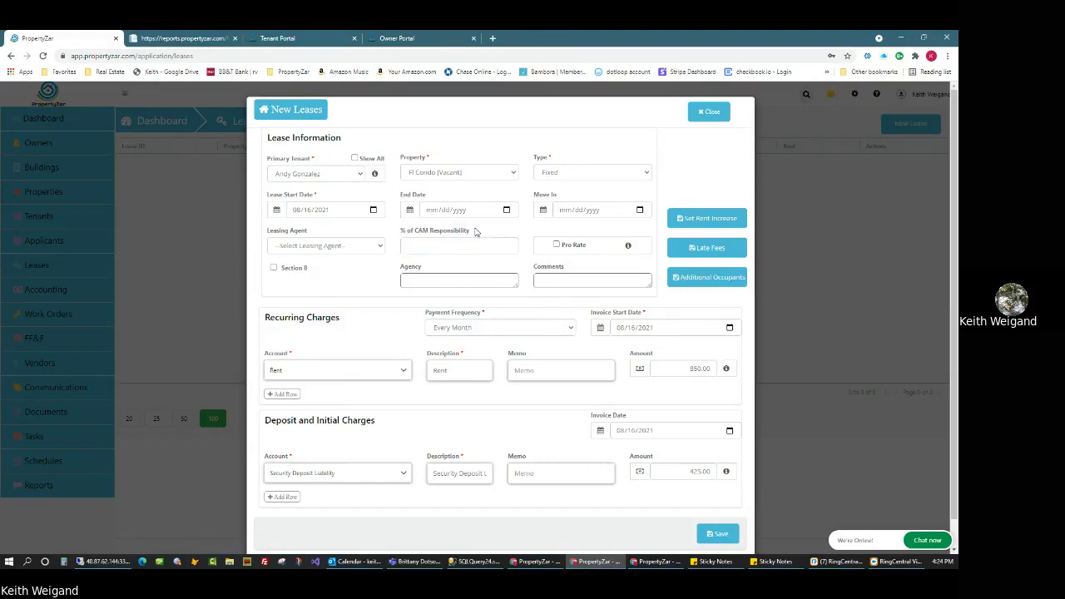
left_click_drag(402, 235, 430, 237)
left_click(431, 243)
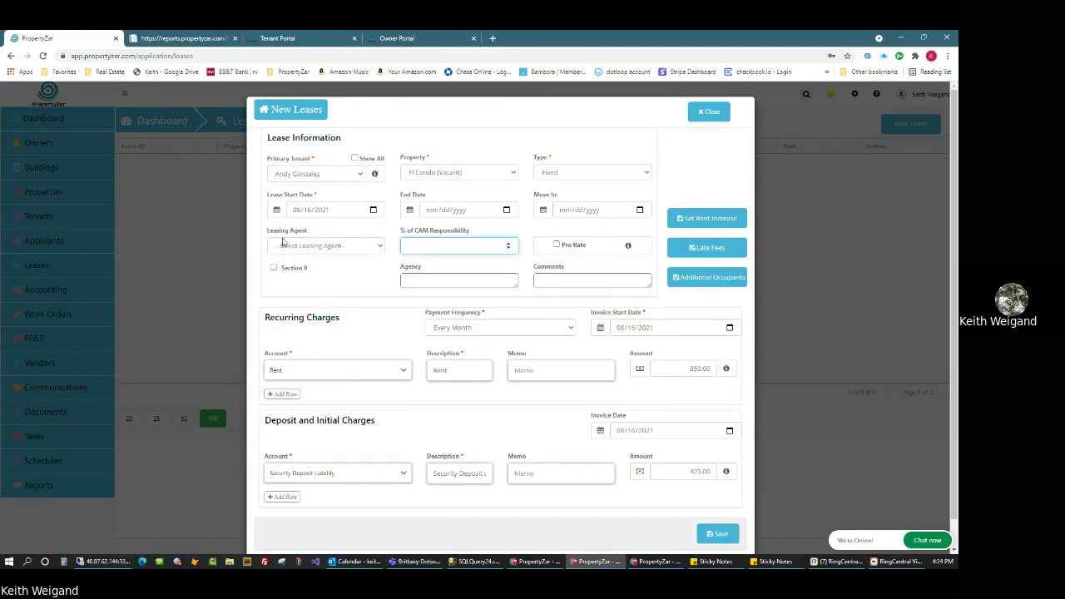
left_click_drag(278, 234, 307, 234)
- Set the recurring Rent charge amount to 950
scroll(370, 306, "down", 1)
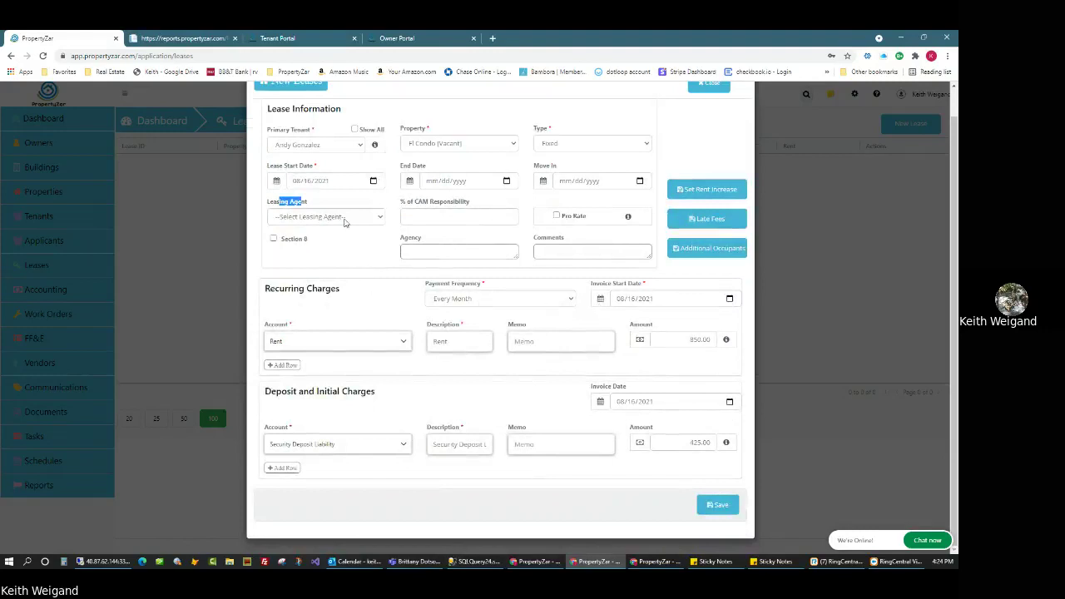
left_click_drag(288, 288, 329, 287)
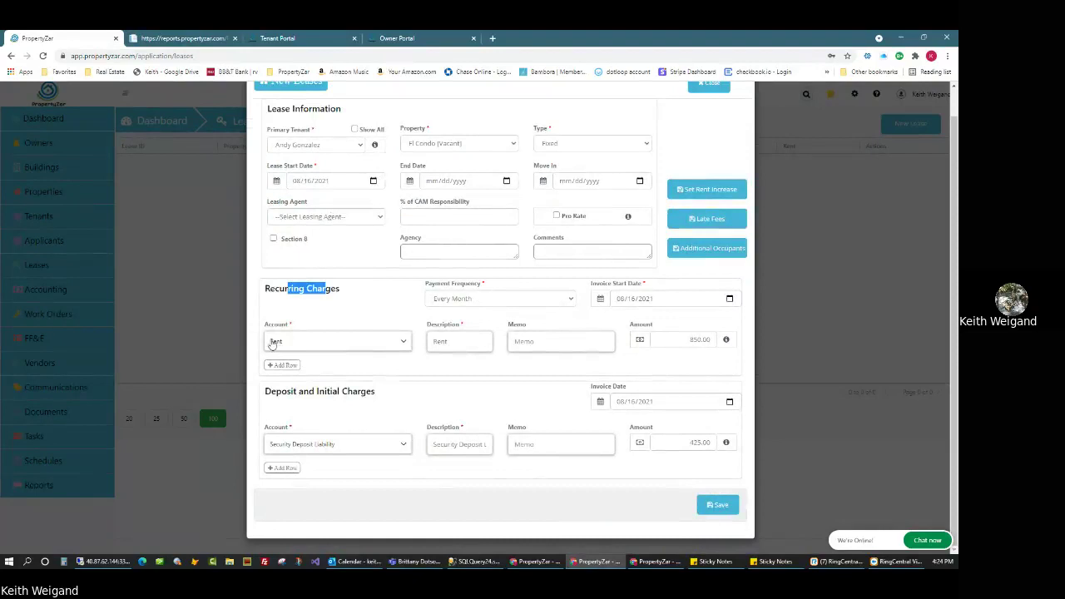
double_click(688, 340)
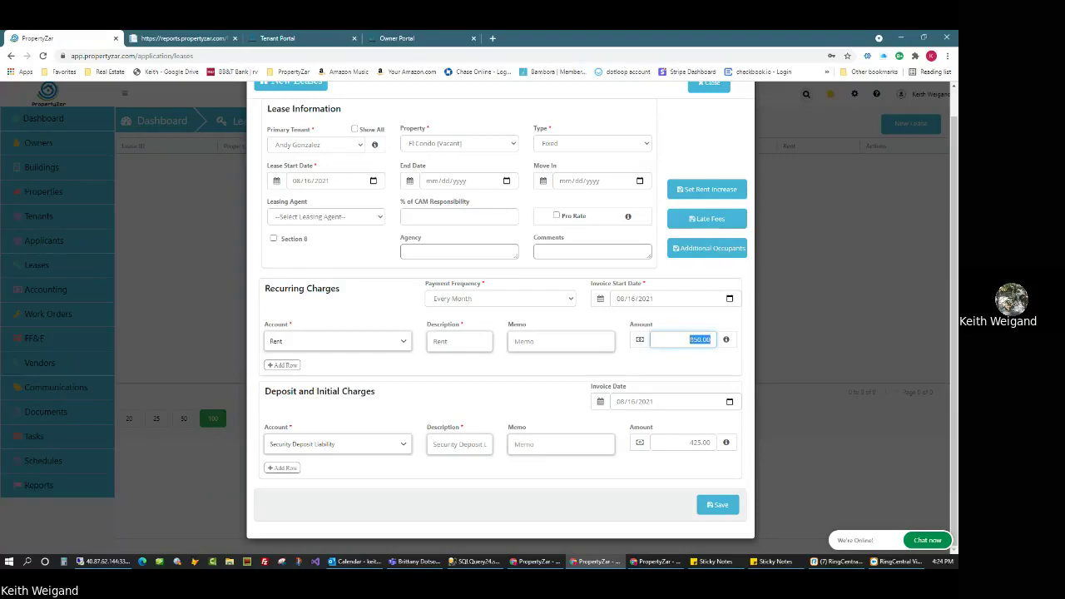
type("950")
- Compare the recurring charges' Invoice Start Date with the Lease Start Date
left_click_drag(592, 285, 638, 285)
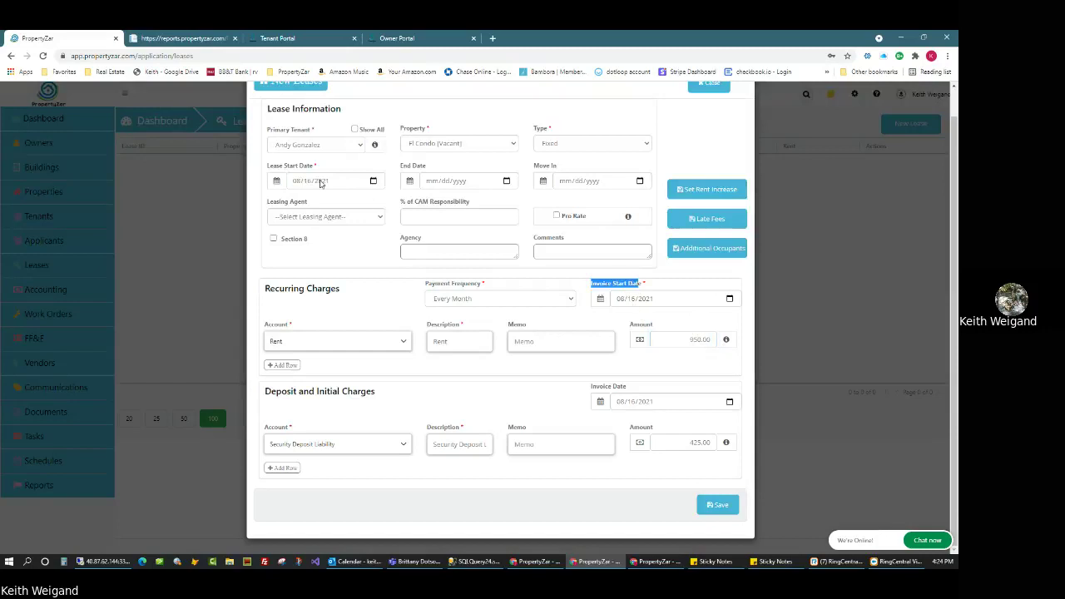
left_click(322, 180)
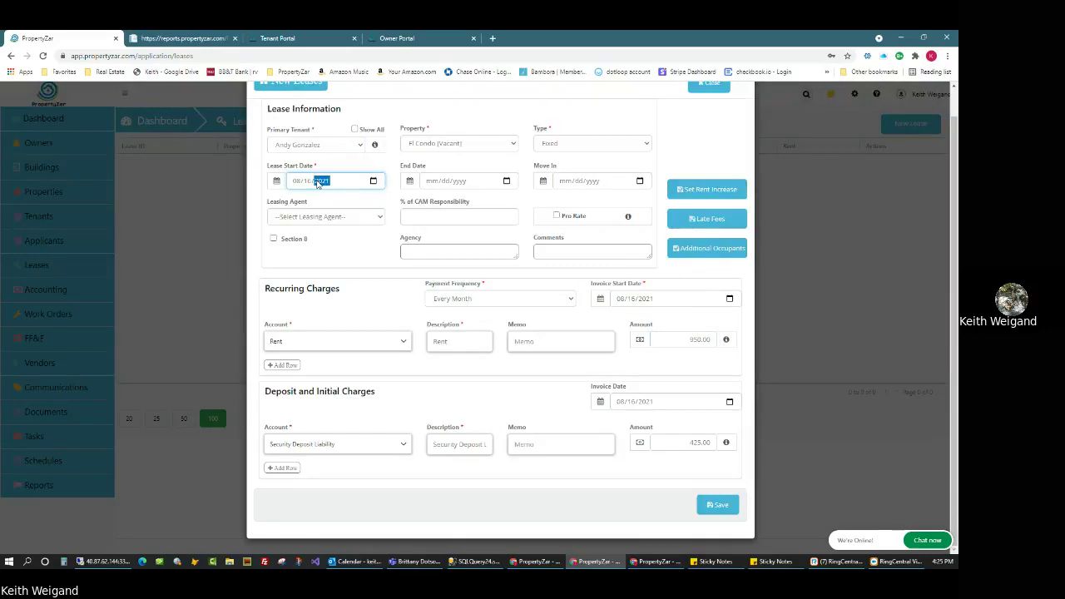
left_click(601, 287)
left_click(646, 299)
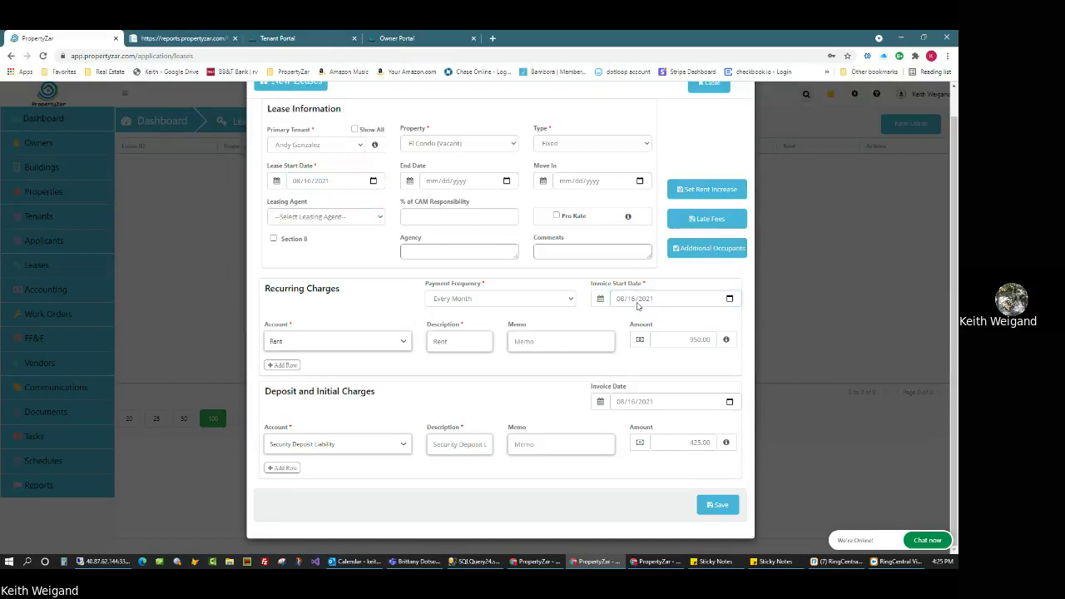
left_click(321, 182)
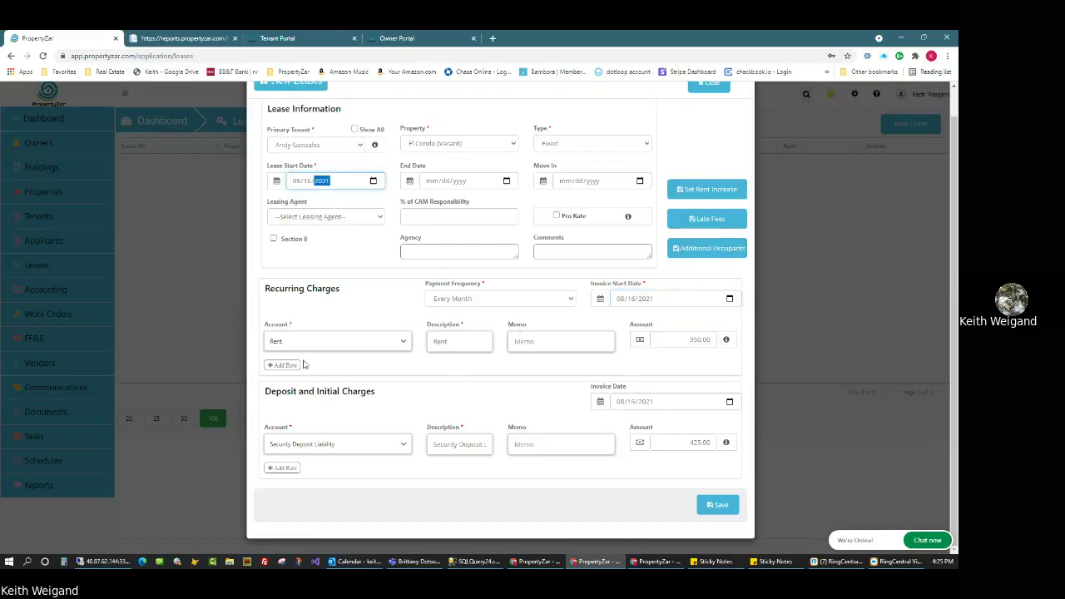
- Add a second row to the recurring charges and delete it
left_click_drag(276, 287, 298, 366)
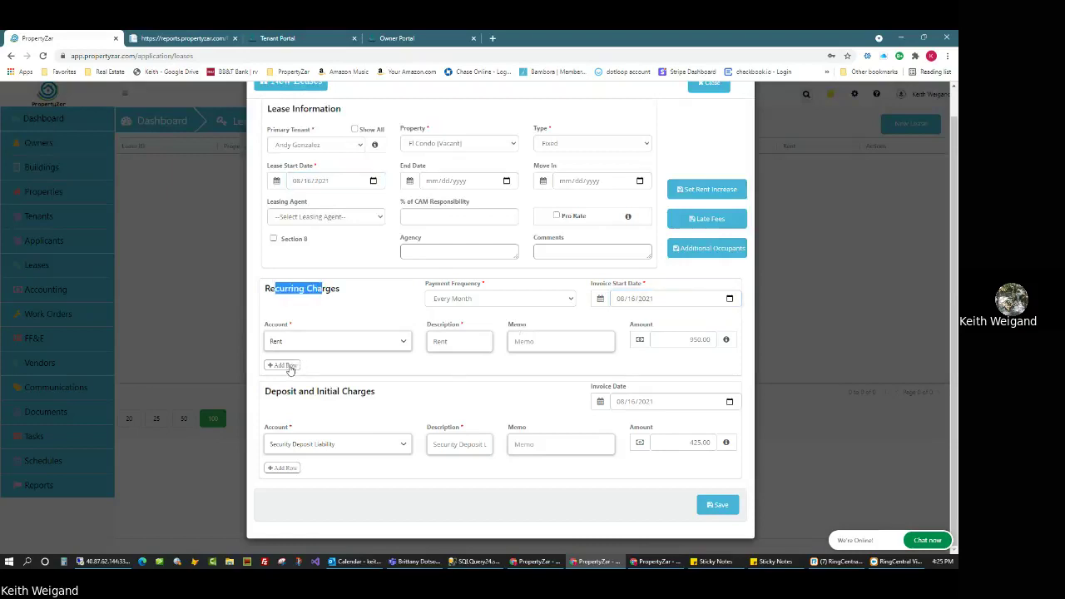
left_click(288, 367)
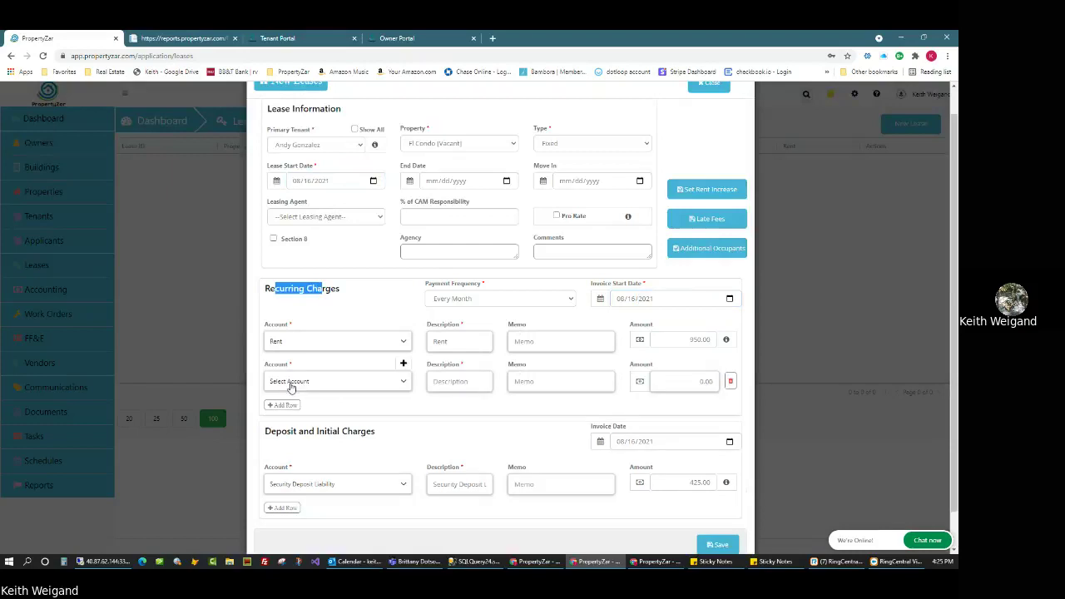
left_click(731, 381)
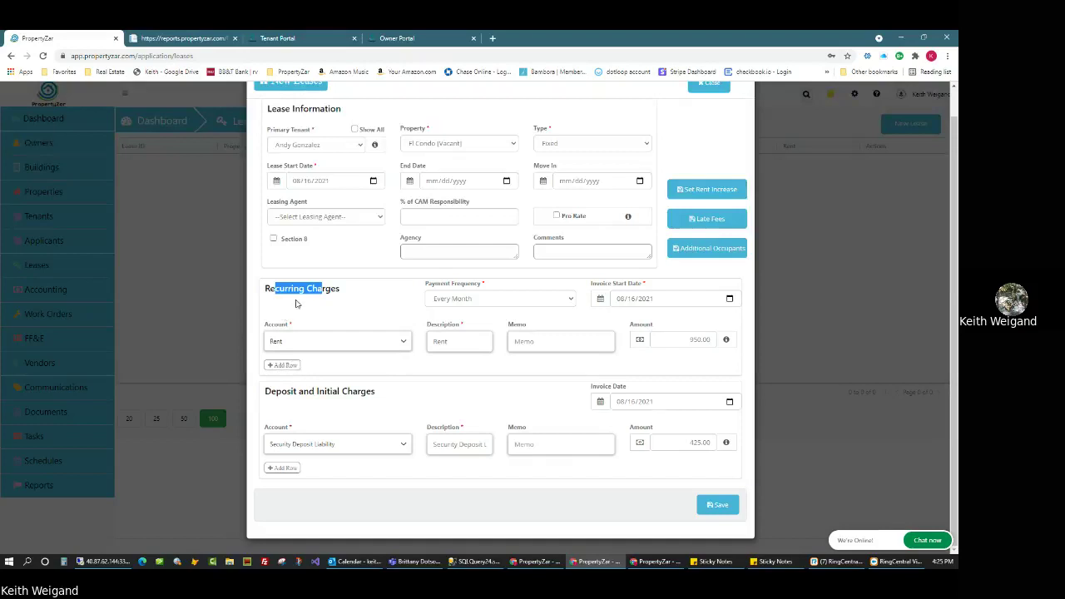
- Review the Payment Frequency options for recurring charges and the security deposit under Deposit and Initial Charges
left_click(430, 299)
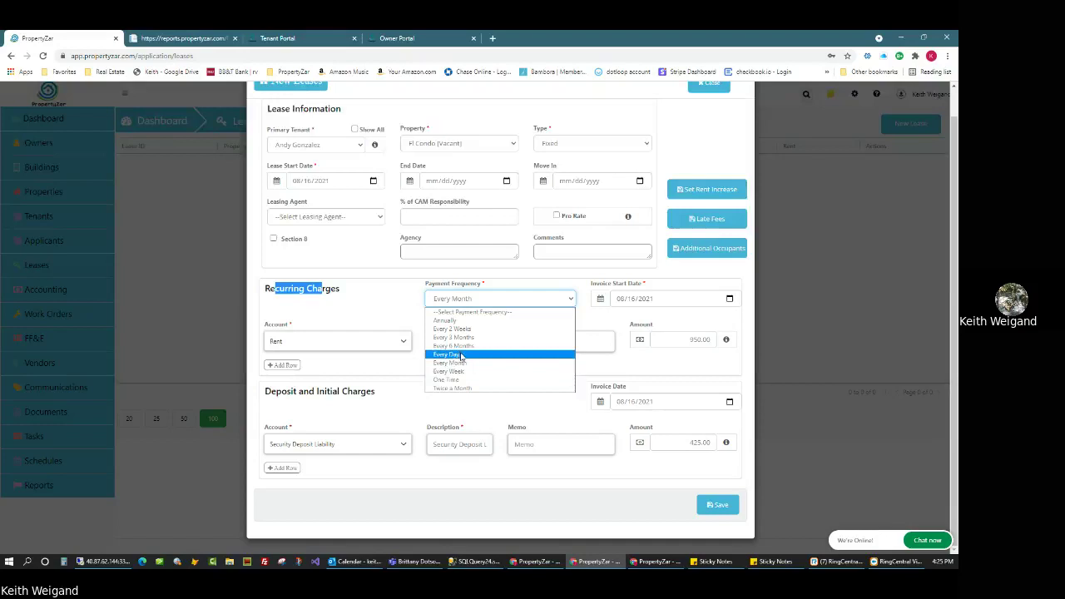
left_click(404, 300)
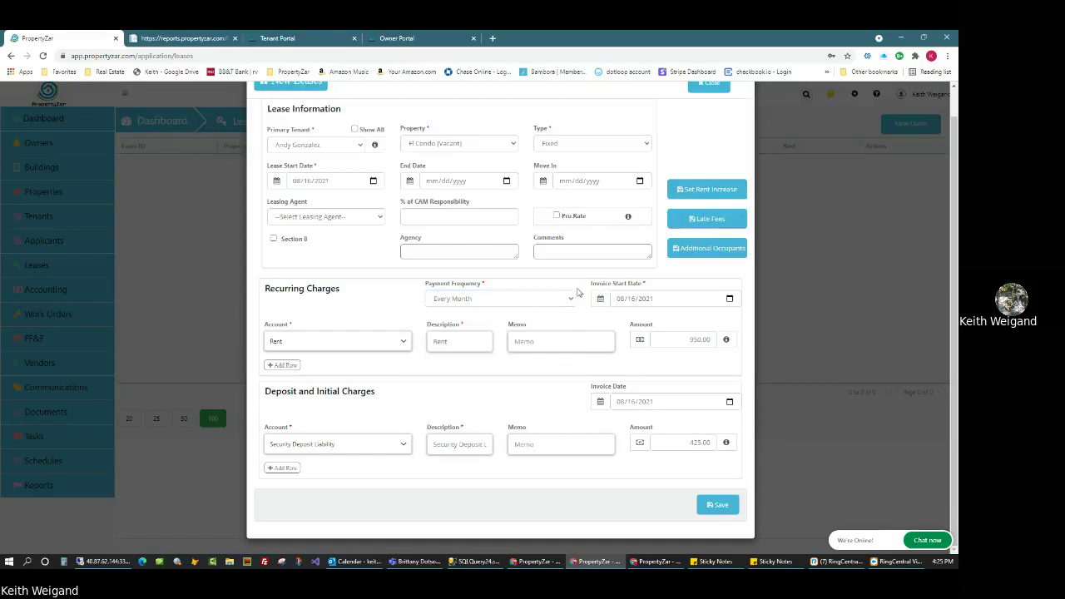
left_click_drag(275, 289, 385, 303)
left_click_drag(317, 393, 364, 394)
left_click(690, 442)
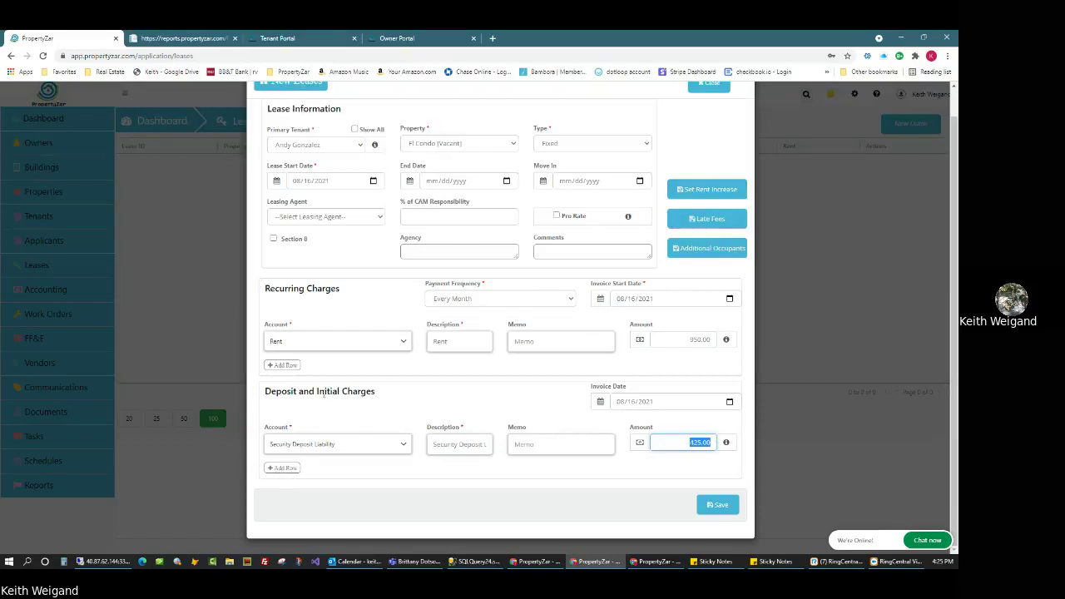
left_click_drag(317, 393, 369, 397)
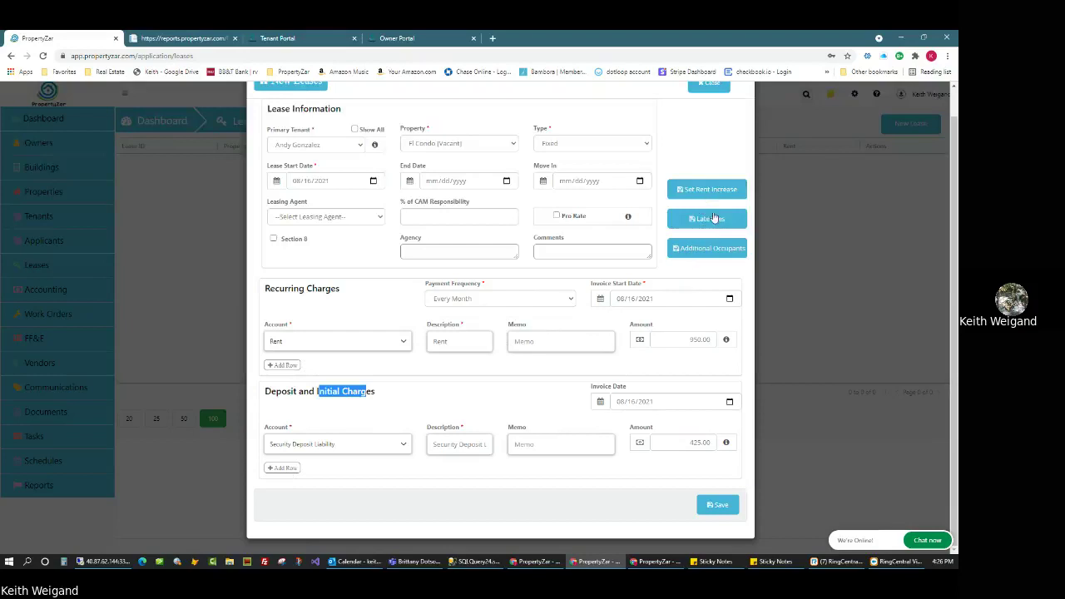
- Check the Lease Start Date and examine the progressive rent increase settings, closing them without entering values
scroll(700, 200, "up", 1)
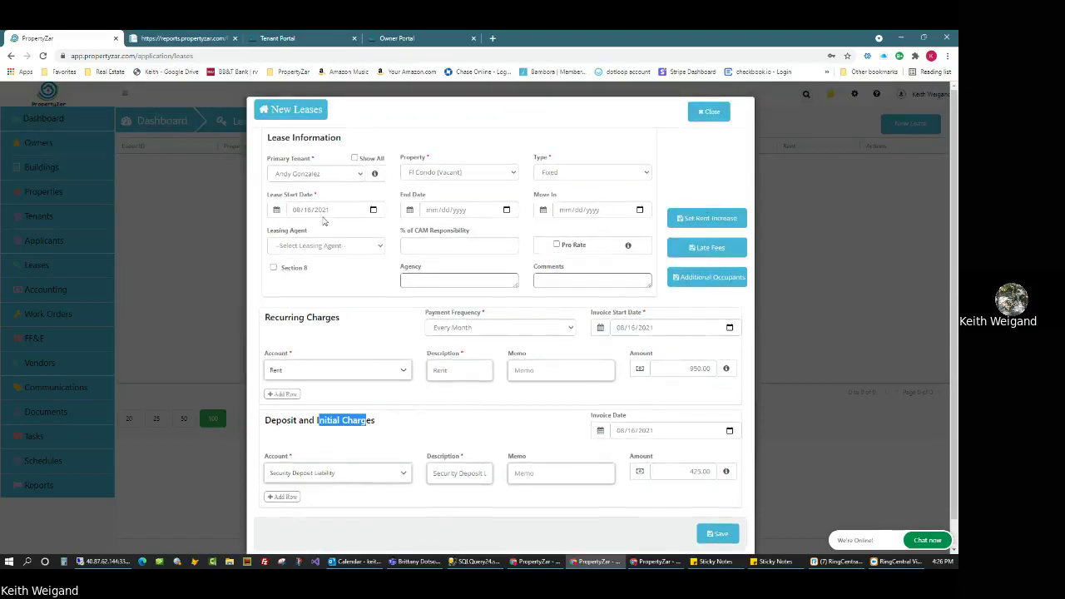
left_click(321, 213)
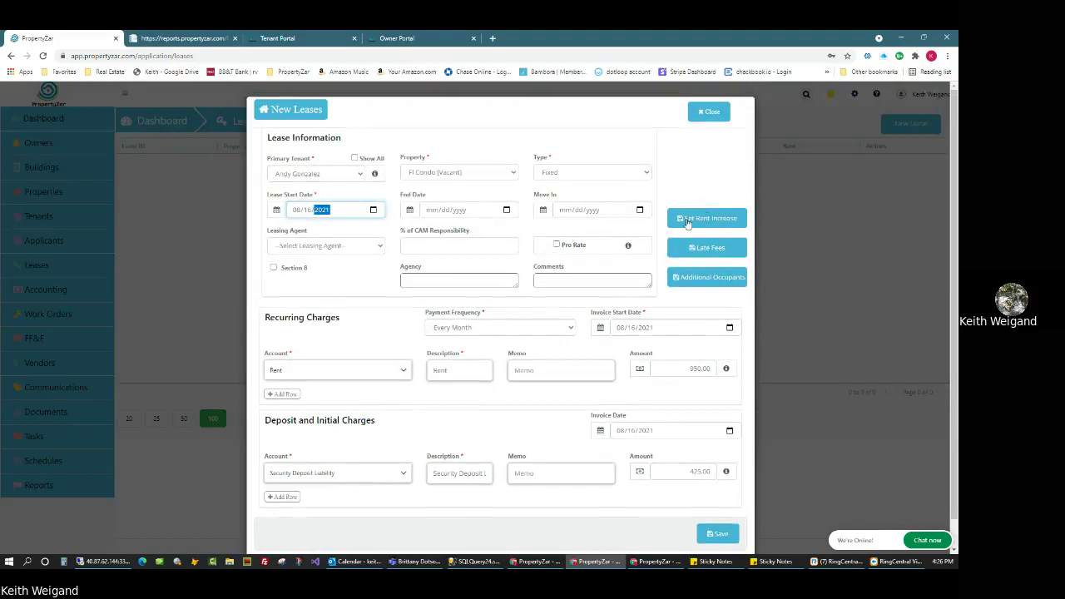
left_click(686, 220)
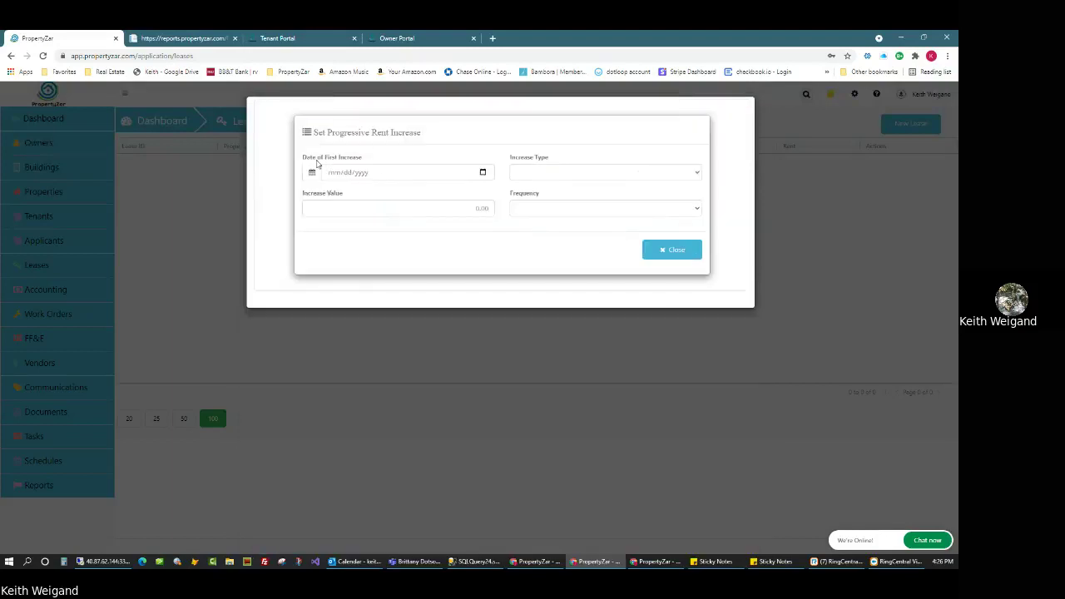
left_click(665, 250)
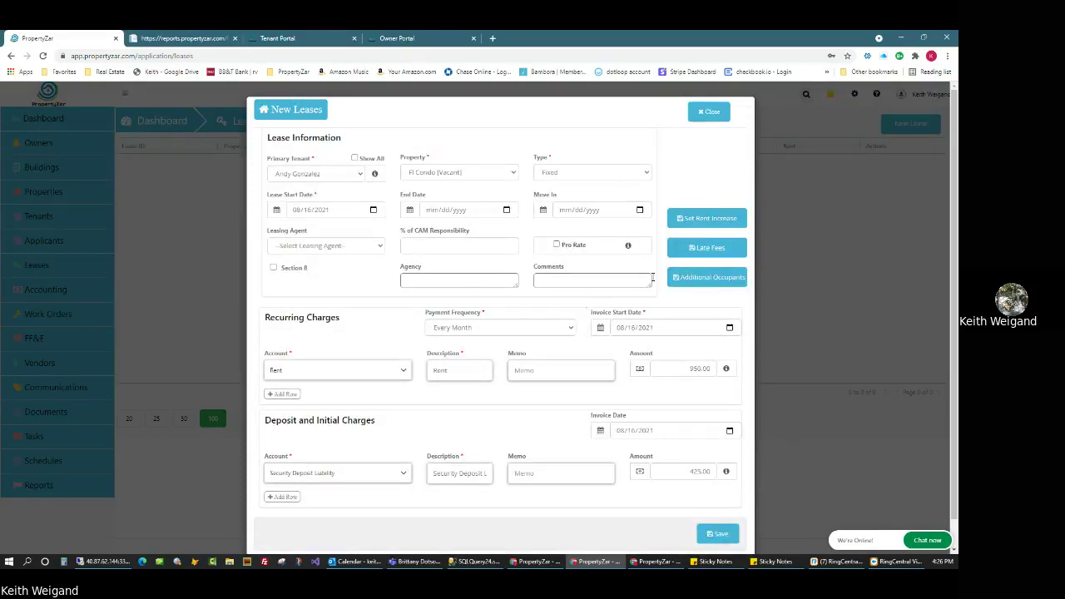
- Save the new lease for the Fl Condo
scroll(674, 436, "down", 2)
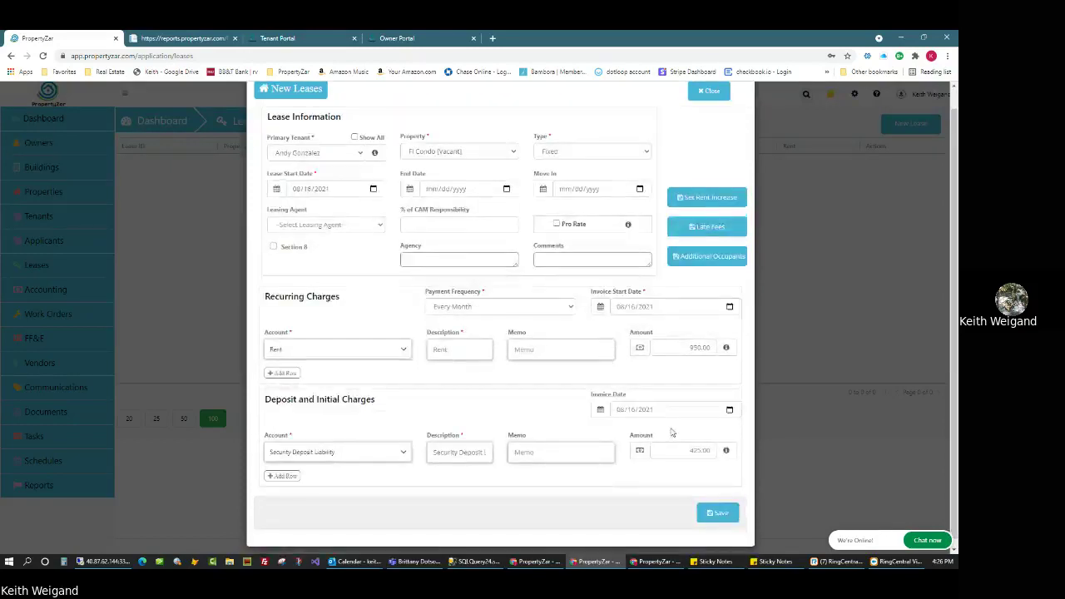
left_click(718, 505)
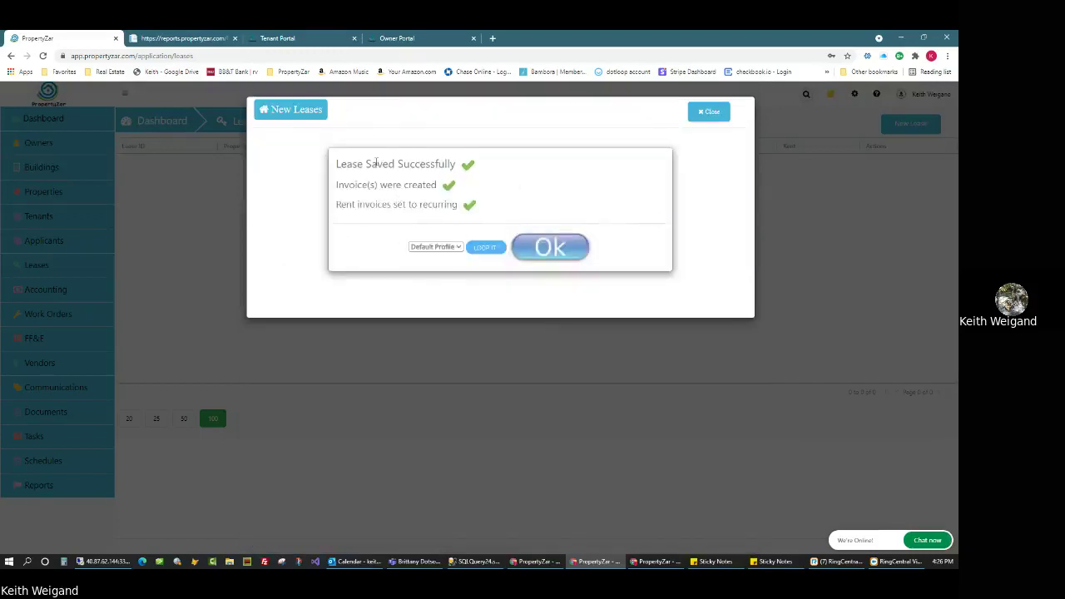
- Loop the newly saved lease to Dotloop with the Default Profile and acknowledge the message
left_click_drag(358, 182, 415, 163)
left_click_drag(357, 204, 417, 204)
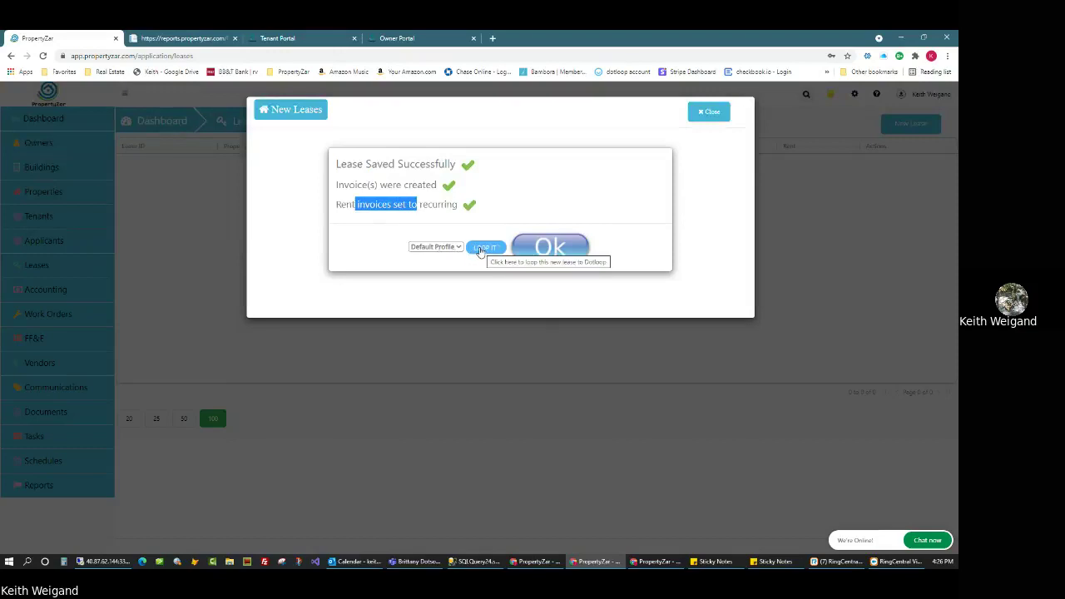
left_click(483, 248)
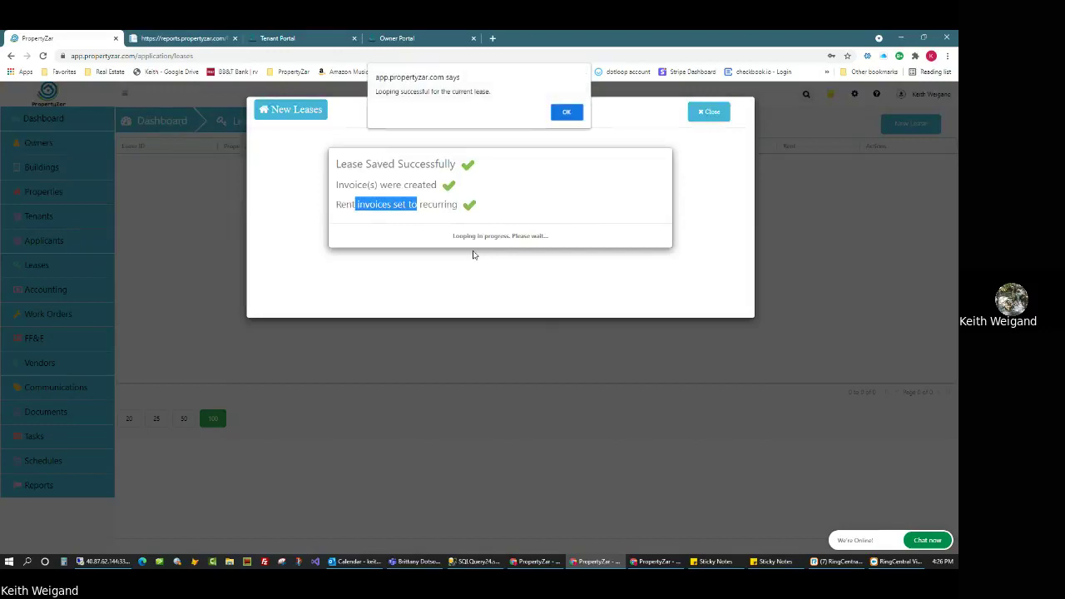
left_click(566, 111)
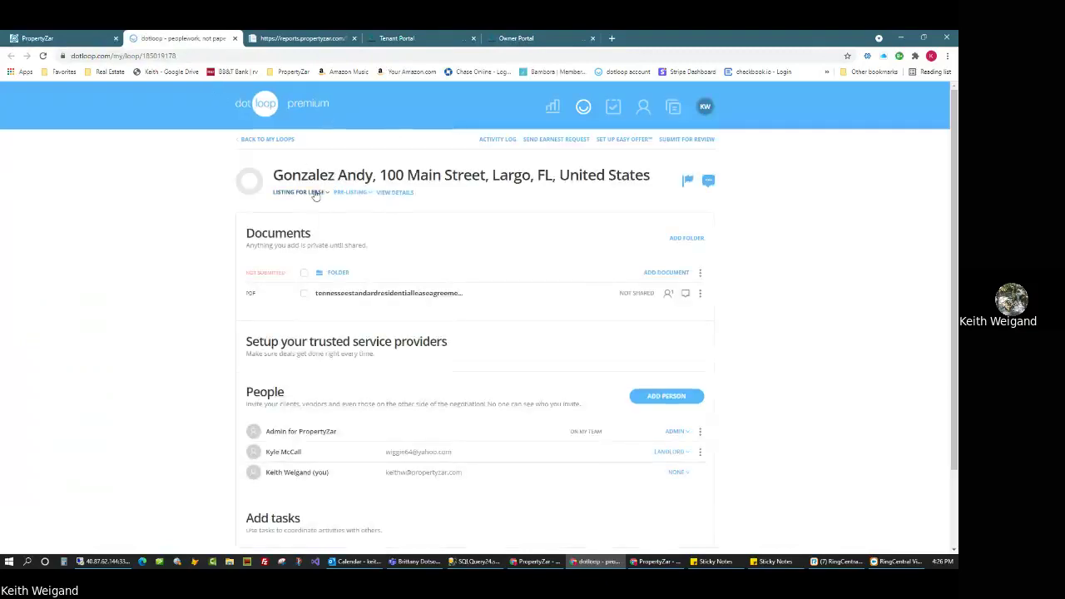
- Compare the lease confirmation in PropertyZar with the new Dotloop loop, and review the loop's documents and people
left_click(41, 38)
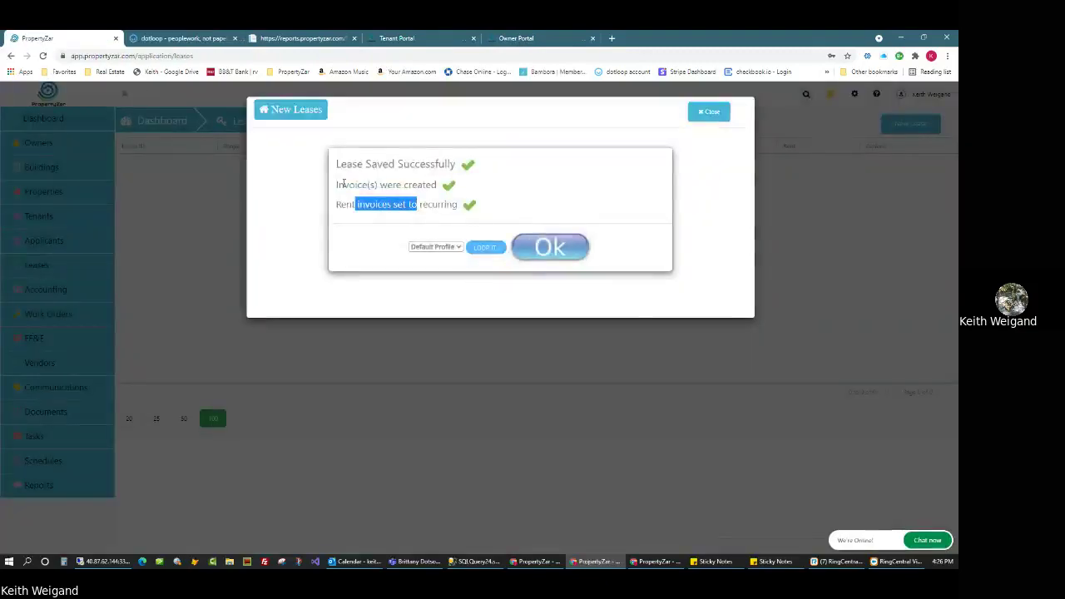
left_click(207, 38)
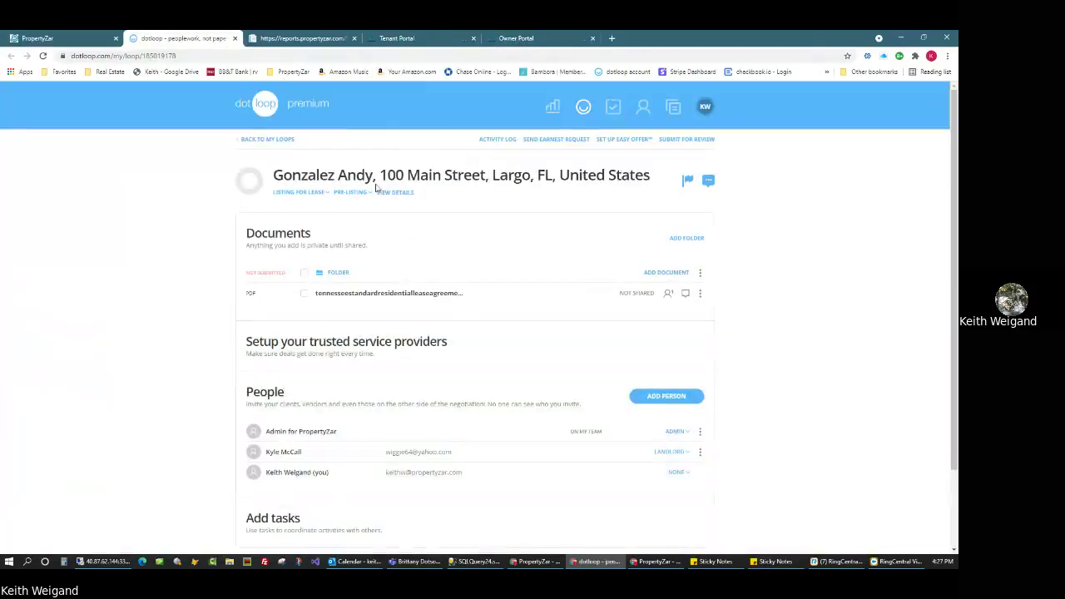
scroll(384, 297, "down", 3)
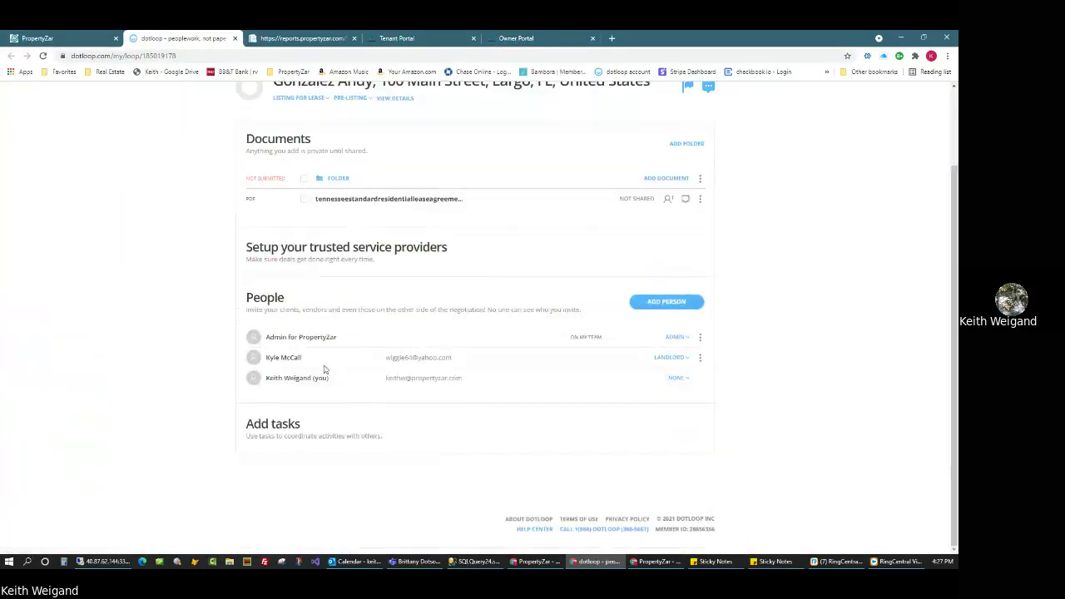
scroll(355, 253, "up", 3)
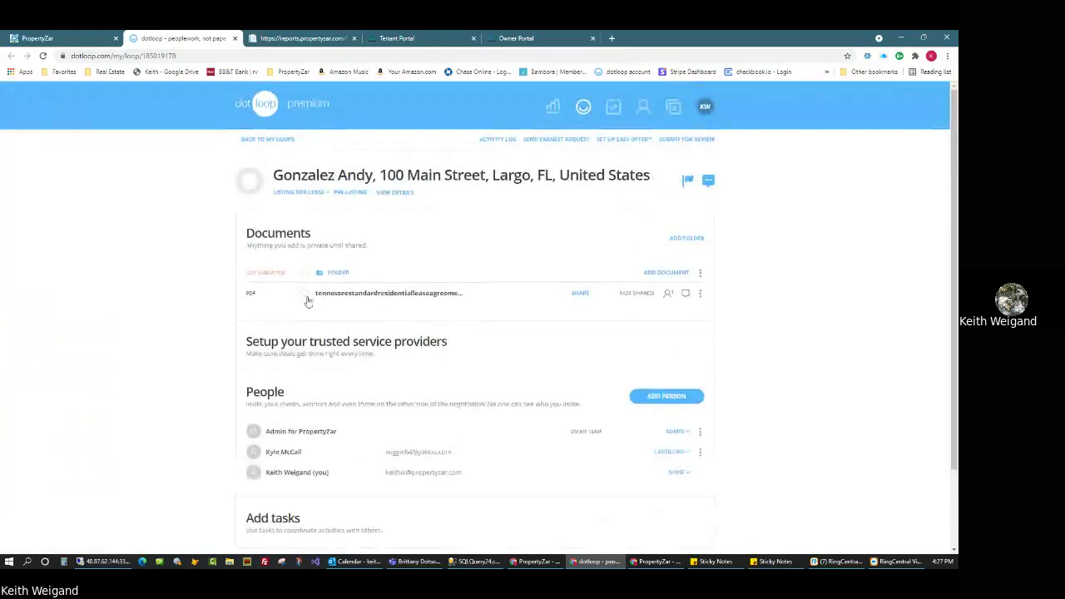
- Open the Tennessee residential lease agreement PDF in the loop and apply the tennessee-standard-residential-lease template to it
left_click(304, 293)
left_click(412, 293)
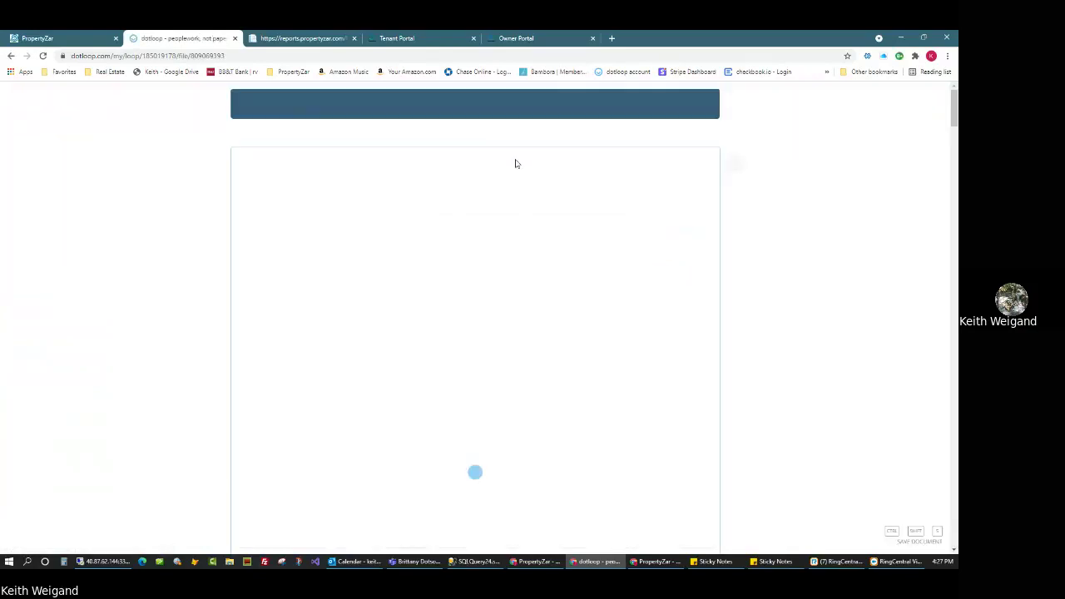
left_click(500, 105)
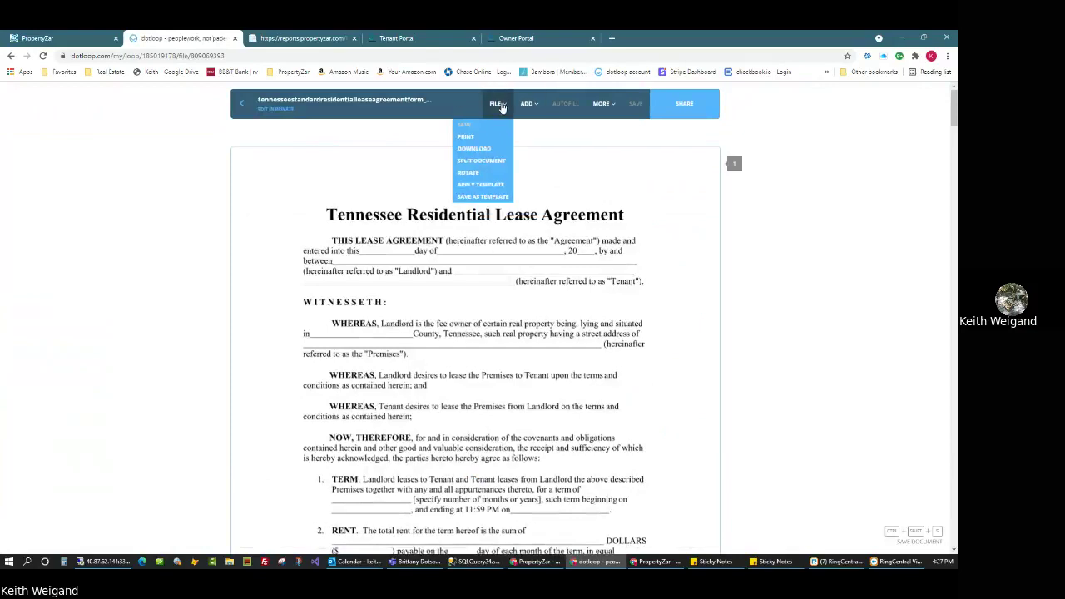
left_click(492, 184)
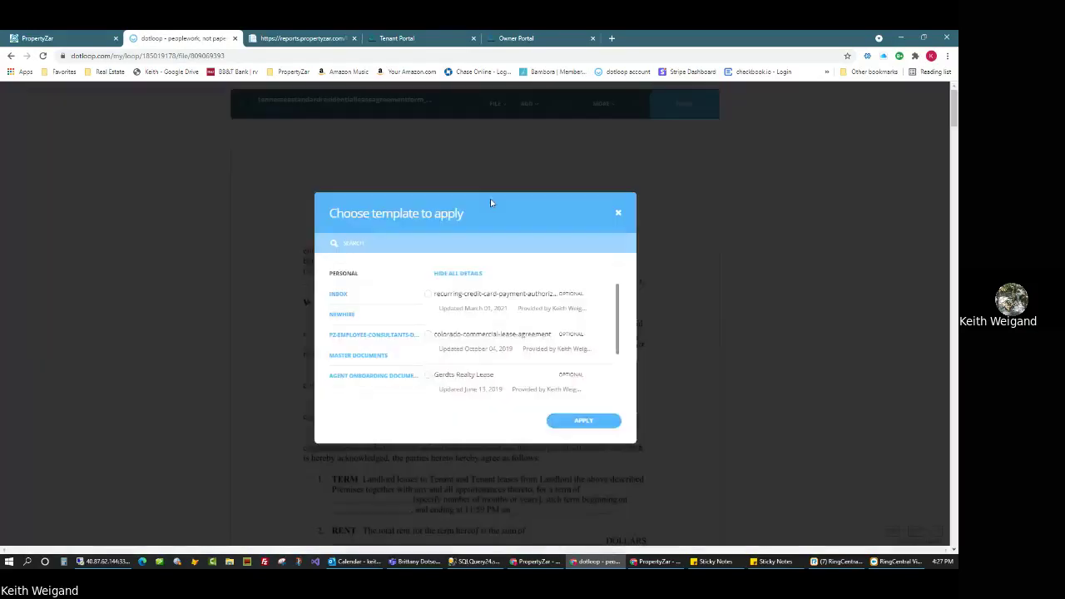
left_click_drag(616, 338, 617, 387)
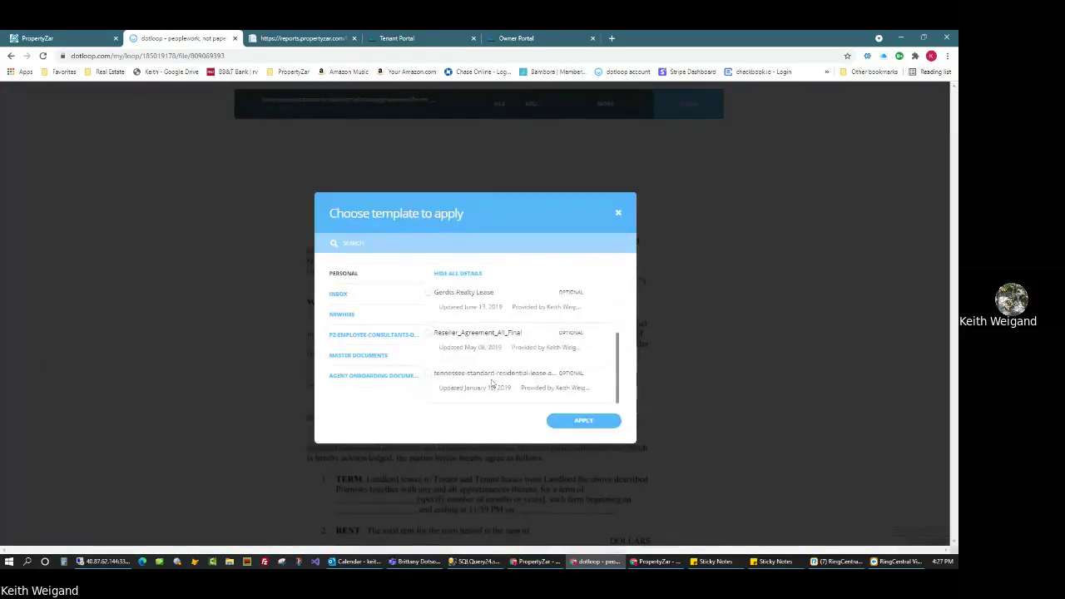
left_click(428, 373)
left_click(561, 419)
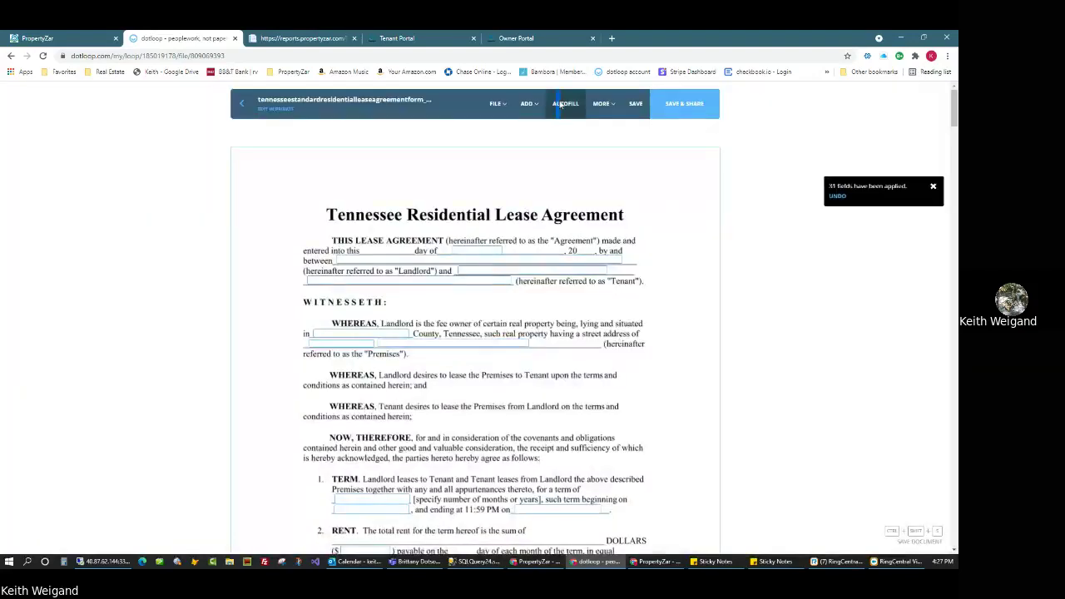
- Autofill the lease agreement with the loop's role, property address and financial details
left_click(566, 104)
left_click(554, 363)
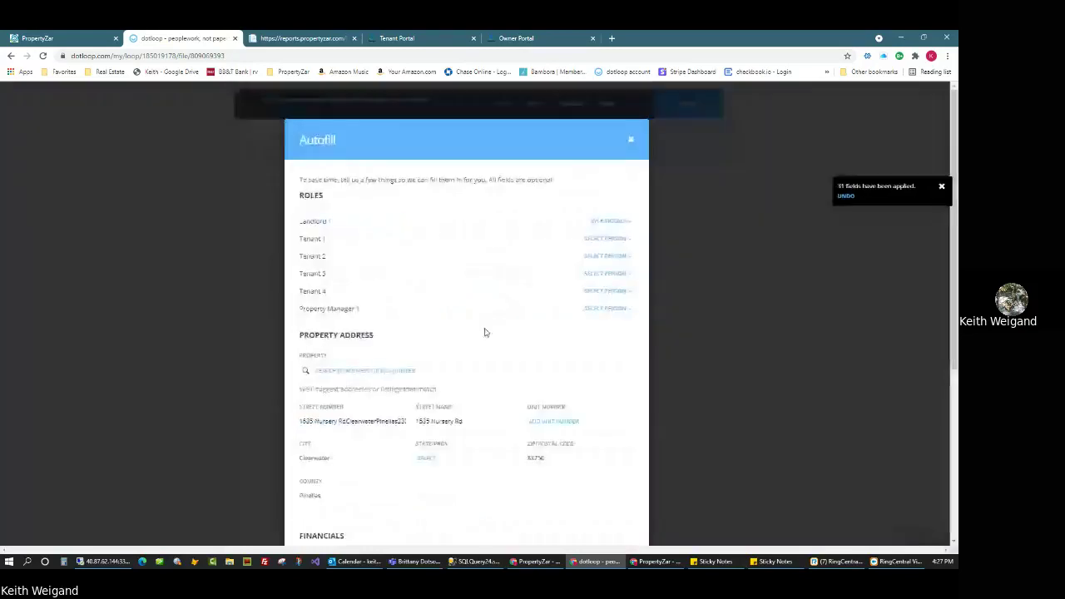
scroll(457, 352, "down", 5)
left_click(596, 522)
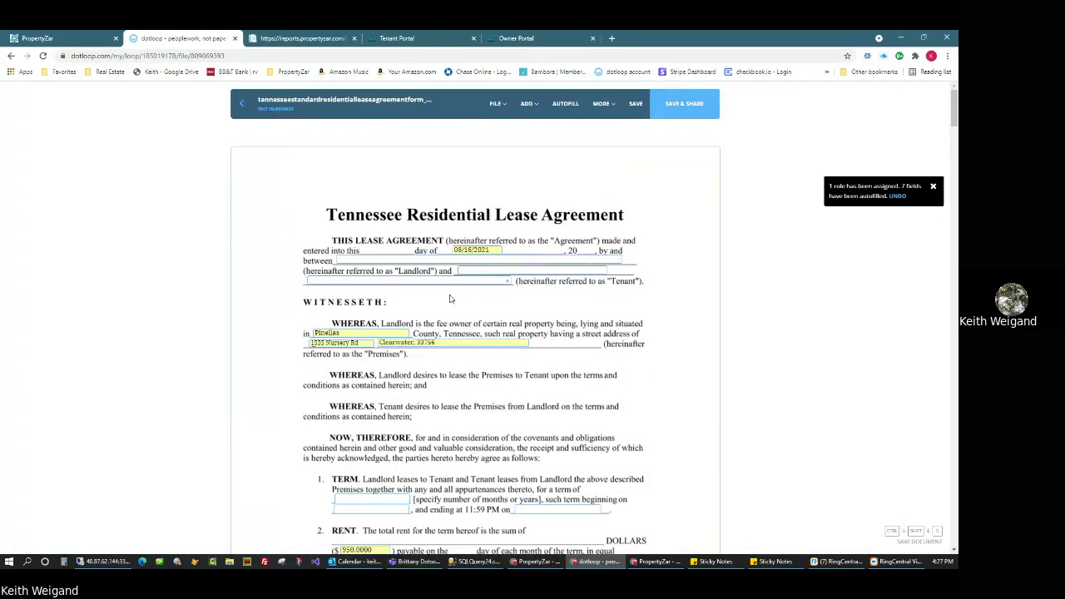
- Review the autofilled date, premises address, rent and damage deposit fields on the agreement's first page
scroll(446, 341, "down", 1)
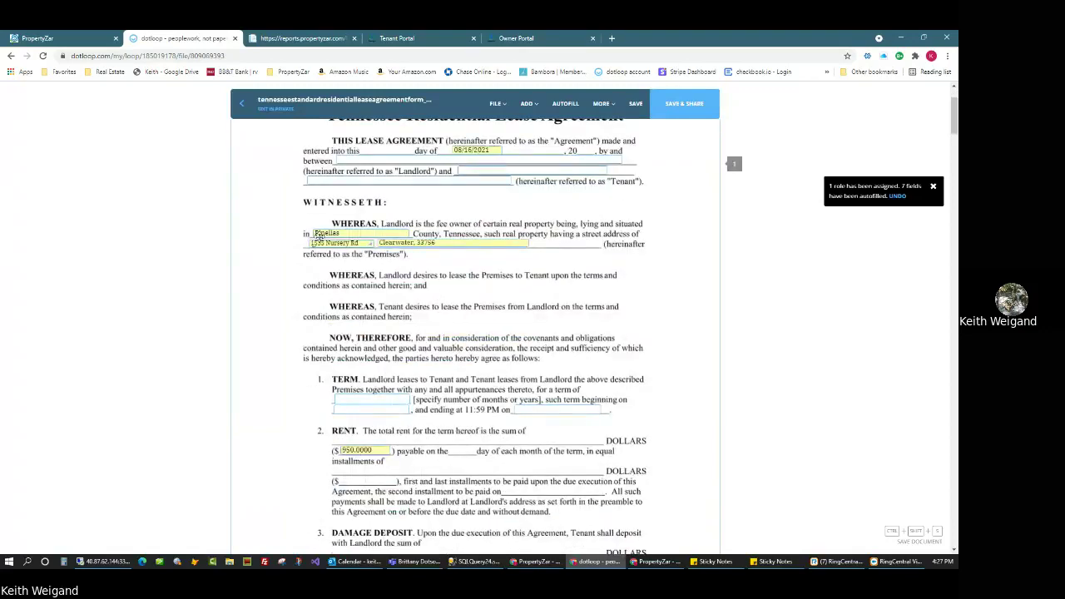
scroll(324, 249, "down", 2)
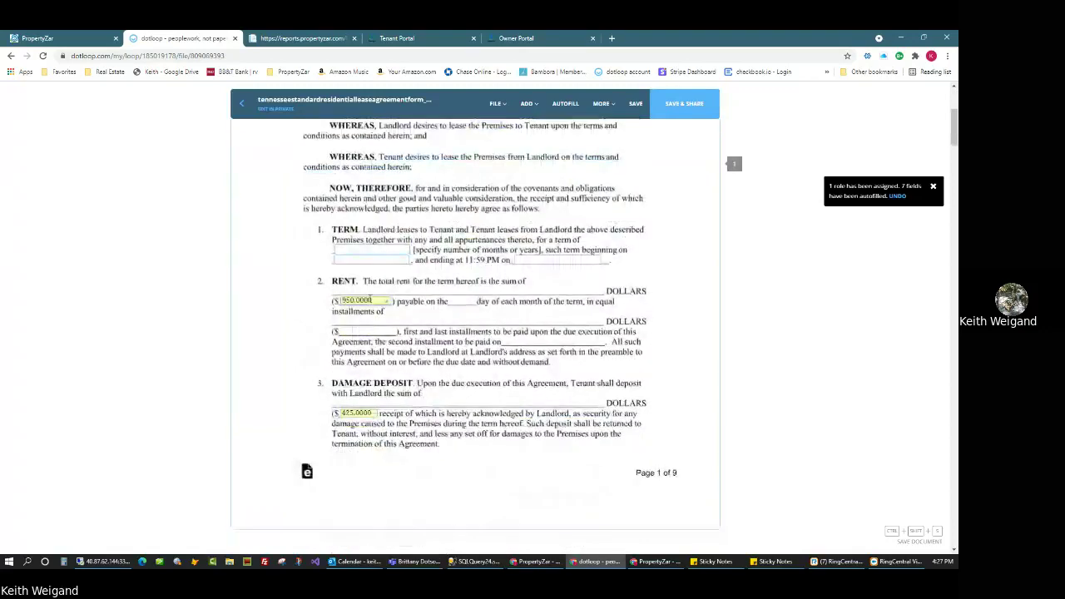
left_click(337, 308)
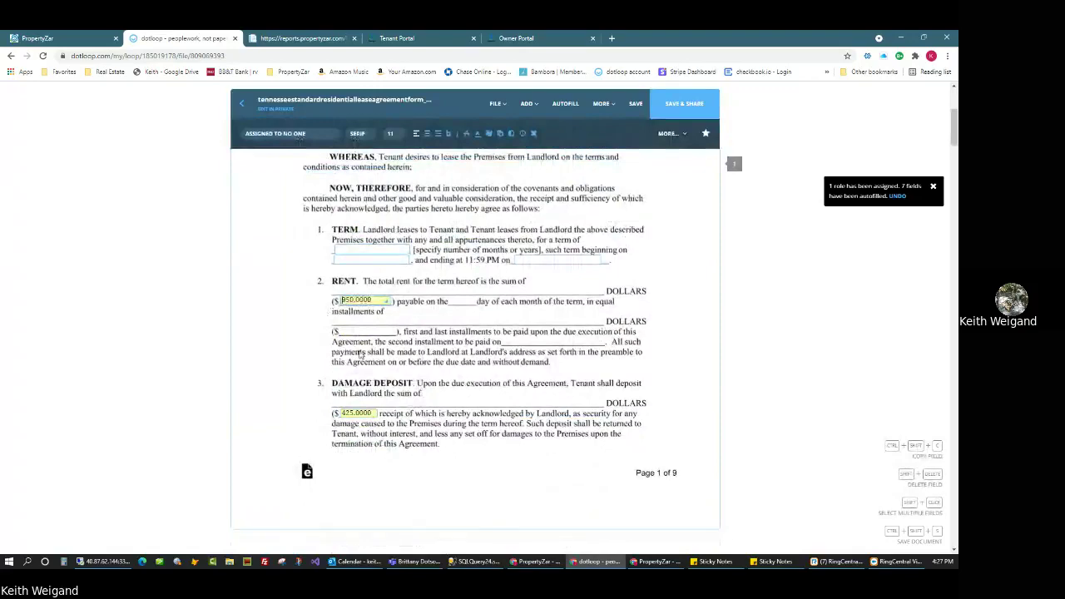
scroll(319, 351, "down", 1)
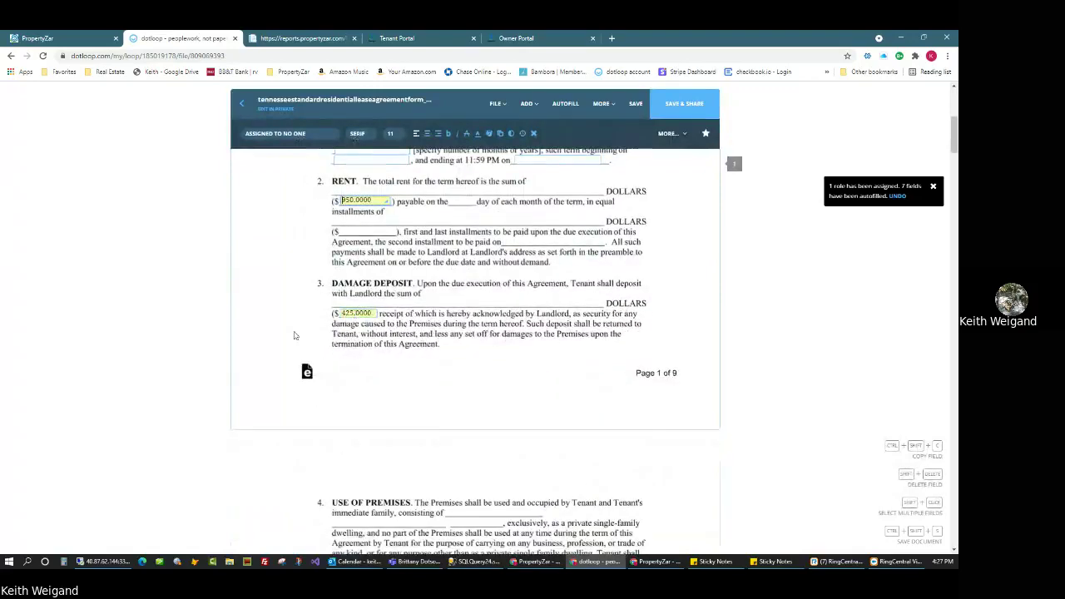
scroll(396, 400, "down", 3)
- Examine the landlord and tenant signature, print and date fields on the agreement's last page
left_click_drag(954, 162, 948, 501)
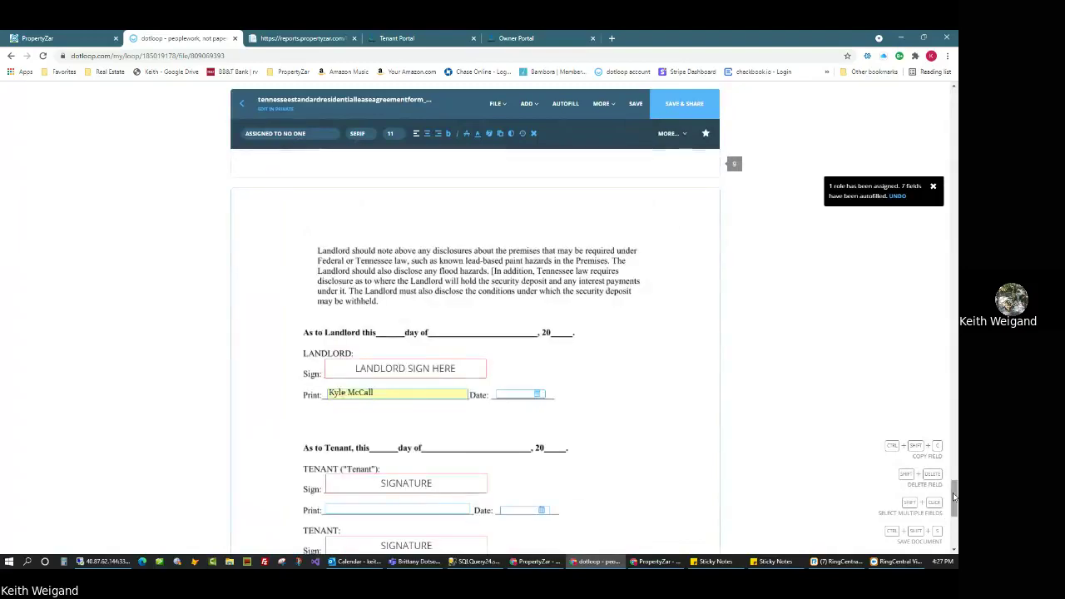
scroll(934, 503, "down", 2)
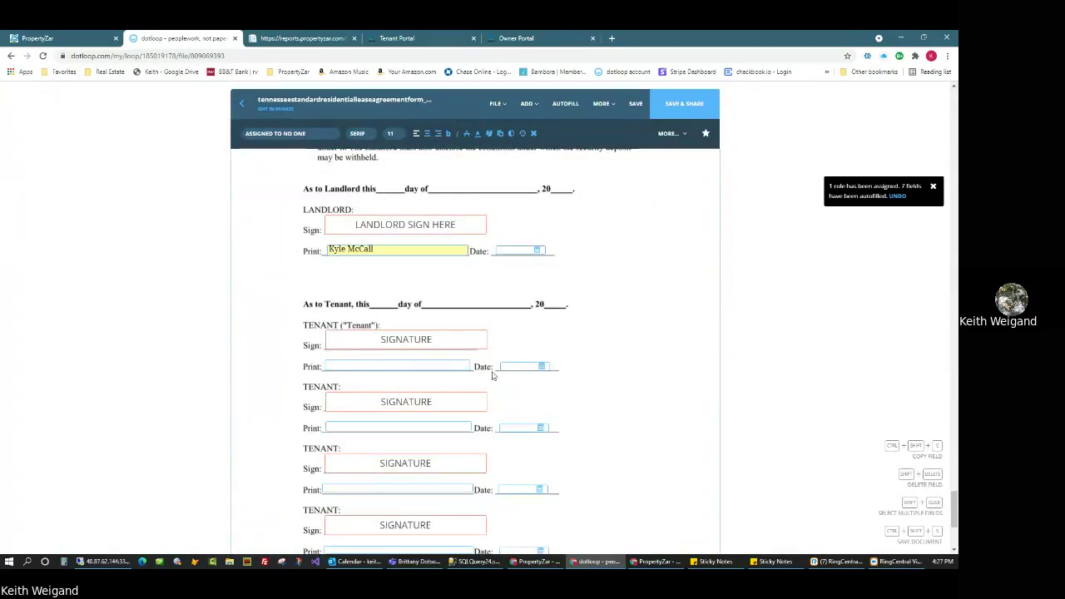
scroll(492, 375, "down", 2)
scroll(482, 341, "up", 4)
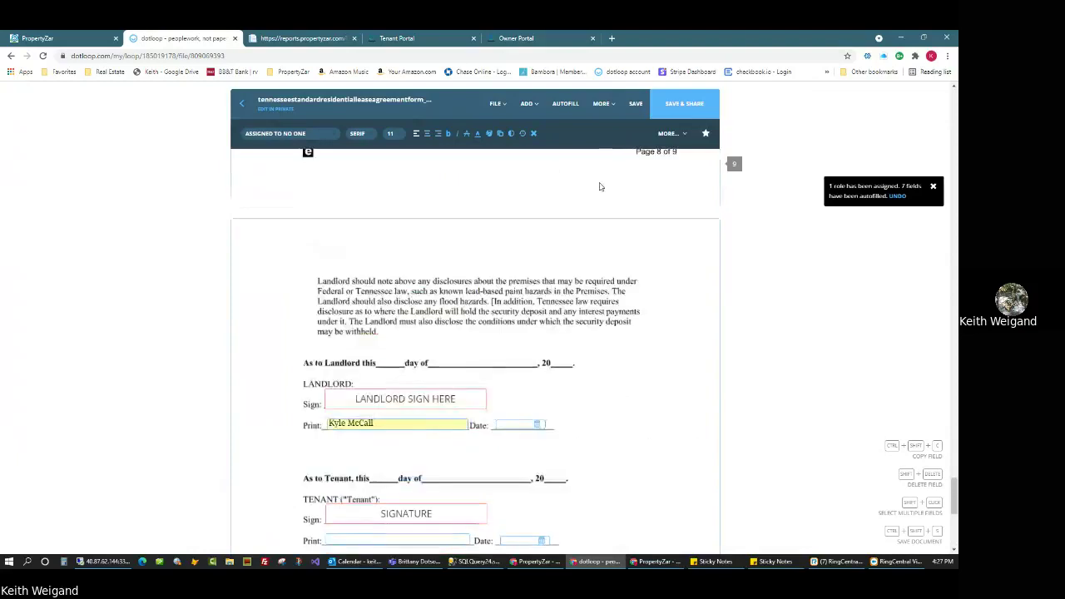
scroll(599, 186, "up", 2)
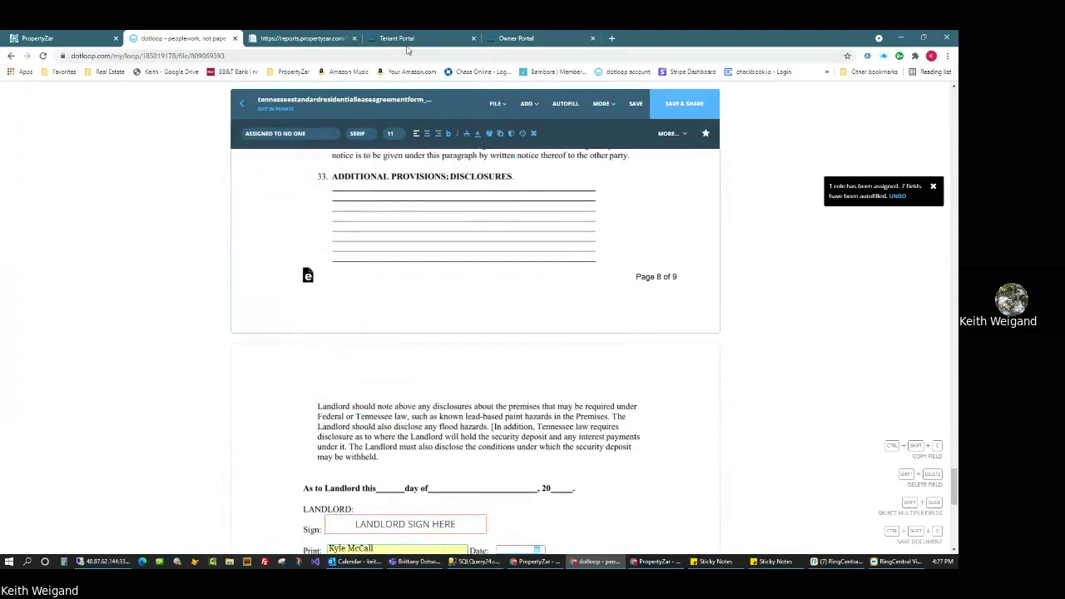
- Switch back to PropertyZar, dismiss the lease confirmation and close the New Leases form
left_click(93, 39)
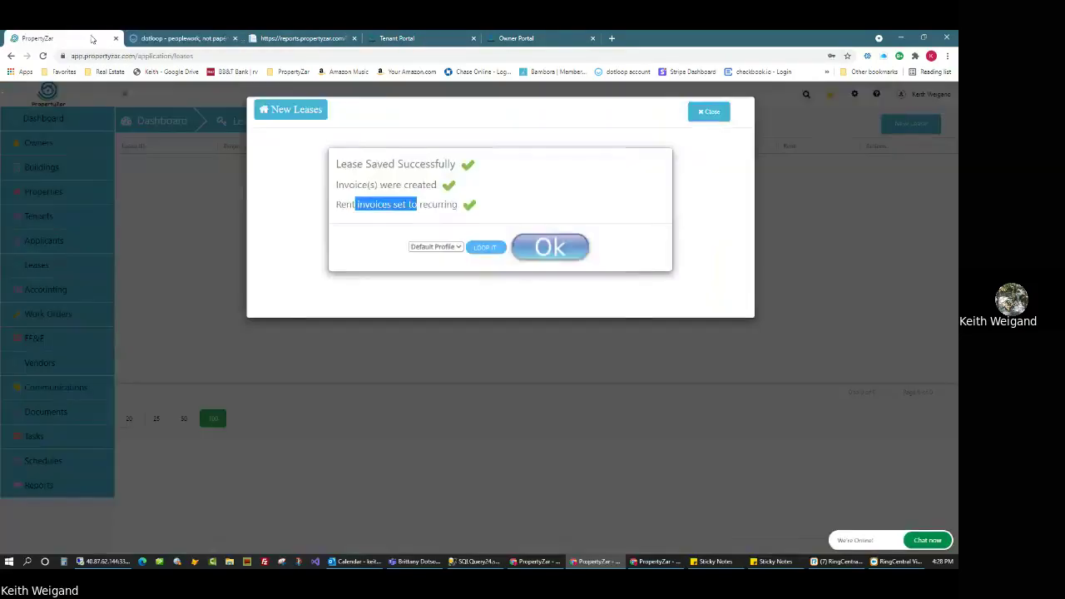
left_click(549, 248)
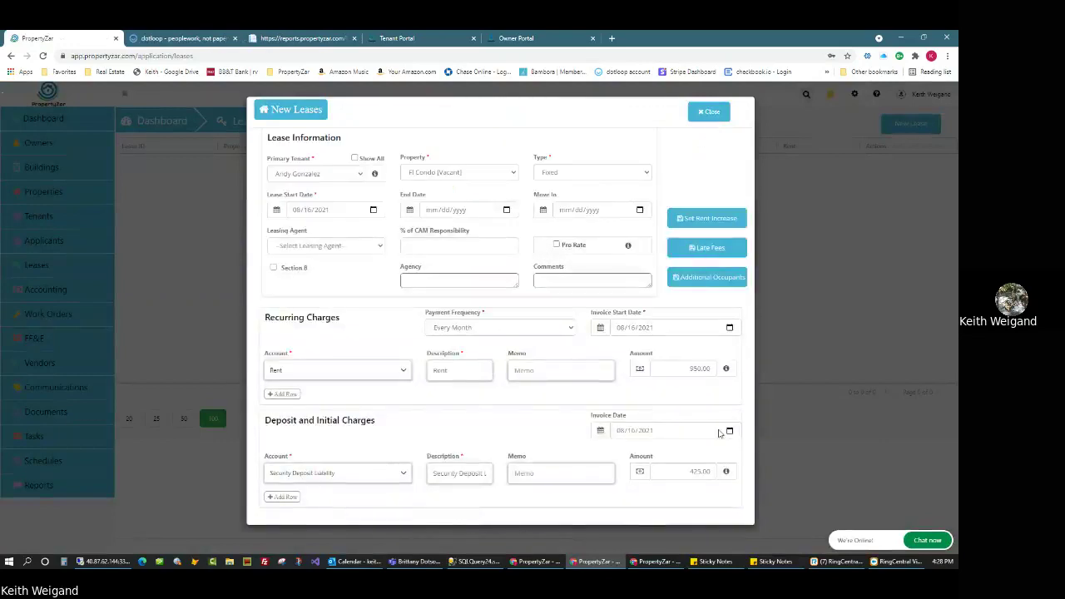
left_click(710, 111)
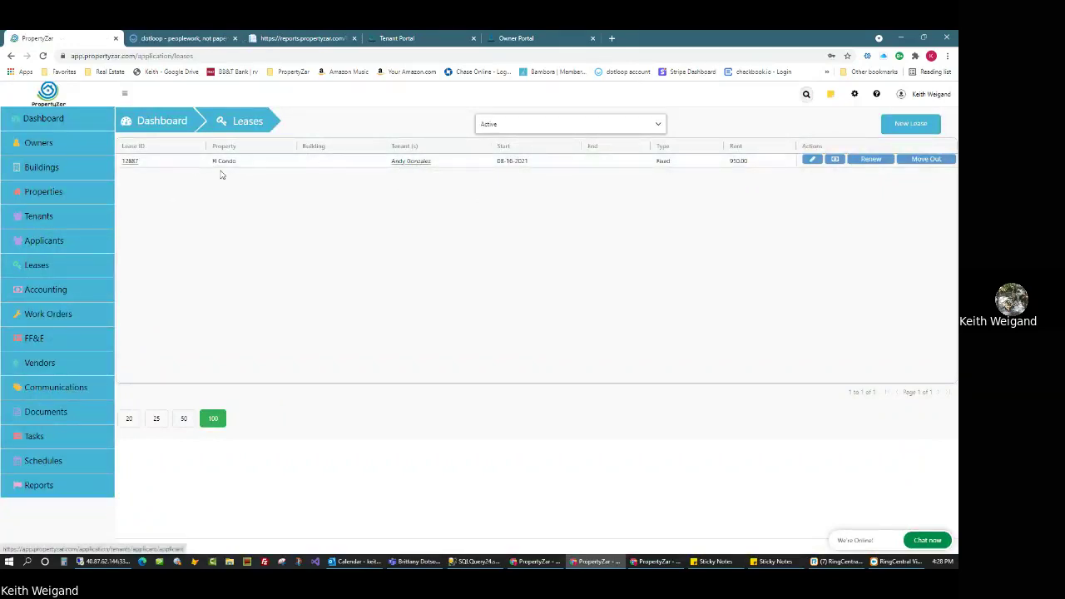
- List the accounting invoices in descending AHID order, and look at the balance on the Tenant Portal dashboard
left_click(46, 291)
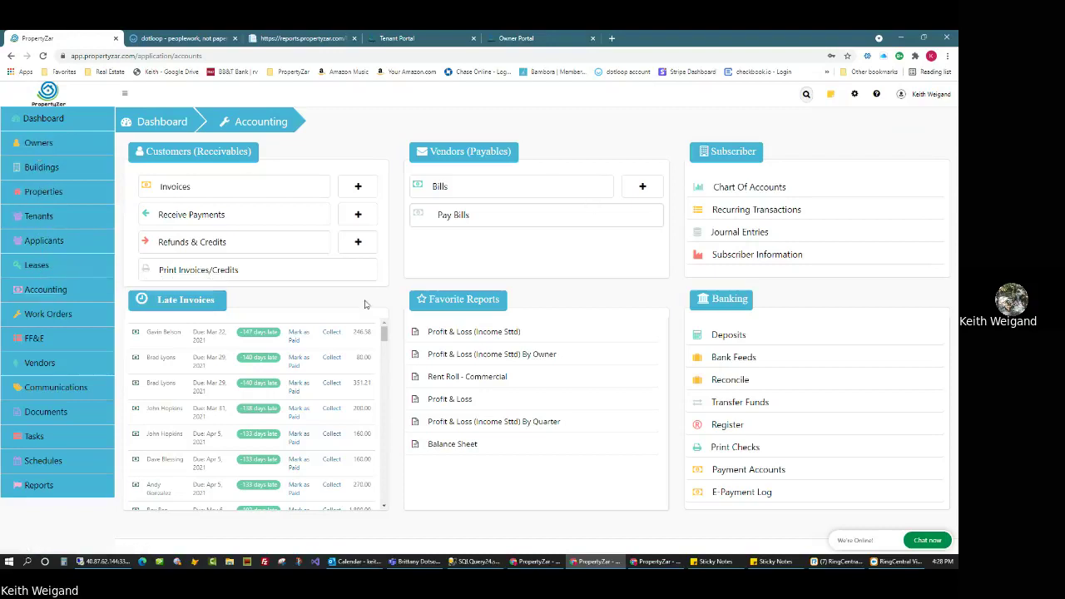
left_click(176, 187)
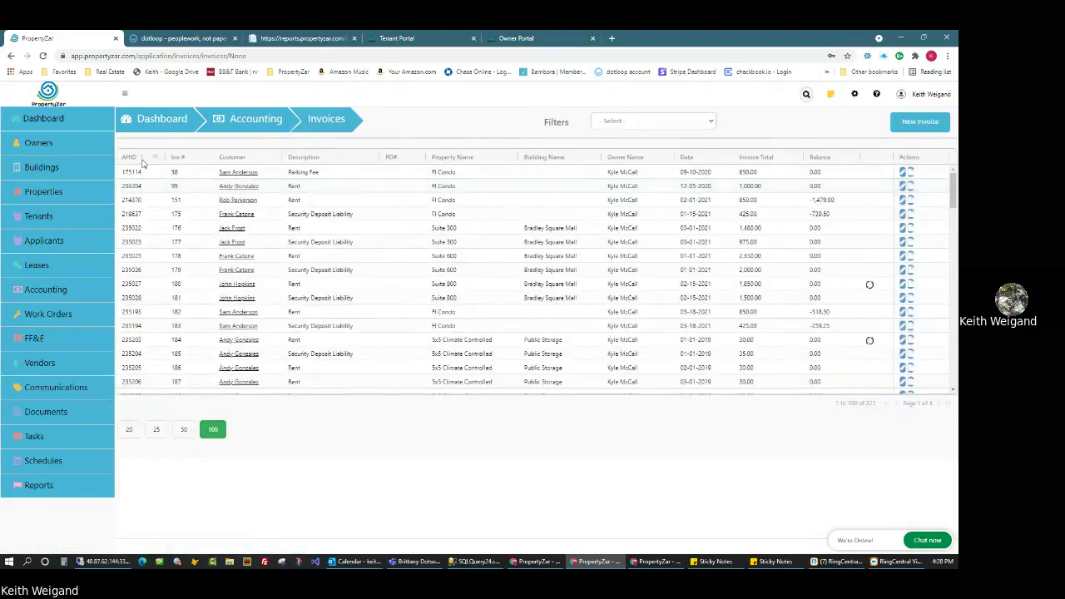
left_click(143, 158)
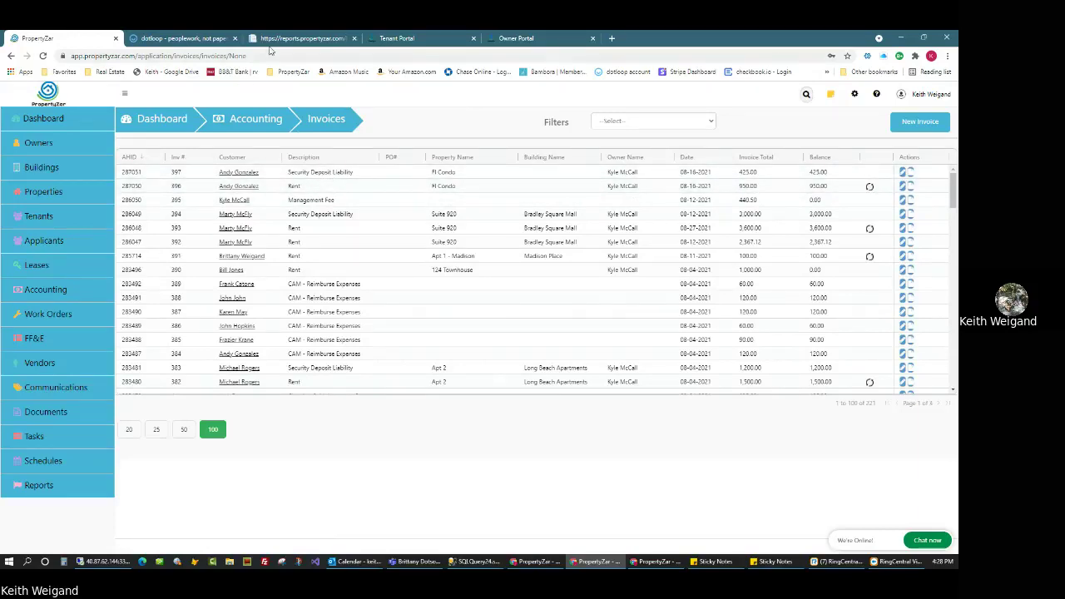
left_click(396, 38)
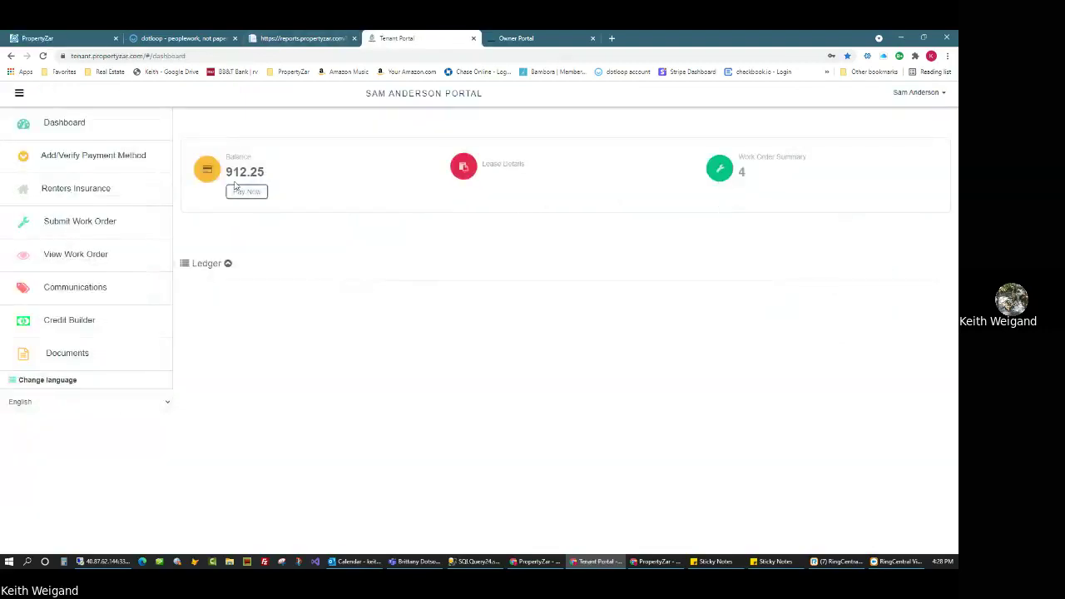
left_click(67, 38)
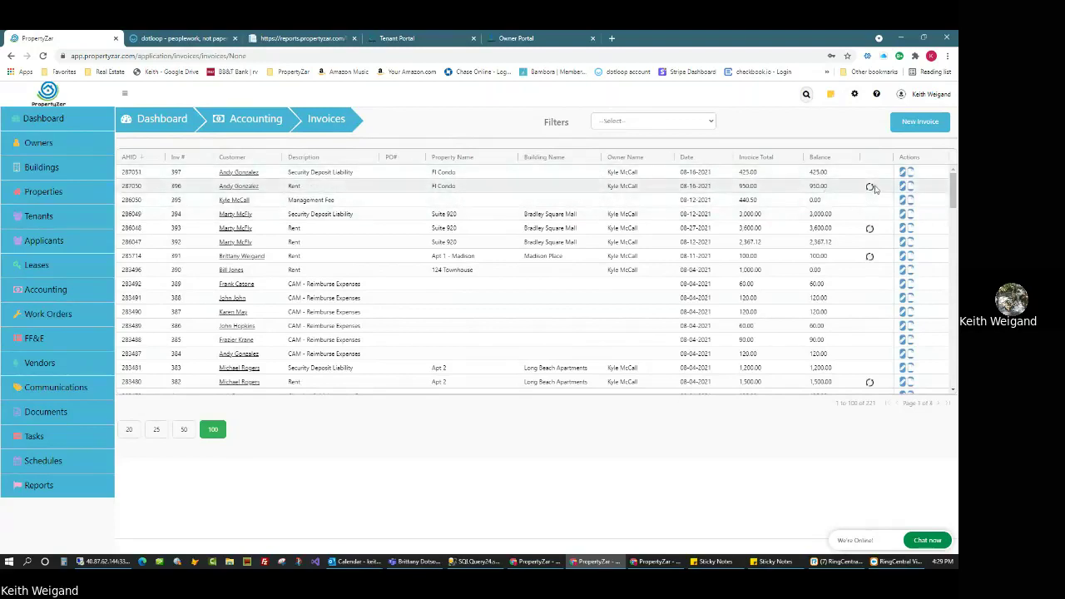
- Review the Recurring Transactions list and return to the Accounting overview
left_click(250, 123)
left_click(739, 214)
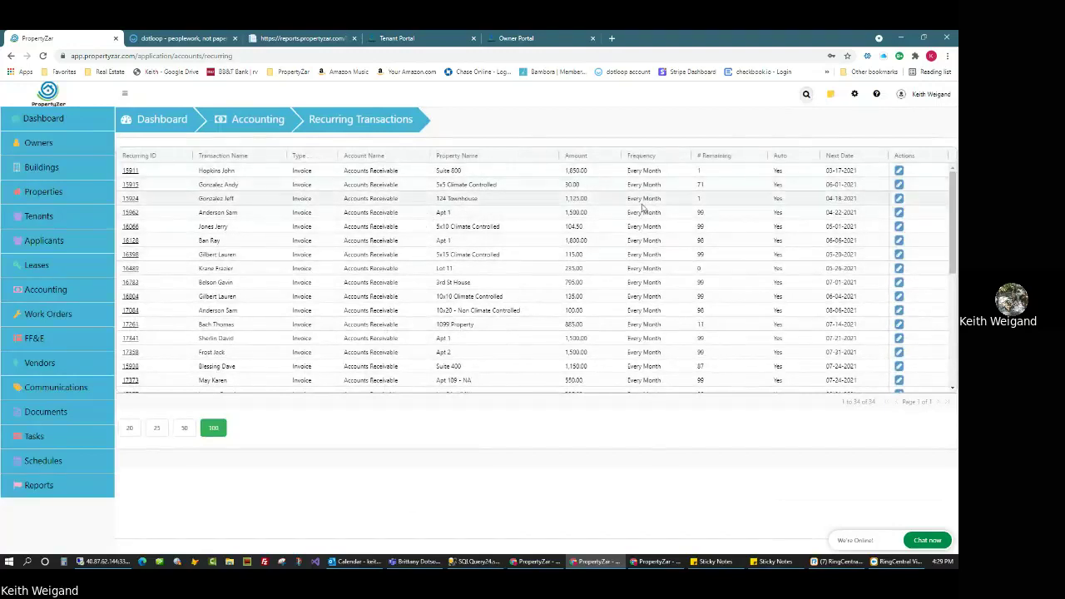
left_click(258, 121)
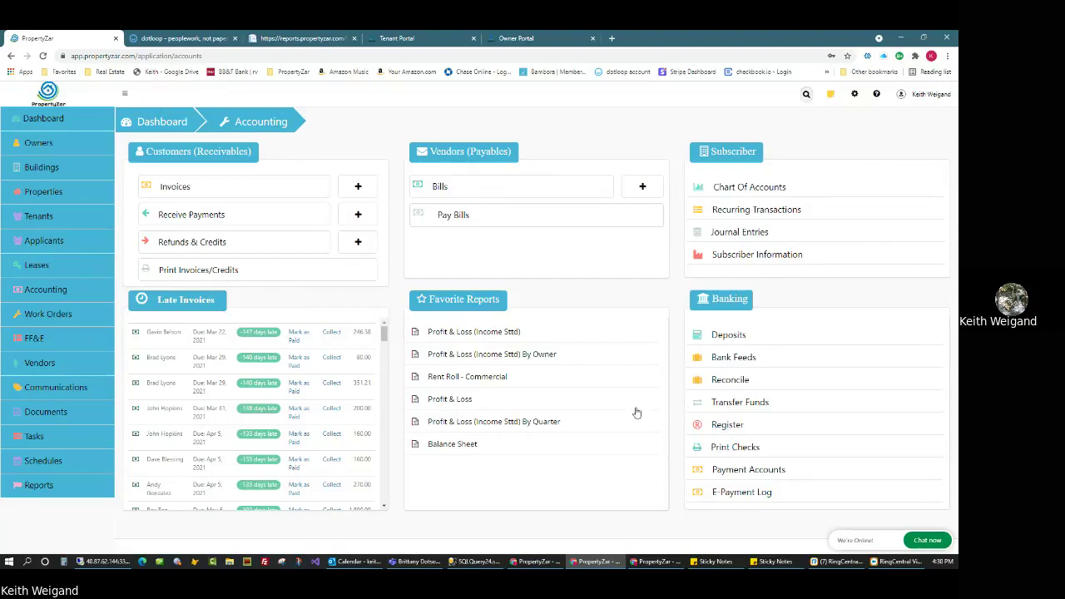
- Look over the Favorite Reports and Late Invoices sections in Accounting, and go back to the Dashboard
left_click_drag(440, 301, 497, 303)
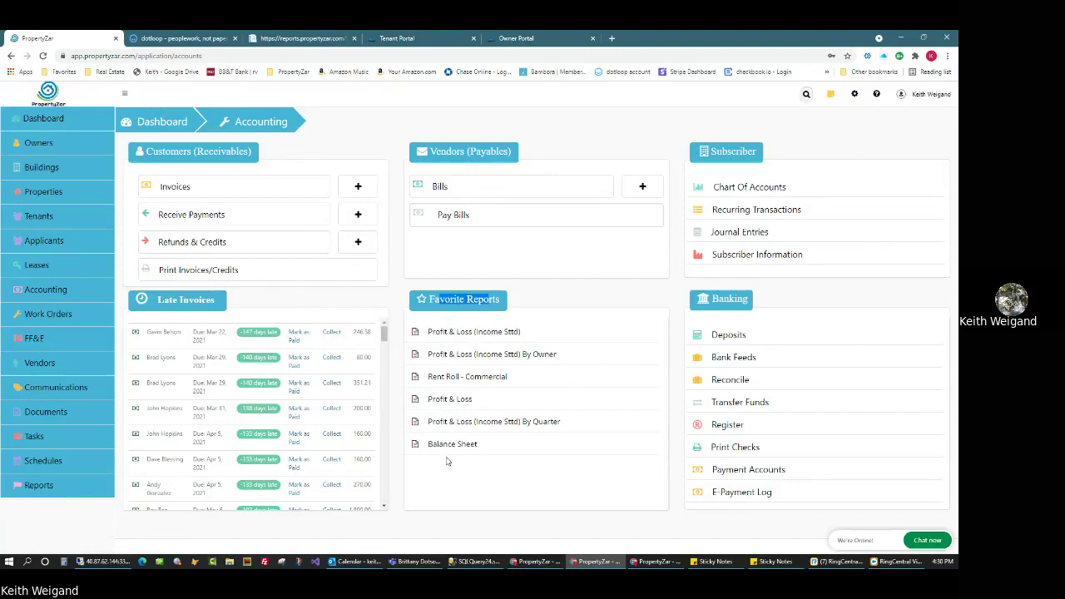
left_click_drag(428, 300, 501, 300)
left_click_drag(155, 301, 214, 310)
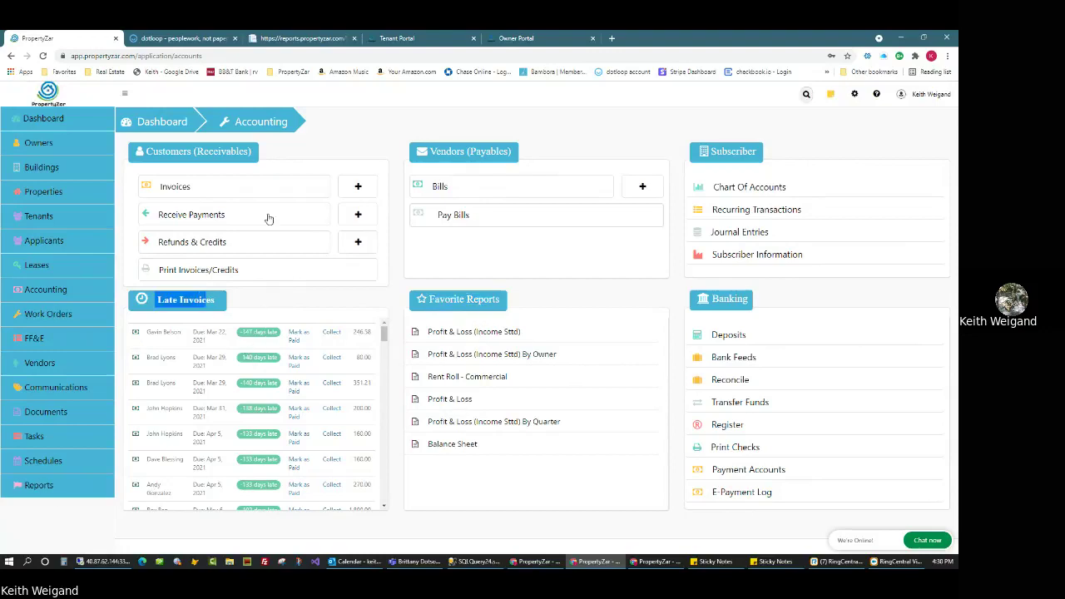
left_click(65, 120)
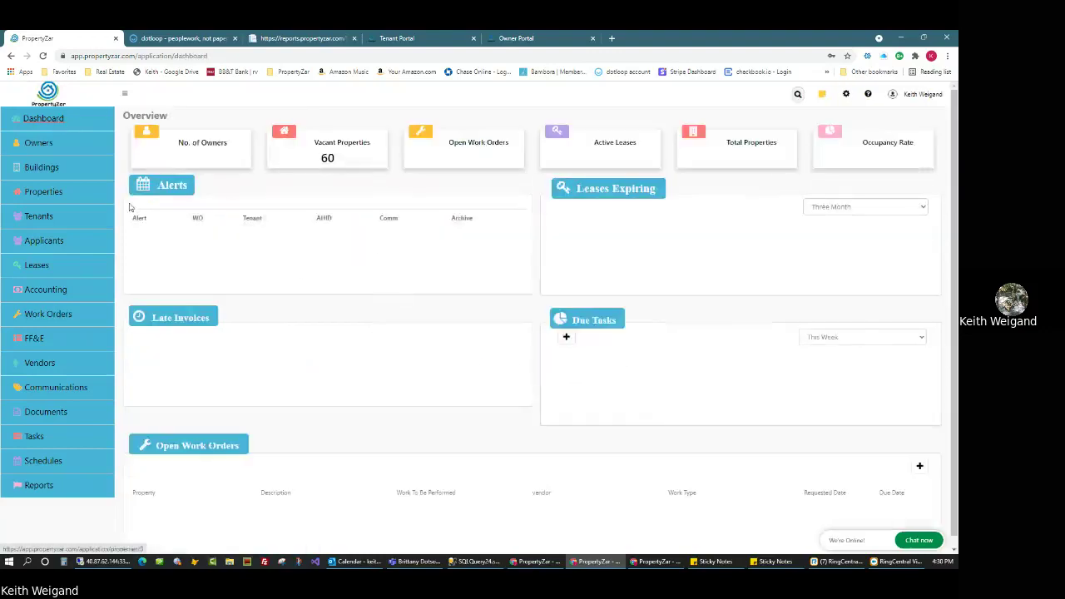
- Return to Accounting and start a new bill for the vendor Cleveland Utilities
double_click(200, 317)
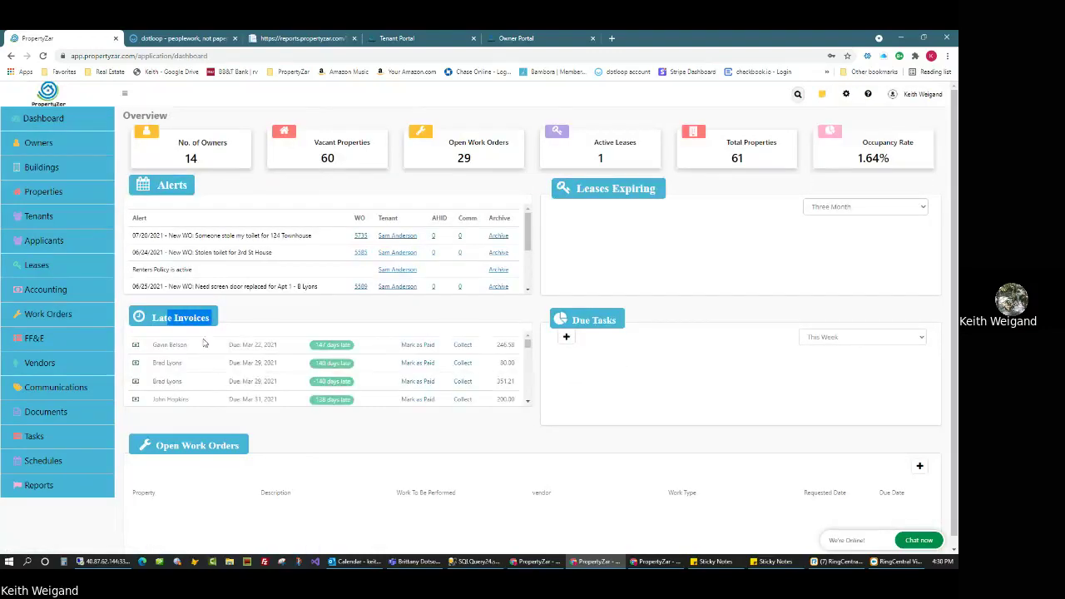
left_click(50, 290)
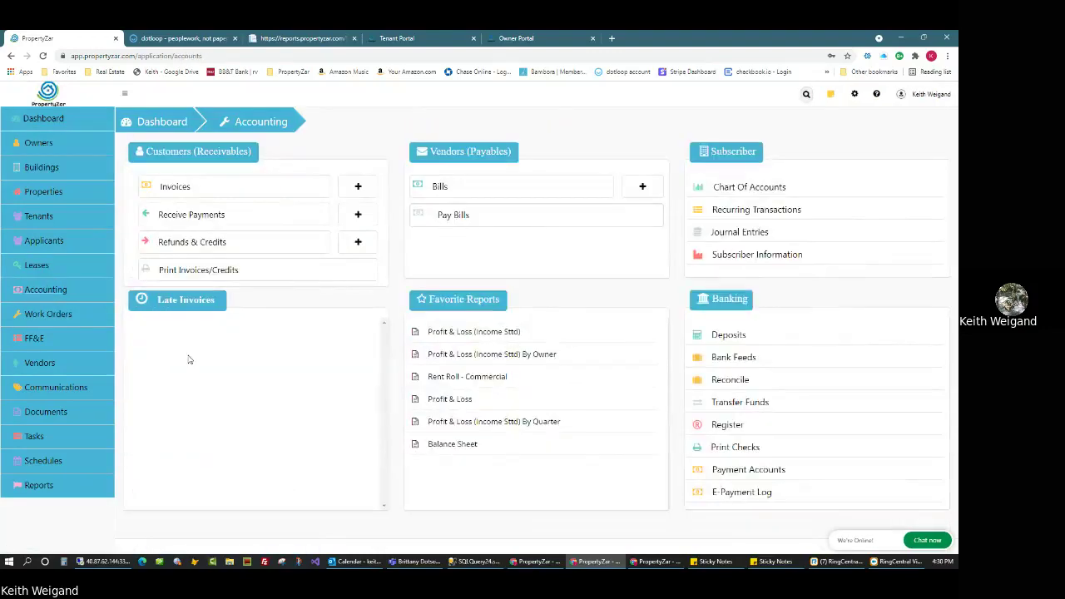
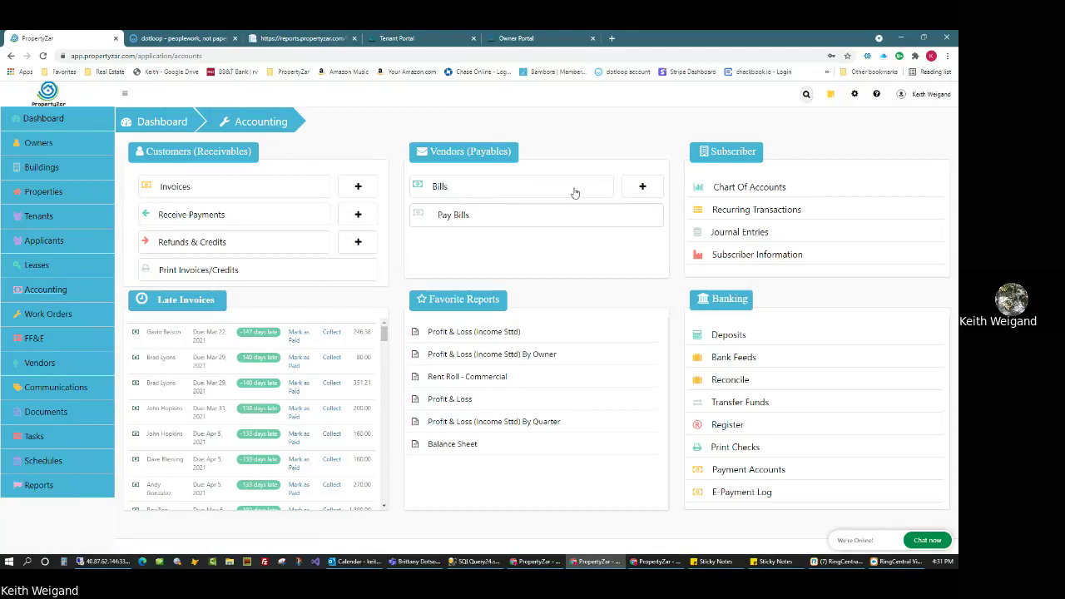
left_click(639, 189)
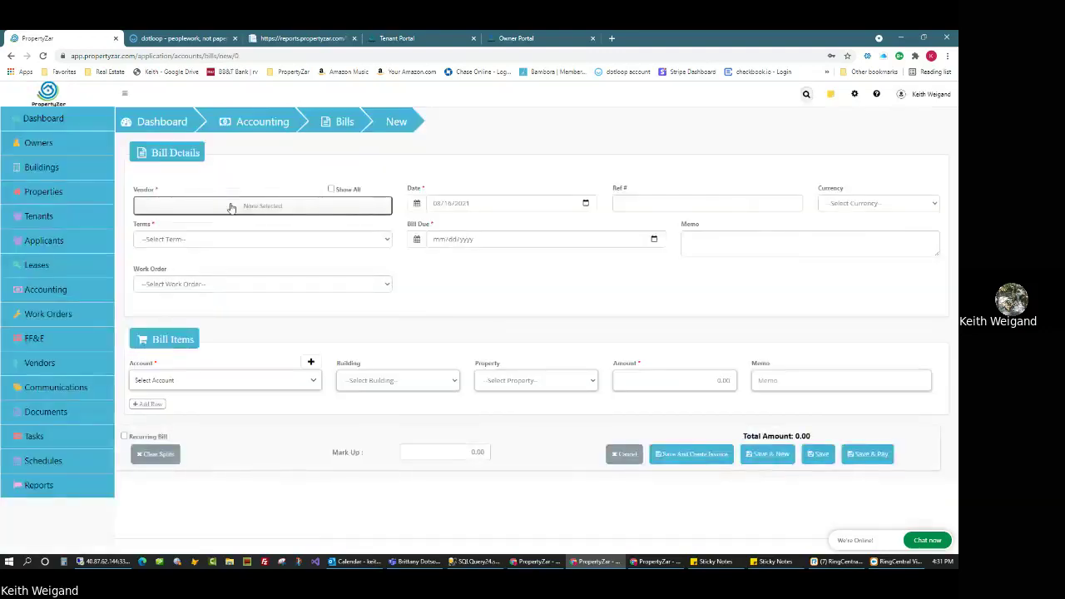
left_click(231, 207)
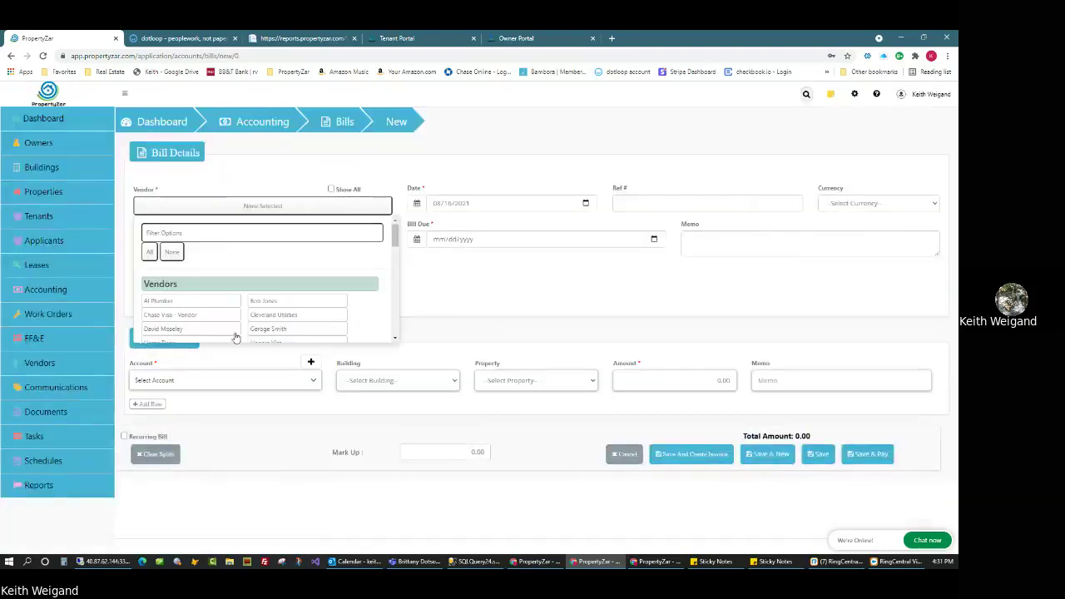
left_click(290, 316)
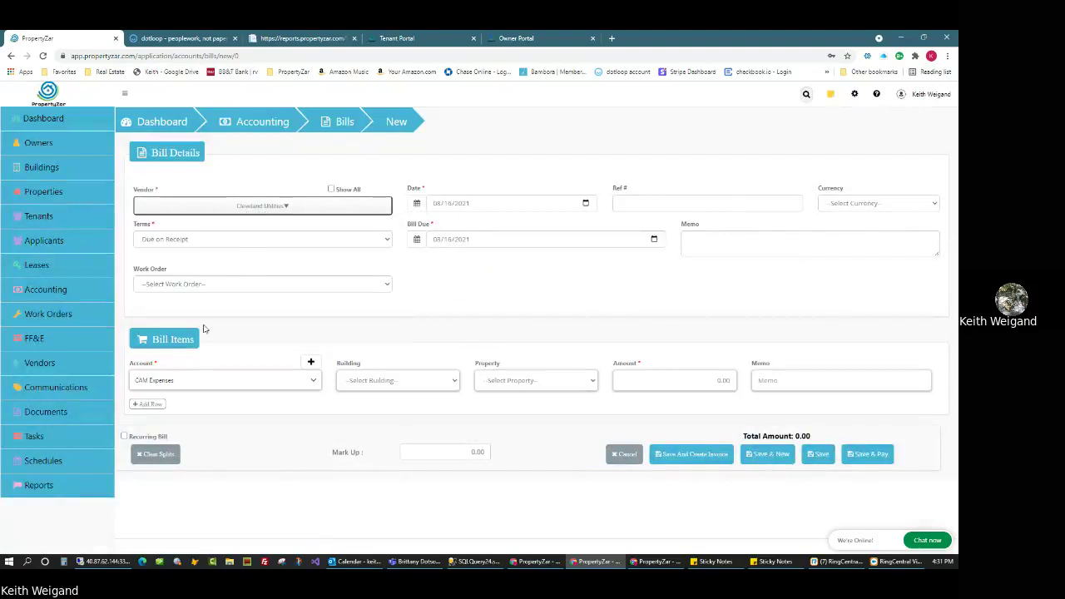
- Assign the CAM Expenses item to the Bradley Square Mall building with an amount of 1,200.00, and save the bill with invoice creation
left_click(736, 380)
left_click(402, 380)
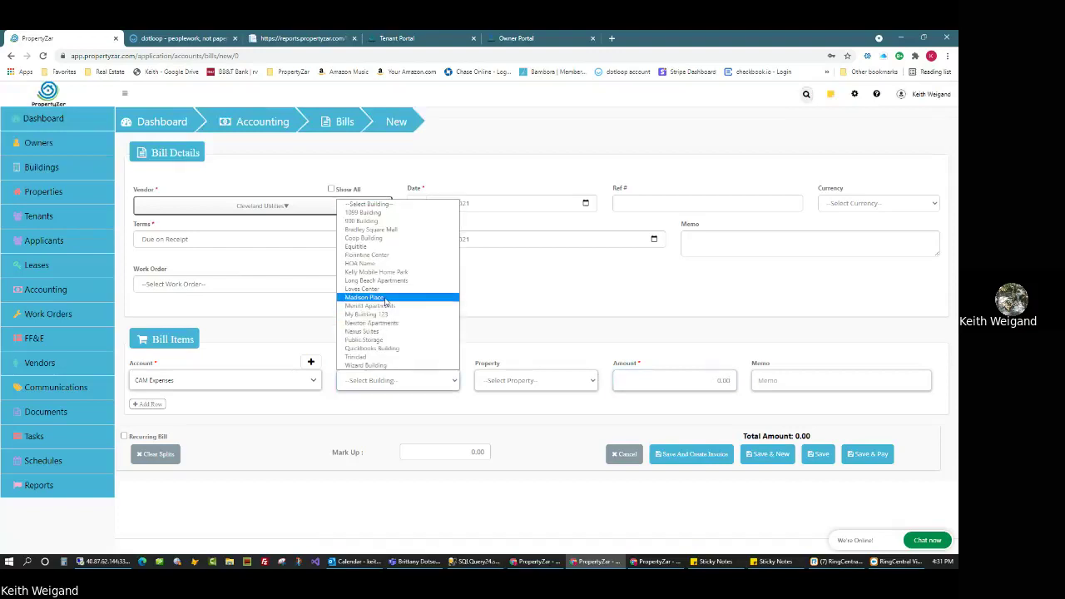
left_click(371, 230)
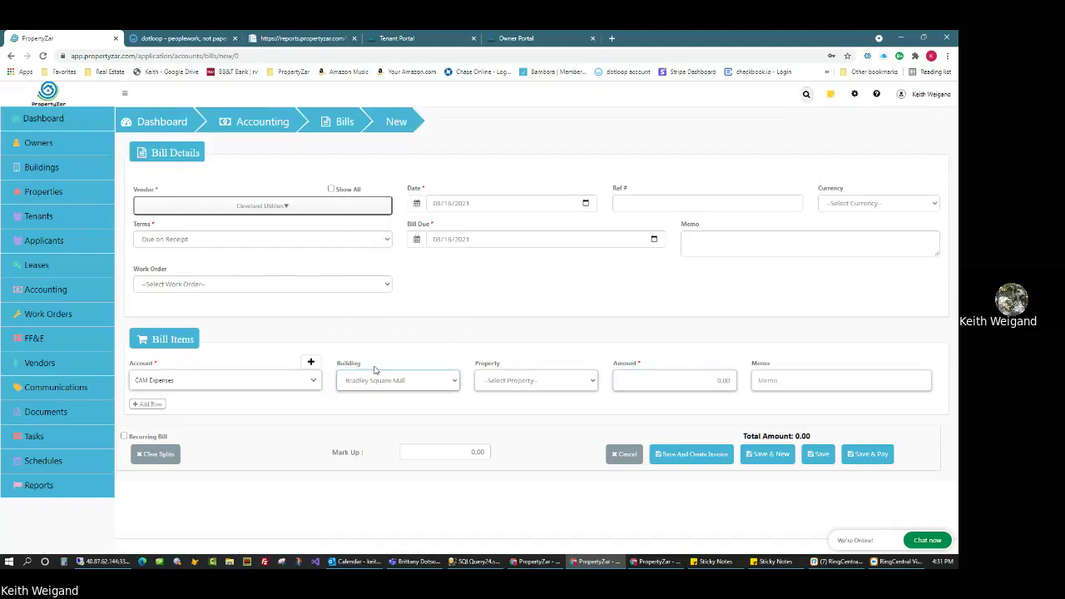
left_click(735, 379)
type("1.20000")
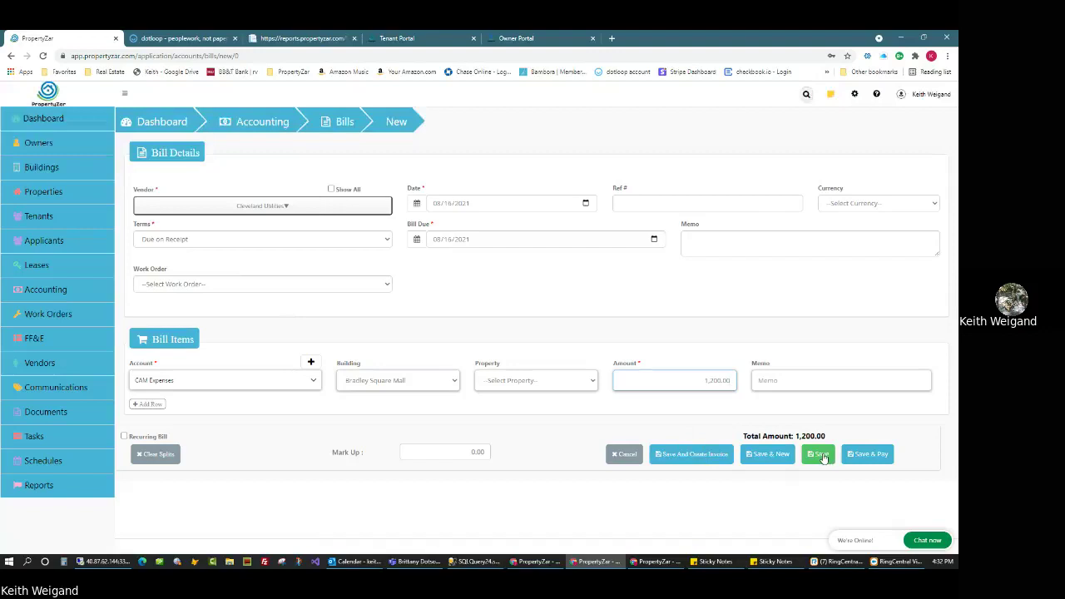
left_click(464, 451)
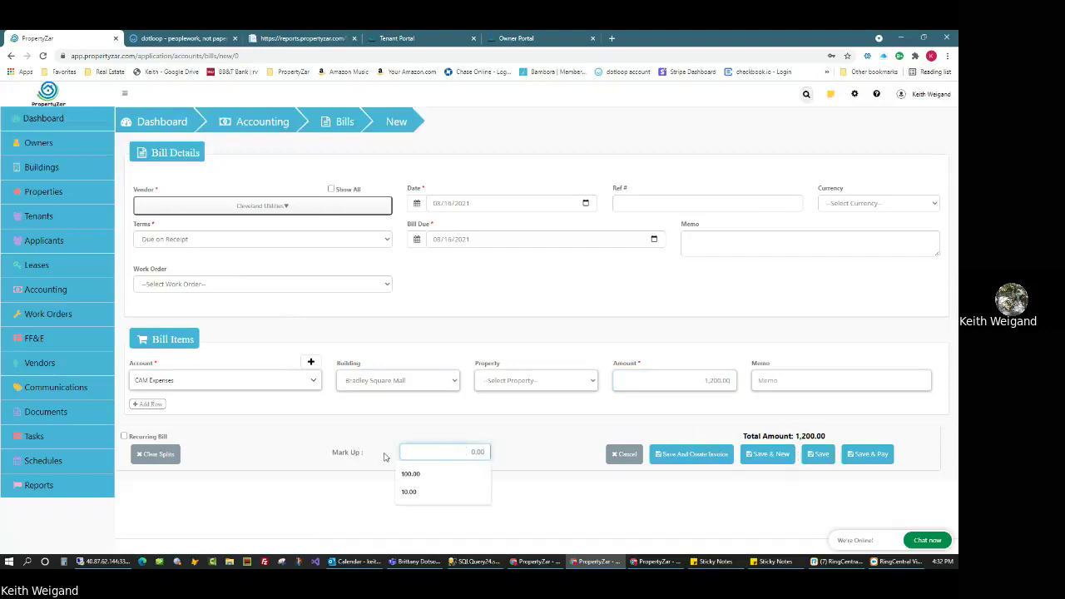
left_click(678, 457)
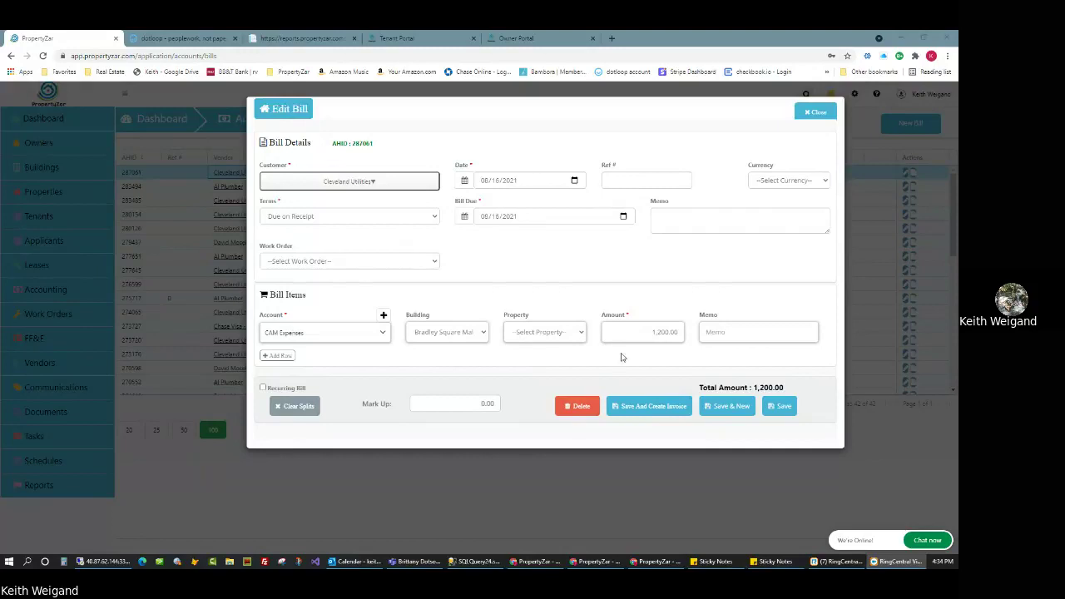
- Review the building and amount in the reopened Cleveland Utilities bill, and save it with invoice creation
left_click(653, 331)
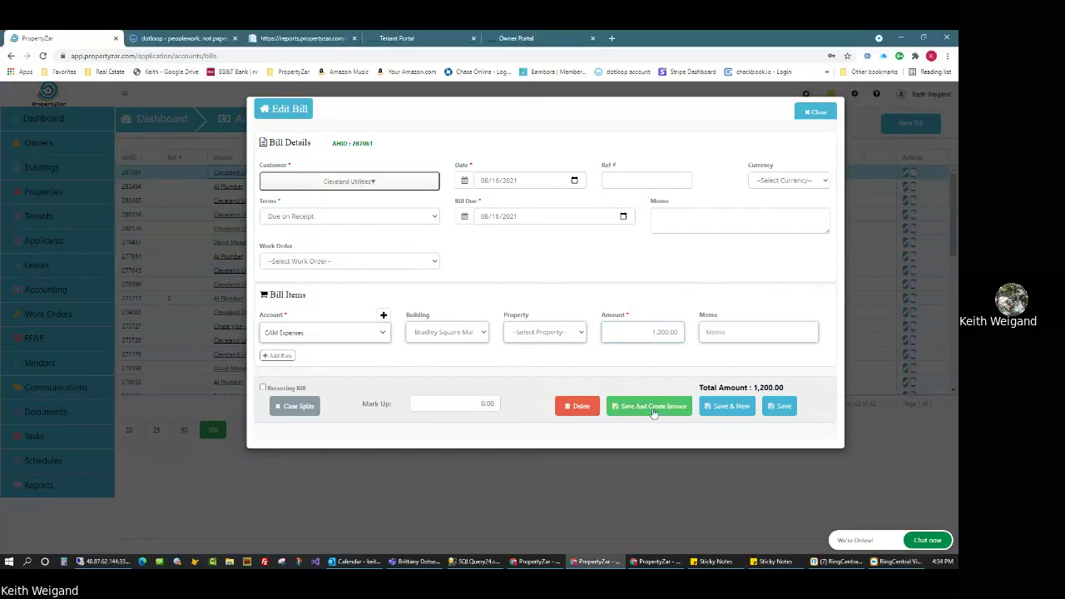
double_click(417, 314)
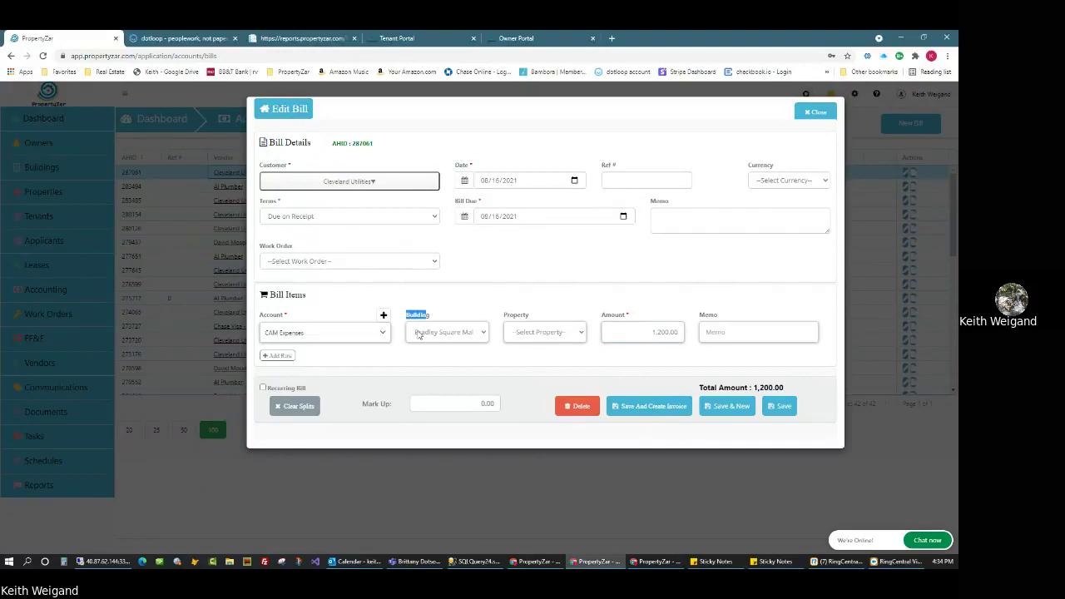
left_click(647, 407)
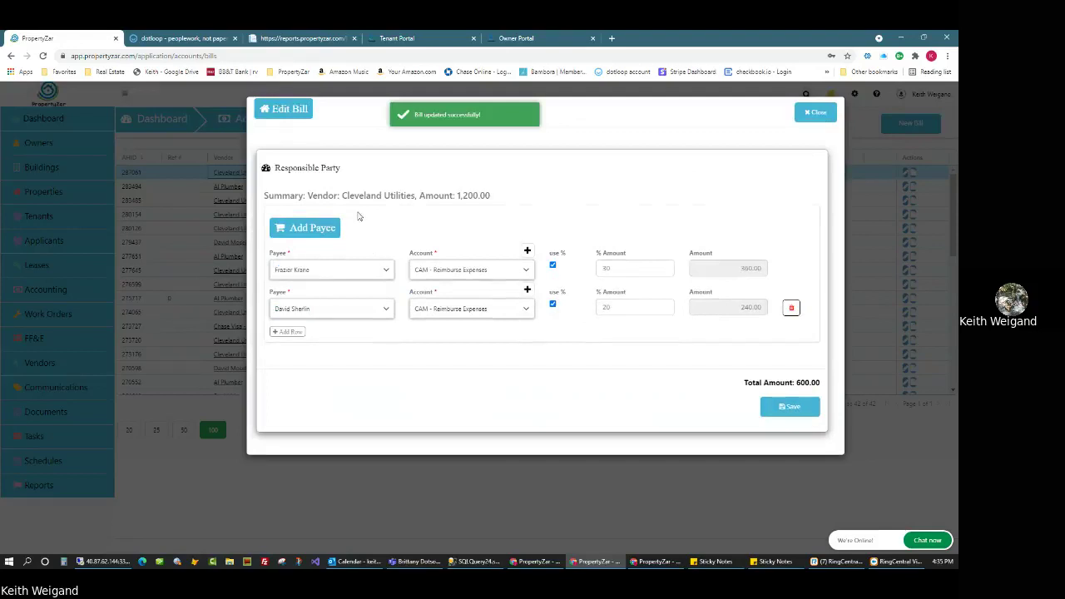
- Examine each payee's percentage and amount in the Responsible Party split of the Cleveland Utilities bill
left_click_drag(272, 254, 290, 258)
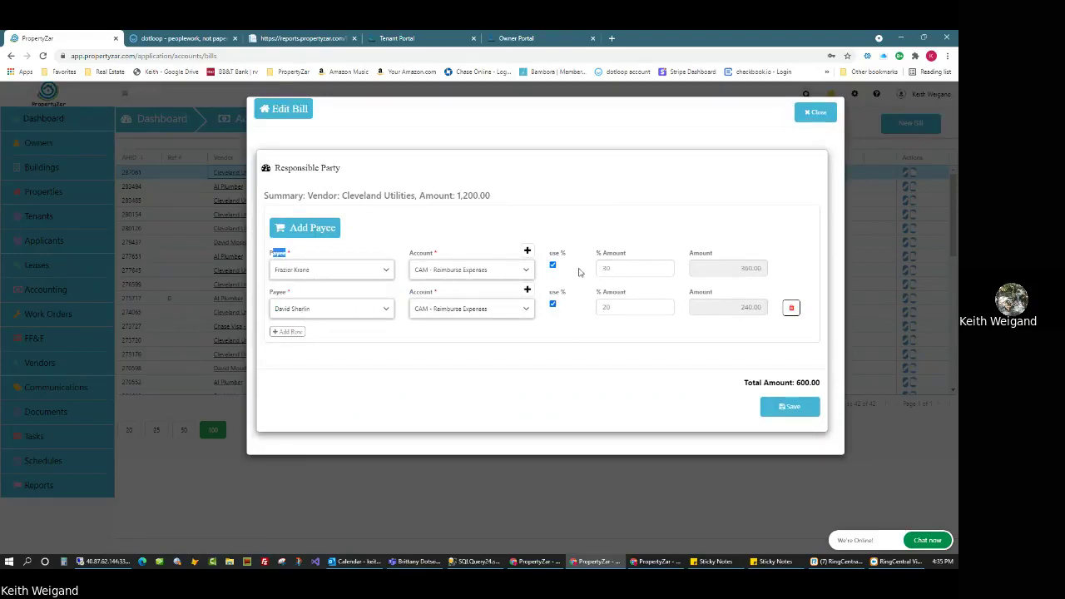
double_click(610, 268)
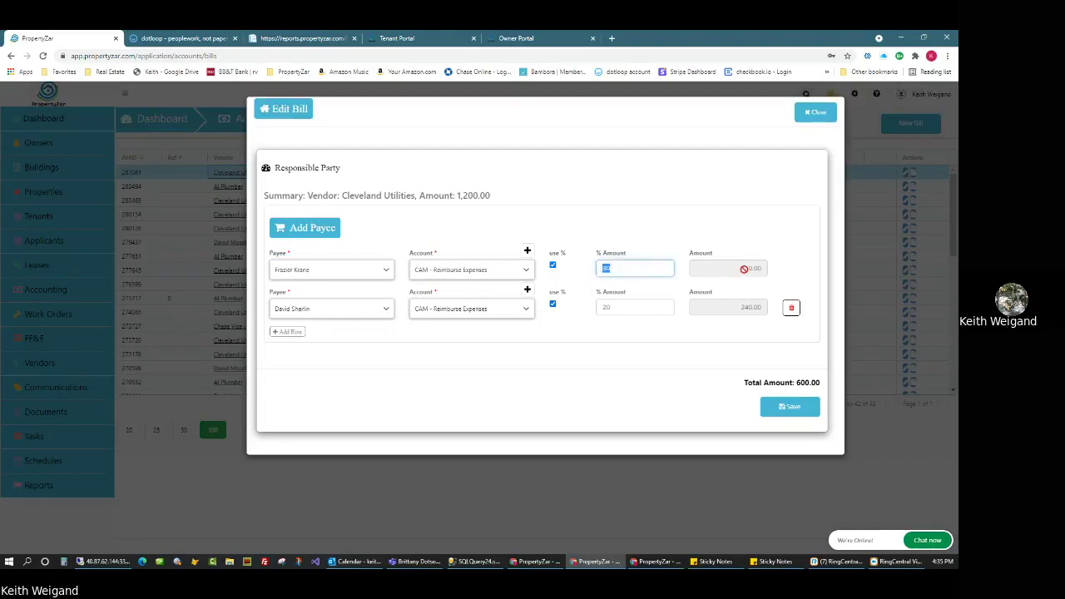
left_click(648, 307)
left_click_drag(733, 307, 771, 307)
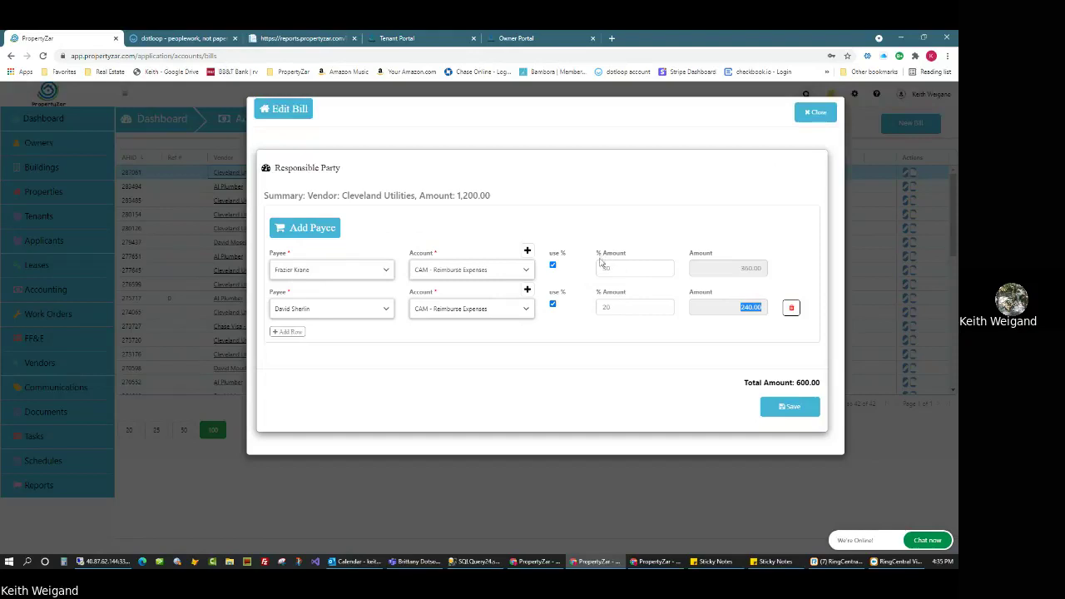
double_click(635, 267)
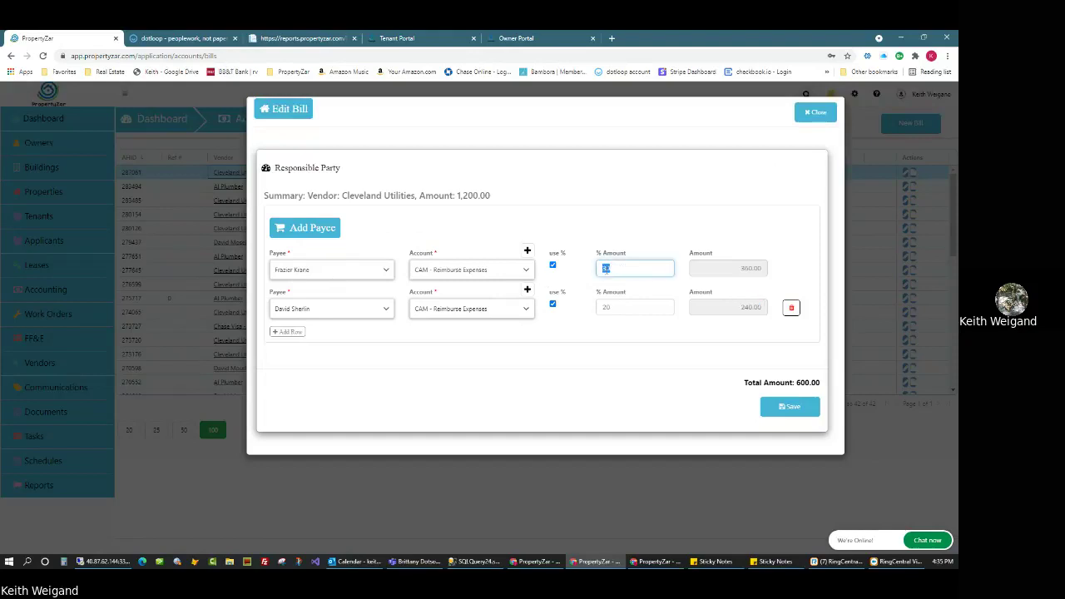
double_click(608, 307)
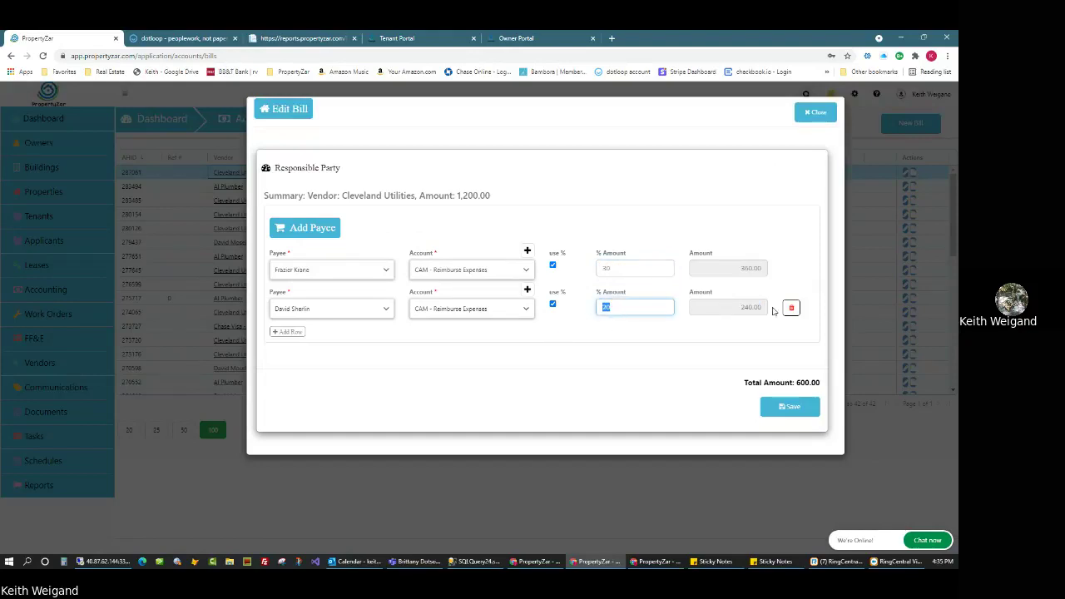
left_click(744, 307)
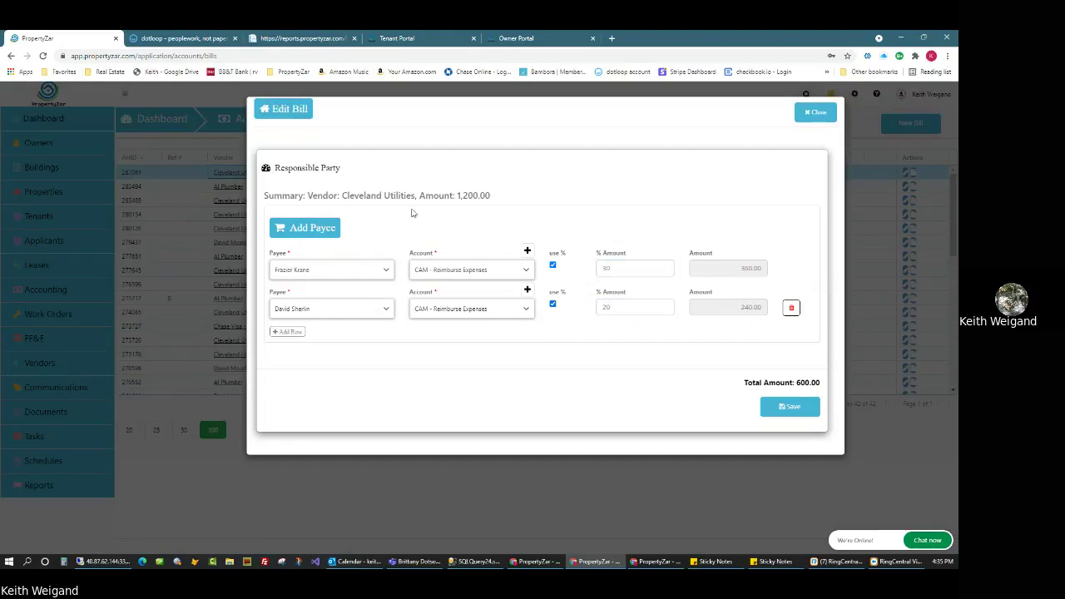
- Save the payee allocations of the 1,200.00 Cleveland Utilities bill and close the bill editor
left_click_drag(457, 195, 504, 200)
left_click(793, 409)
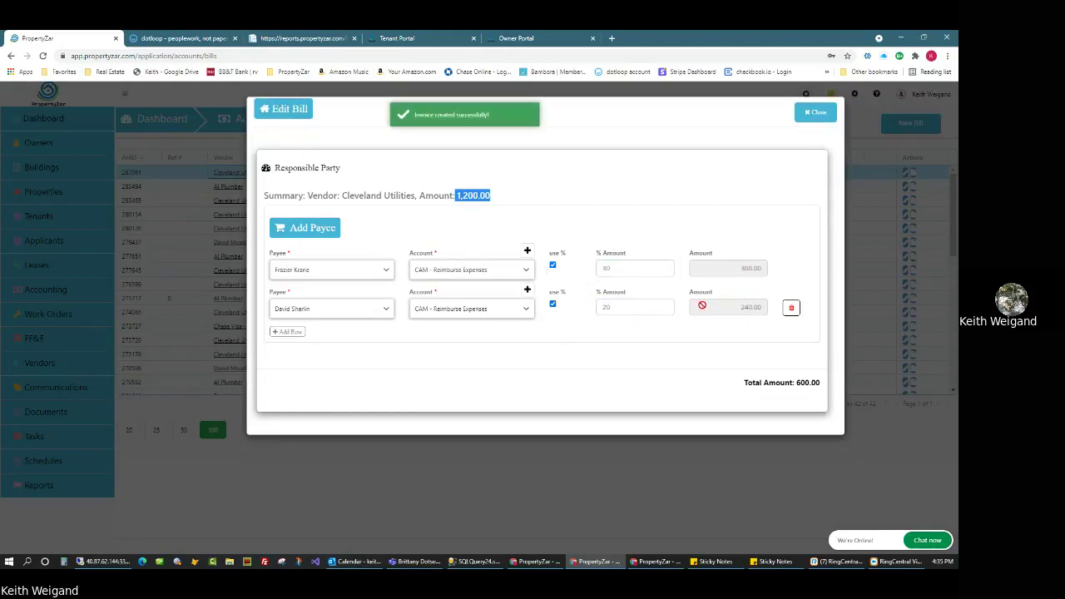
left_click(818, 113)
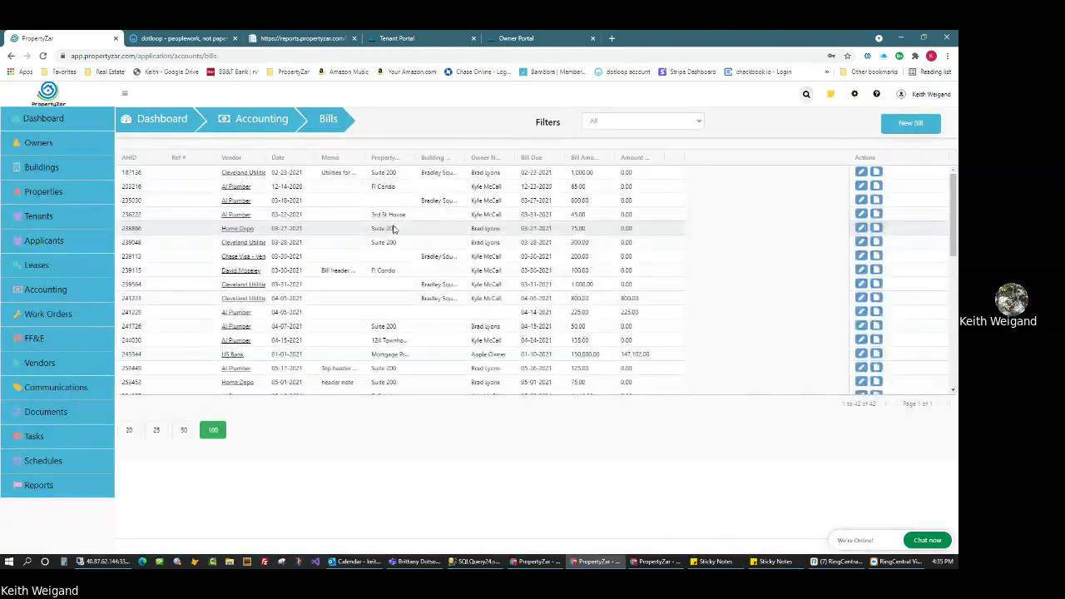
- Review the newest bills and the newest invoices by sorting each list by AHID in descending order
left_click(131, 157)
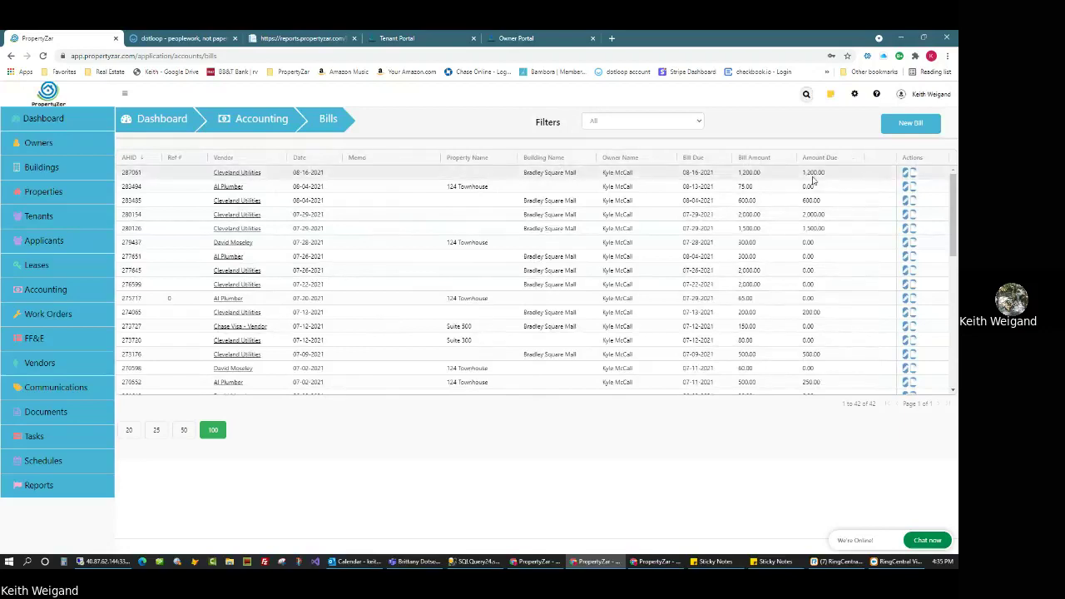
left_click(258, 125)
left_click(197, 192)
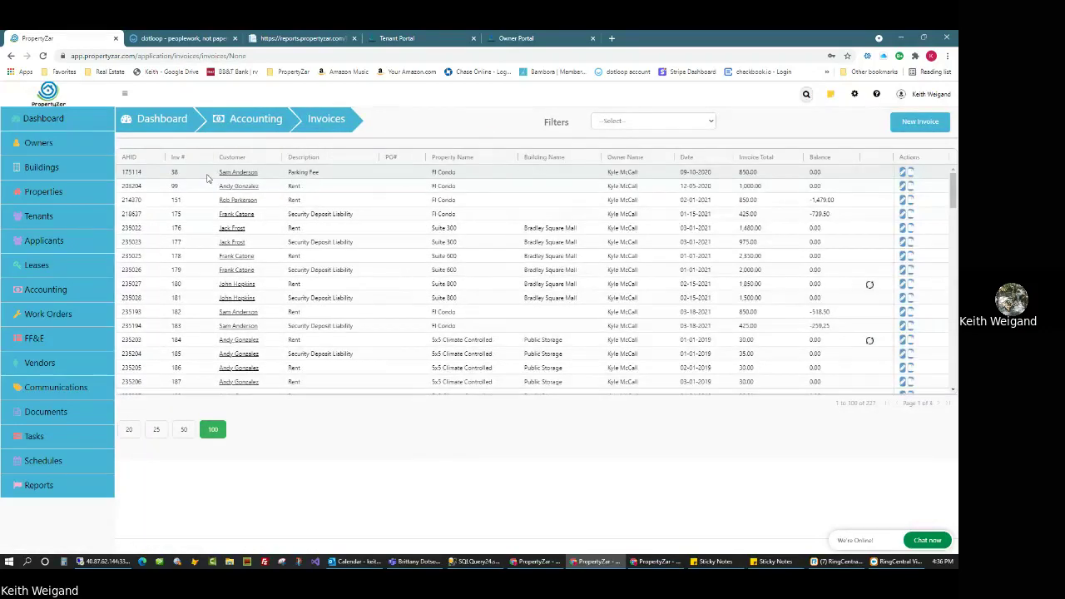
left_click(148, 160)
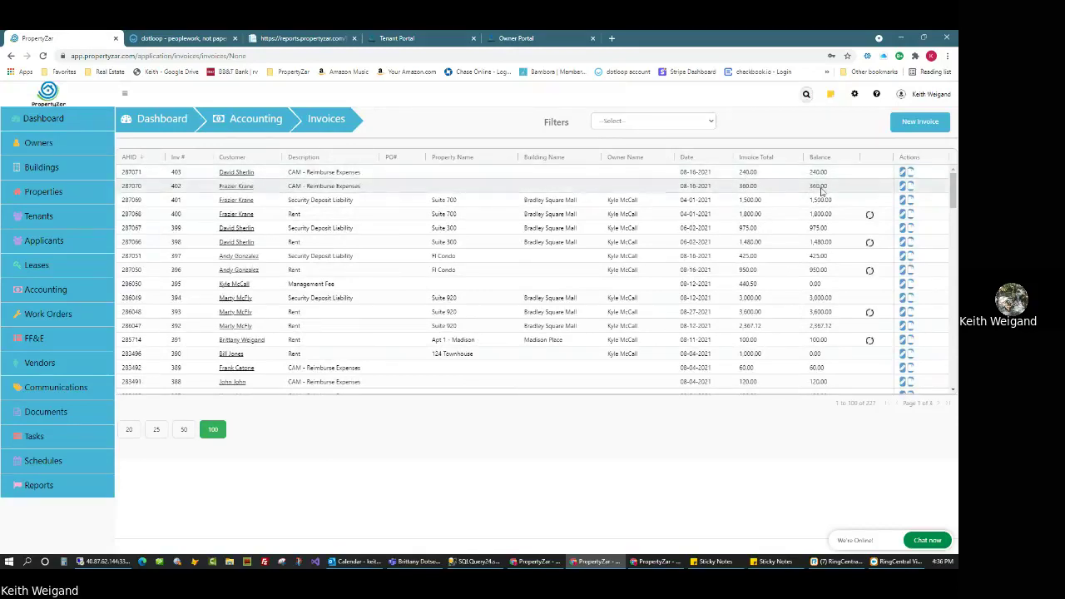
- Check the tenant's balance on the Tenant Portal dashboard and return to the invoices list
left_click(388, 39)
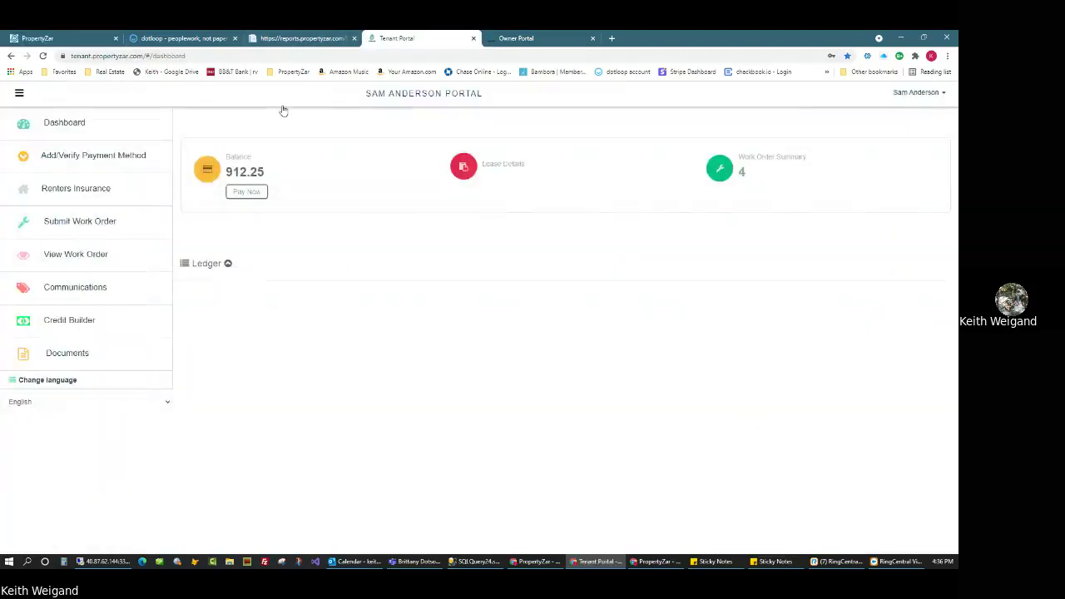
left_click_drag(227, 171, 276, 178)
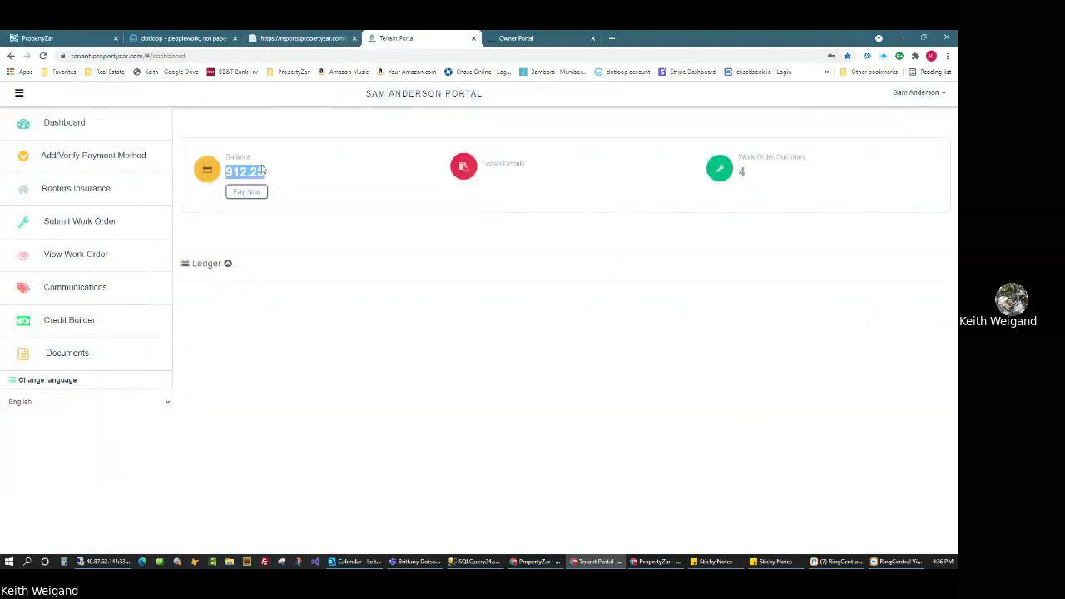
left_click(84, 38)
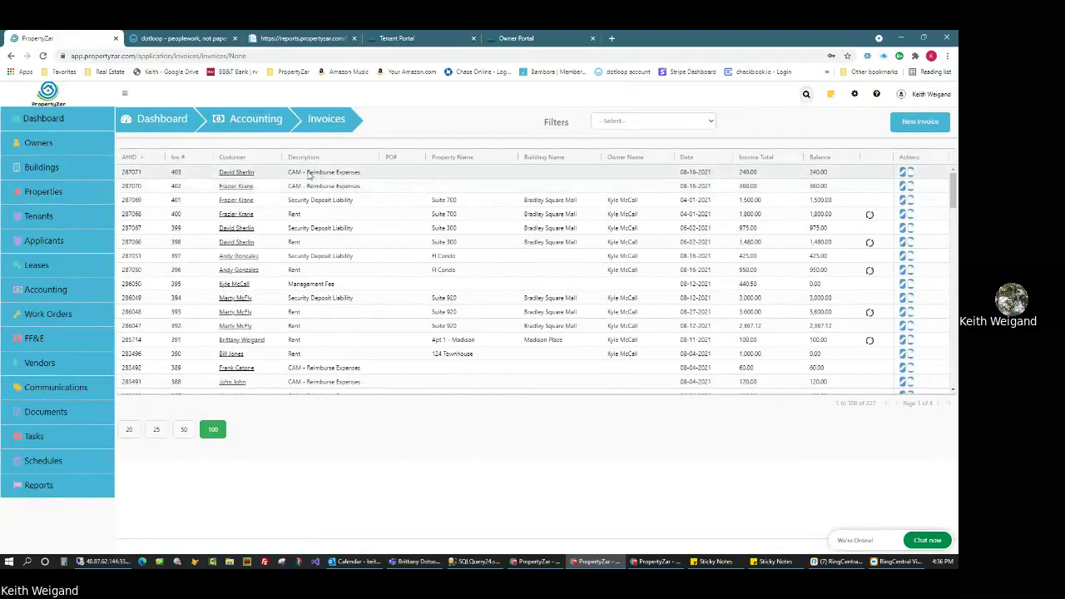
- View the Work Orders list and find where tenants submit work orders in the Tenant Portal
left_click(57, 308)
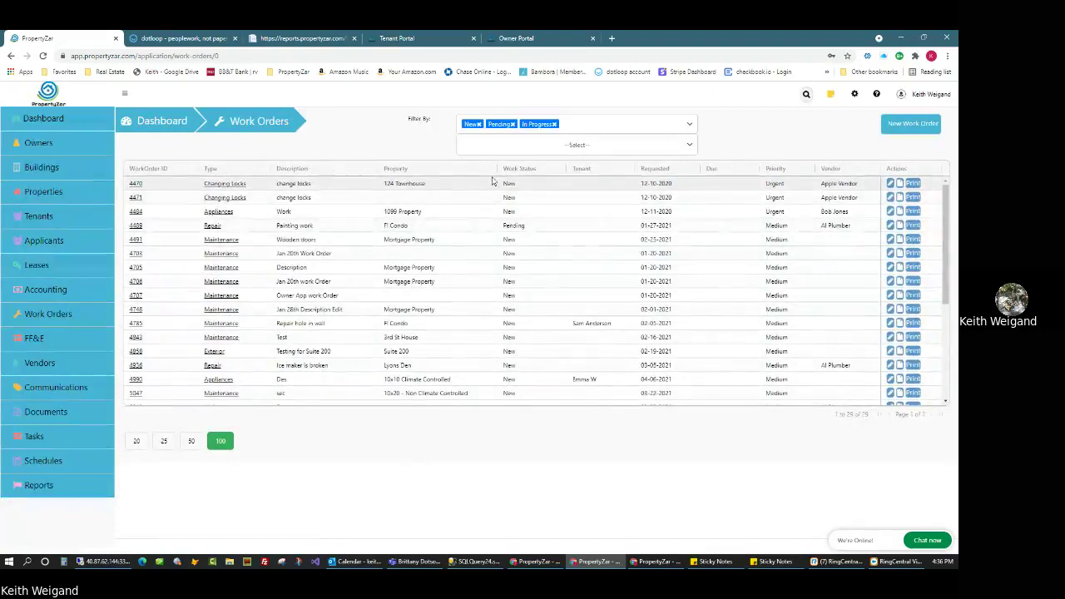
left_click(369, 42)
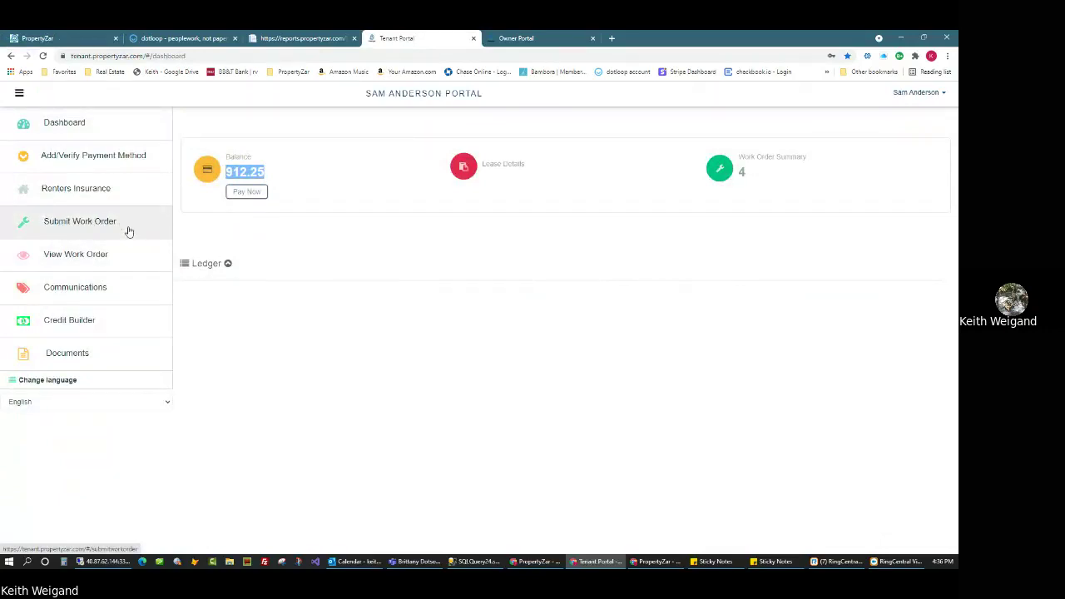
left_click(77, 42)
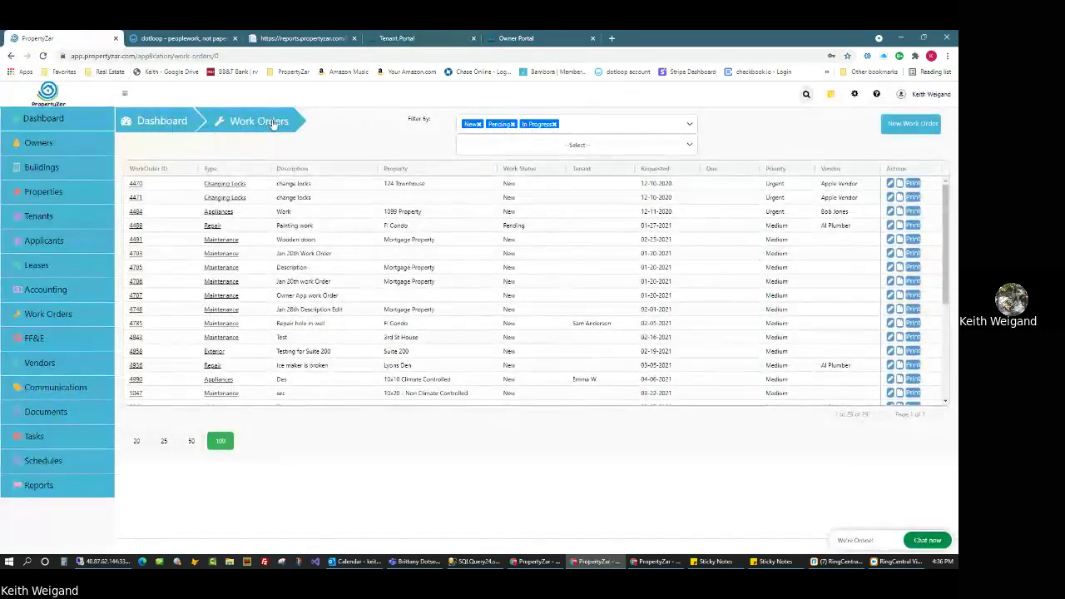
- Start a new work order with entry allowed and put the cursor in its entry instructions
left_click(913, 127)
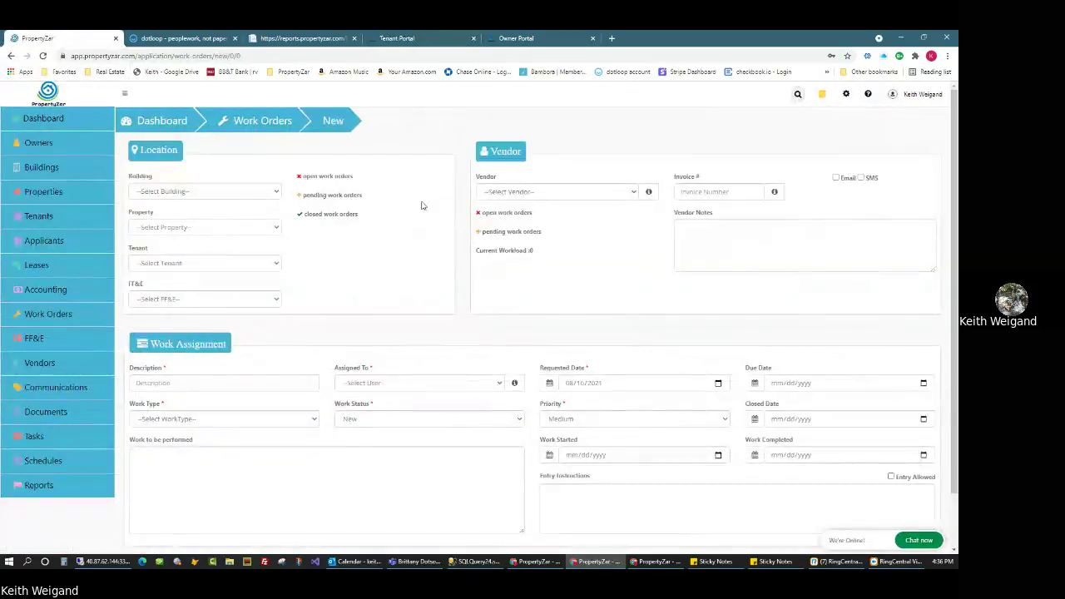
scroll(387, 268, "down", 1)
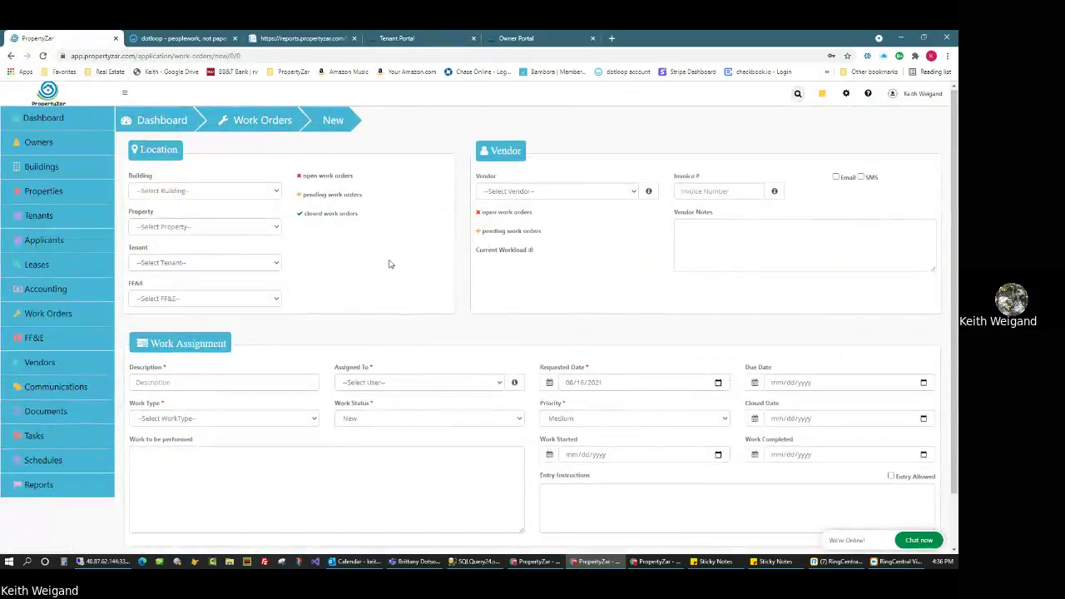
left_click(466, 416)
left_click(892, 427)
left_click(661, 442)
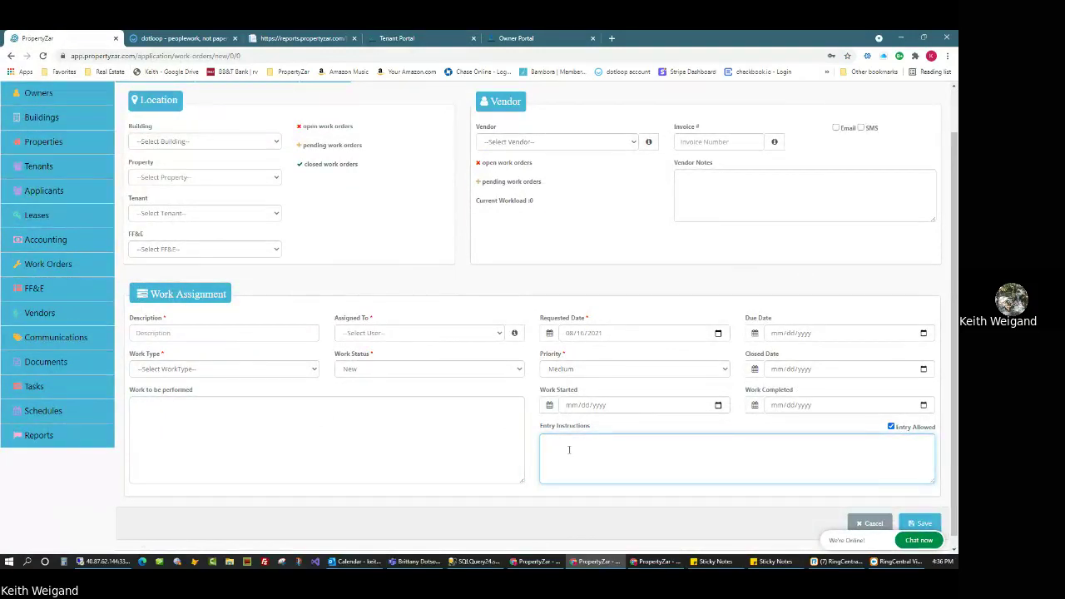
- Compare the open and pending work orders of the vendors Al Plumber and Apple Vendor
scroll(570, 449, "up", 1)
left_click(496, 193)
left_click(499, 211)
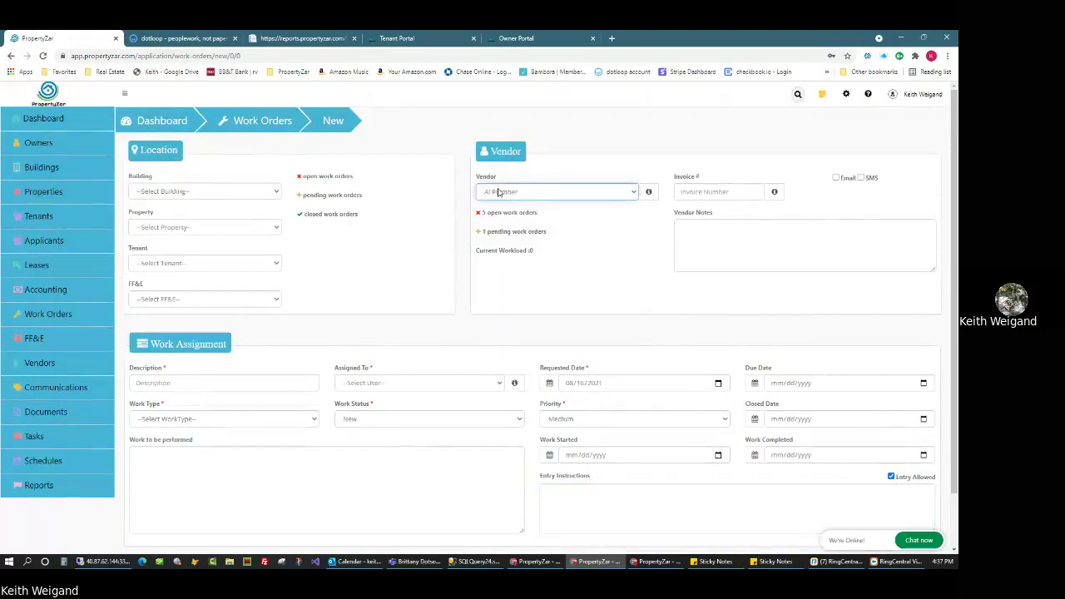
double_click(483, 213)
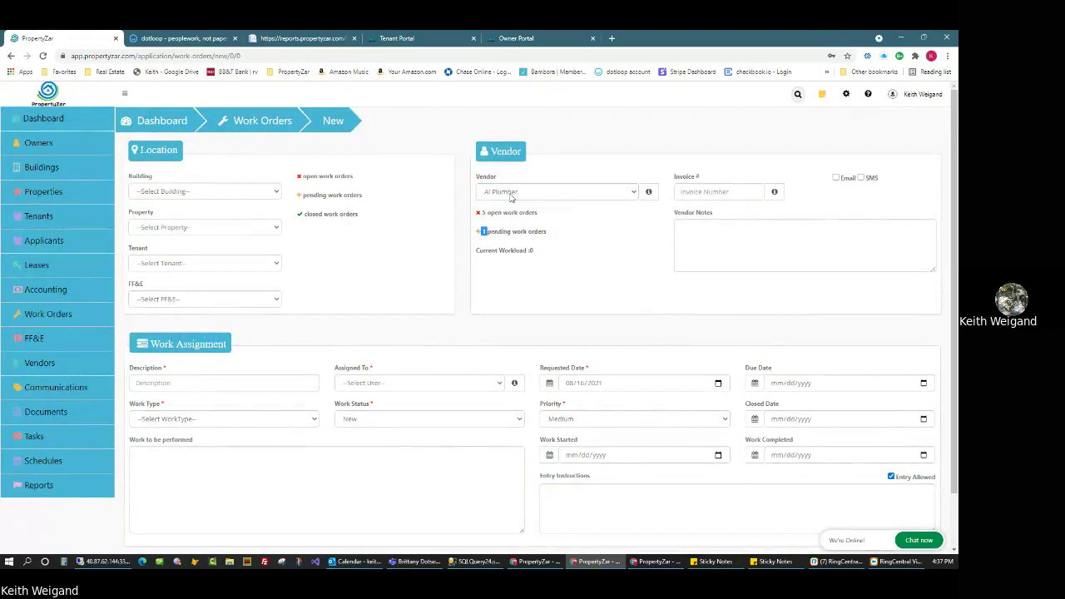
left_click(508, 193)
left_click(512, 222)
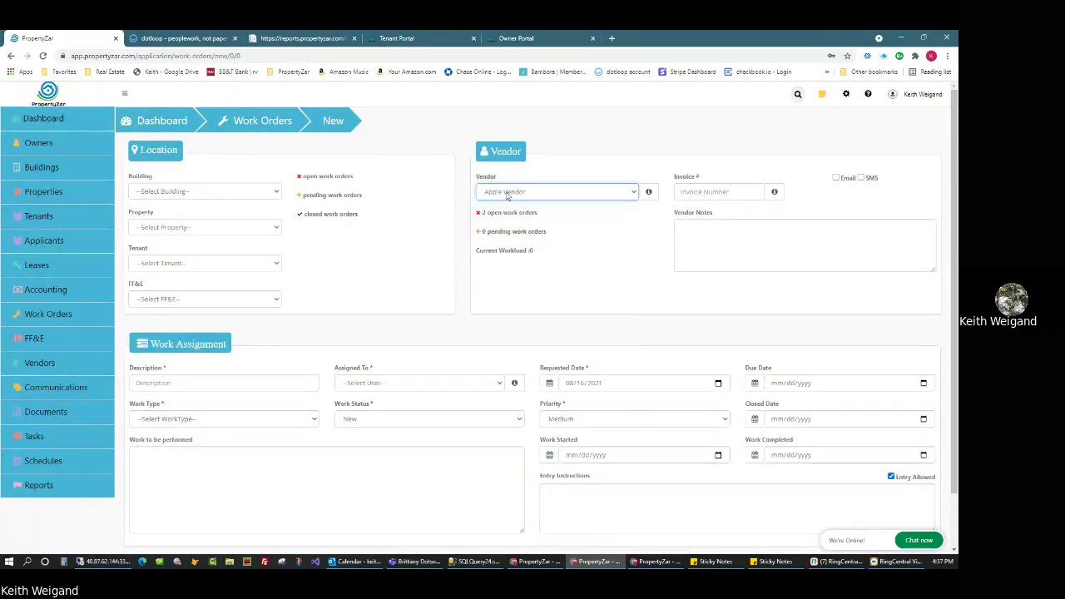
- Set the work order's vendor to Al Plumber and enable both Email and SMS notification
left_click(508, 199)
left_click(507, 221)
left_click(836, 179)
left_click(861, 179)
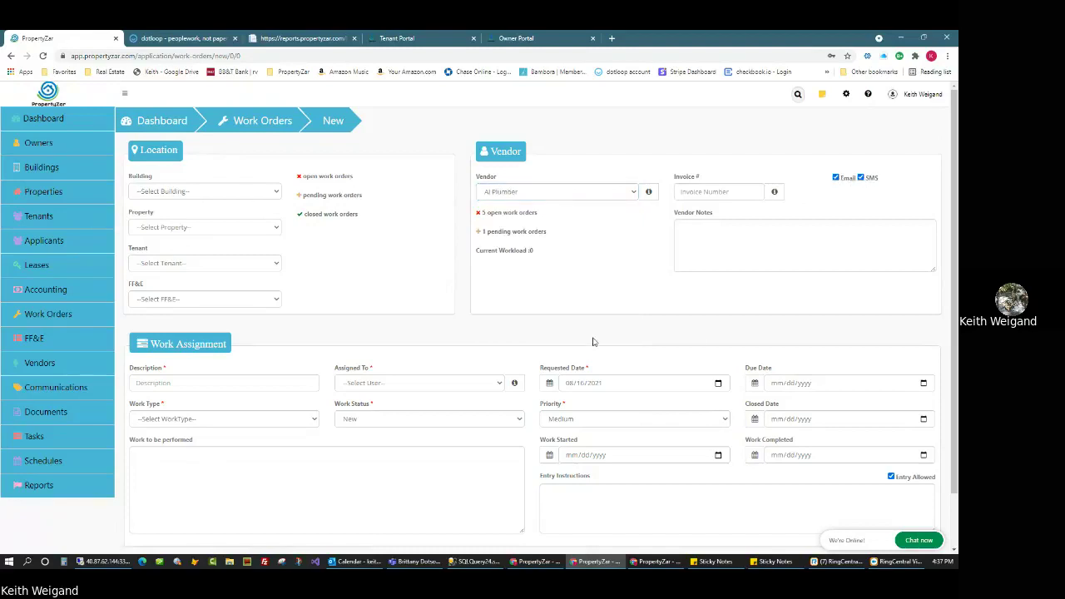
- Set the work order's property to 124 Townhouse
scroll(511, 354, "down", 2)
left_click(920, 511)
left_click(158, 228)
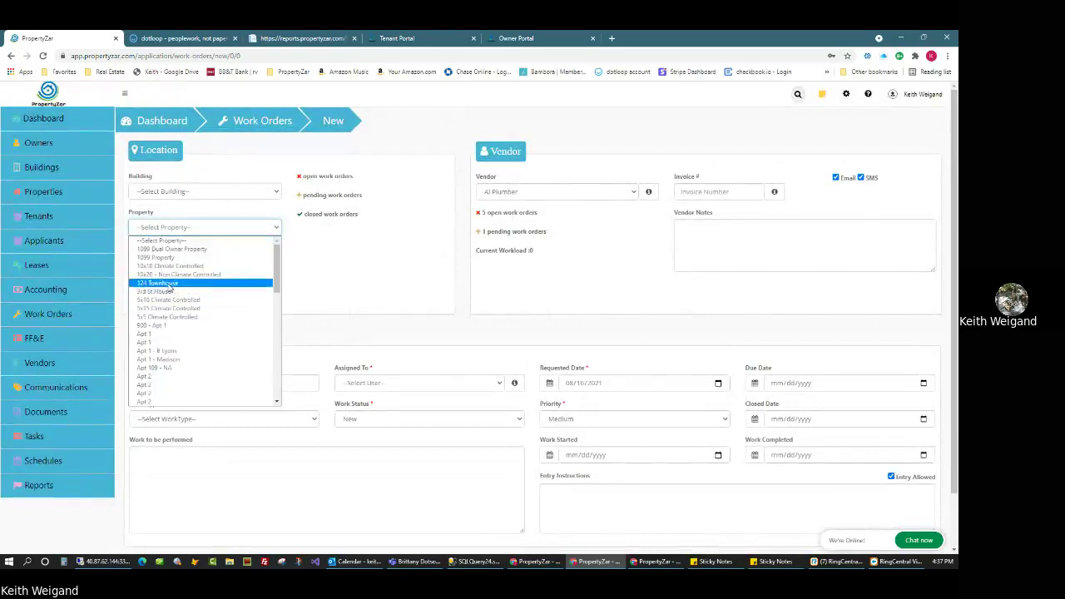
left_click(170, 283)
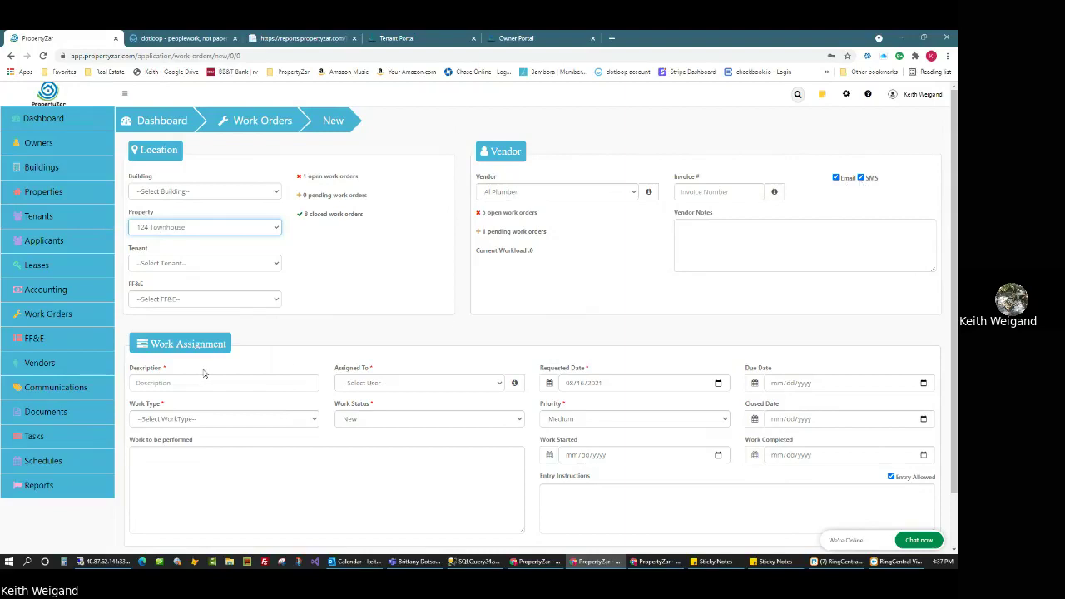
left_click(167, 381)
left_click(246, 315)
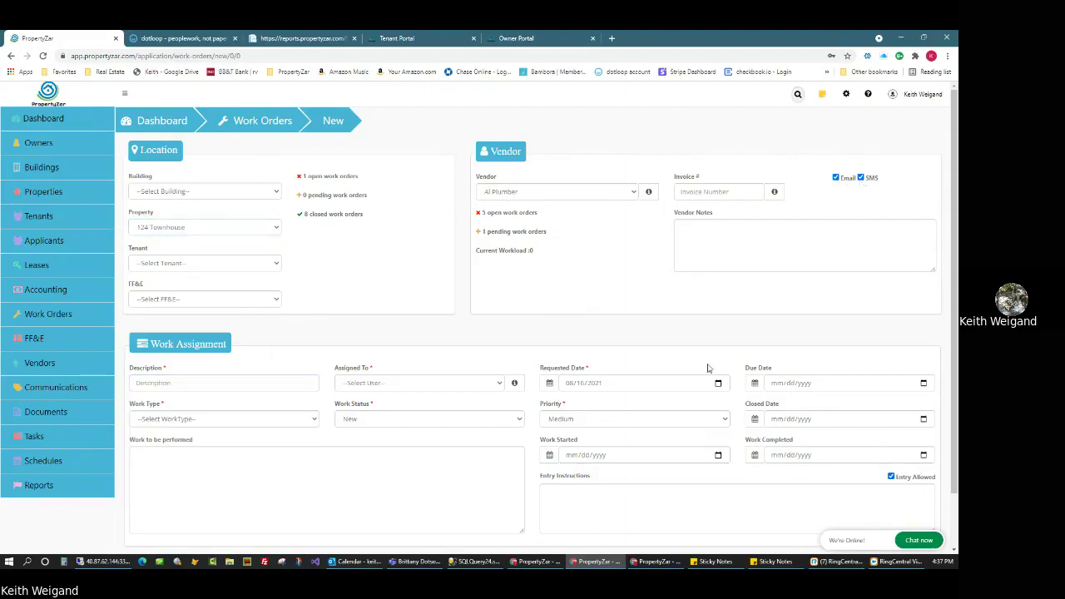
scroll(608, 347, "down", 1)
scroll(607, 347, "up", 1)
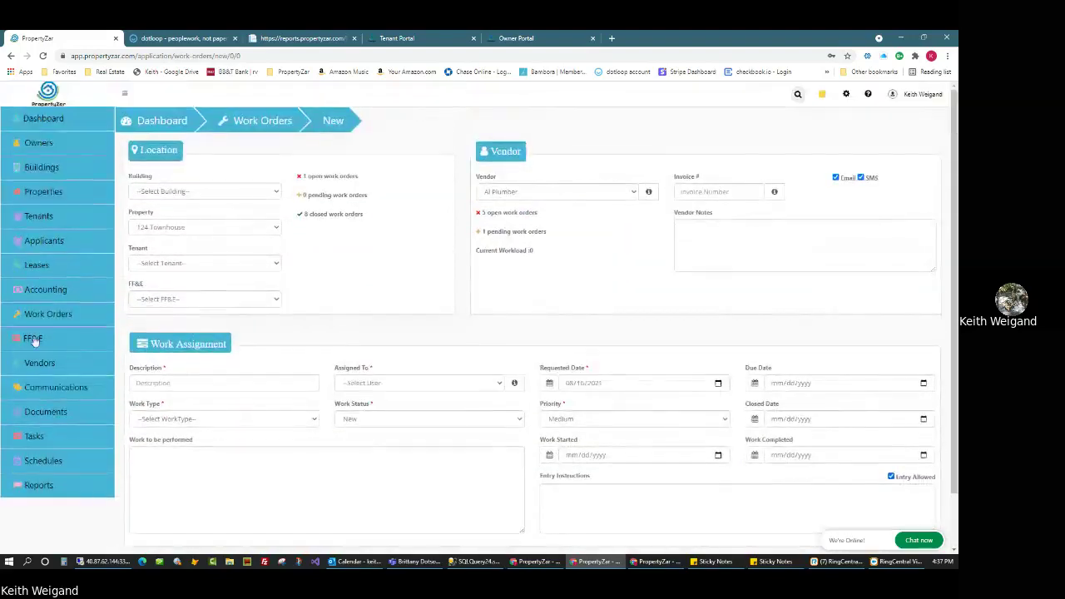
- Open the Maytag Refrigerator record in FF&E and review its warranty information and documents sections
left_click(35, 339)
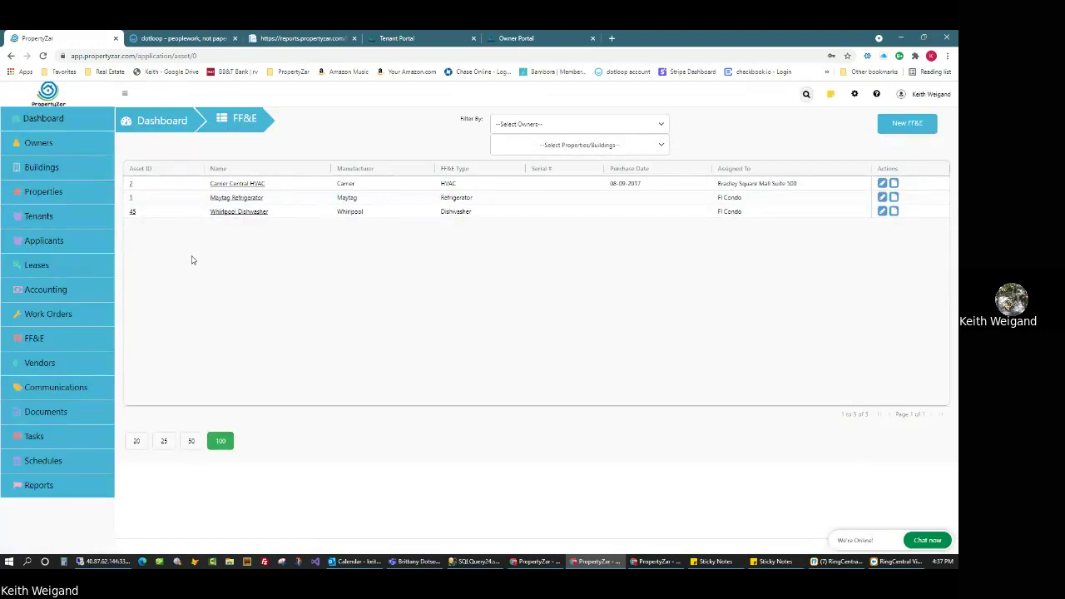
left_click(226, 198)
left_click_drag(573, 149, 652, 150)
scroll(608, 280, "down", 1)
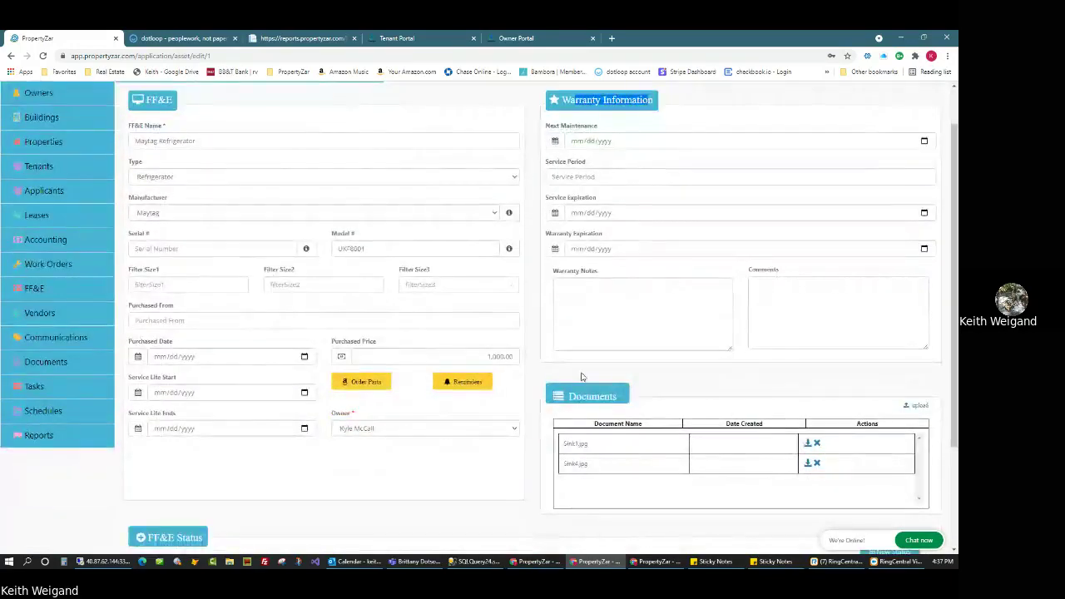
left_click_drag(563, 397, 569, 396)
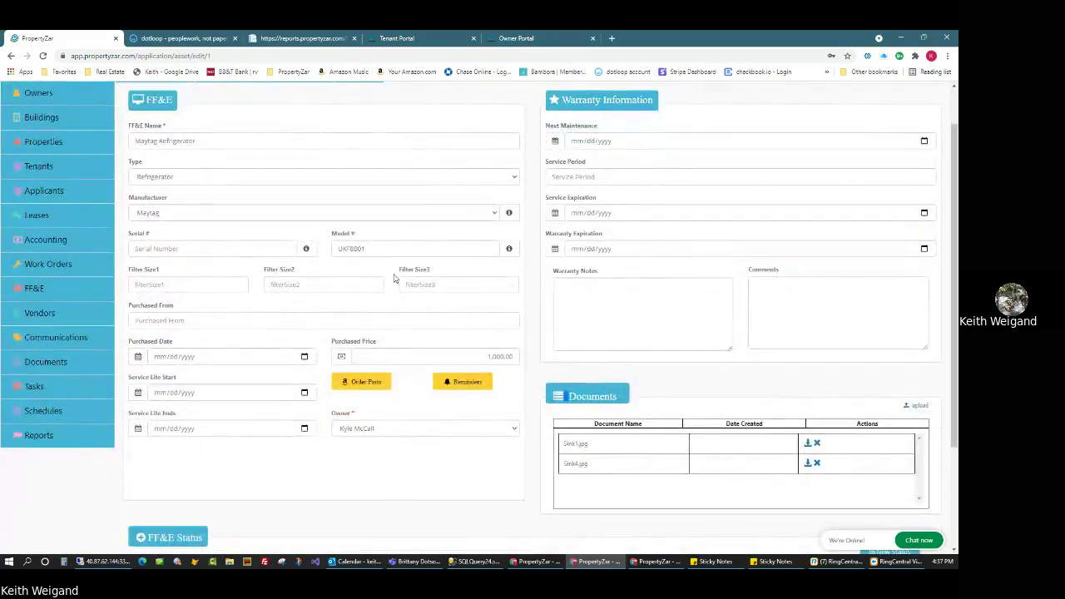
- Examine the refrigerator's FF&E name and its three filter size fields
left_click_drag(191, 140, 128, 144)
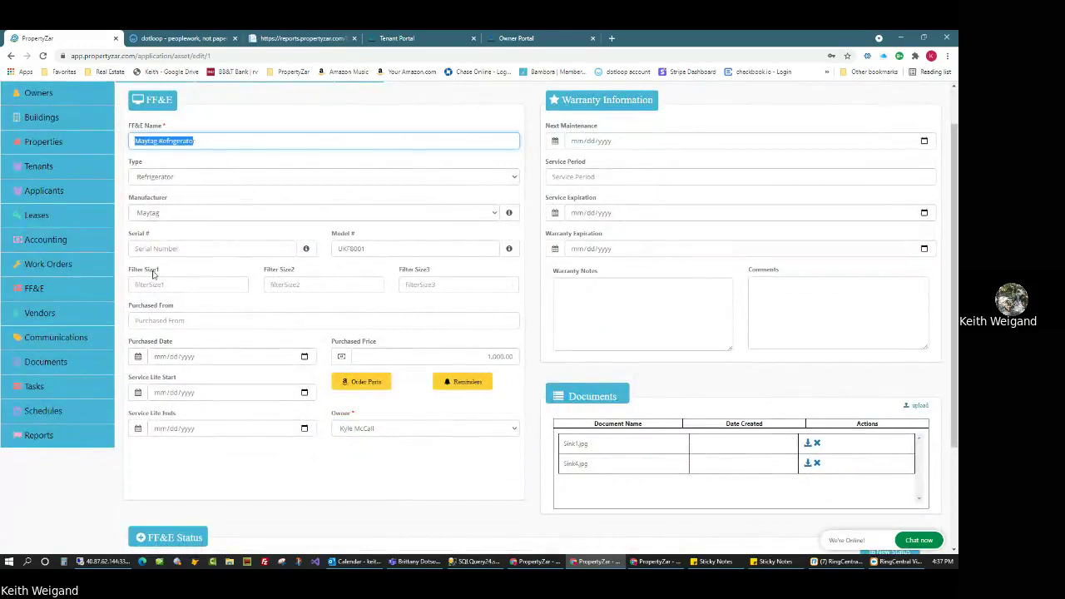
left_click(146, 287)
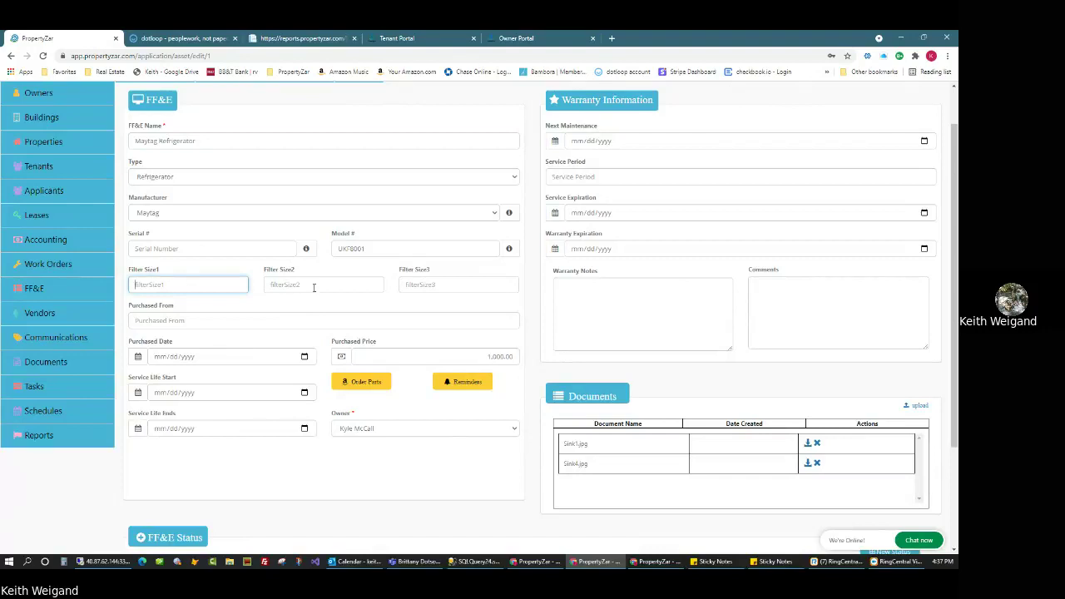
triple_click(191, 141)
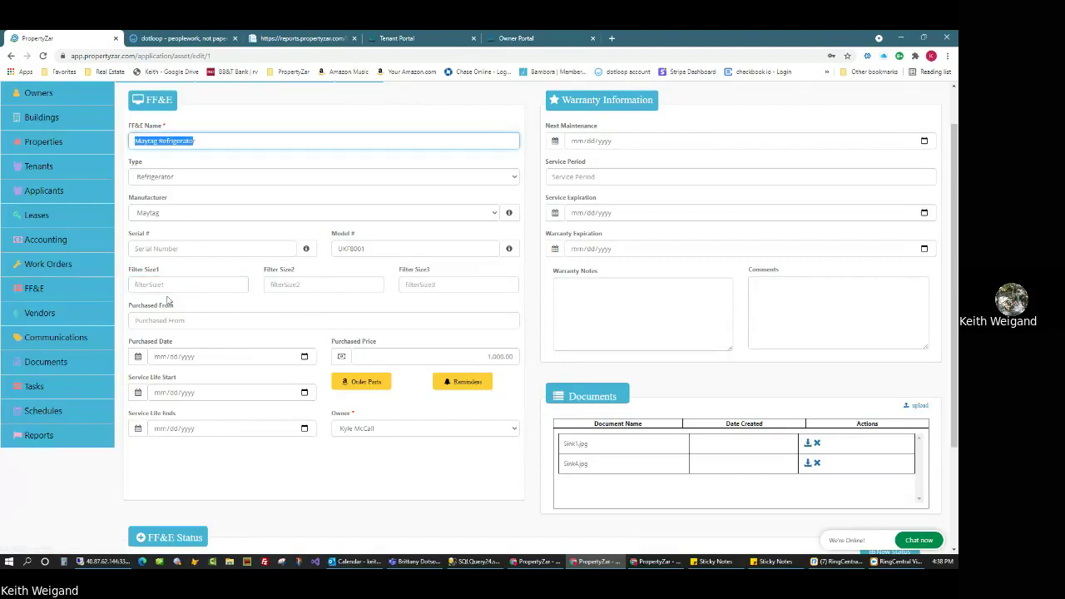
left_click_drag(133, 270, 437, 274)
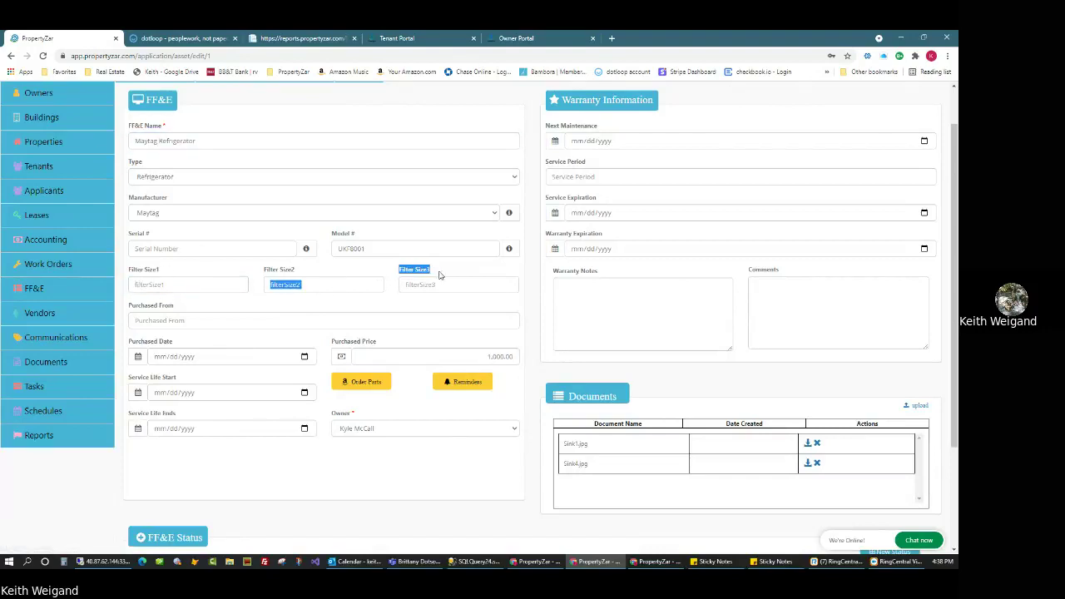
left_click(428, 289)
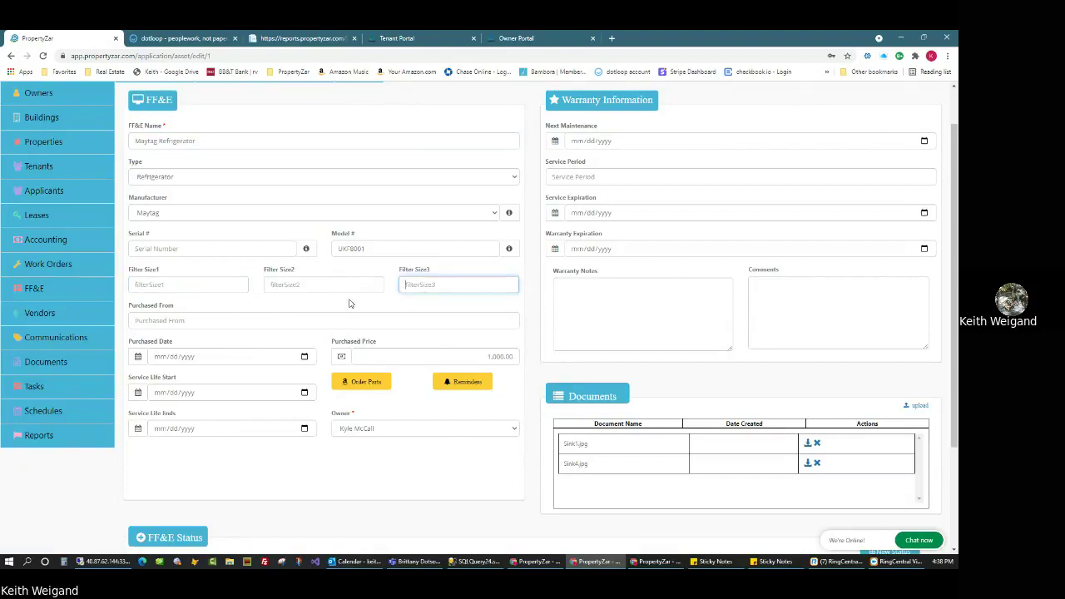
- Look up orderable parts for the refrigerator on Amazon and return to its FF&E record
left_click(363, 382)
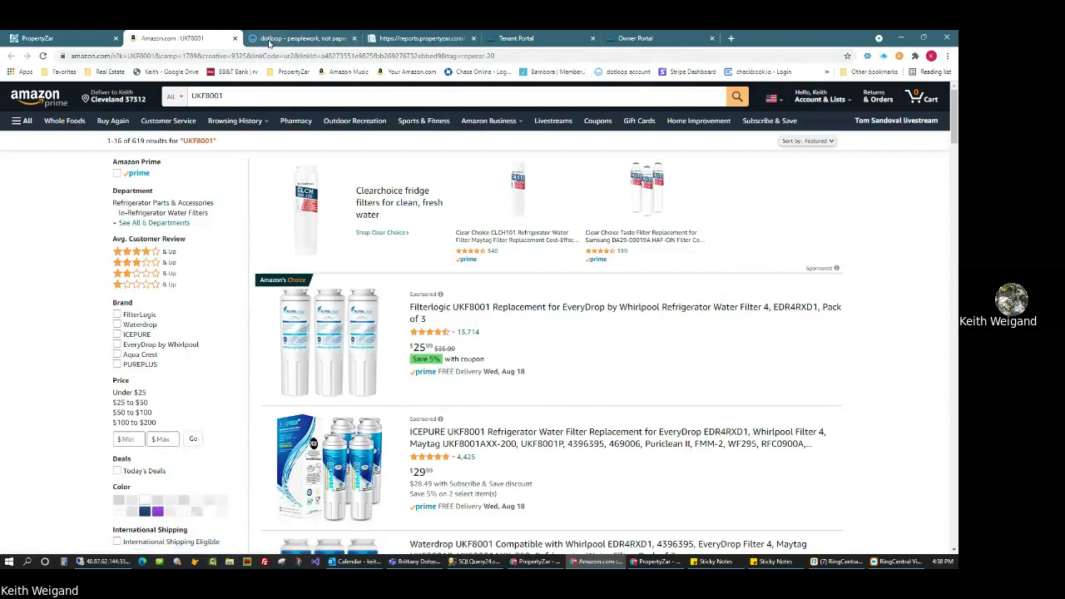
left_click(87, 40)
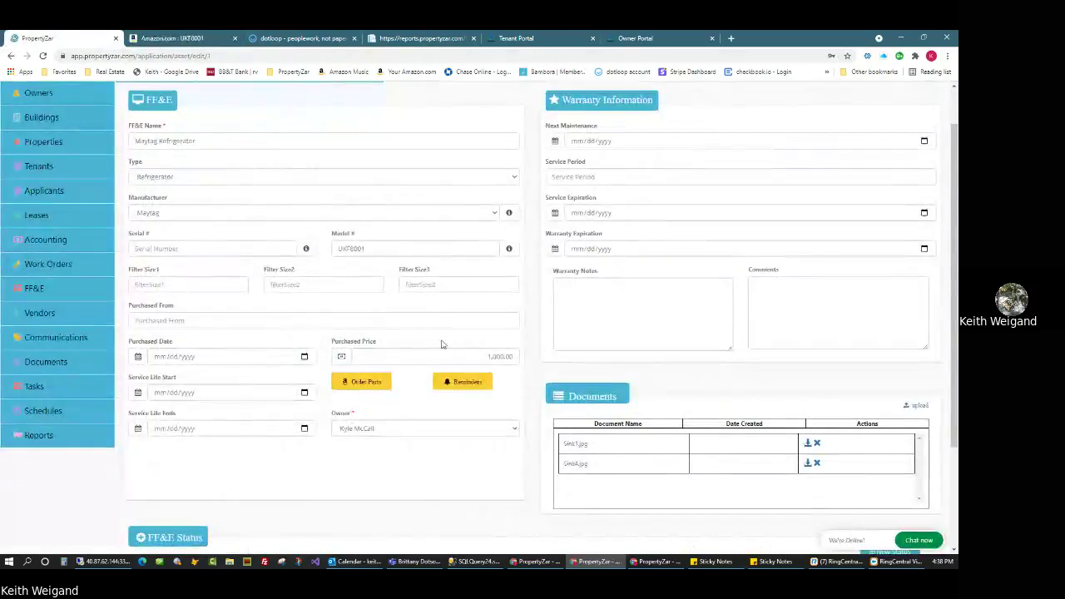
- Open the reminder for the Maytag Refrigerator and highlight the part of its message about the email and SMS delivery
left_click(462, 381)
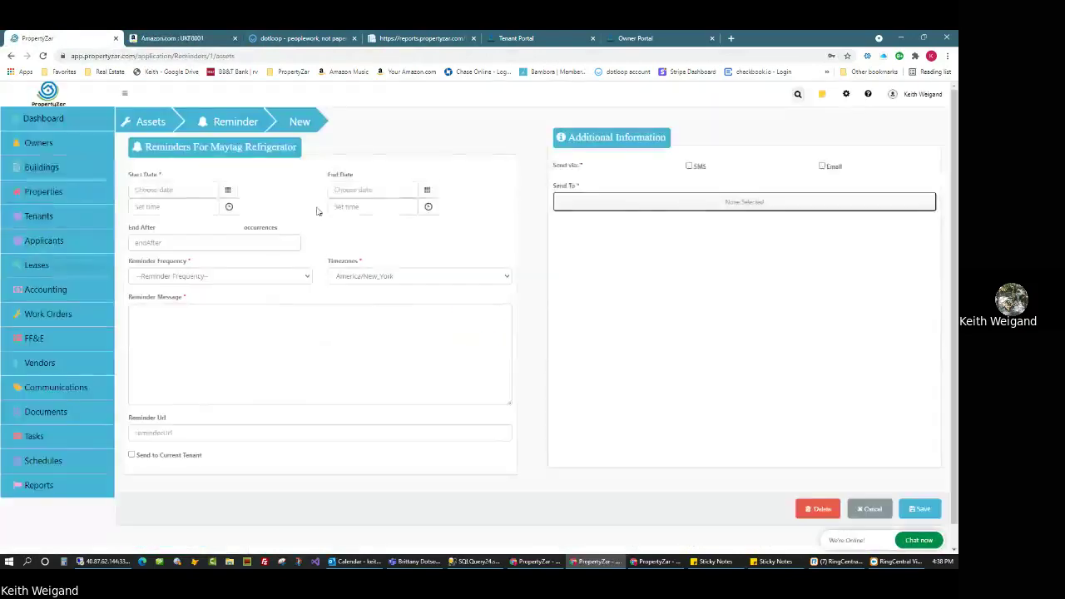
left_click(146, 313)
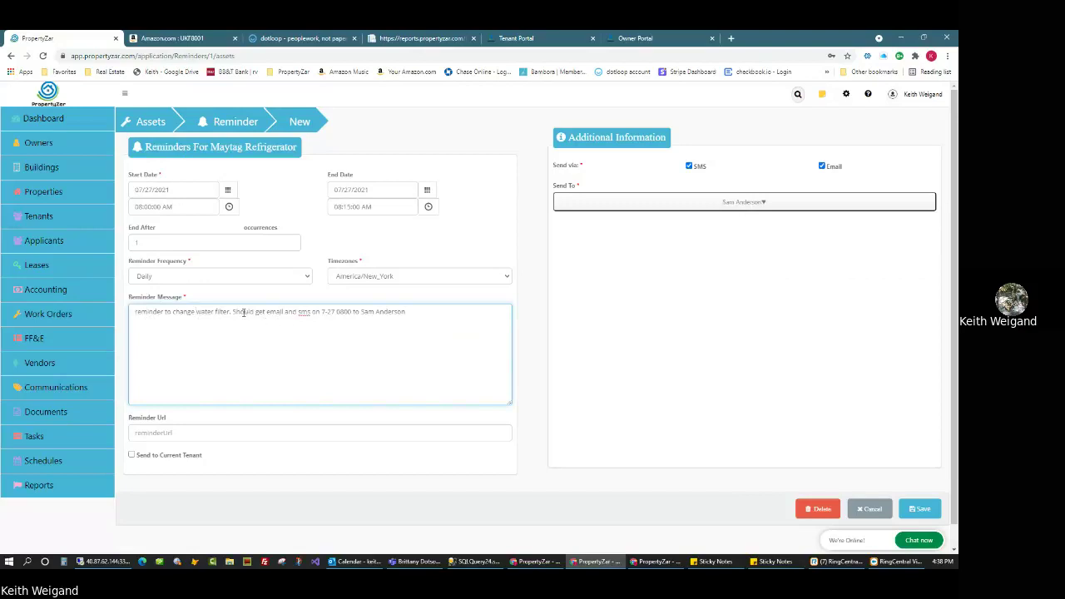
left_click_drag(234, 311, 428, 315)
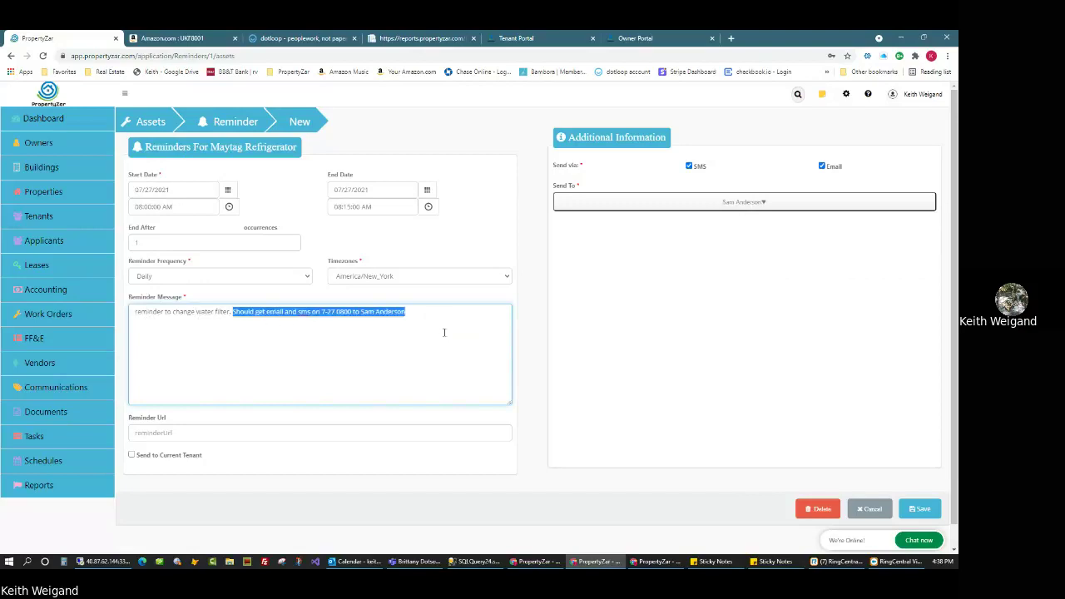
- Shorten the reminder message to "reminder to change water filter." and turn on sending it to the current tenant
key("BackSpace")
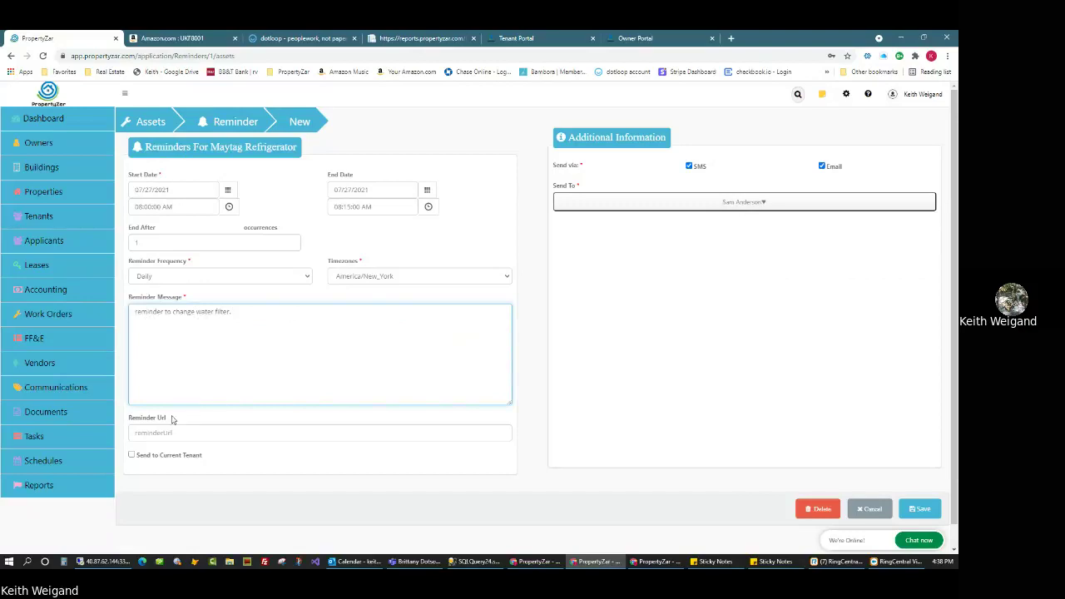
left_click(147, 432)
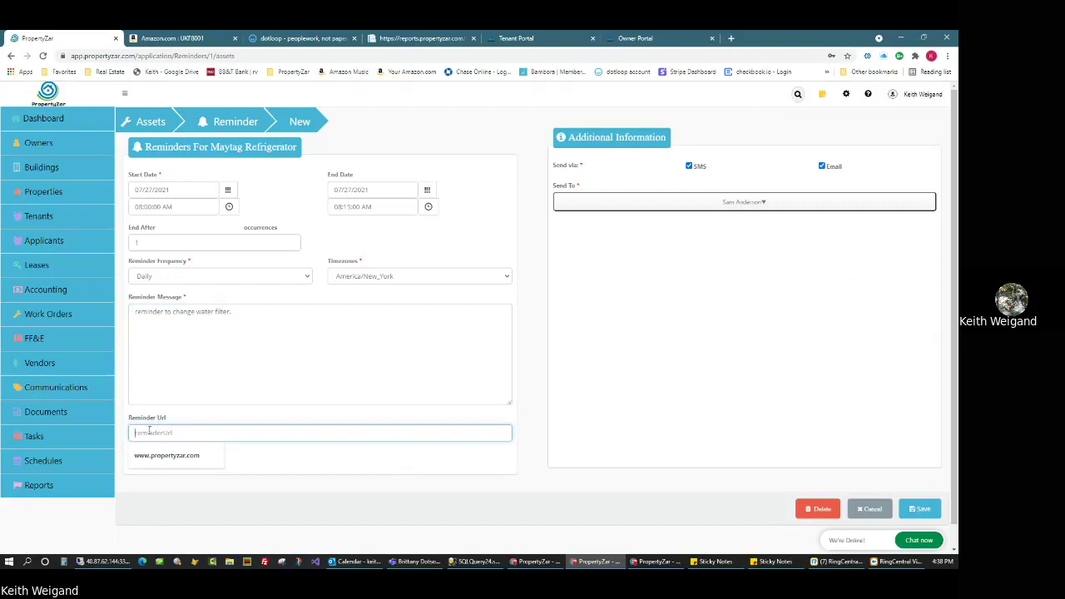
double_click(161, 419)
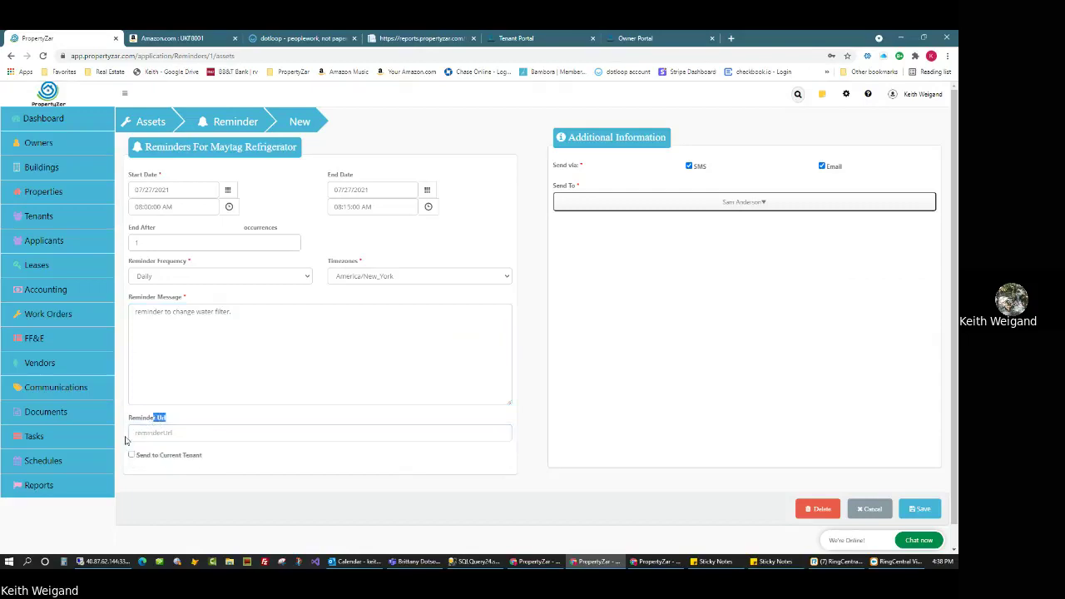
left_click(146, 432)
left_click_drag(228, 417, 131, 457)
left_click(130, 456)
left_click(131, 456)
- Examine the frequency options available for the refrigerator reminder
left_click_drag(161, 313, 209, 320)
left_click_drag(142, 272, 154, 278)
left_click(154, 279)
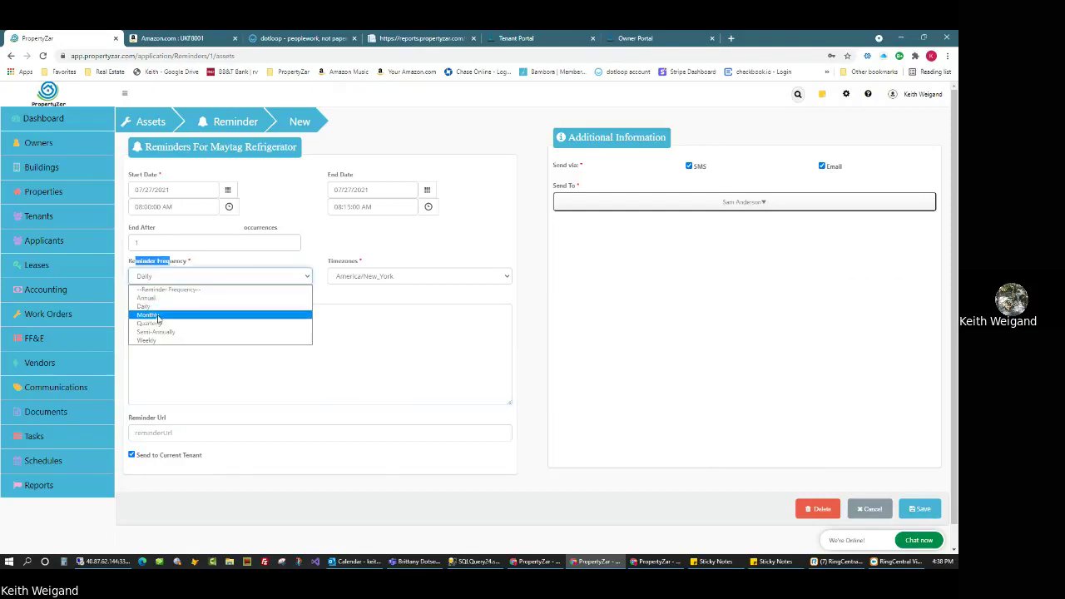
left_click(212, 331)
left_click(177, 277)
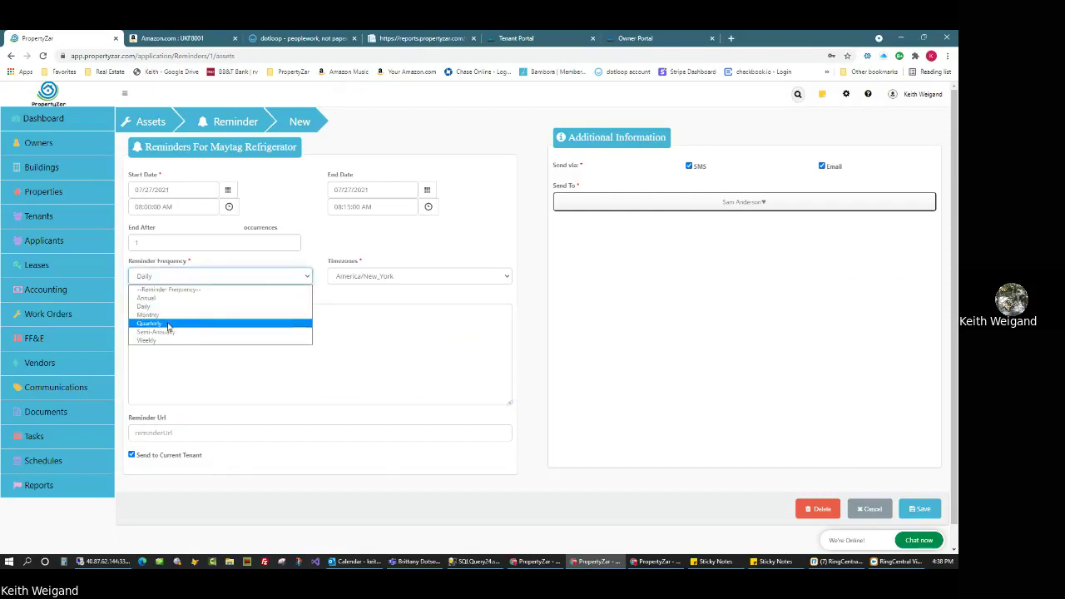
left_click(331, 258)
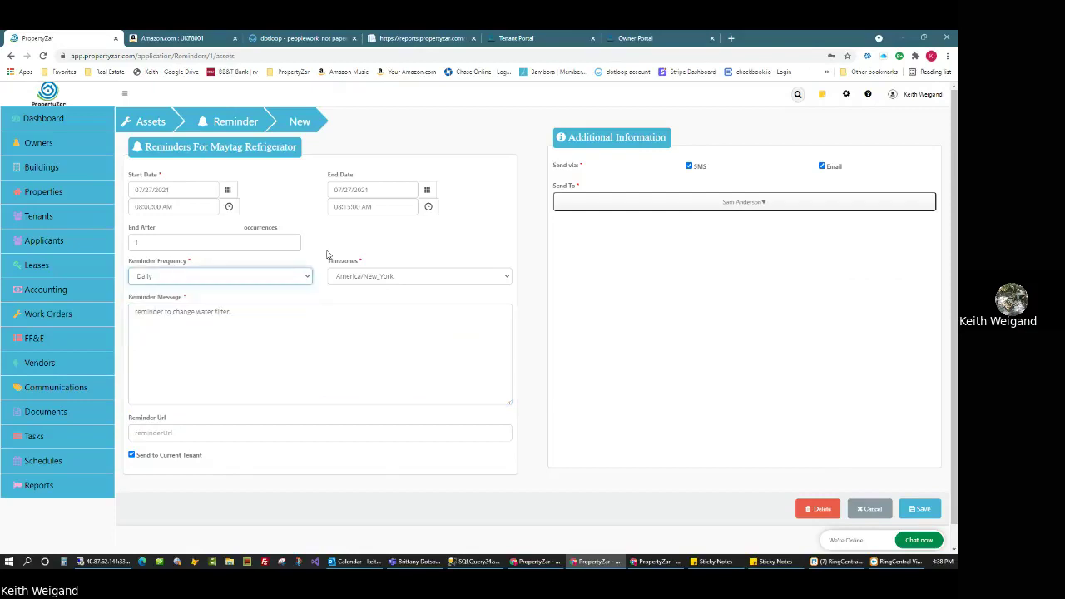
left_click(158, 279)
left_click(313, 245)
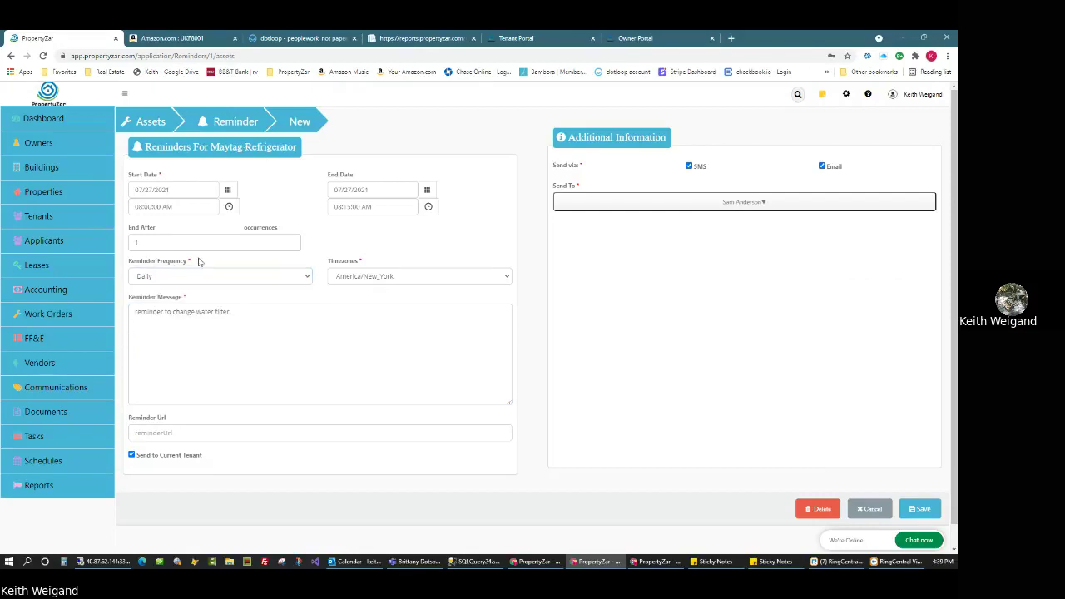
- Leave the reminder and look at the Vendors list
left_click(37, 342)
left_click(40, 364)
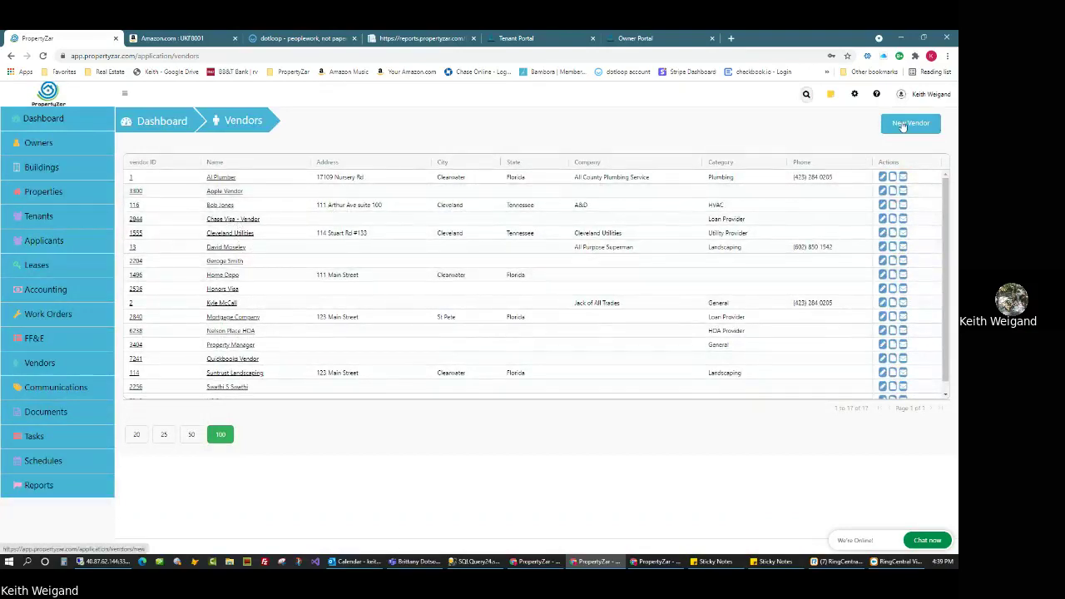
- Open Communications and review the building and tenant status choices for selecting recipients
left_click(48, 389)
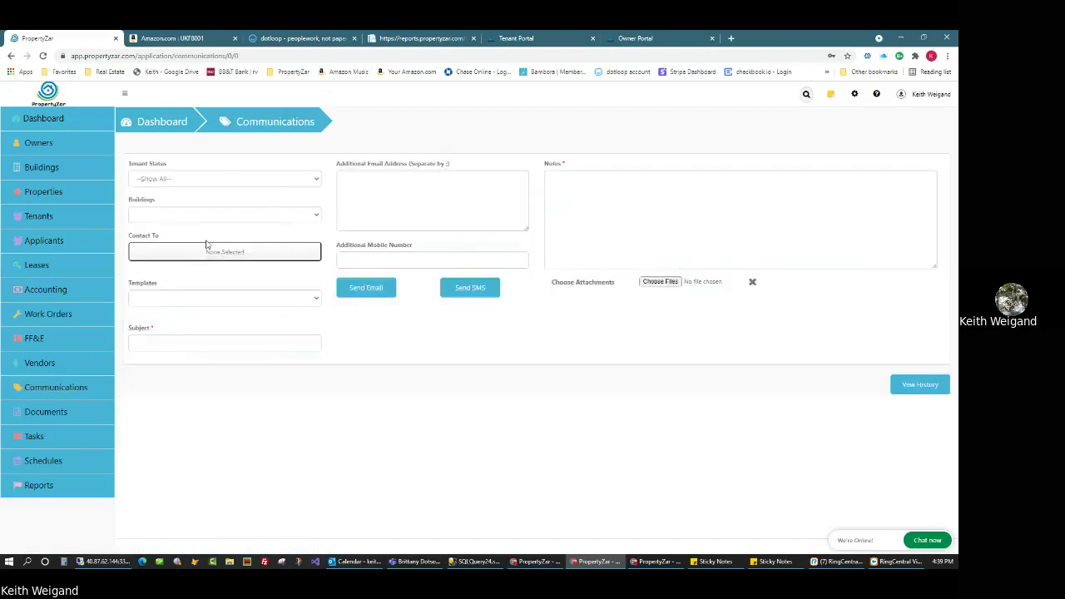
left_click(175, 215)
left_click(175, 215)
left_click(167, 180)
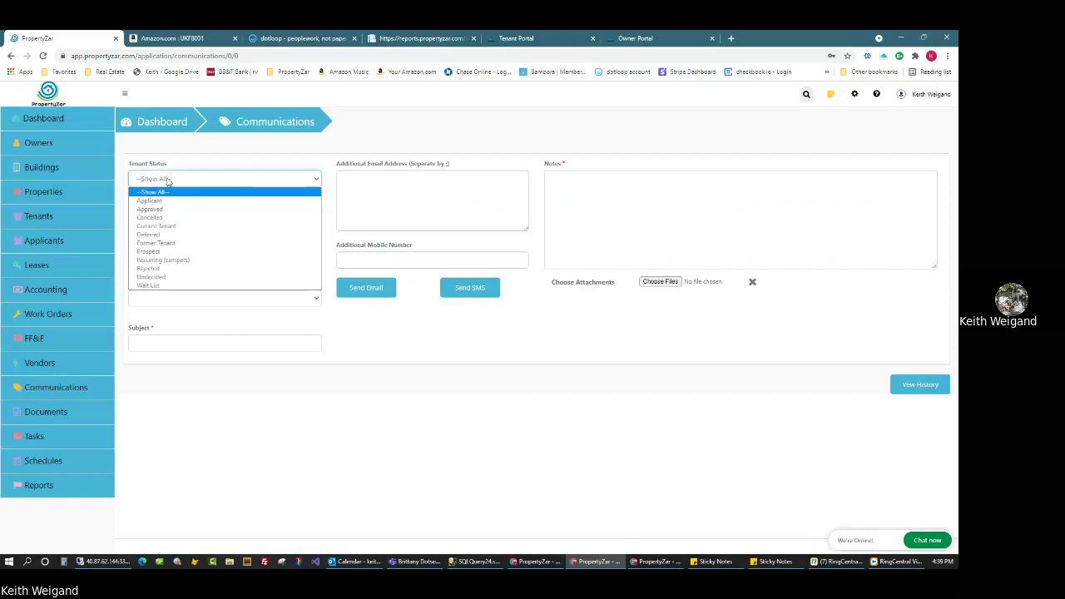
left_click(182, 160)
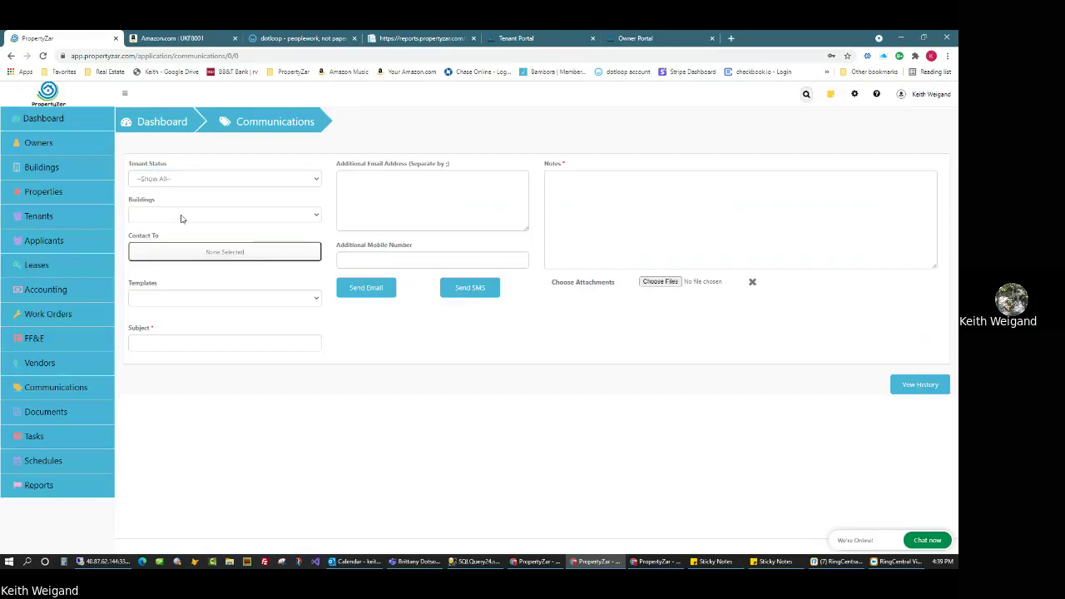
- Address the communication to the Bradley Square Mall building and load the Water Turn Off template
left_click(178, 218)
left_click(170, 253)
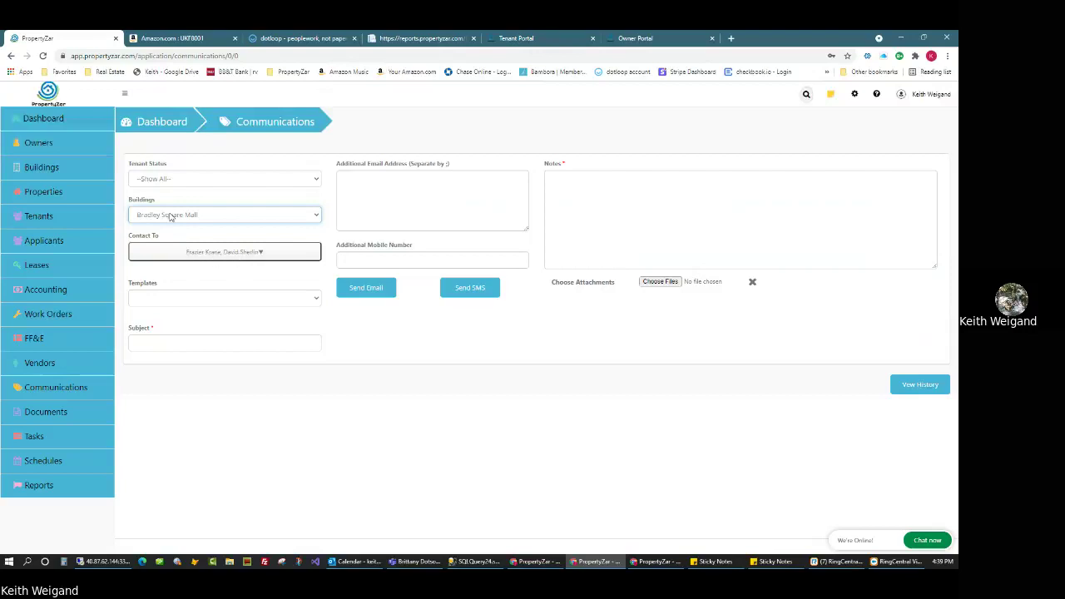
left_click_drag(139, 202, 157, 203)
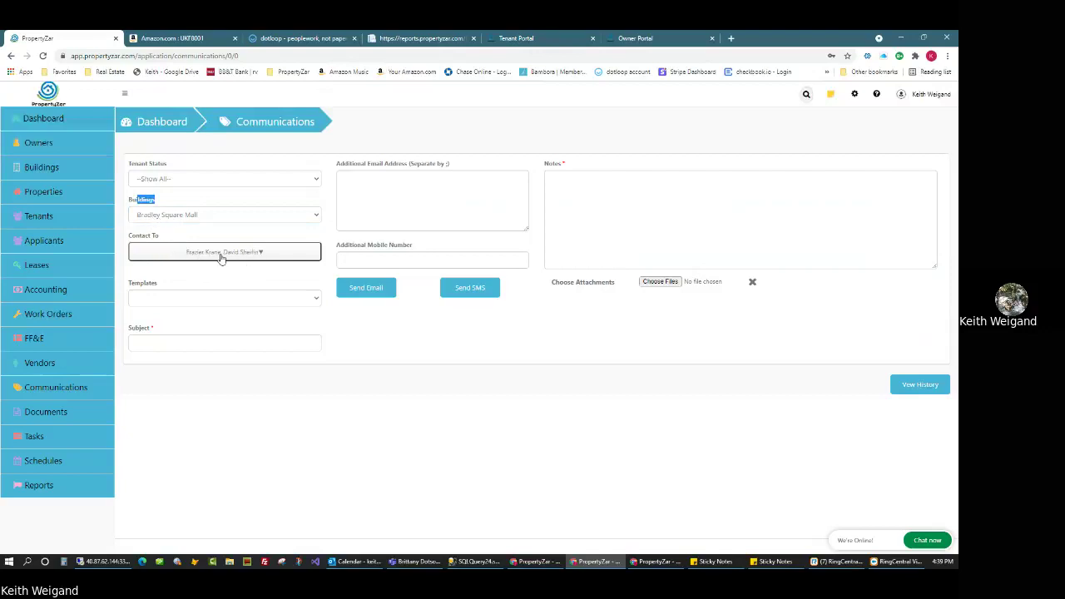
left_click(192, 299)
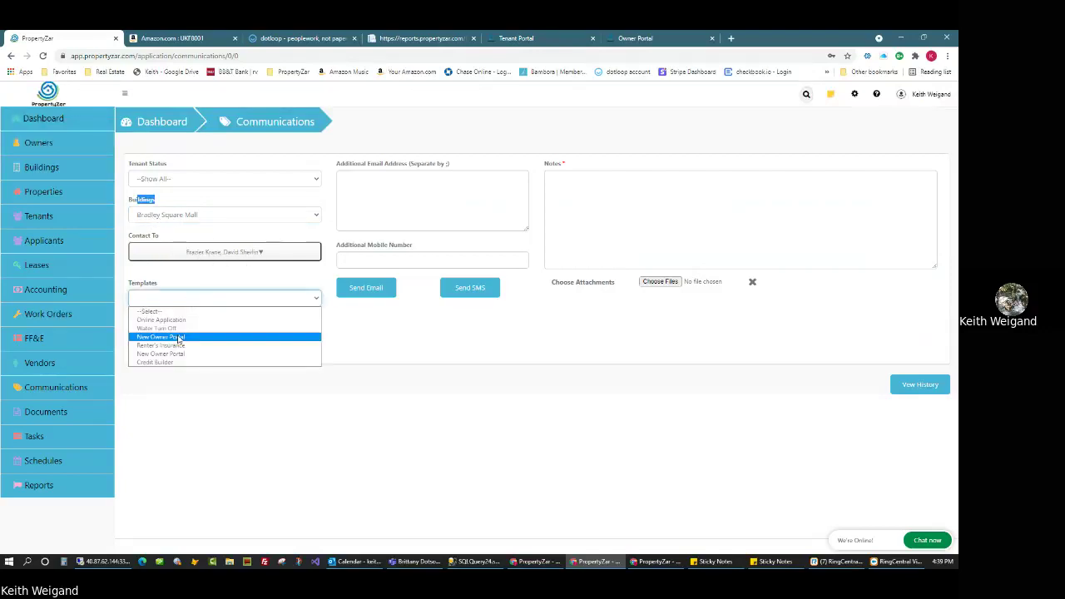
left_click(179, 328)
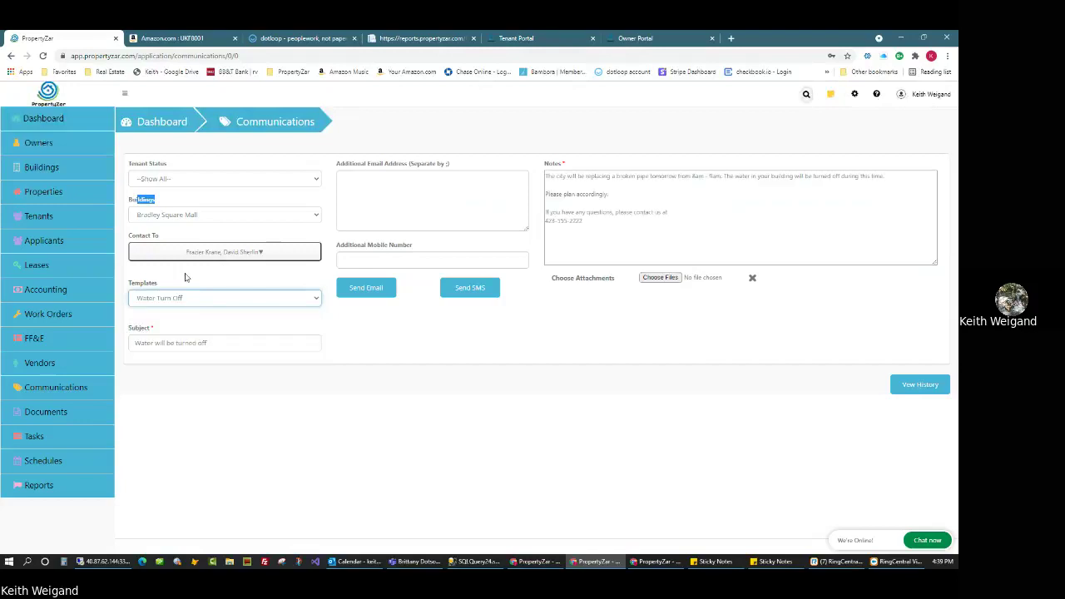
left_click(146, 328)
left_click(602, 214)
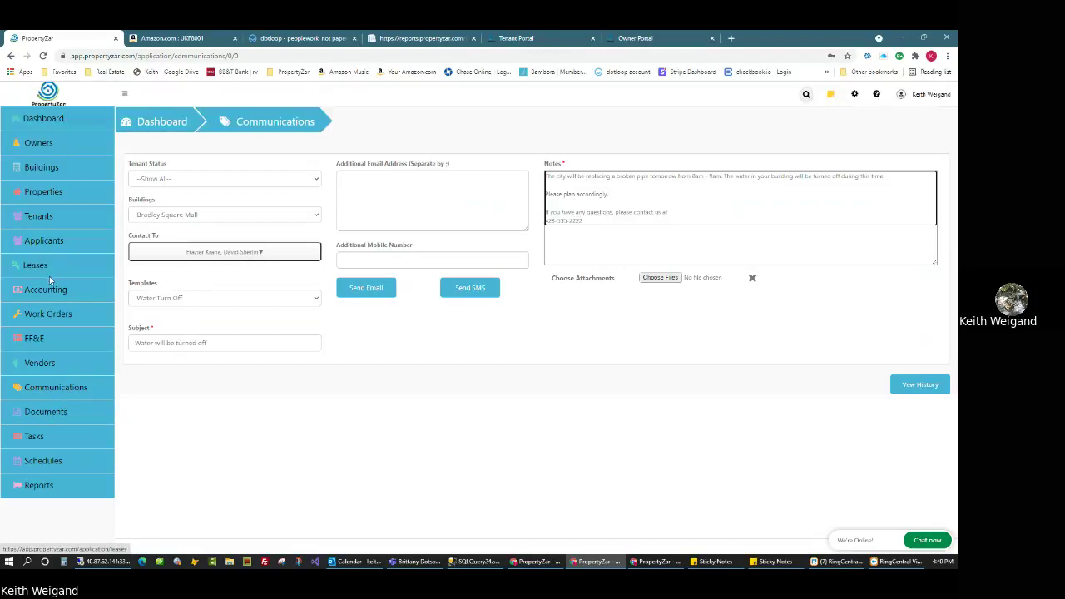
- Look at the Tasks list and the Schedules calendar in its week and month views
left_click(35, 437)
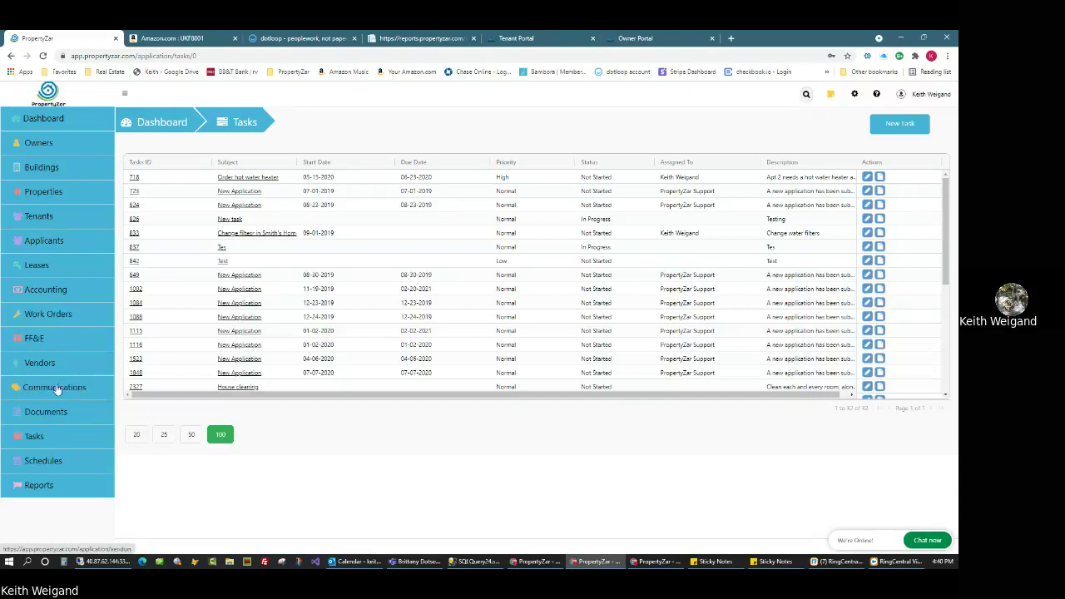
left_click(50, 465)
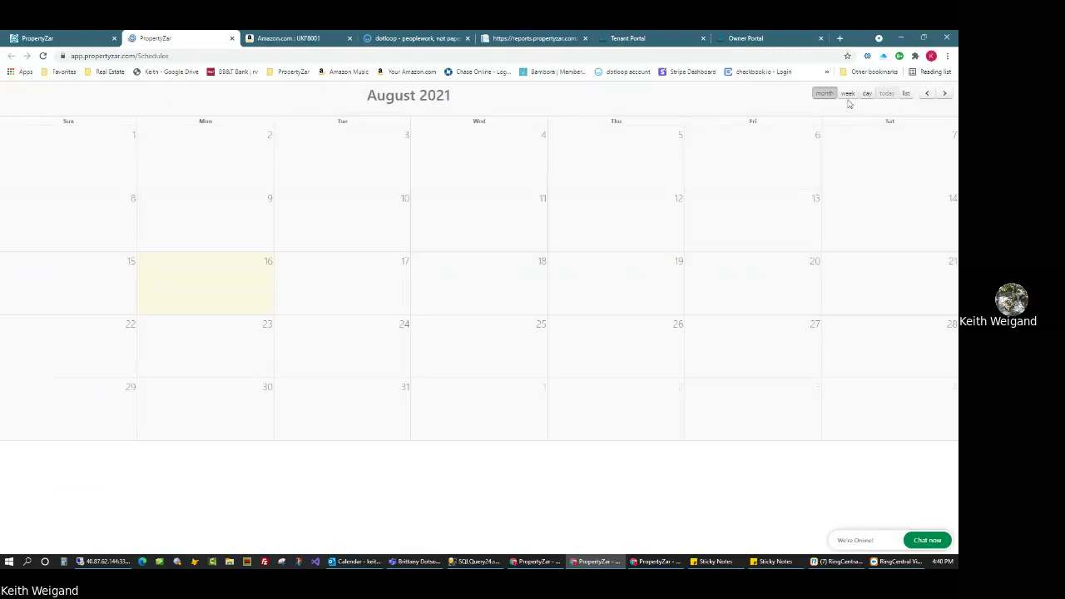
left_click(849, 96)
left_click(826, 96)
- Start a Make Ready appointment on 08/18/2021 for the 124 Townhouse property with one tenant as attendee
left_click(464, 279)
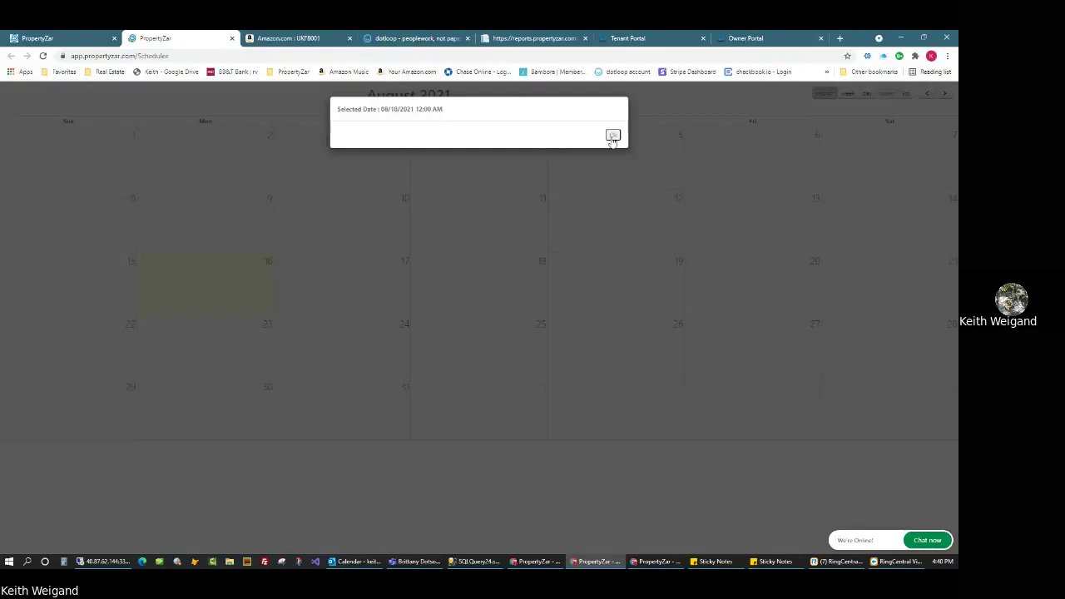
left_click(612, 136)
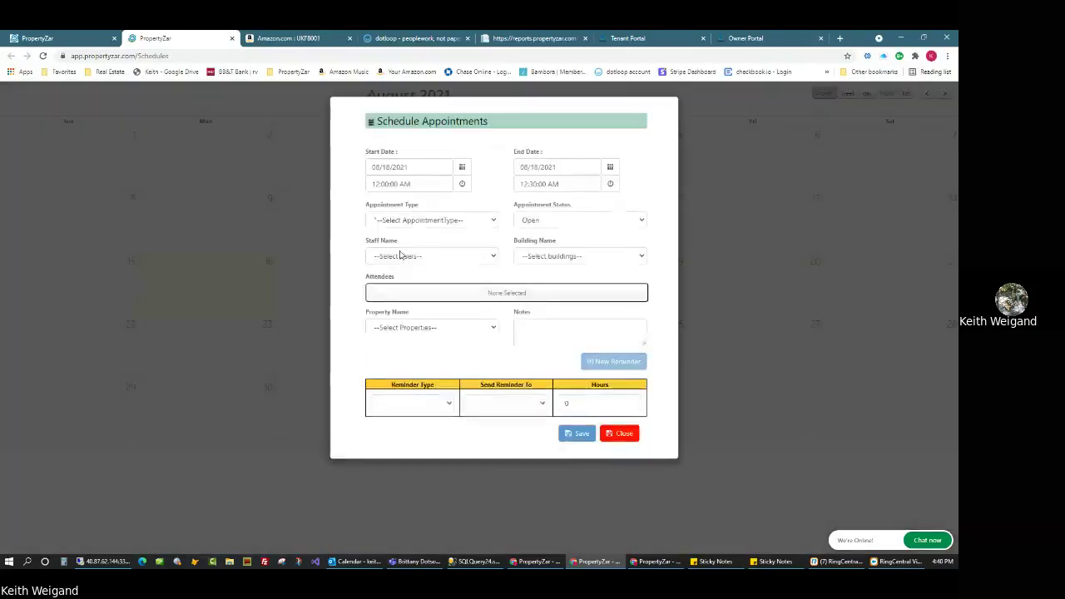
left_click(420, 295)
left_click(421, 389)
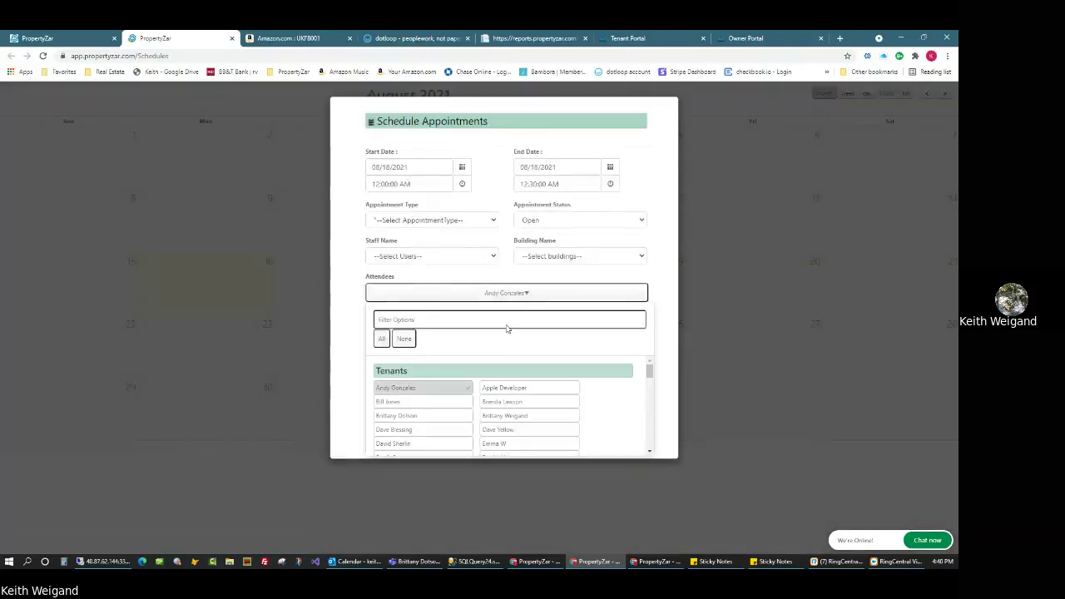
left_click(414, 221)
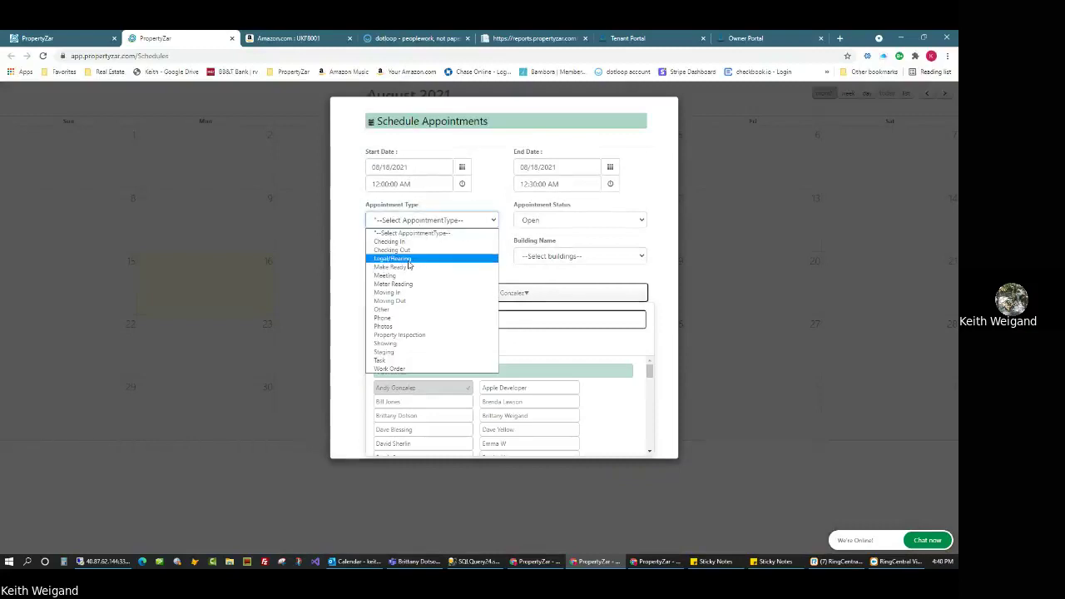
left_click(412, 266)
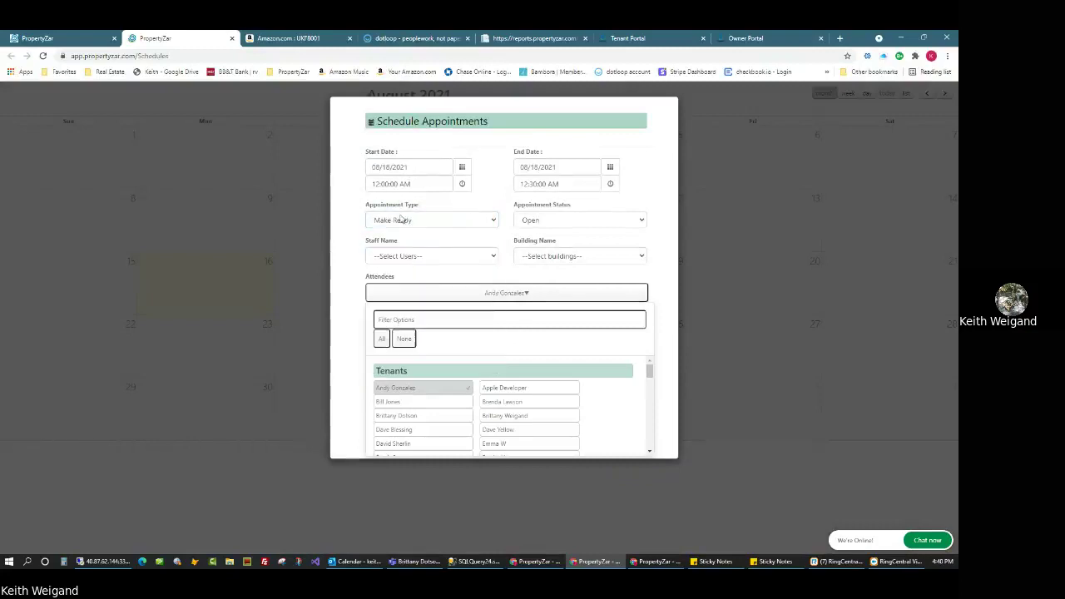
left_click(499, 293)
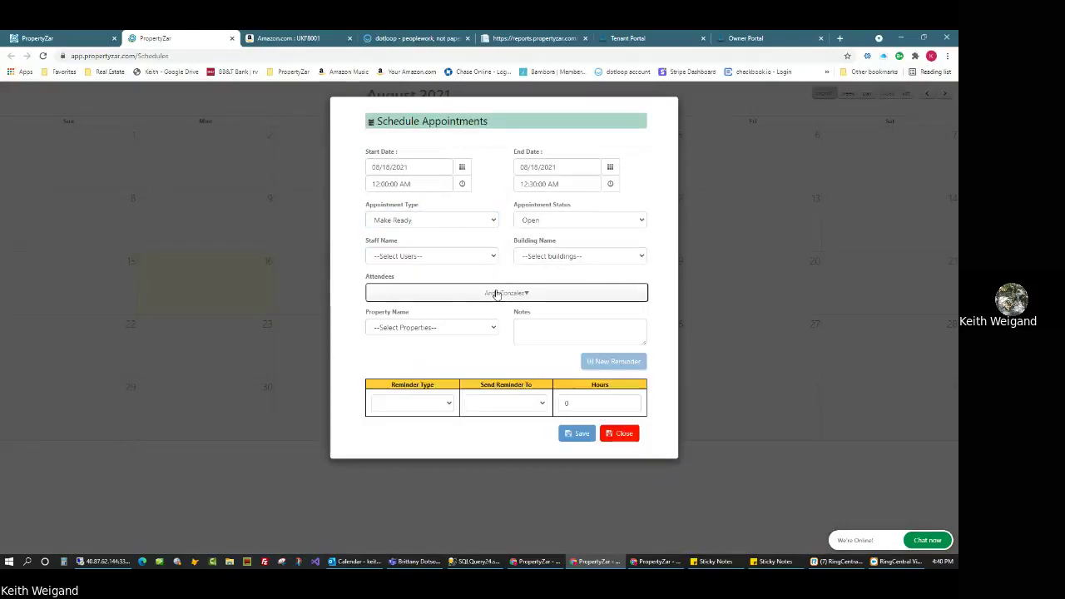
left_click(394, 333)
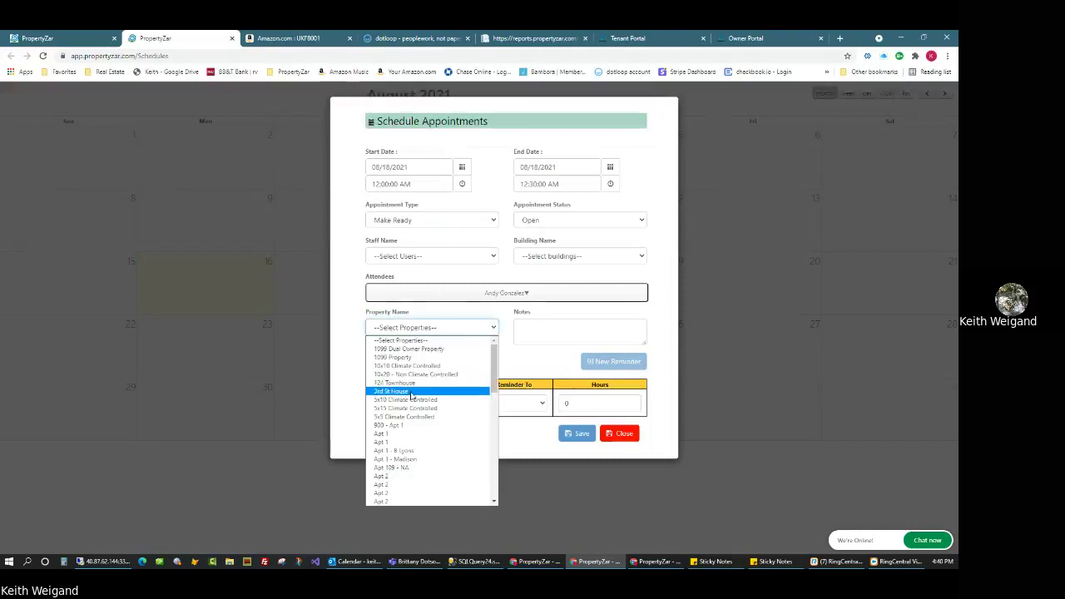
left_click(411, 384)
- Set the appointment's reminder to Email for All Attendees & Staff at 24 hours
left_click(422, 405)
left_click(413, 424)
left_click(519, 406)
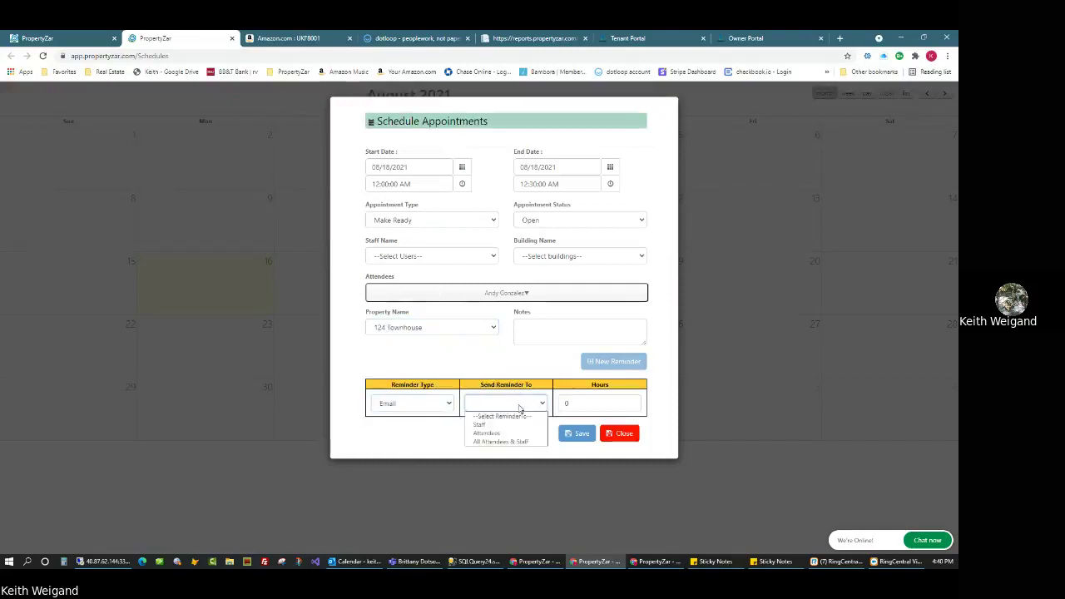
left_click(493, 442)
key("Tab")
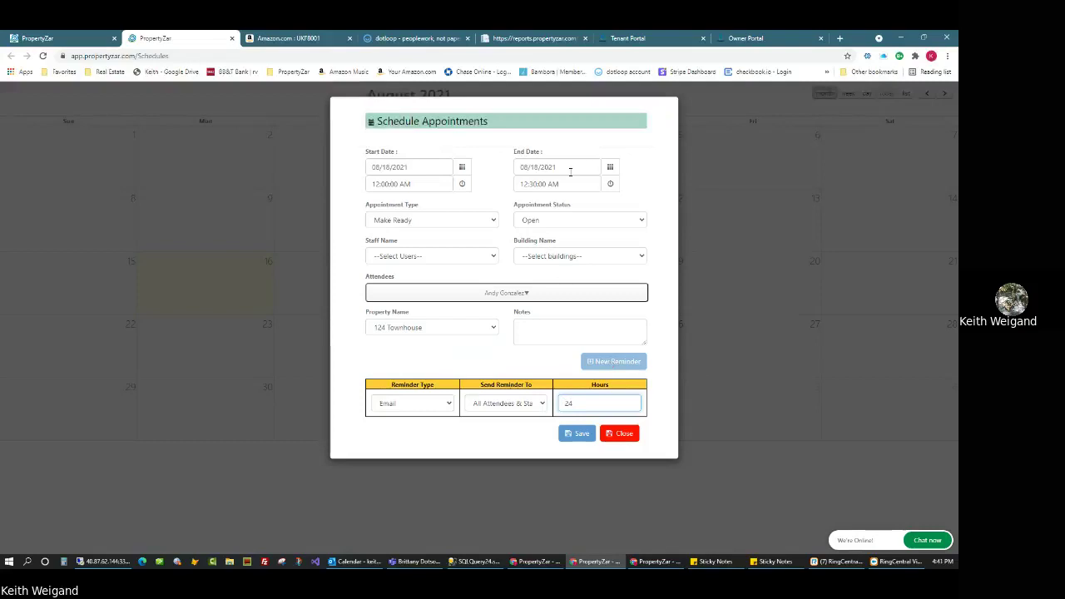
- Set the appointment's start time to 12:00 PM and its end time to 12:30 PM
left_click(406, 184)
key("Tab")
type("p")
key("Tab")
left_click(426, 184)
key("Right")
key("Right")
type("p")
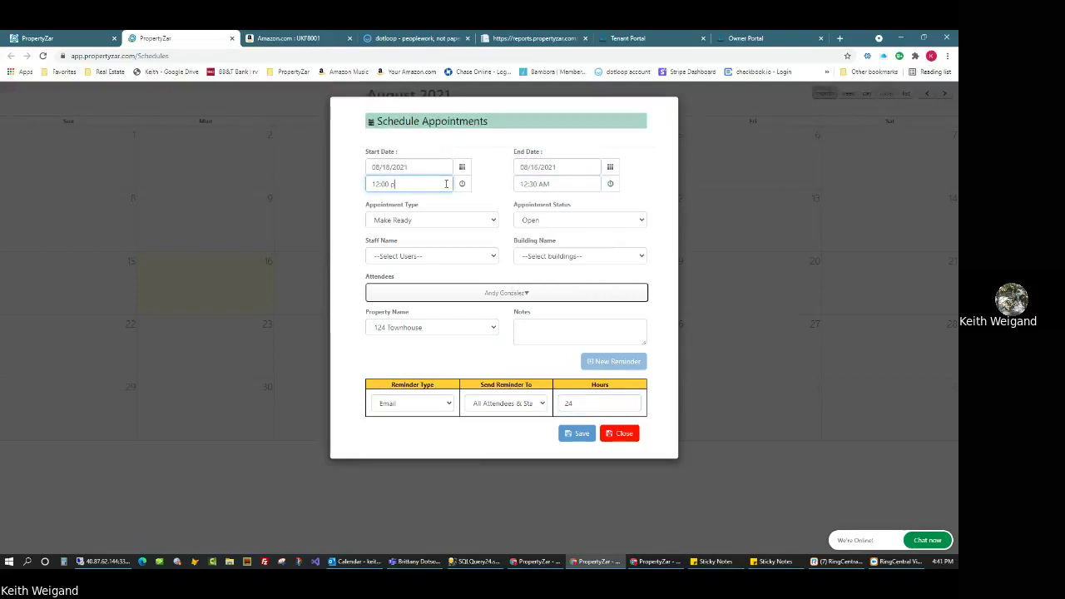
key("Tab")
left_click(500, 167)
left_click(549, 185)
key("Right")
key("Right")
type("p")
key("Tab")
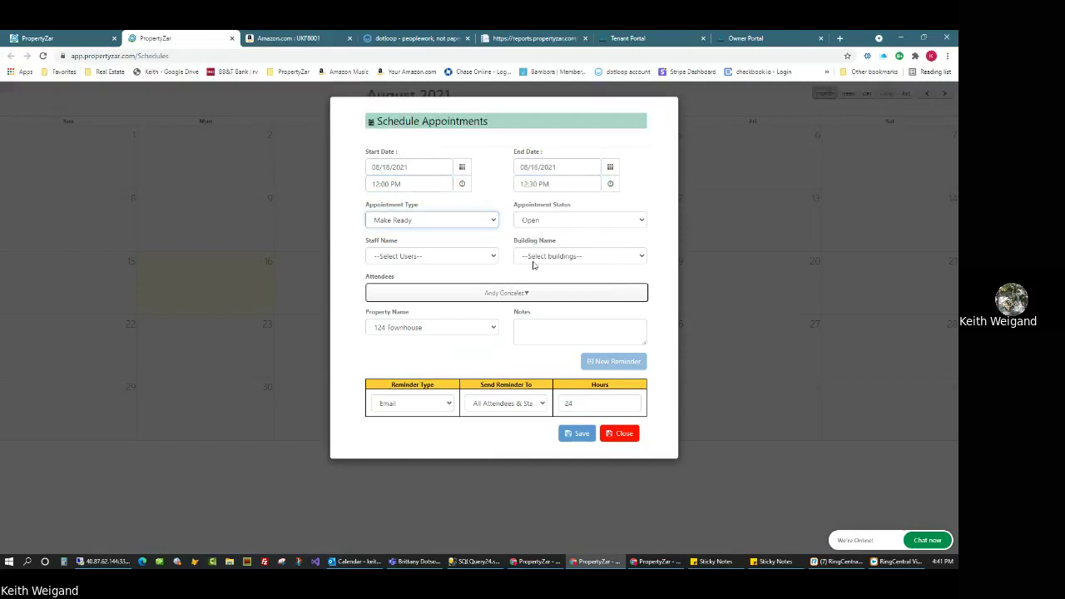
- Assign a staff member to the appointment, review the attendee list, and save the appointment
left_click(397, 261)
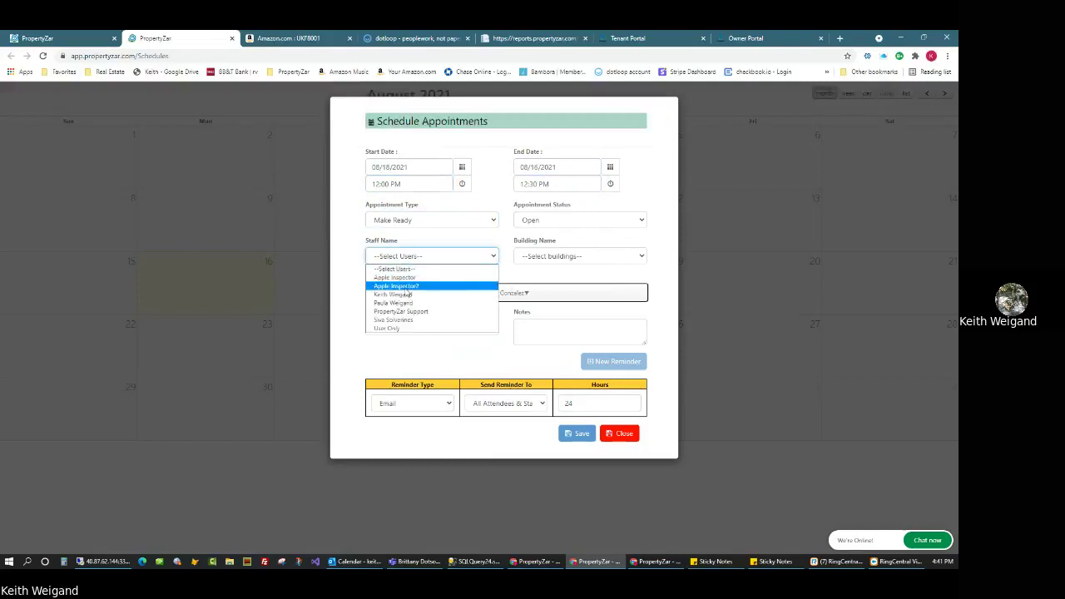
left_click(408, 296)
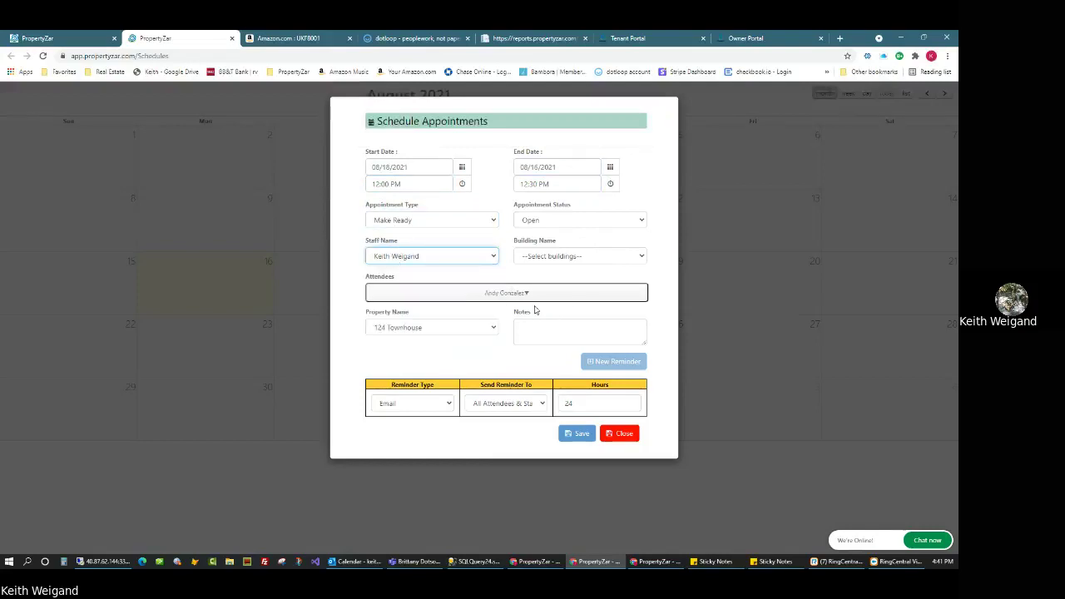
left_click(498, 296)
mouse_move(655, 370)
left_mouse_down()
mouse_move(663, 443)
mouse_move(665, 383)
left_mouse_up()
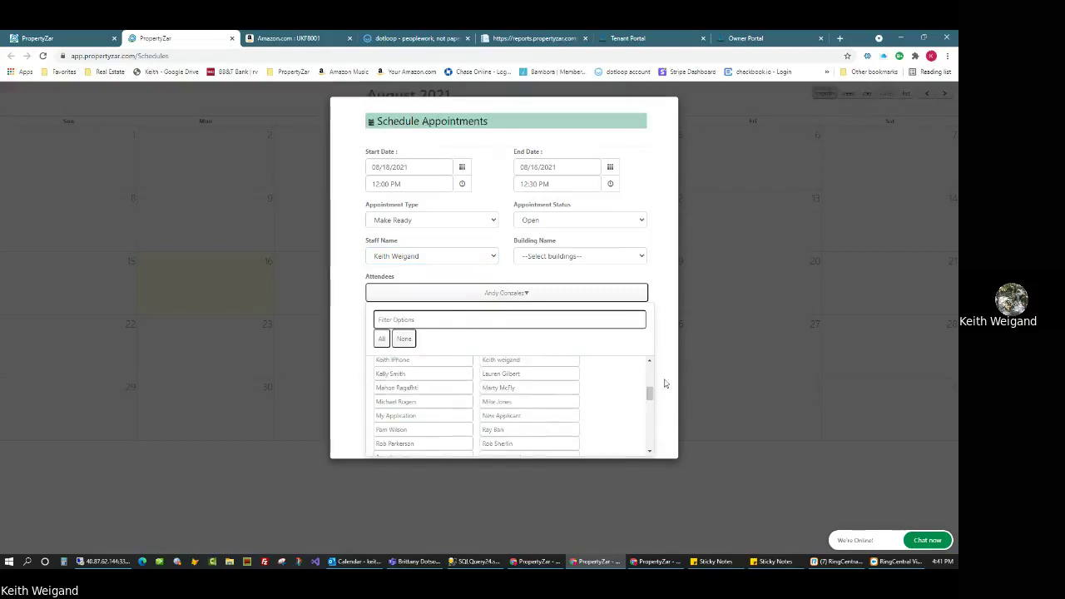
left_click(575, 293)
left_click(576, 436)
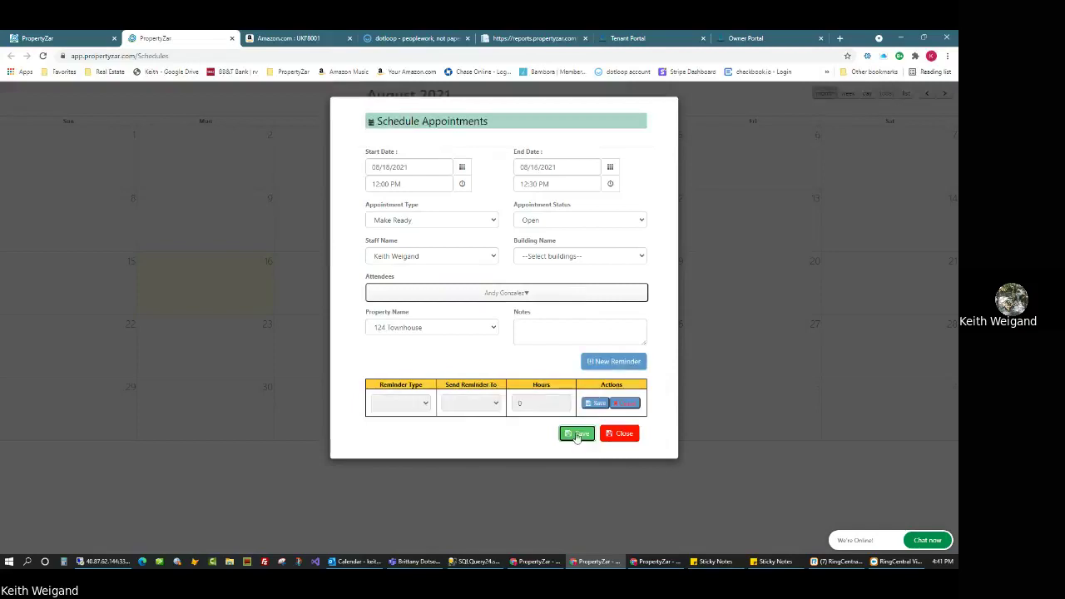
- Add a second reminder to the appointment, sent by SMS to all attendees at 1 hour, and save it
left_click(597, 364)
left_click(412, 430)
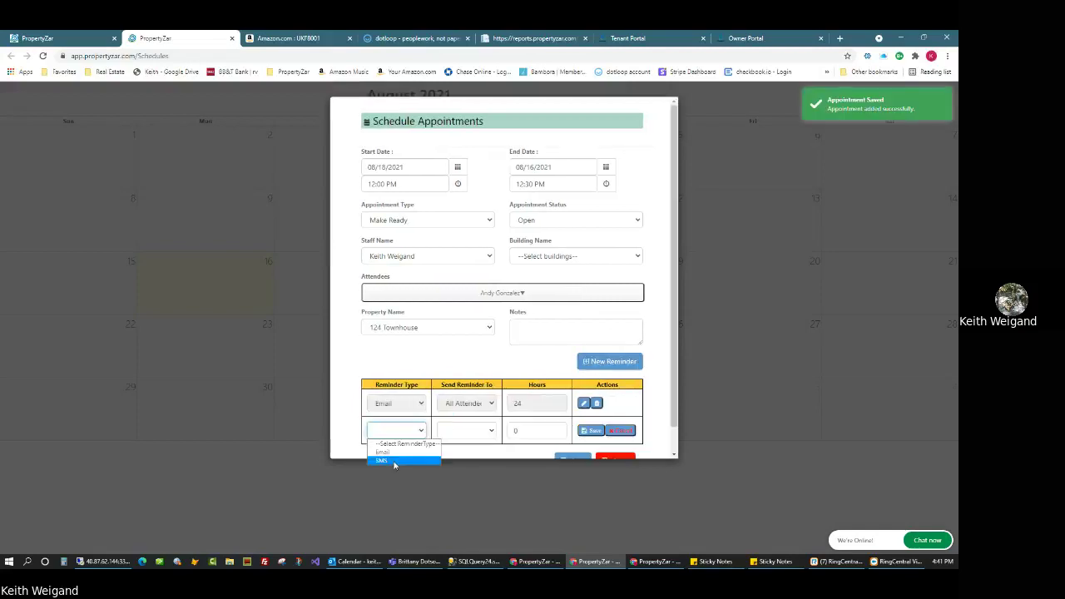
left_click(392, 462)
left_click(470, 433)
left_click(463, 466)
left_click(526, 433)
type("1")
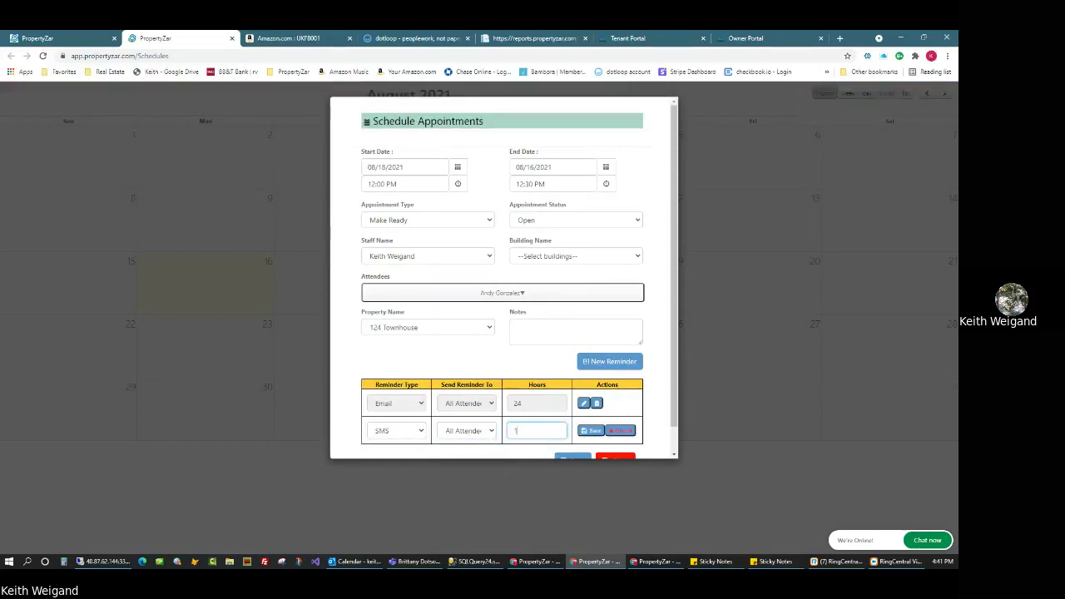
left_click(593, 430)
- Review the appointment's details and reminders, save the appointment, and close its form
scroll(673, 375, "down", 1)
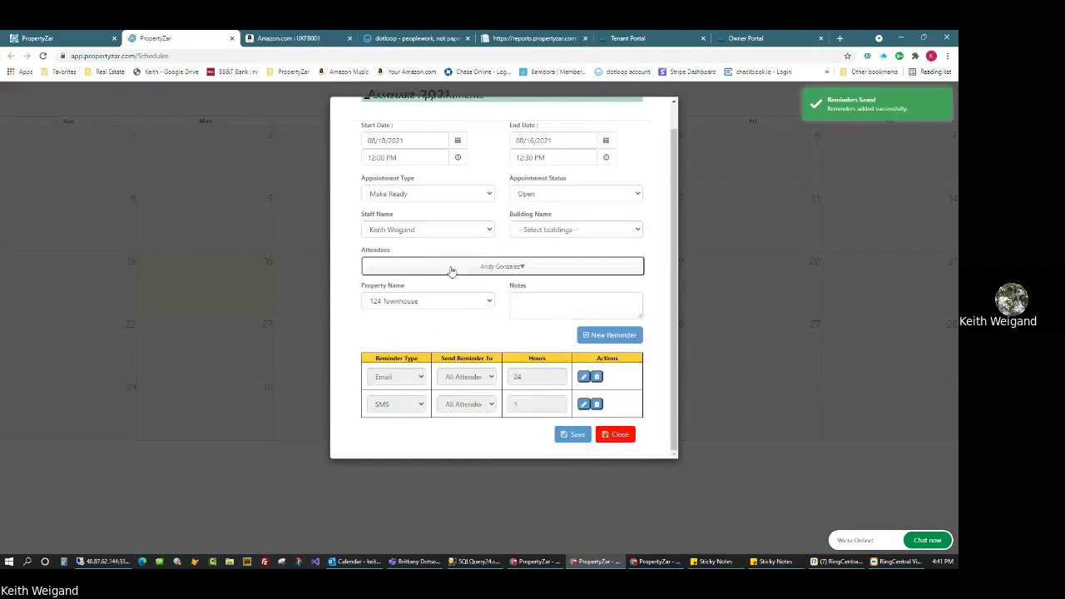
scroll(452, 269, "up", 1)
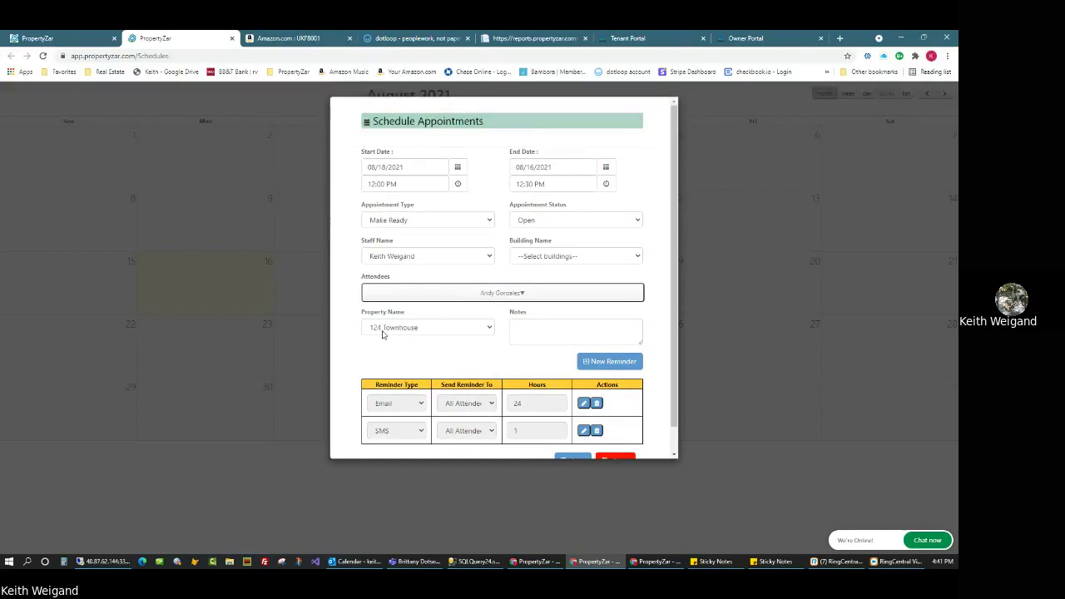
left_click_drag(367, 245, 388, 271)
scroll(679, 373, "down", 1)
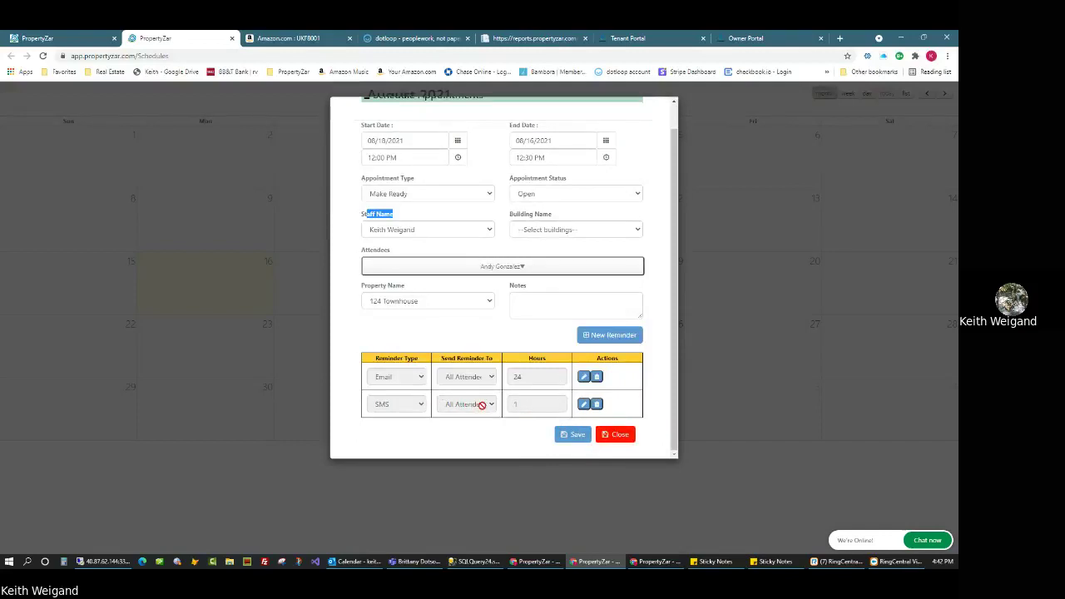
left_click(576, 435)
left_click(618, 436)
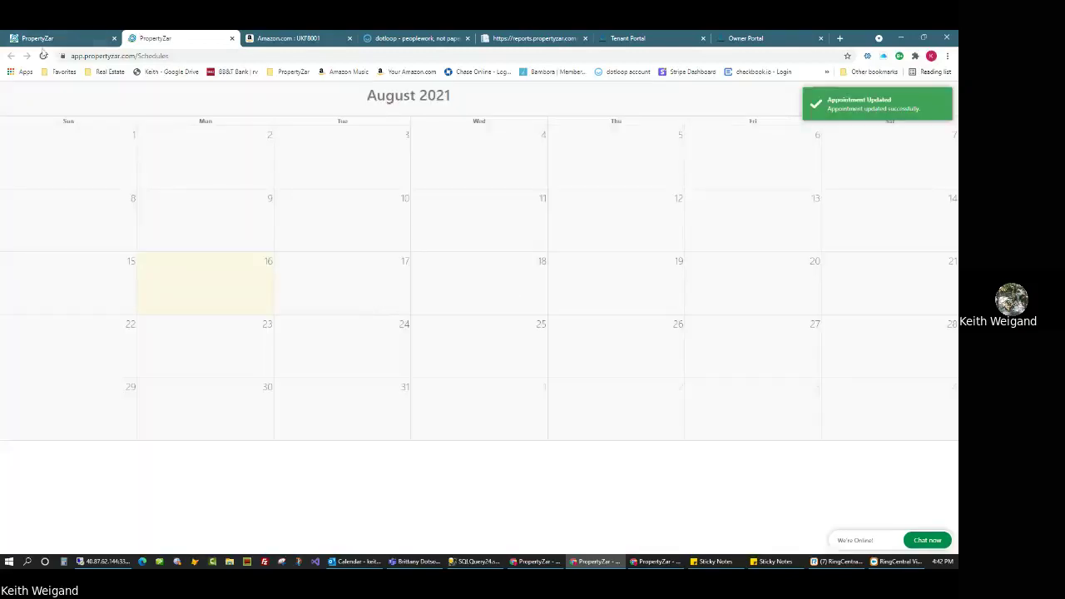
- Open the Reports section and browse the Communication, FF&E and Financial report categories
left_click(45, 40)
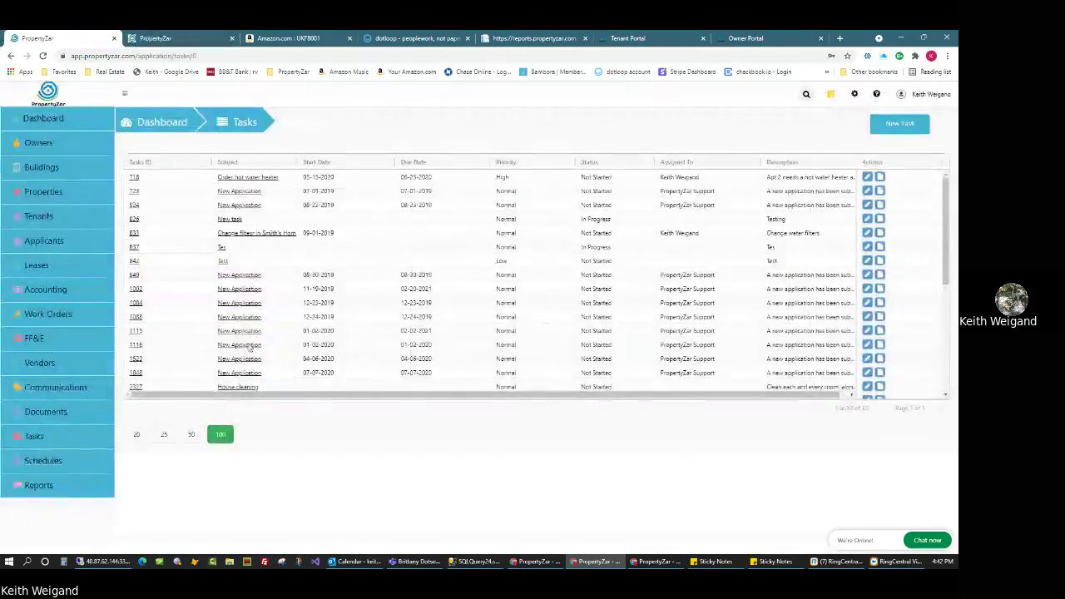
left_click(30, 484)
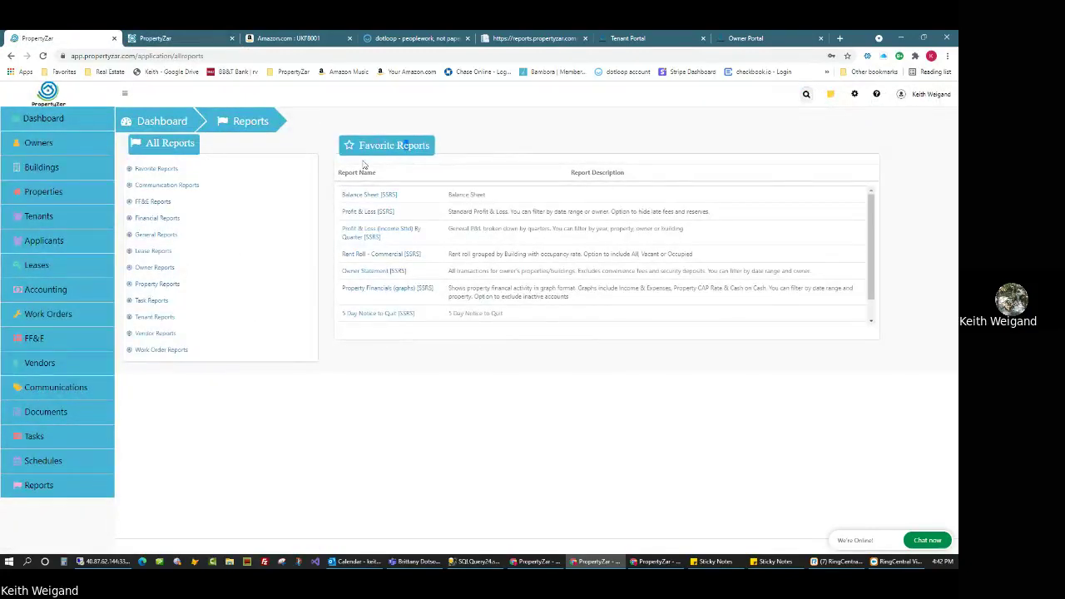
left_click(165, 185)
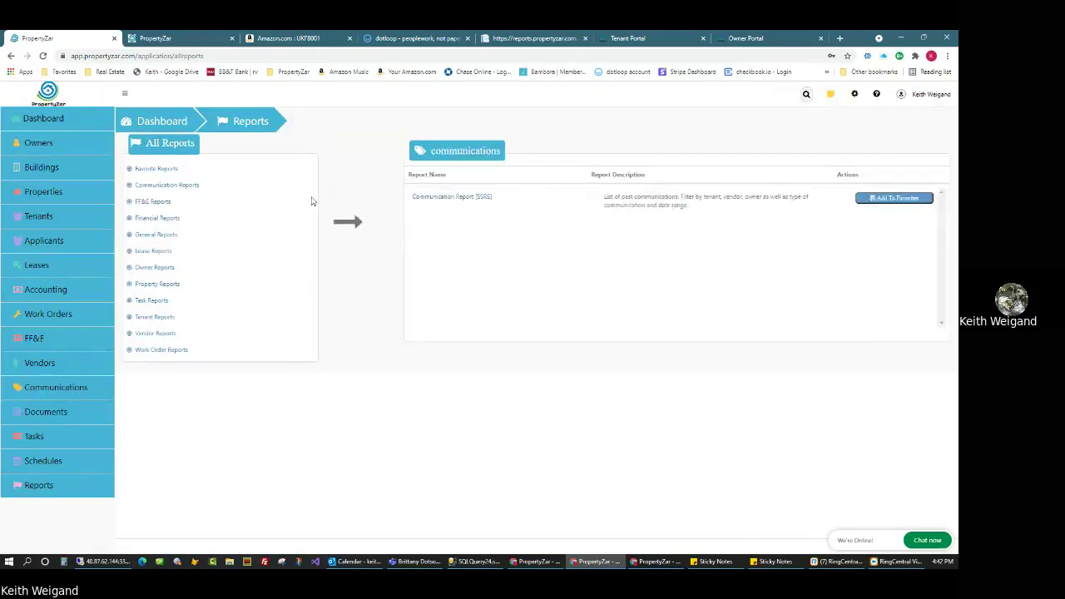
left_click(148, 203)
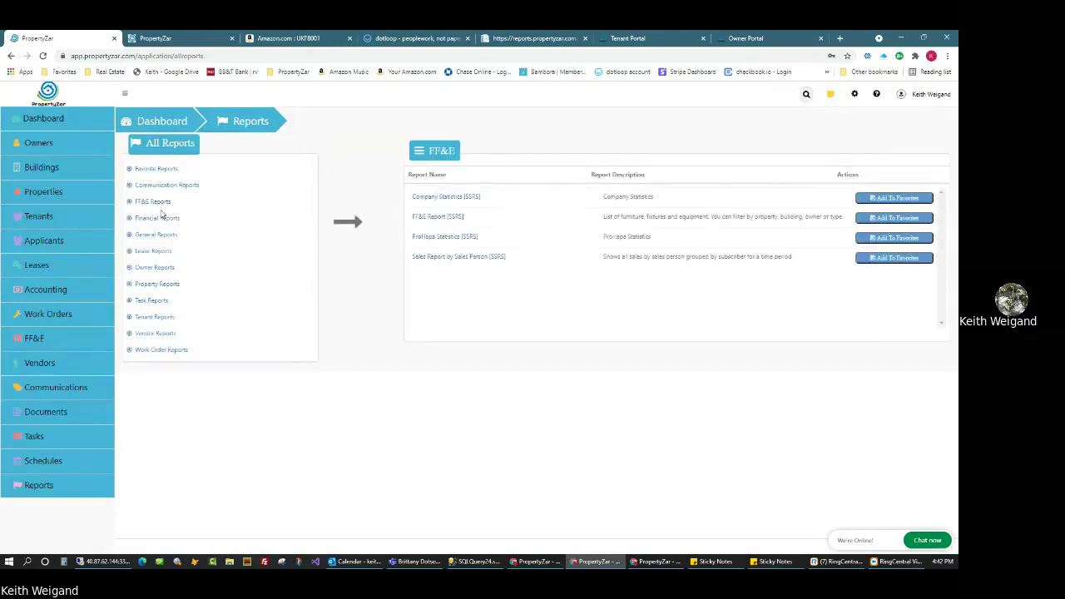
left_click(158, 218)
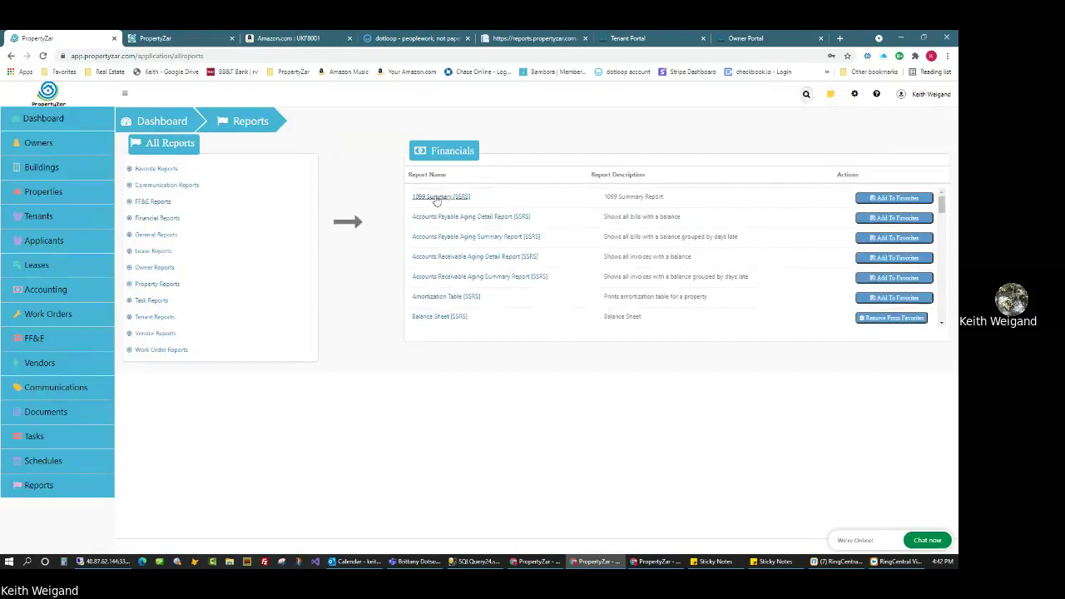
- Look through the financial reports and open Profit & Loss (Income Std) By Quarter
left_click_drag(943, 207, 944, 329)
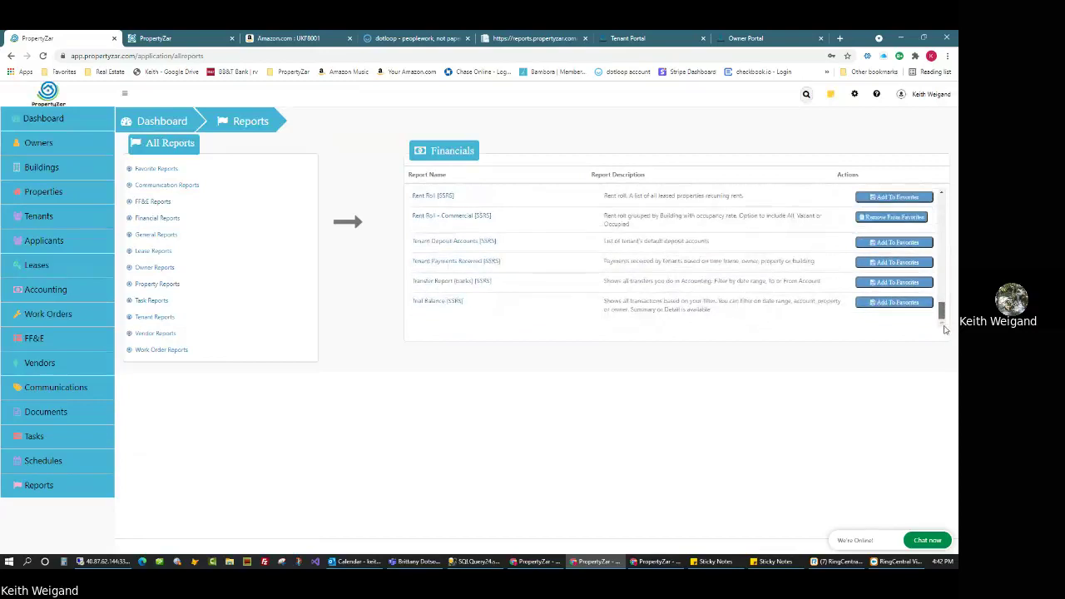
scroll(513, 283, "up", 3)
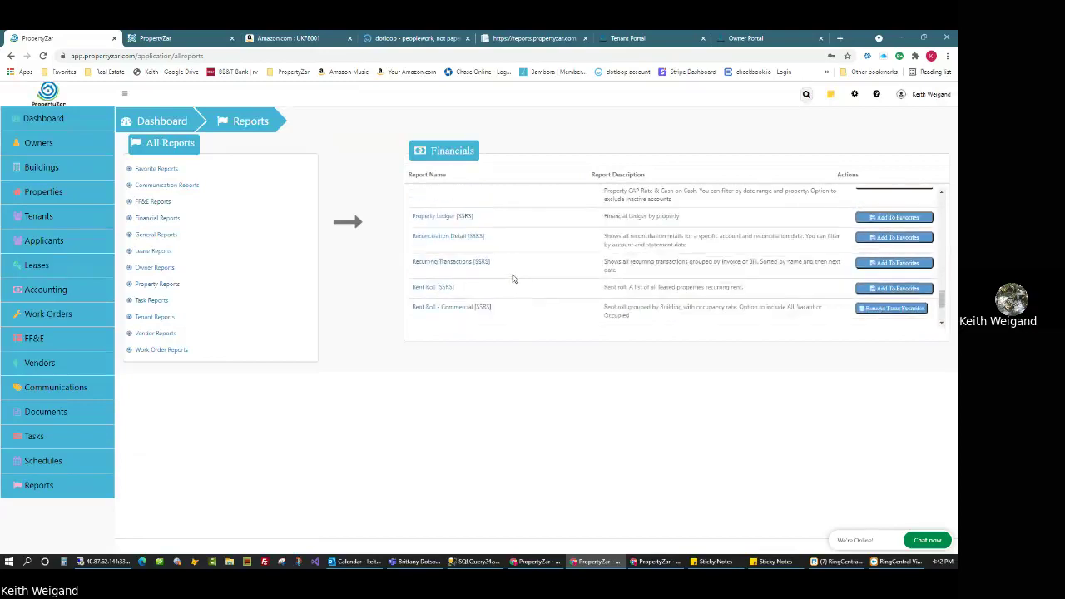
scroll(473, 286, "up", 2)
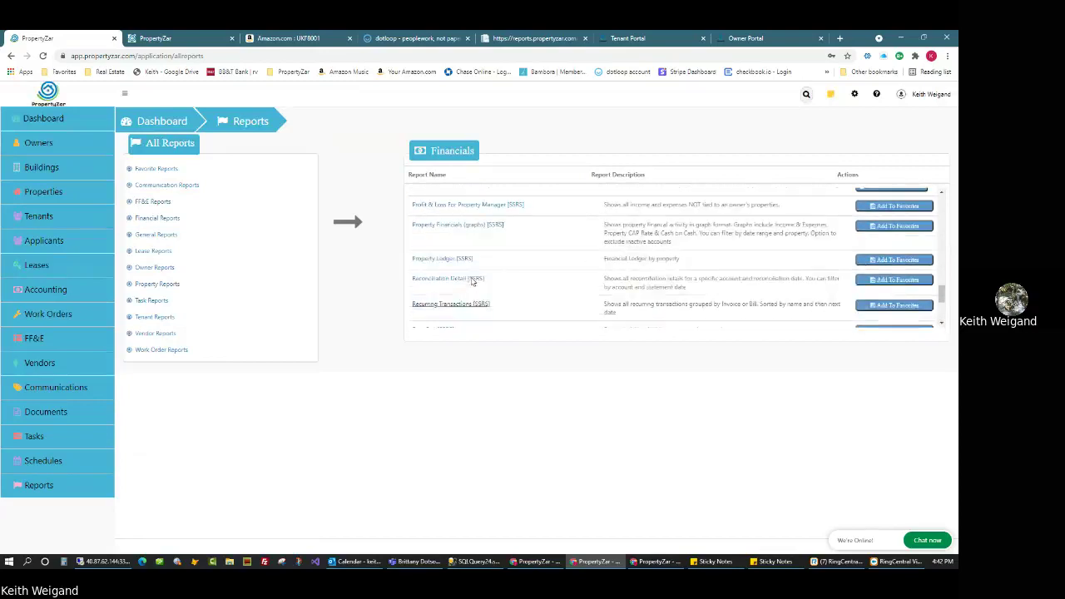
scroll(471, 287, "up", 2)
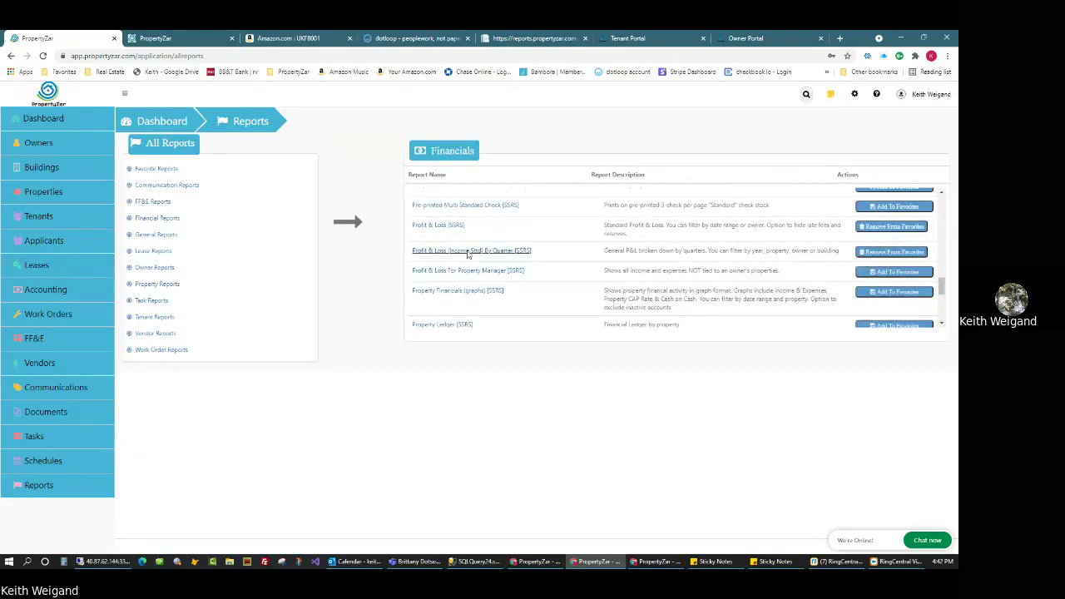
left_click(468, 251)
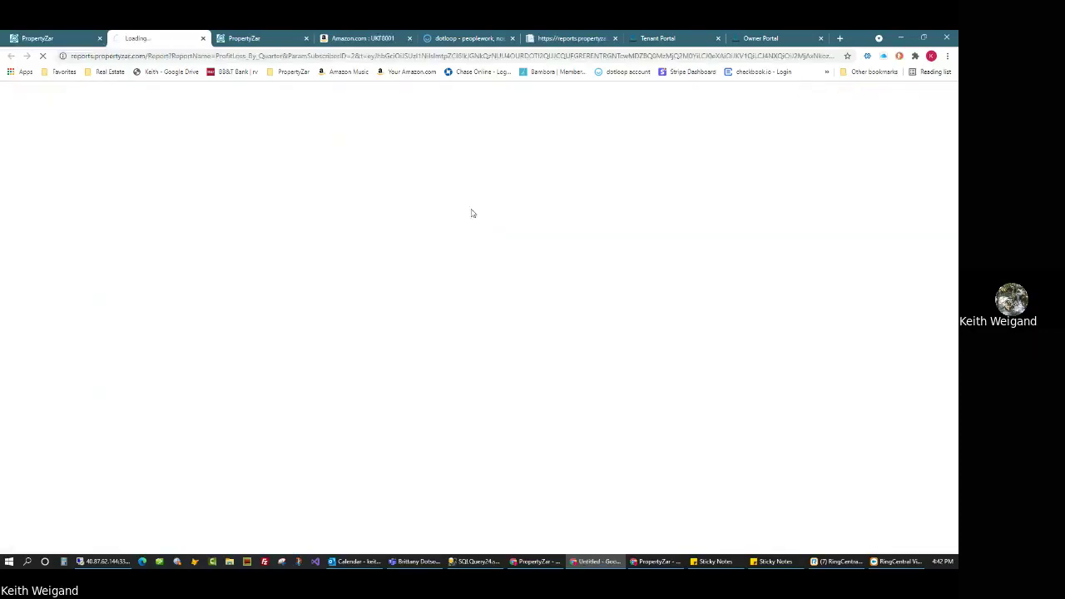
- Close the schedule, Amazon and dotloop pages, discarding unsaved dotloop changes, and return to the quarterly Profit & Loss report
left_click(306, 38)
left_click(301, 40)
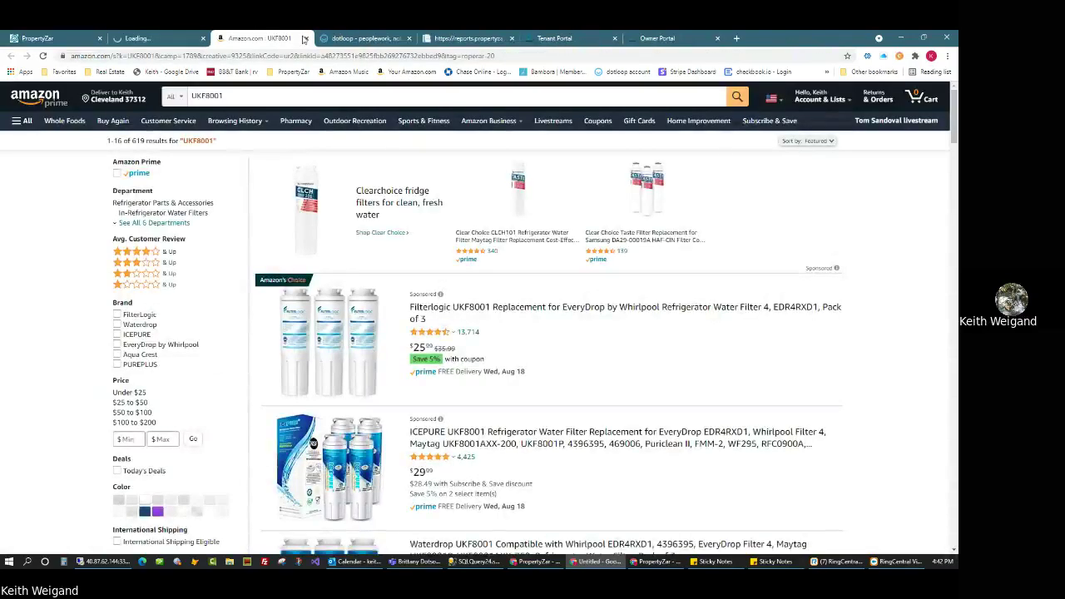
left_click(304, 38)
left_click(306, 38)
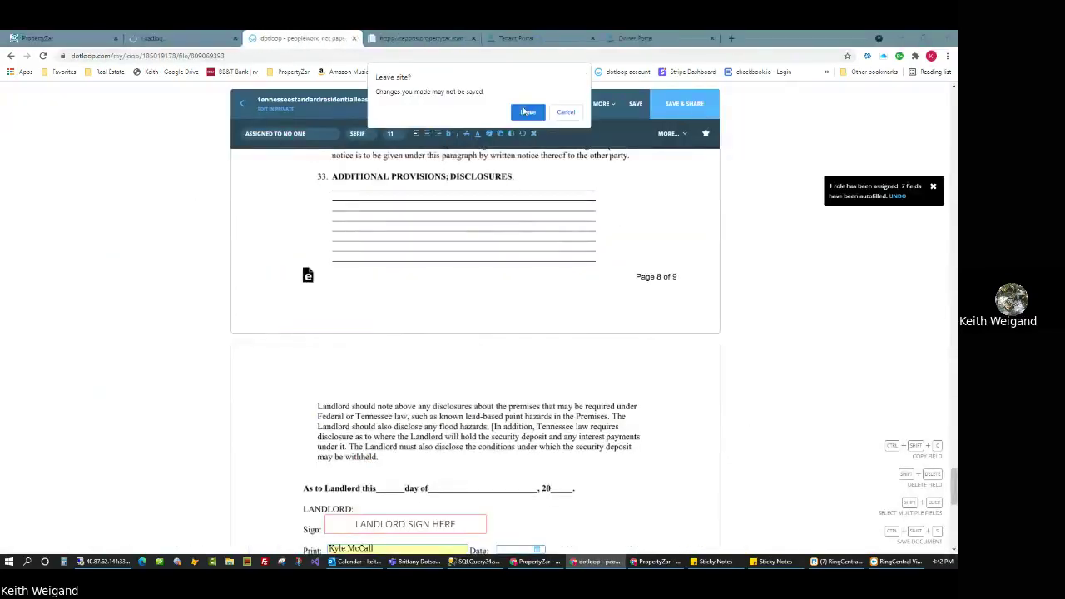
left_click(525, 111)
left_click(198, 42)
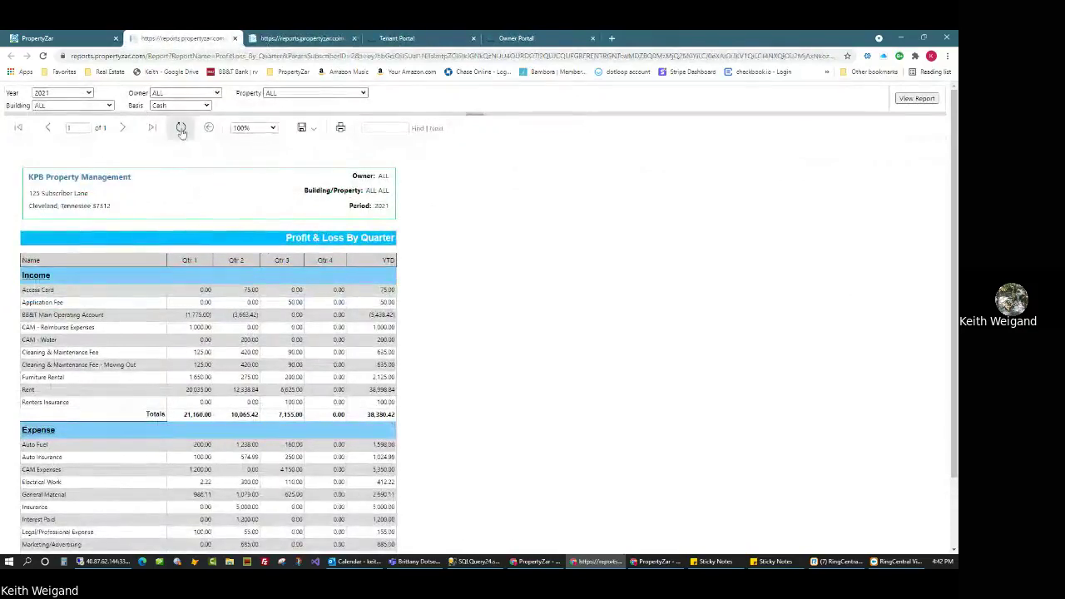
- Examine the quarterly Profit & Loss report's income and expense sections, its export formats, and its property and building filters
left_click_drag(239, 94, 251, 94)
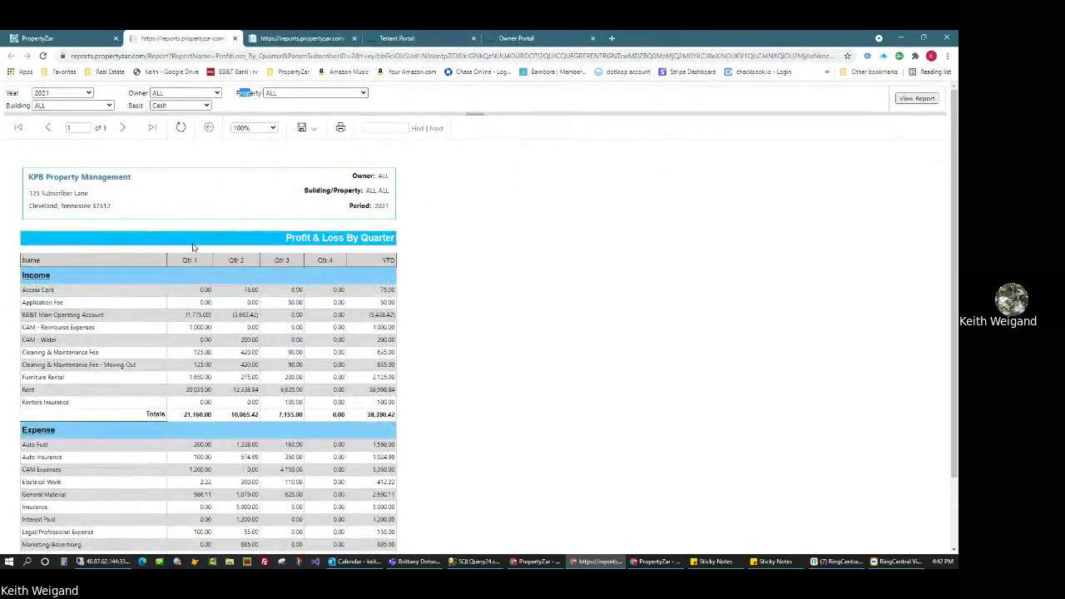
scroll(185, 210, "down", 2)
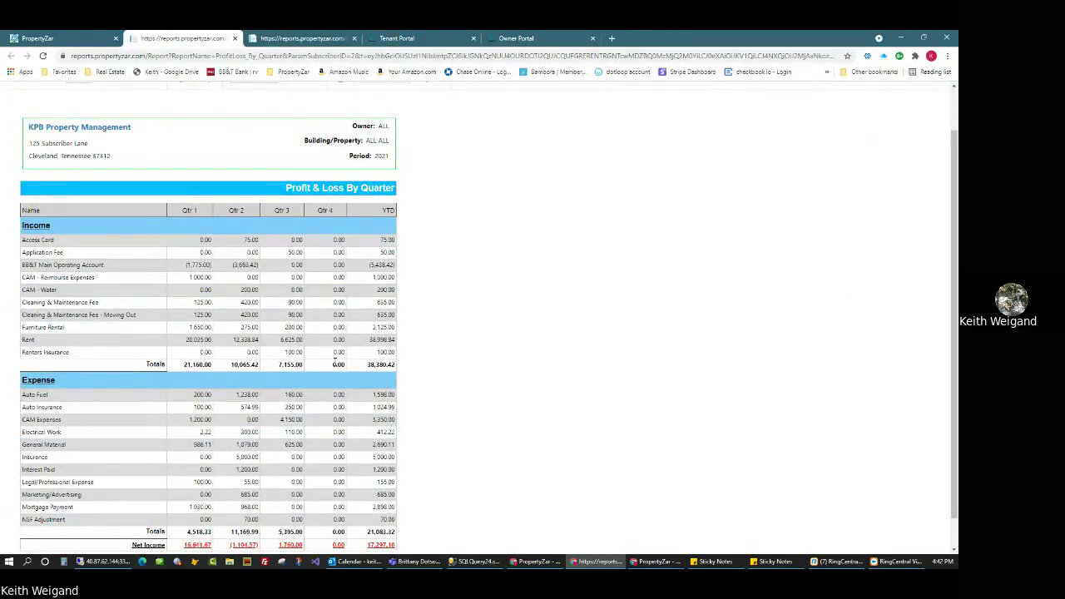
scroll(70, 264, "down", 1)
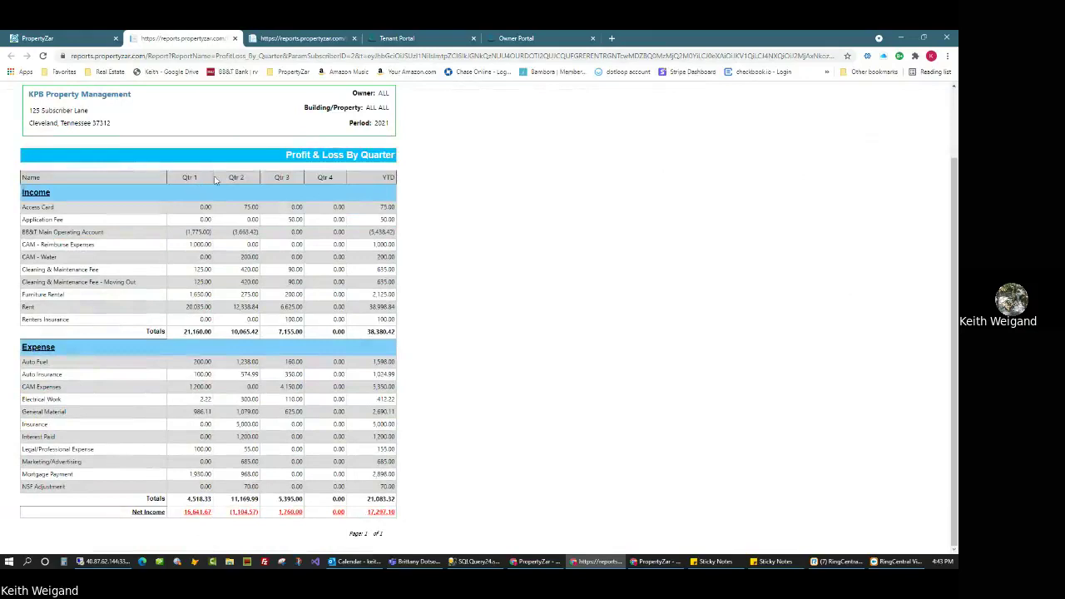
scroll(263, 237, "up", 3)
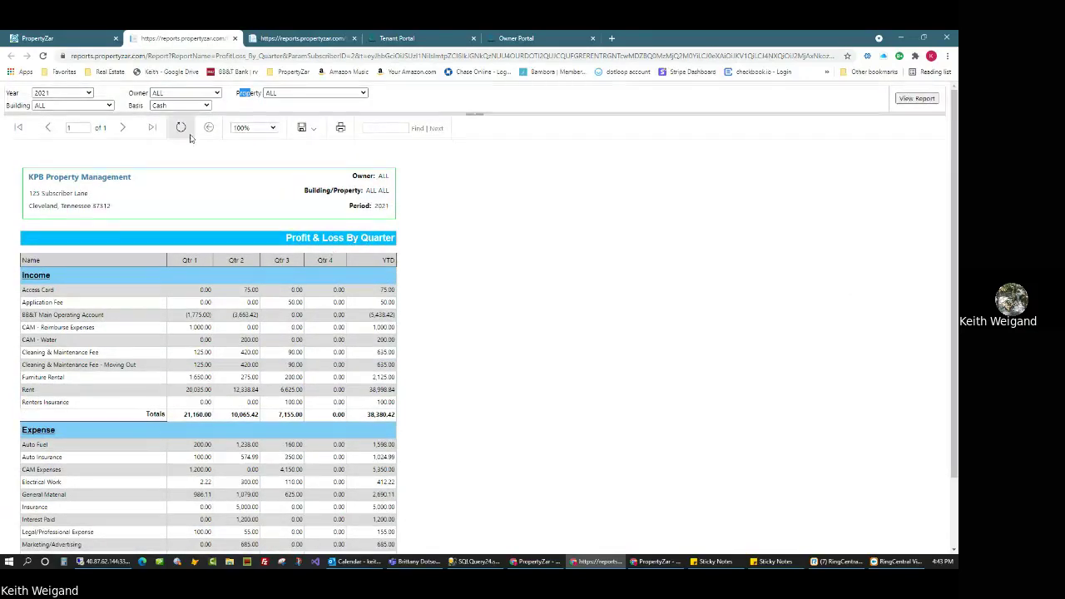
left_click(303, 128)
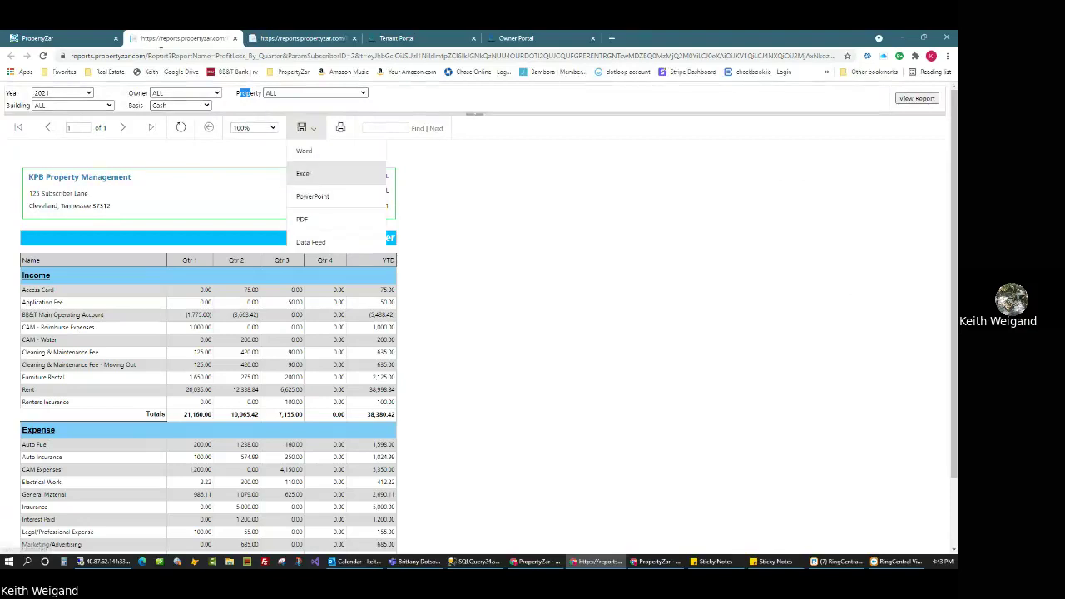
left_click(267, 95)
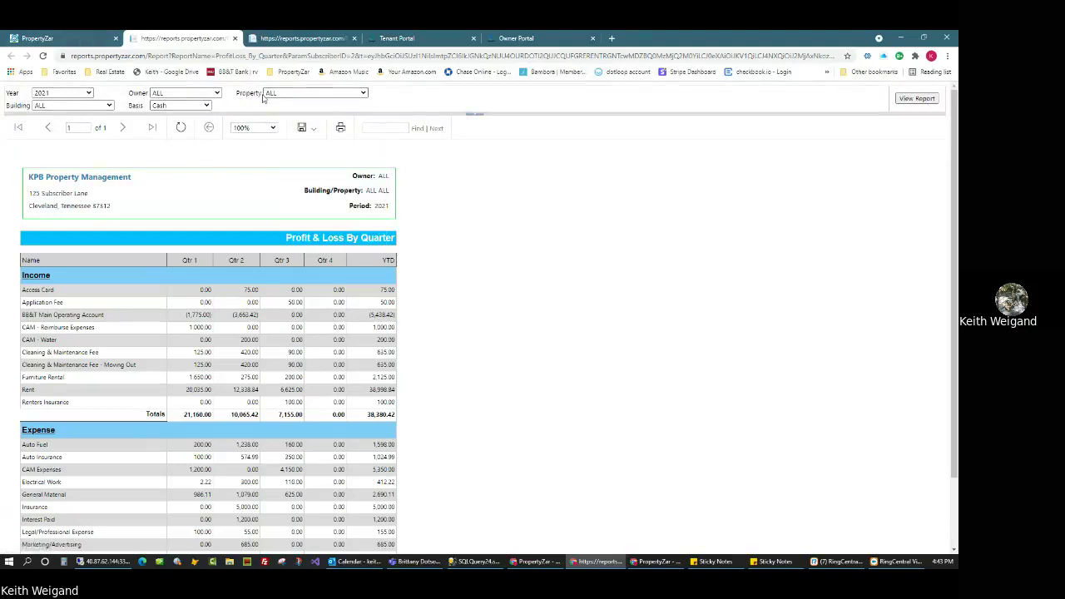
left_click(90, 106)
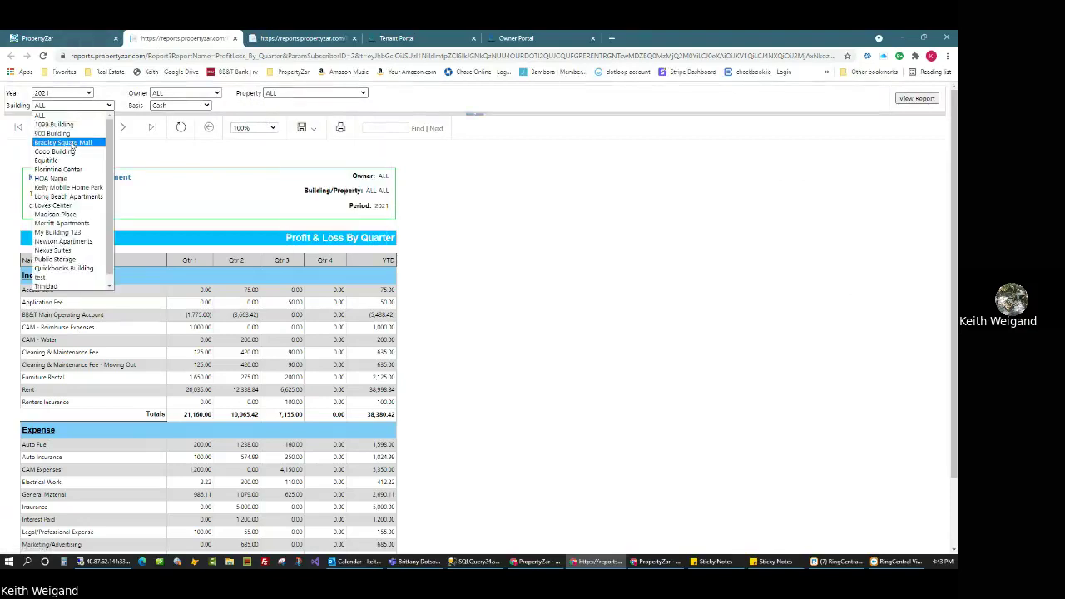
left_click(255, 96)
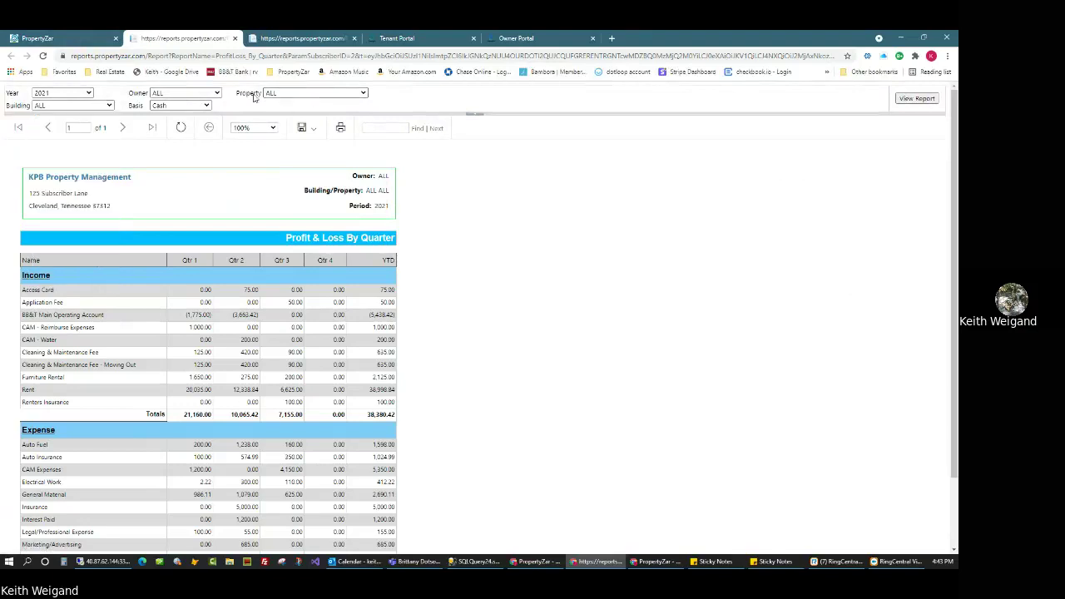
- Return to the financial reports list, look back through it, and show the Favorite Reports
left_click(62, 38)
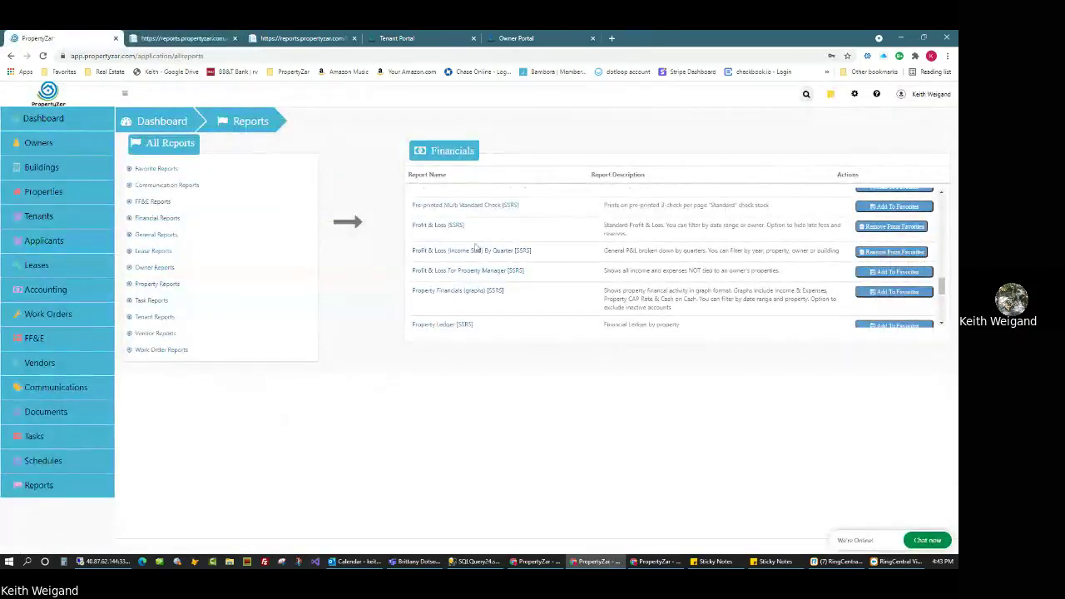
scroll(483, 256, "up", 5)
scroll(490, 258, "up", 3)
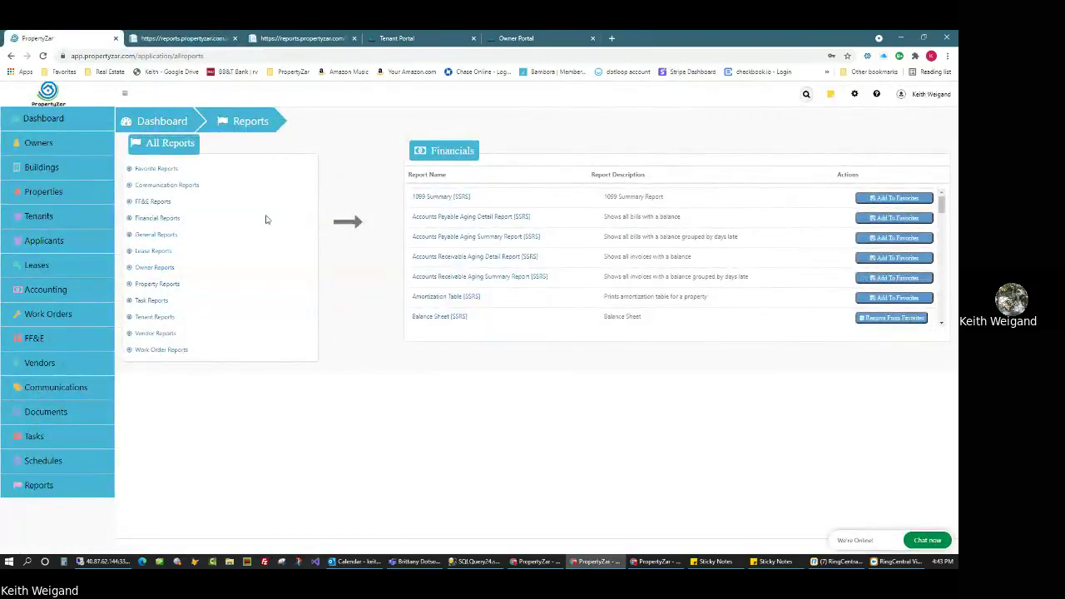
left_click(164, 170)
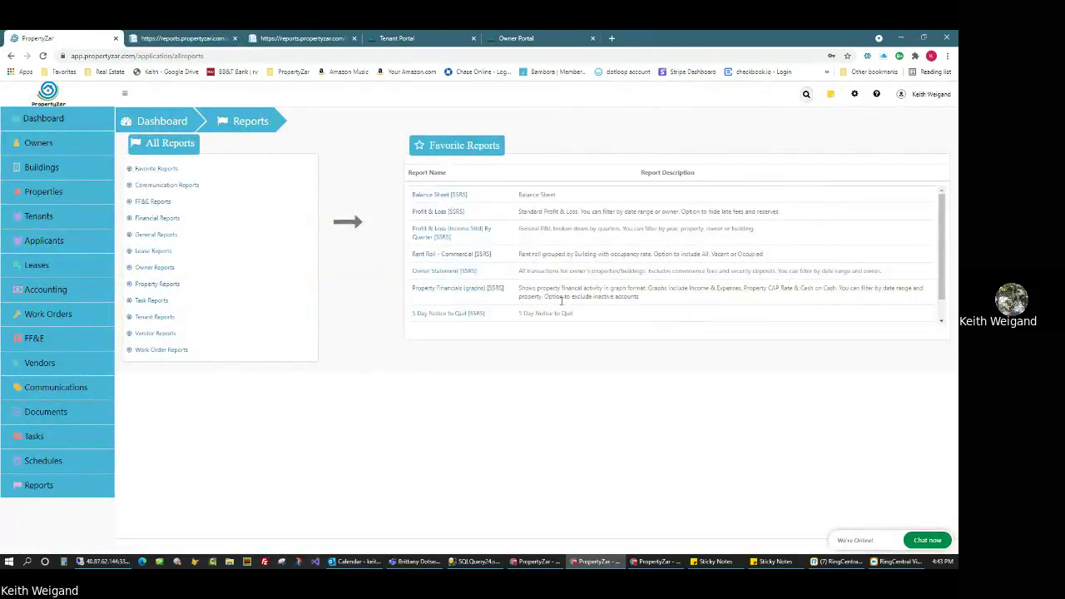
- Generate the 5 Day Notice to Quit report for one tenant using the owner's info, and review the notice
left_click(432, 316)
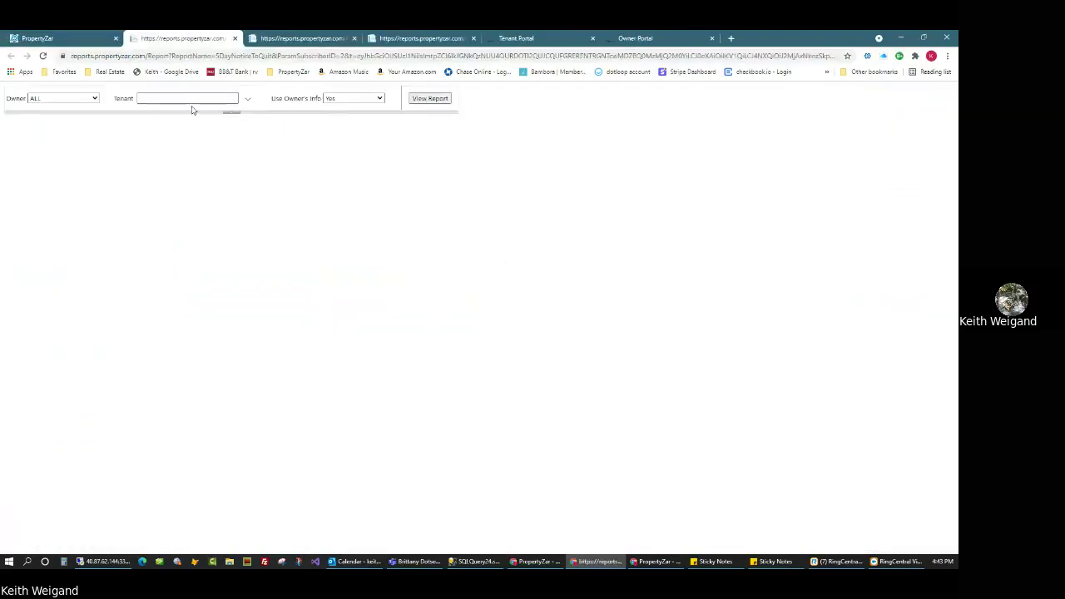
left_click_drag(235, 119, 236, 128)
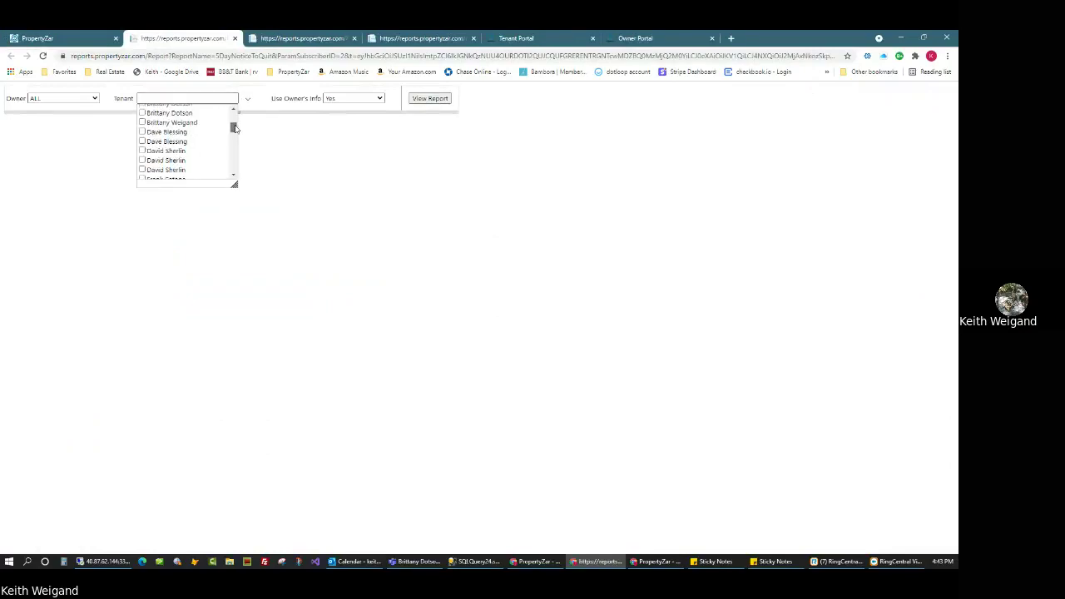
left_click(148, 153)
left_click(430, 98)
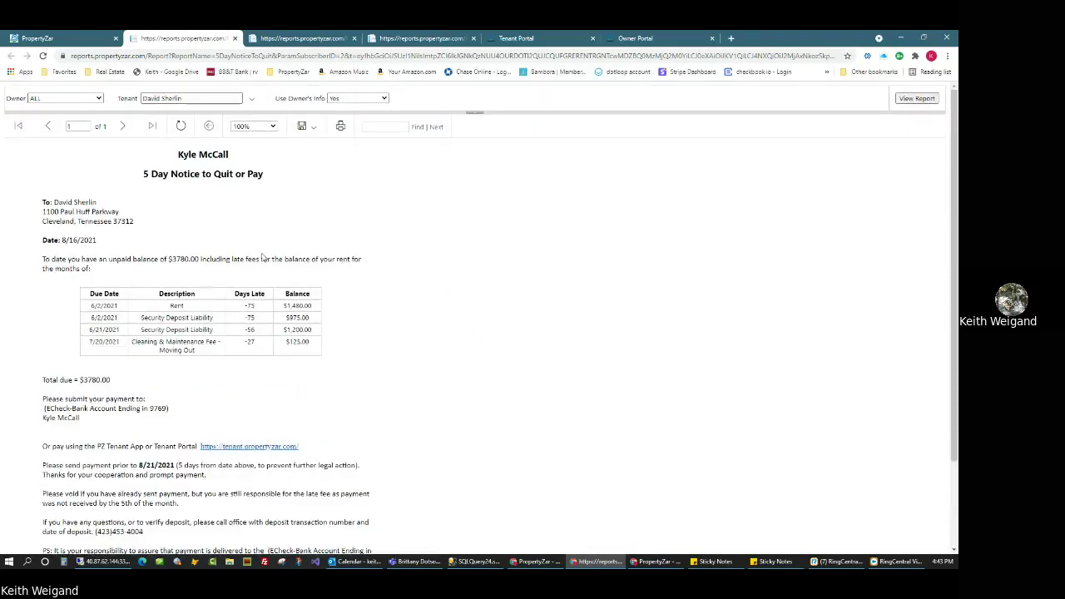
scroll(214, 427, "down", 2)
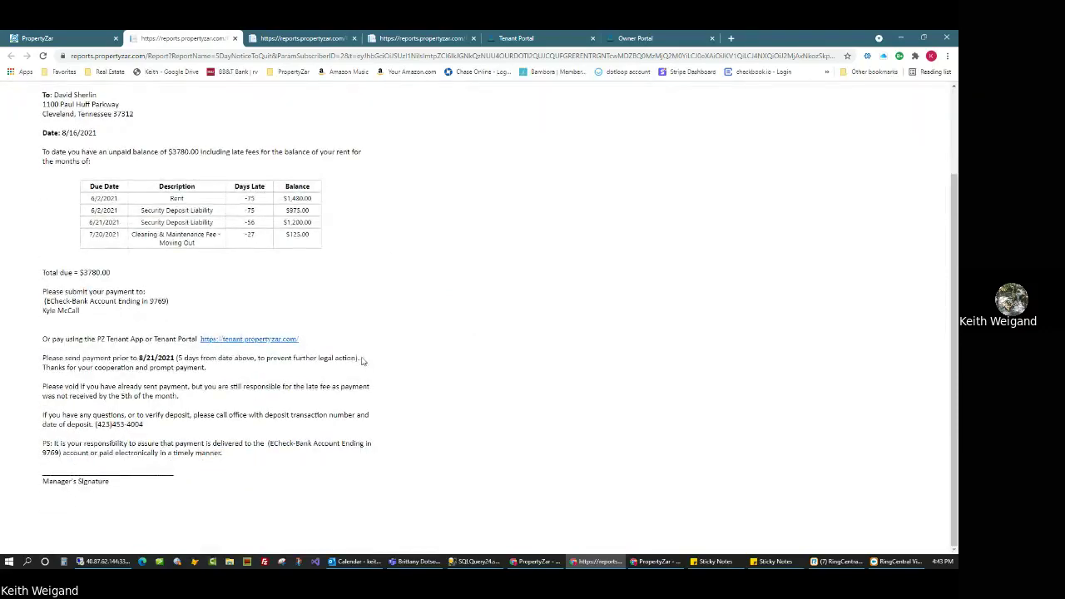
scroll(362, 358, "up", 1)
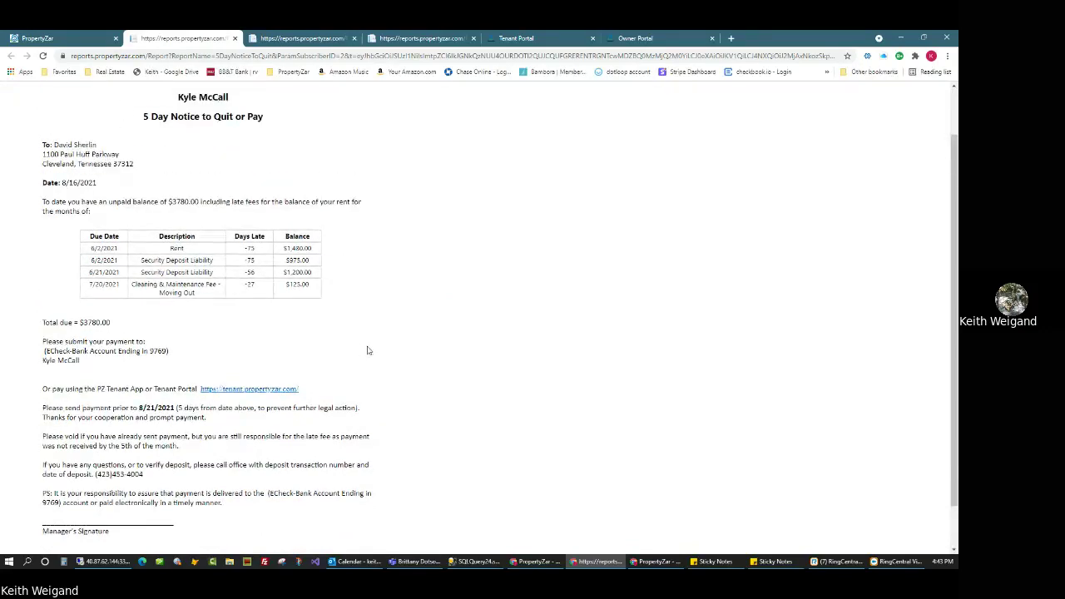
- Examine the 5 Day Notice's overdue charges, total due, unpaid balance, recipient address and manager's signature line
left_click_drag(165, 248, 194, 261)
left_click_drag(287, 286, 309, 286)
left_click_drag(82, 323, 115, 325)
left_click_drag(173, 201, 201, 203)
left_click_drag(61, 145, 108, 163)
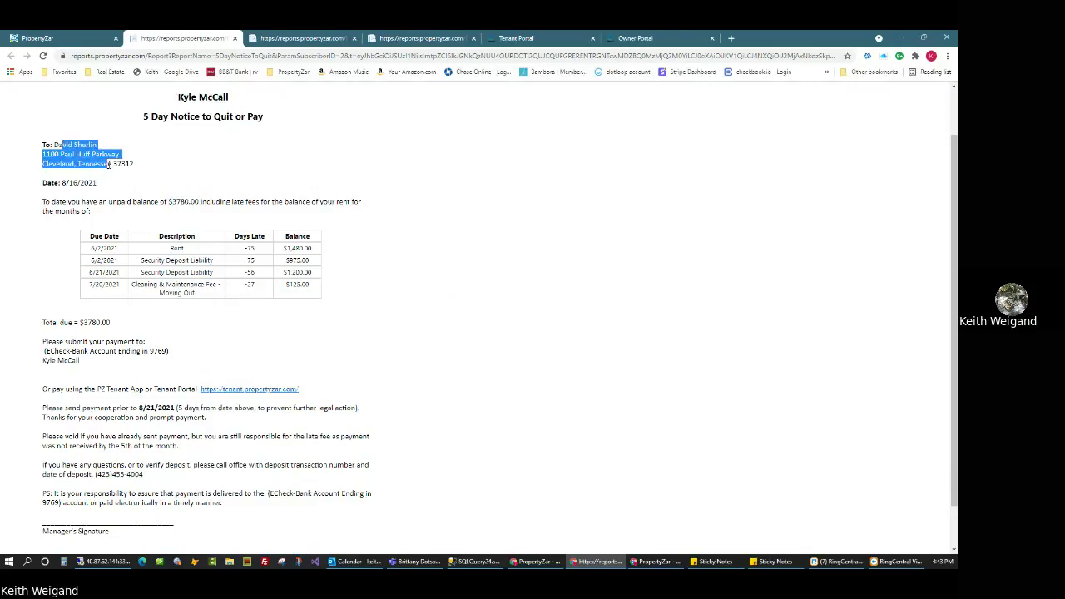
left_click(139, 163)
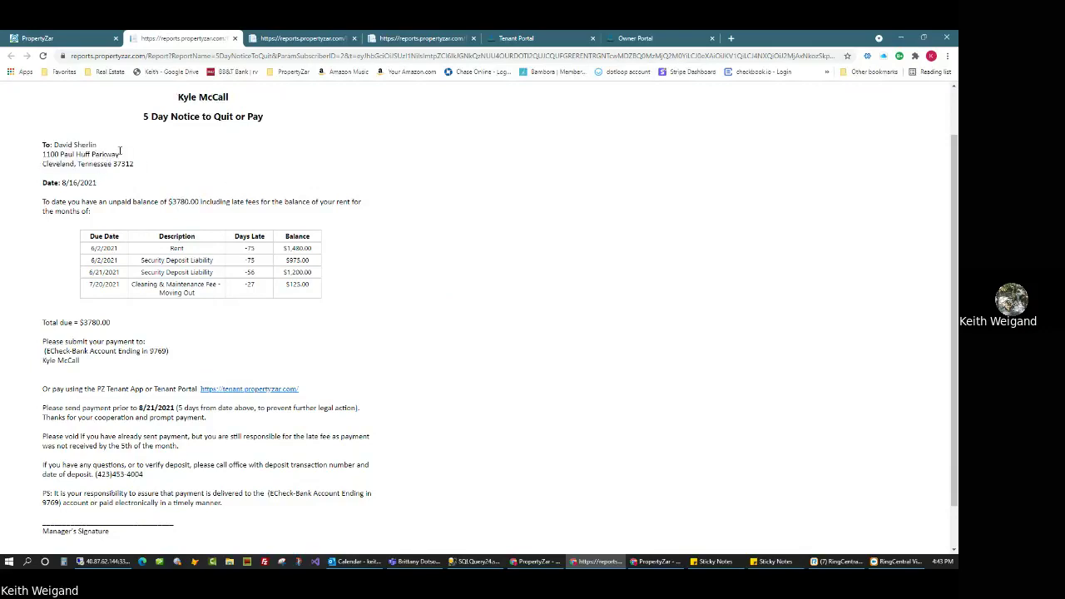
scroll(203, 158, "up", 1)
scroll(208, 358, "down", 2)
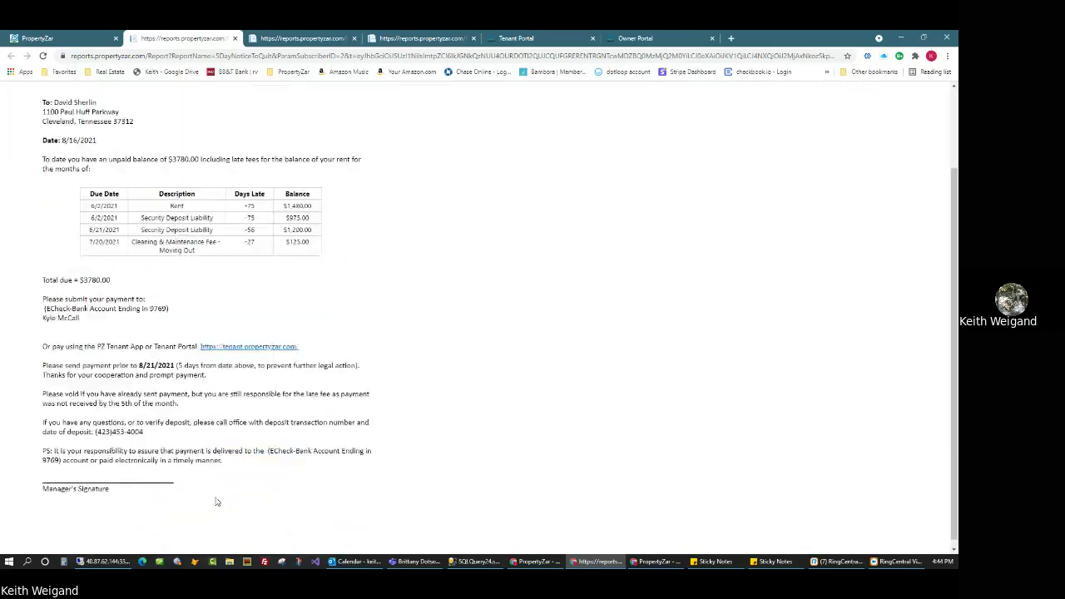
scroll(325, 285, "up", 2)
left_click(313, 129)
left_click(427, 217)
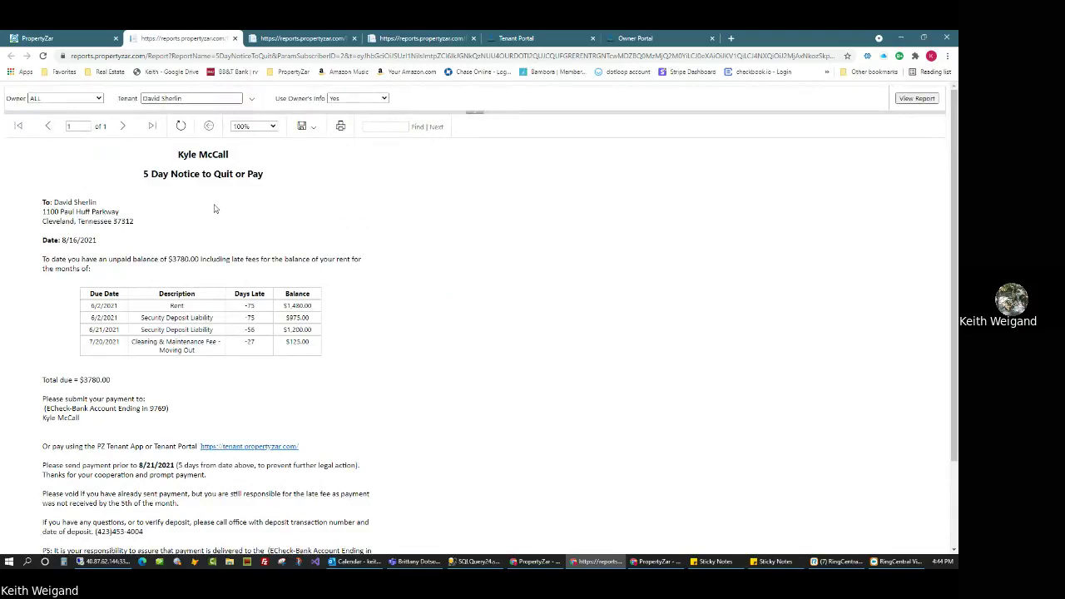
- Return to the PropertyZar reports page, show the search field, and open the sticky notes board
left_click(79, 38)
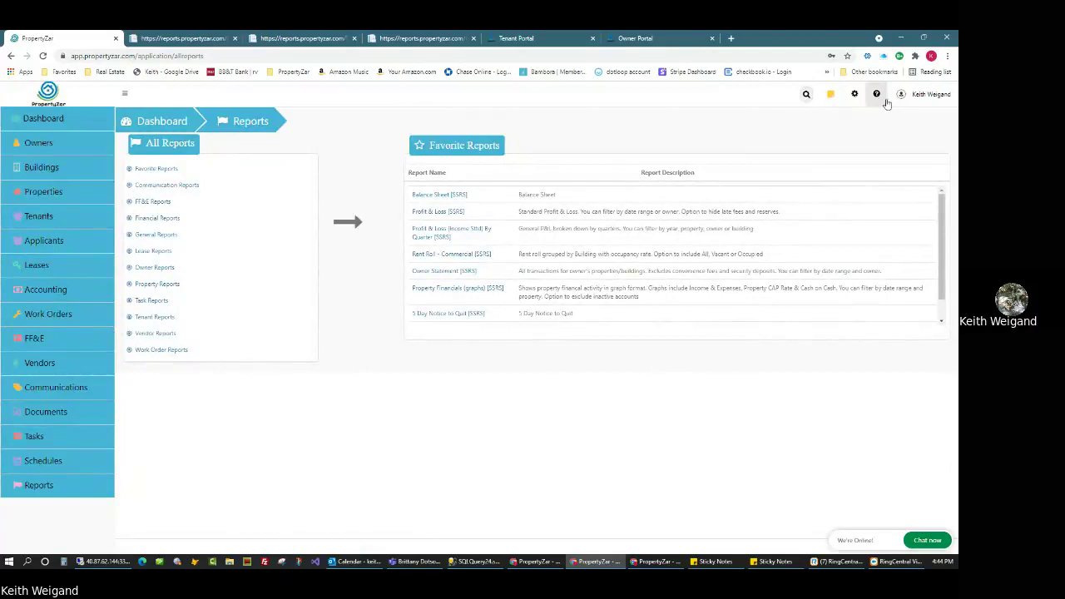
left_click(805, 94)
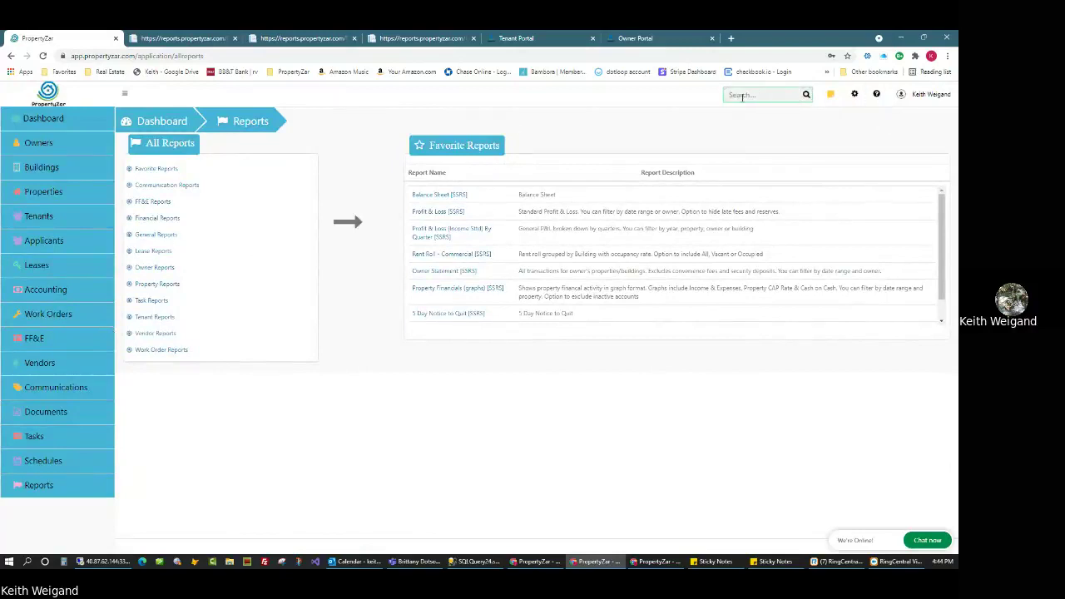
left_click(830, 94)
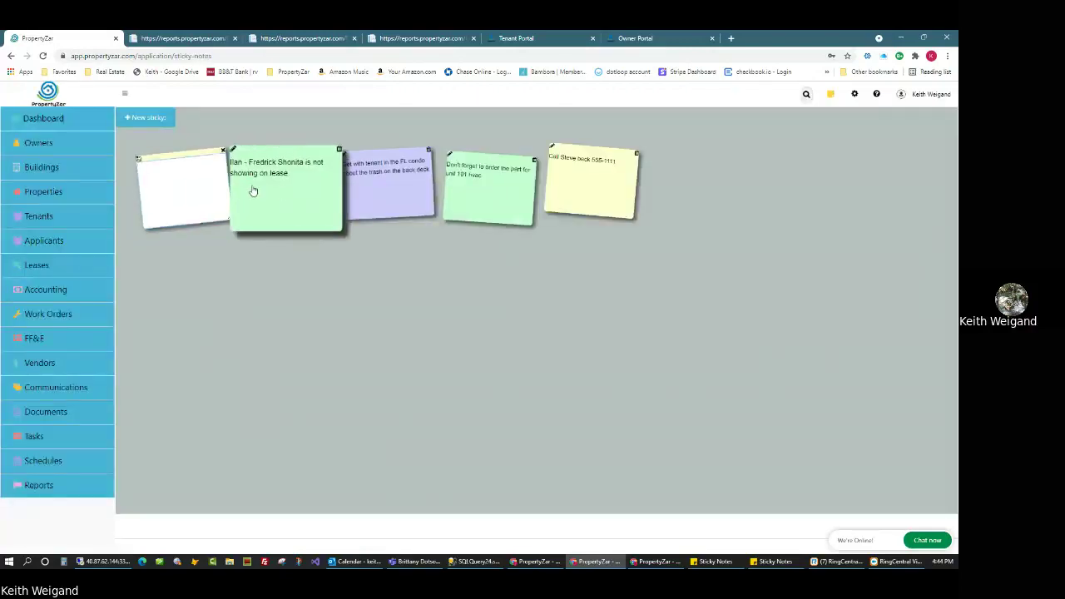
- Open the subscriber settings and examine the Accounting defaults, including account details and the default management fee
left_click(854, 95)
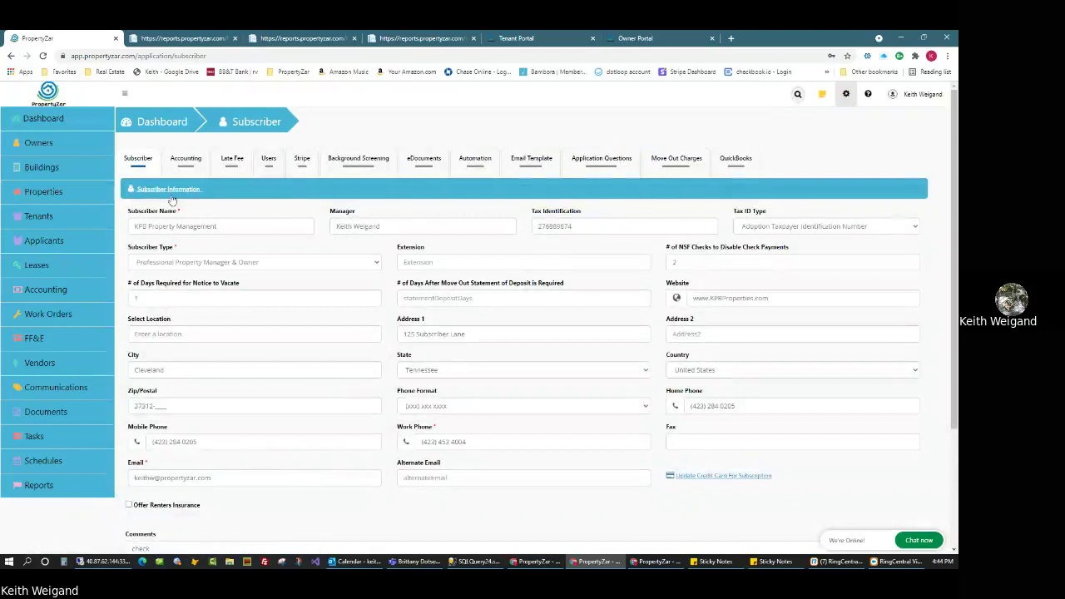
left_click(180, 175)
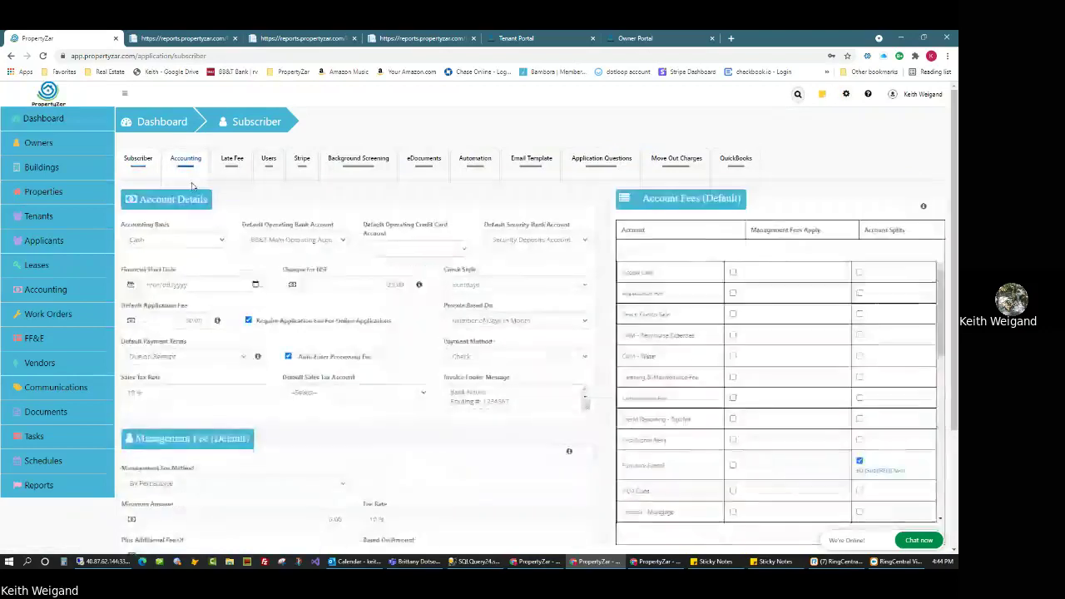
scroll(277, 314, "down", 1)
left_click_drag(159, 390, 250, 390)
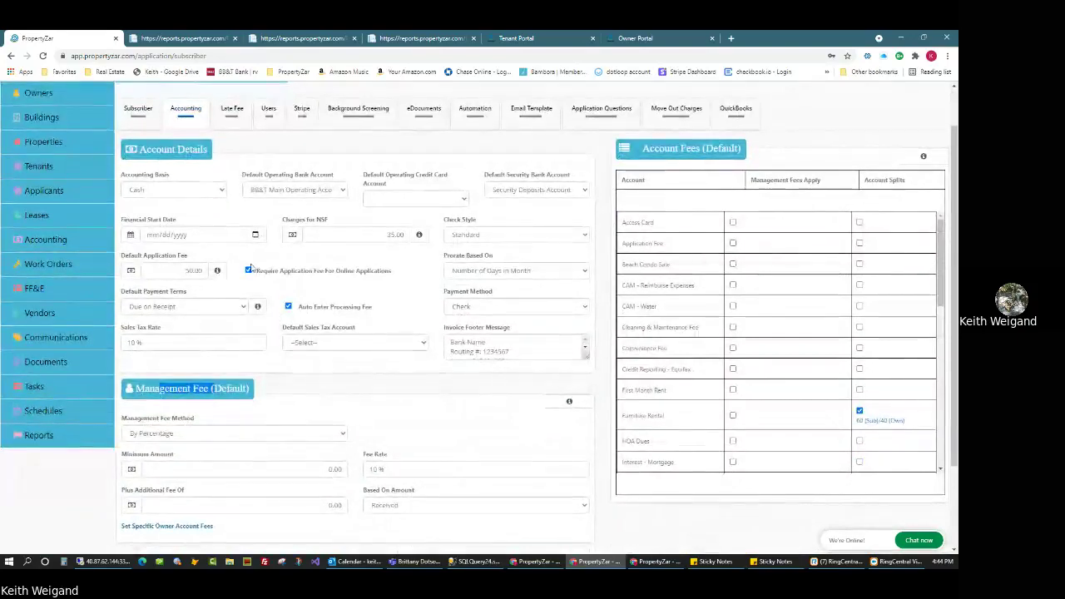
scroll(250, 242, "up", 1)
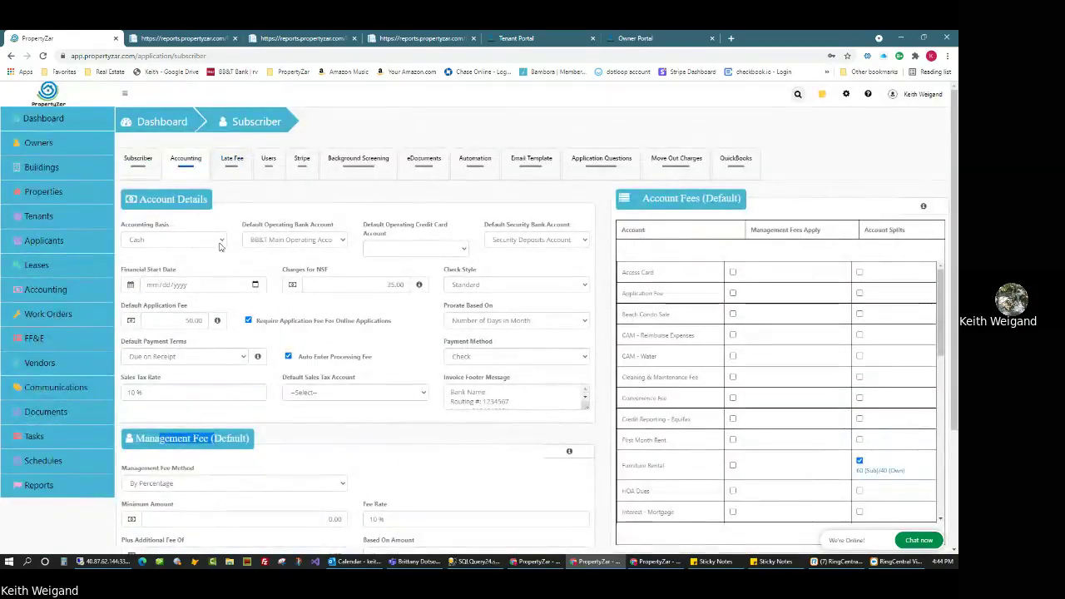
- Show the Late Fee settings and examine the auto-enter option, the late fee method, and the initial, second and third late fees
left_click(231, 166)
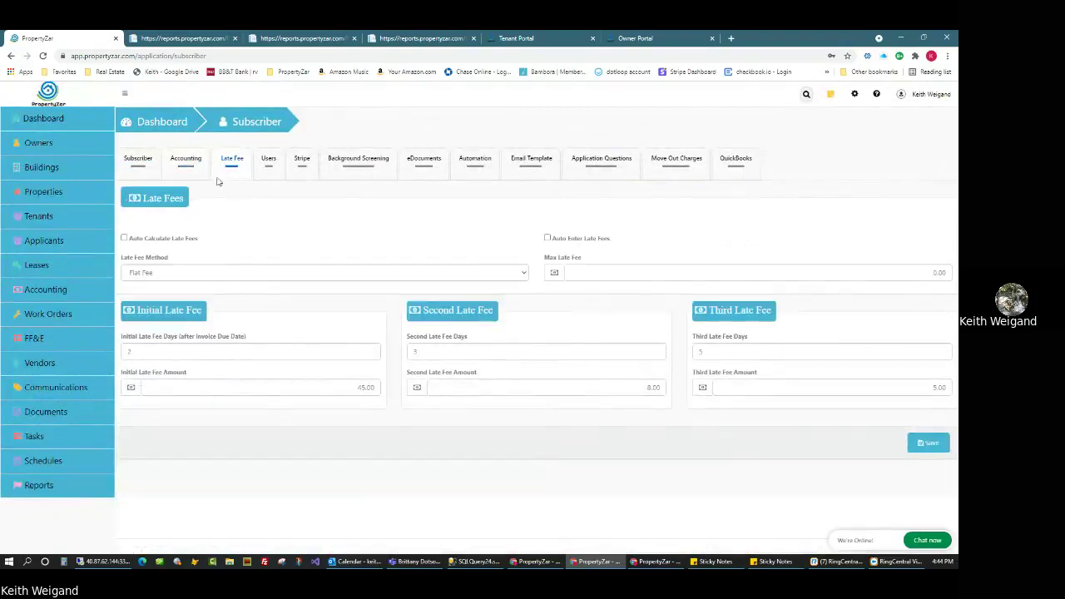
left_click_drag(565, 242, 616, 242)
left_click(142, 275)
left_click(145, 295)
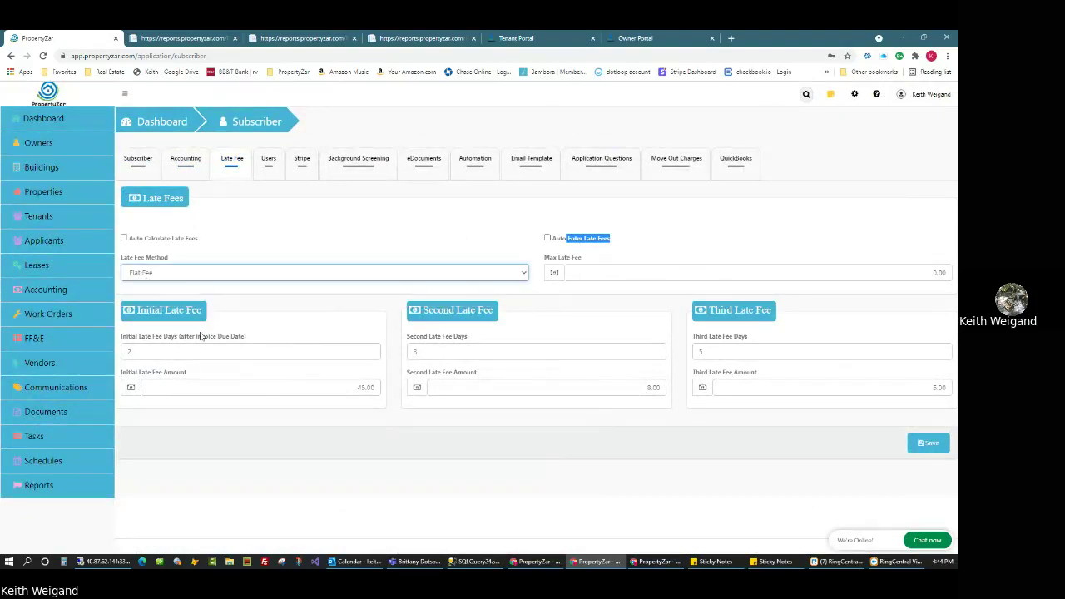
left_click(129, 351)
left_click_drag(358, 388, 429, 369)
double_click(424, 350)
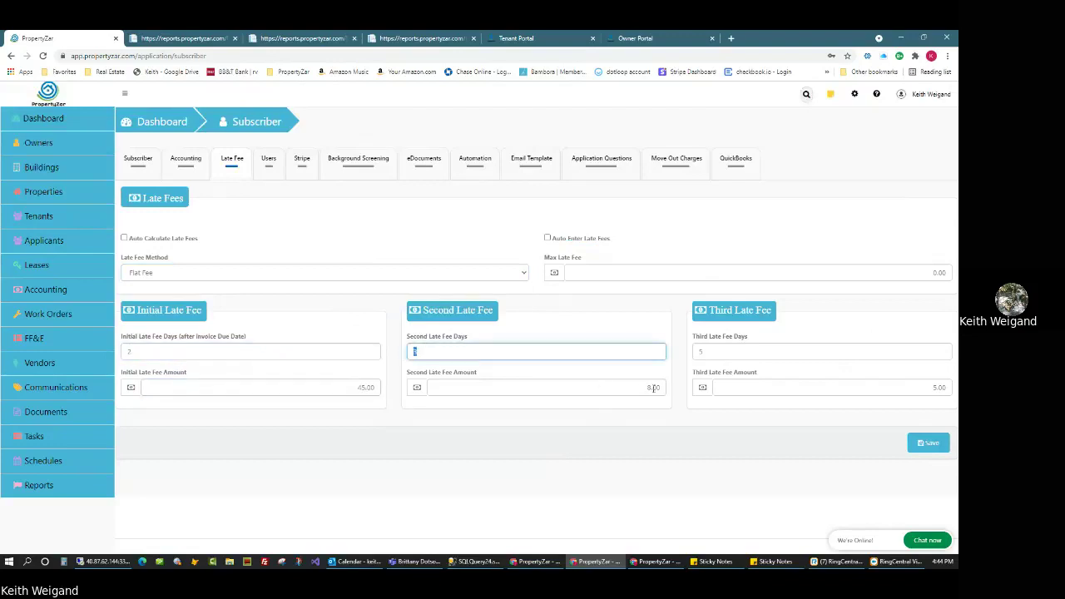
double_click(714, 353)
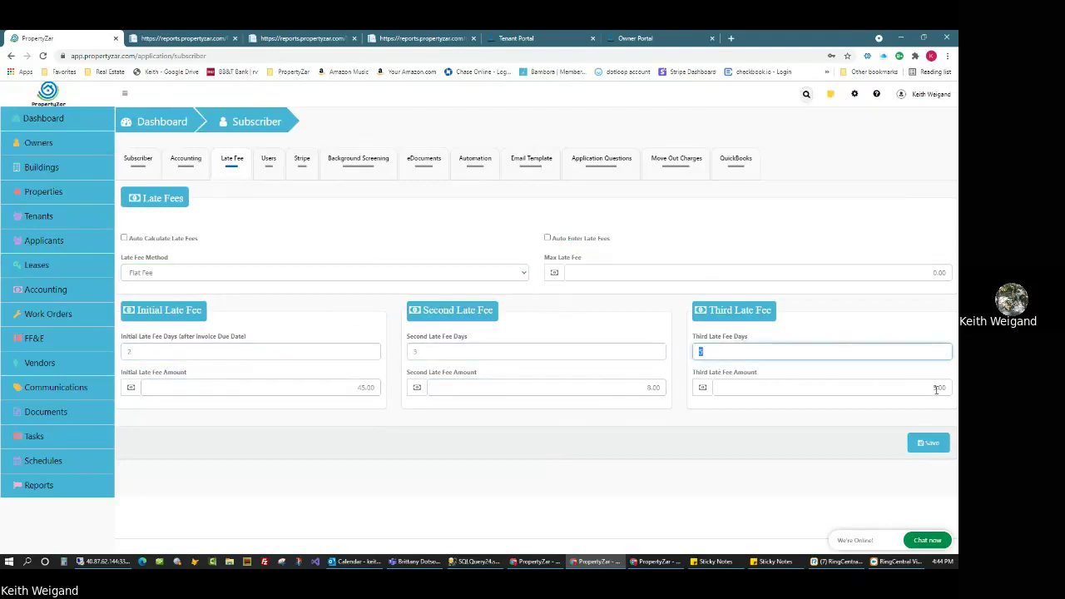
left_click_drag(936, 389, 956, 393)
left_click_drag(143, 319, 245, 321)
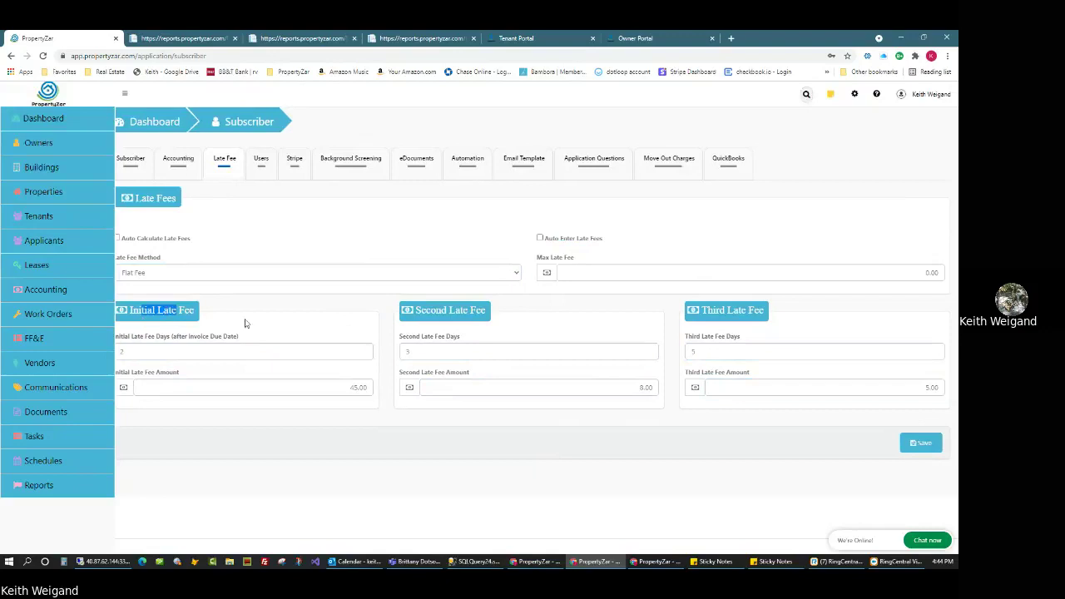
- Go over the initial late fee days and amount, the second late fee amount, and the Max Late Fee
left_click(183, 354)
type("7")
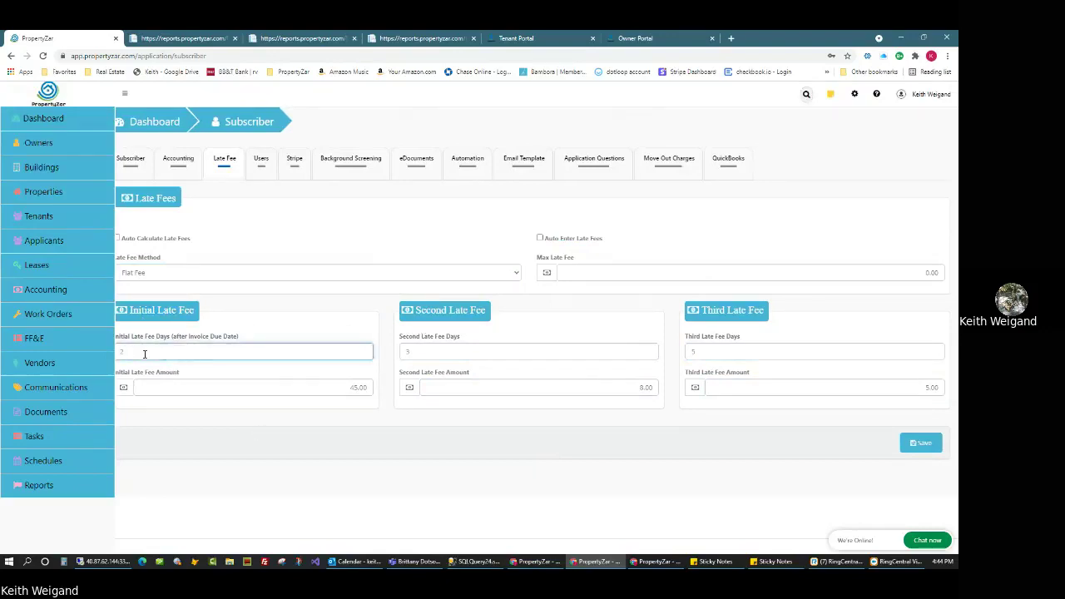
left_click_drag(144, 354, 129, 353)
double_click(364, 388)
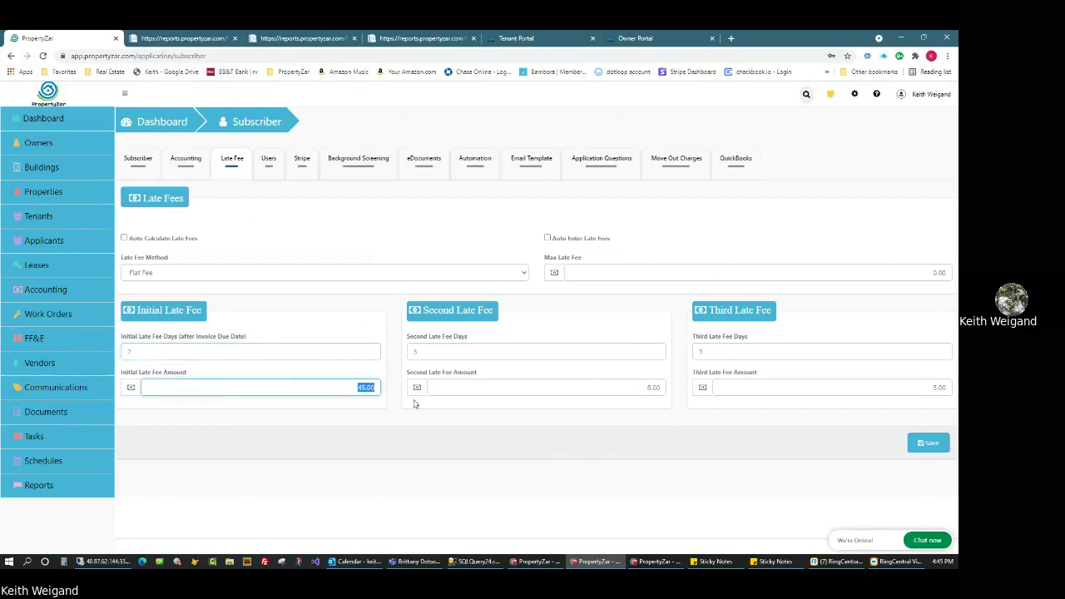
left_click_drag(444, 315, 481, 311)
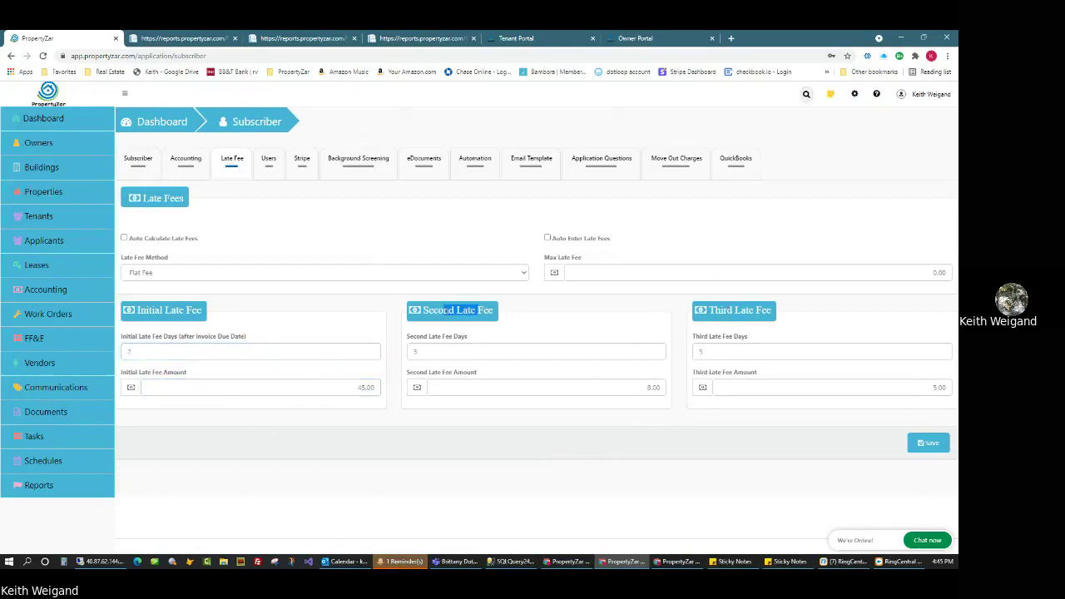
double_click(648, 387)
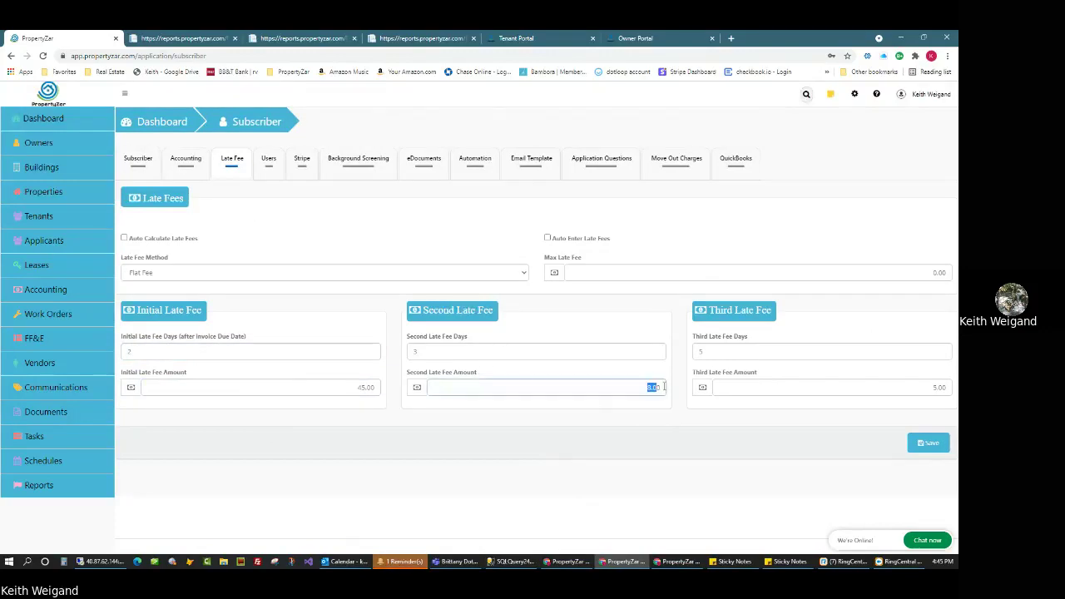
left_click(138, 353)
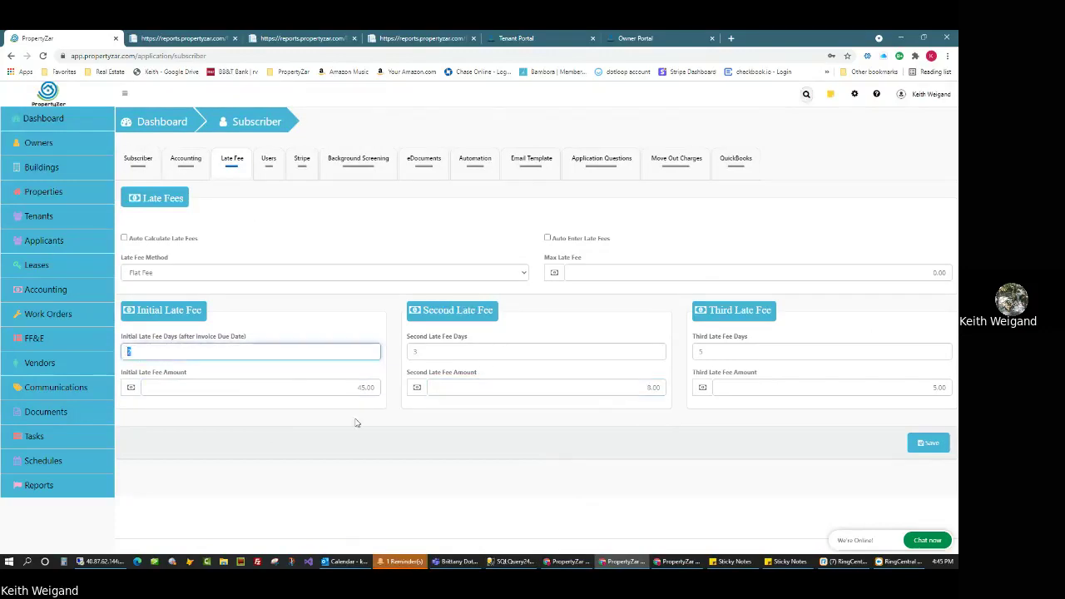
left_click_drag(357, 387, 423, 392)
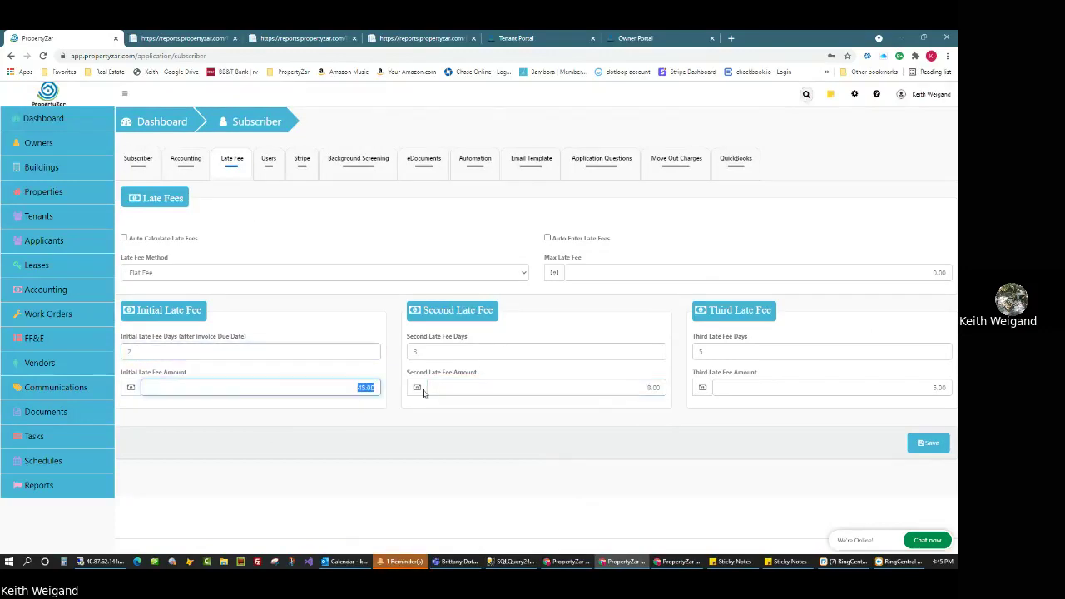
left_click(549, 251)
left_click(947, 273)
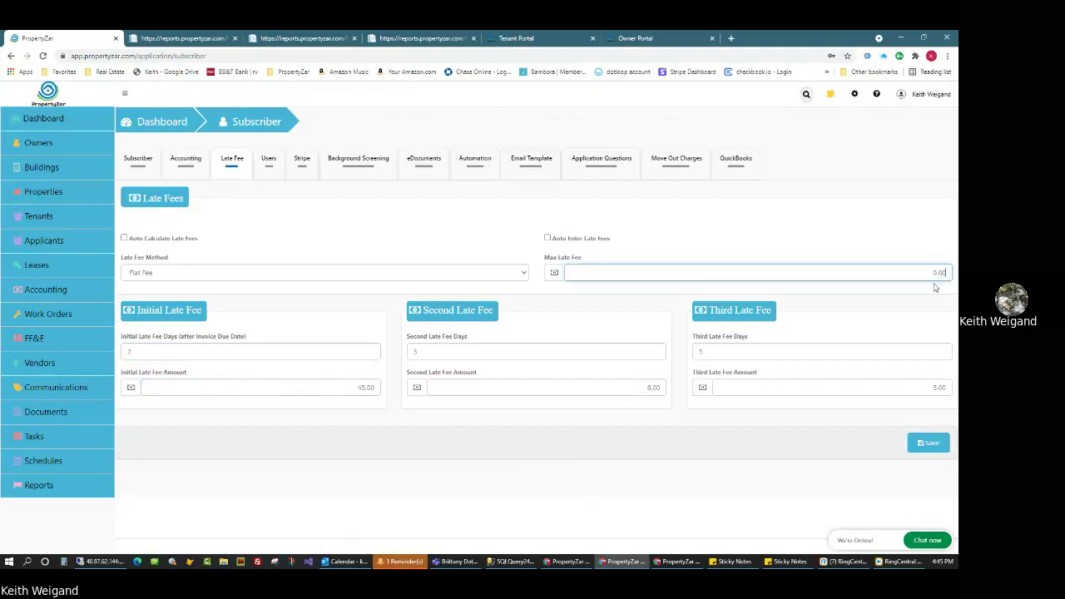
- Turn on Auto Enter Late Fees and Auto Calculate Late Fees
left_click(551, 238)
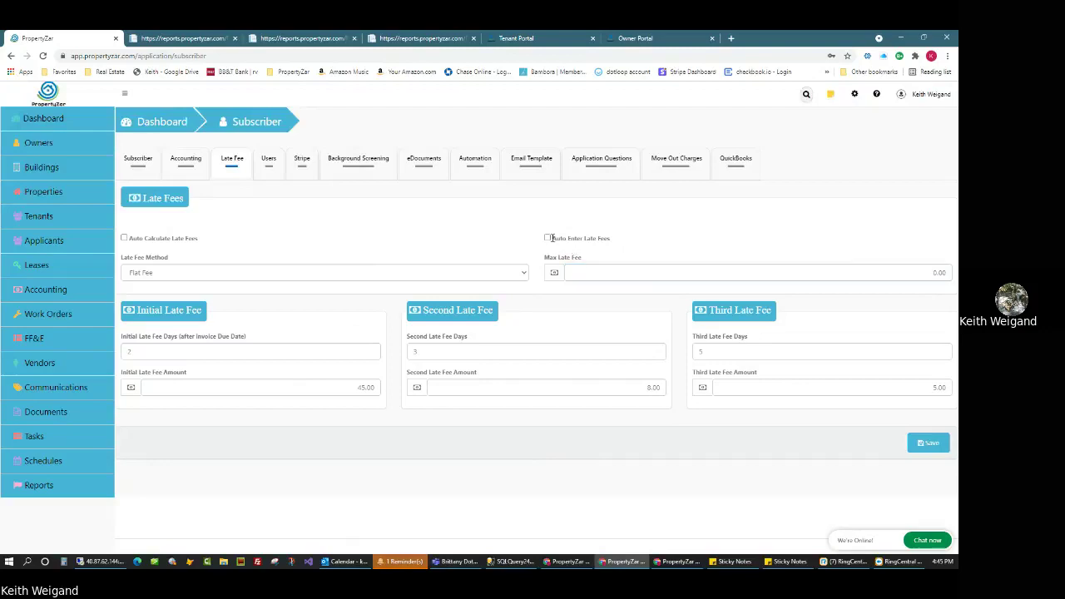
left_click(548, 239)
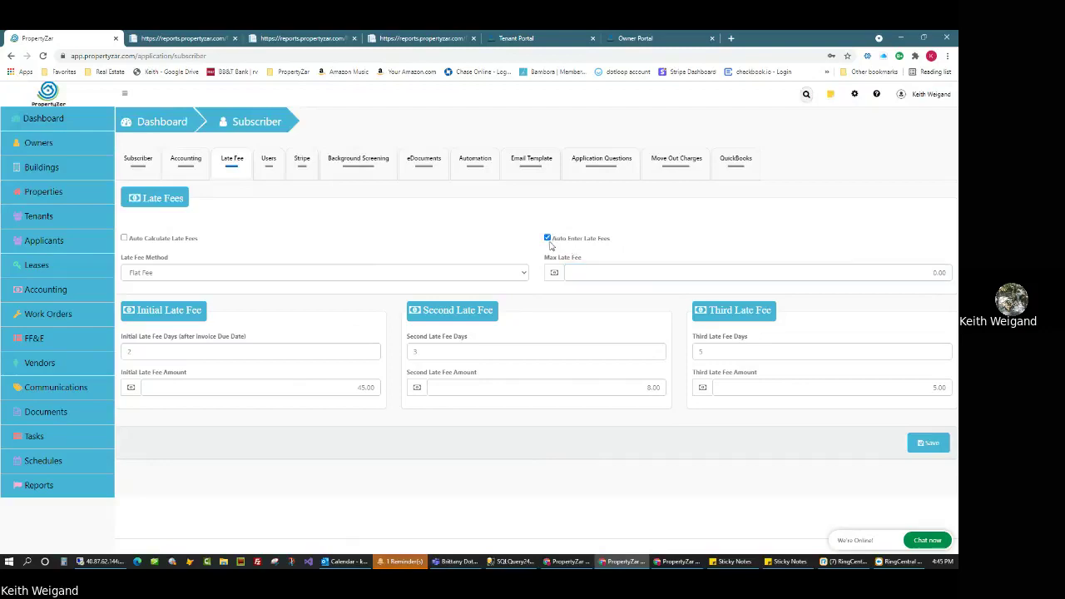
left_click(125, 239)
- Go over the days and amounts of the three late fee stages and turn both automatic late fee options back off
double_click(132, 352)
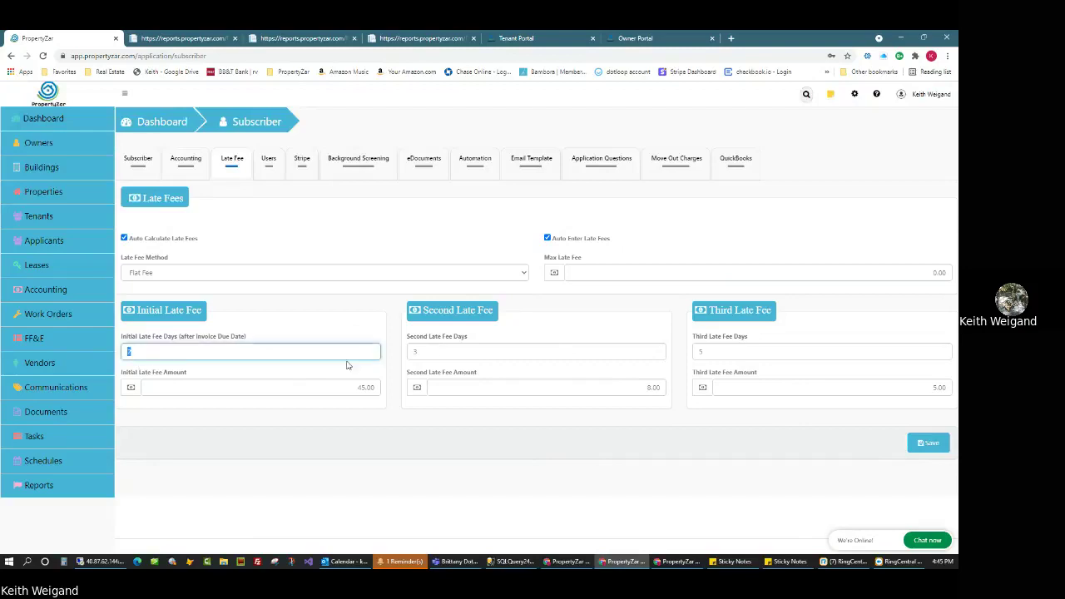
left_click(411, 353)
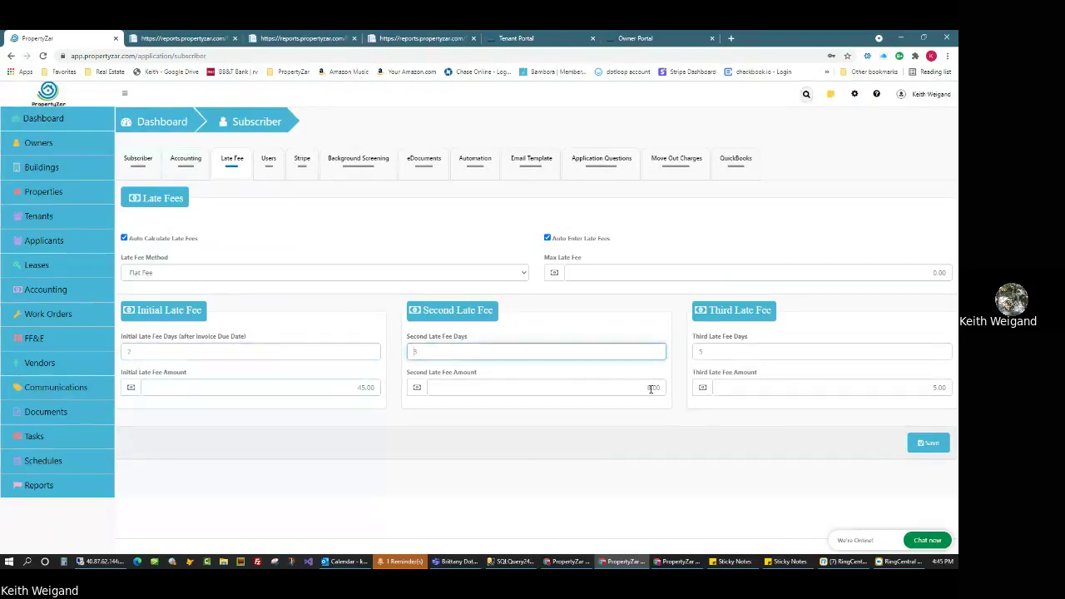
double_click(652, 388)
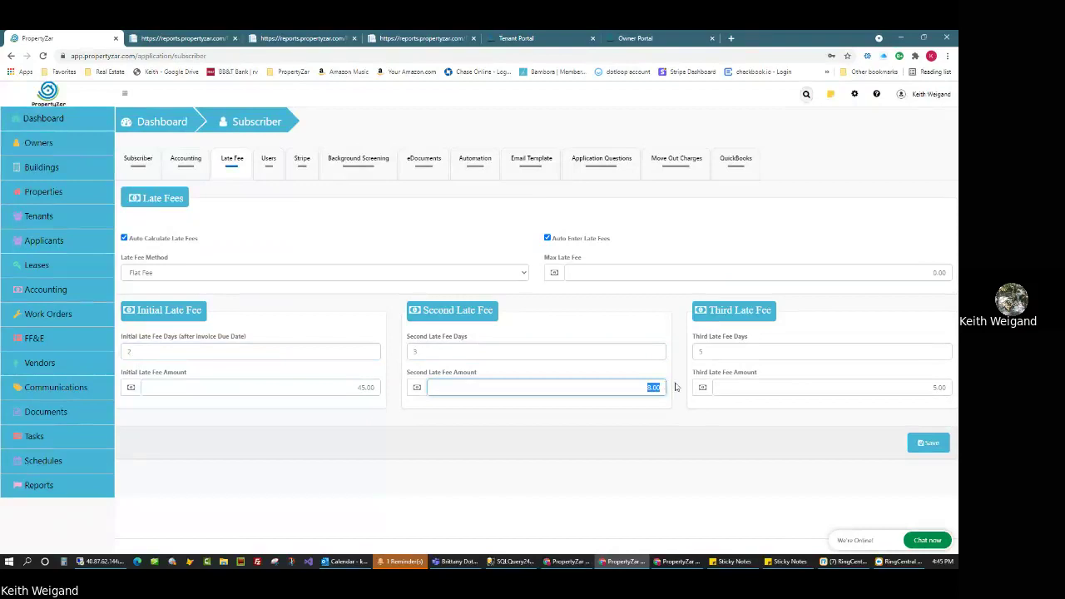
double_click(947, 274)
left_click(716, 383)
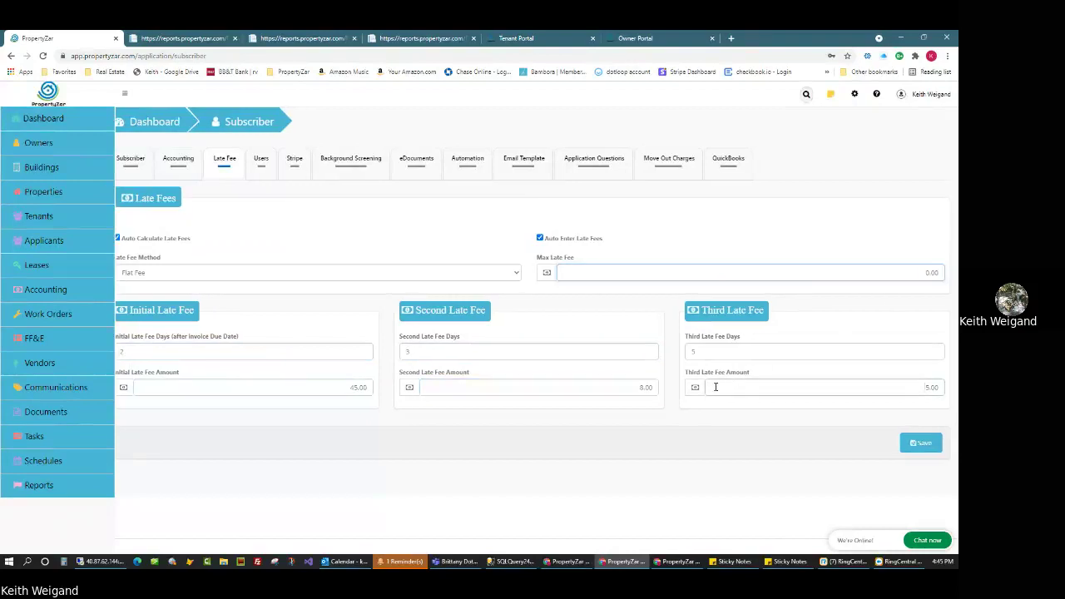
double_click(706, 352)
double_click(909, 387)
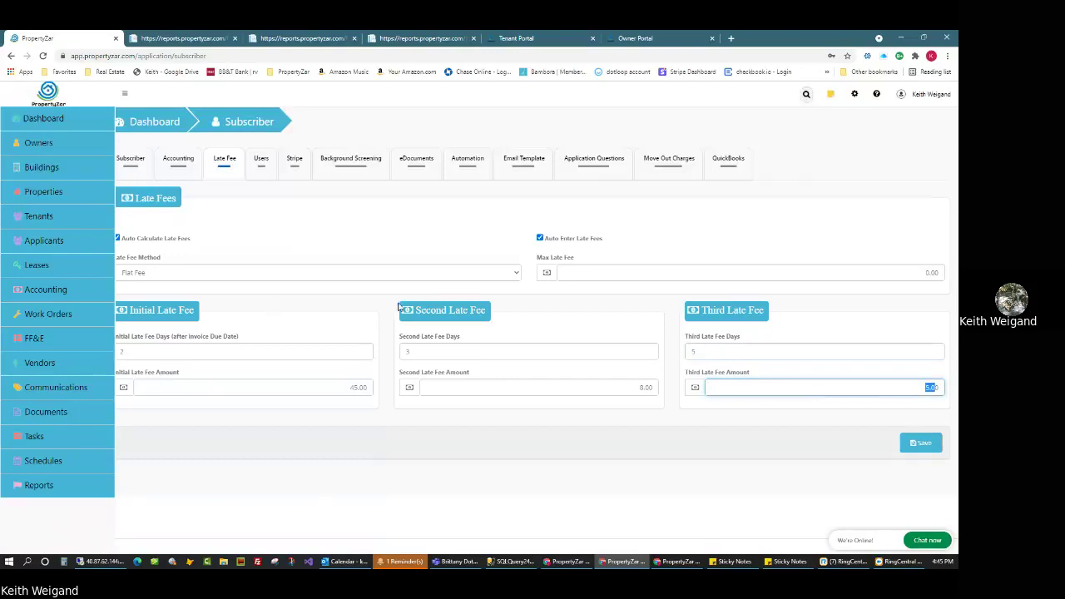
left_click(540, 238)
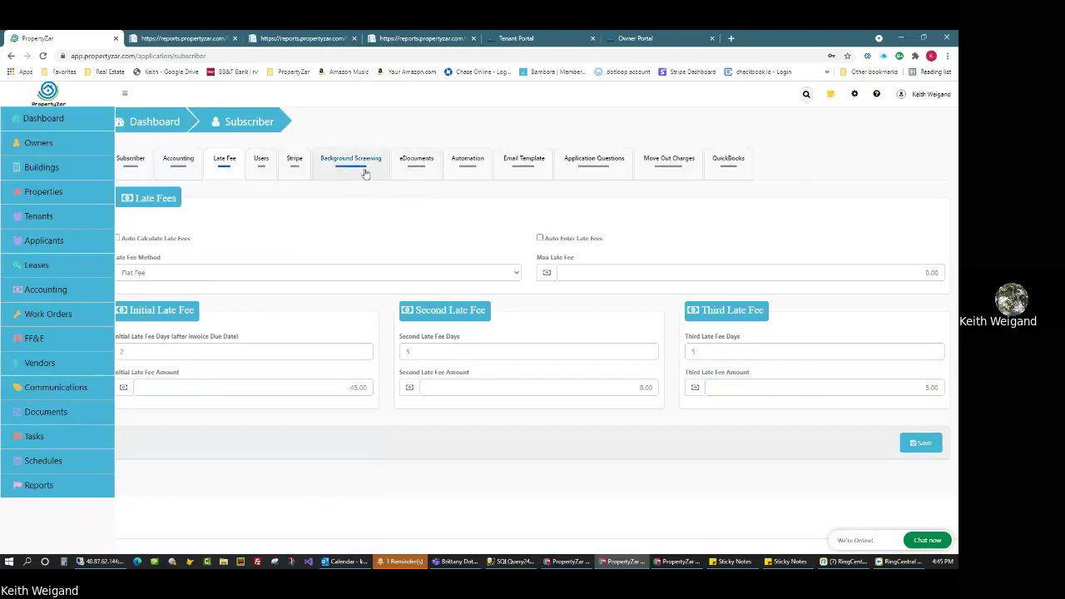
- Show the Automation settings and examine the Tenant App Notification option for emailing the subscriber about invoice payments
left_click(467, 165)
scroll(333, 316, "down", 2)
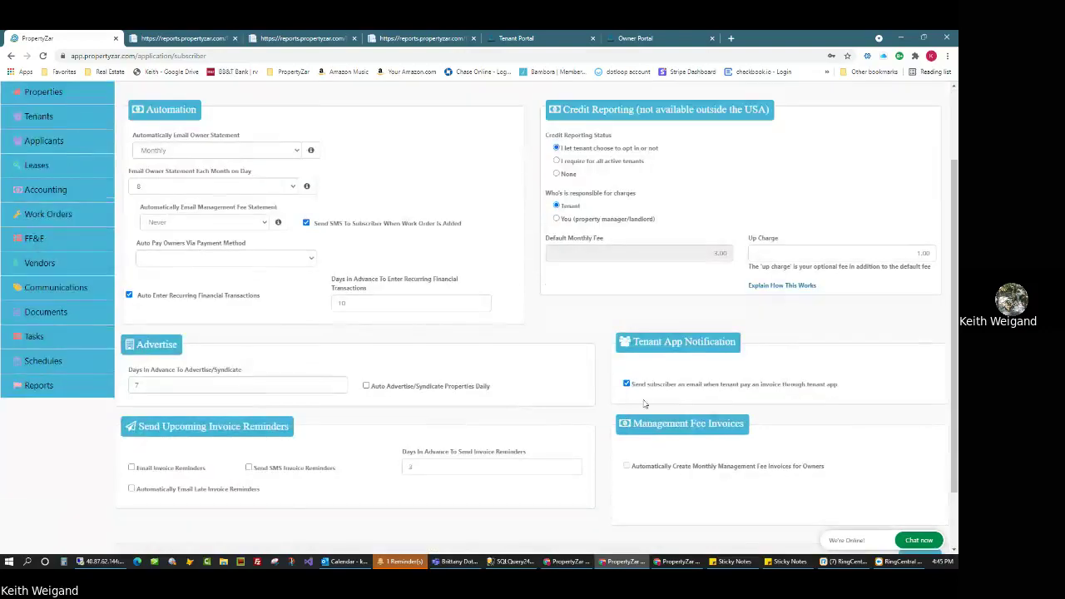
left_click_drag(649, 386, 782, 396)
left_click(690, 388)
left_click(757, 403)
- Examine the advance advertising and daily syndication options, and the email, SMS and advance-days settings for upcoming invoice reminders
left_click_drag(201, 371, 243, 372)
left_click_drag(391, 387, 455, 387)
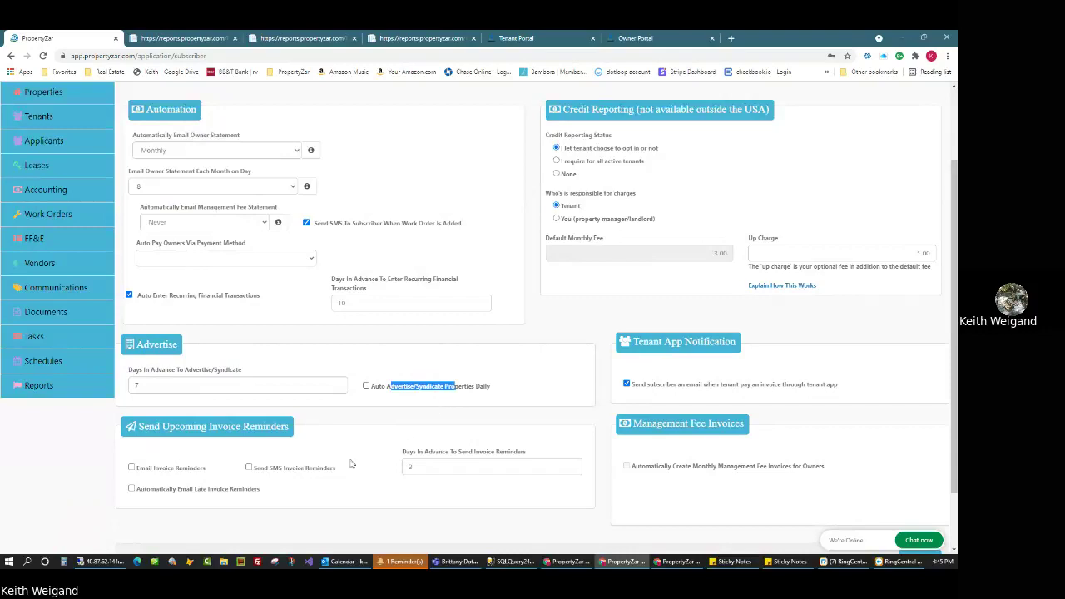
left_click_drag(261, 469, 311, 476)
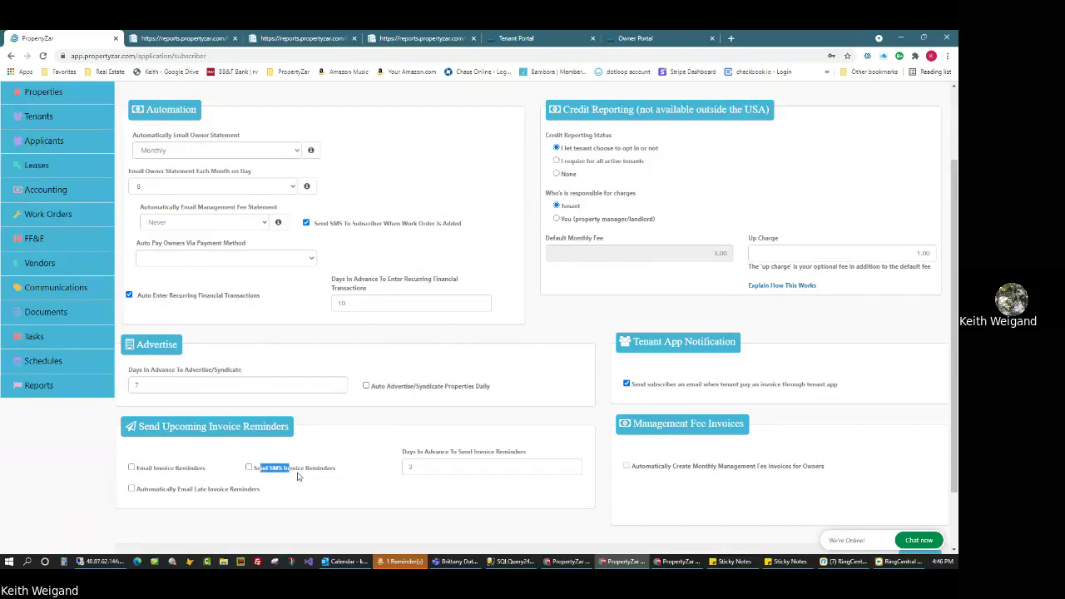
left_click(301, 476)
left_click_drag(163, 468, 190, 469)
double_click(420, 471)
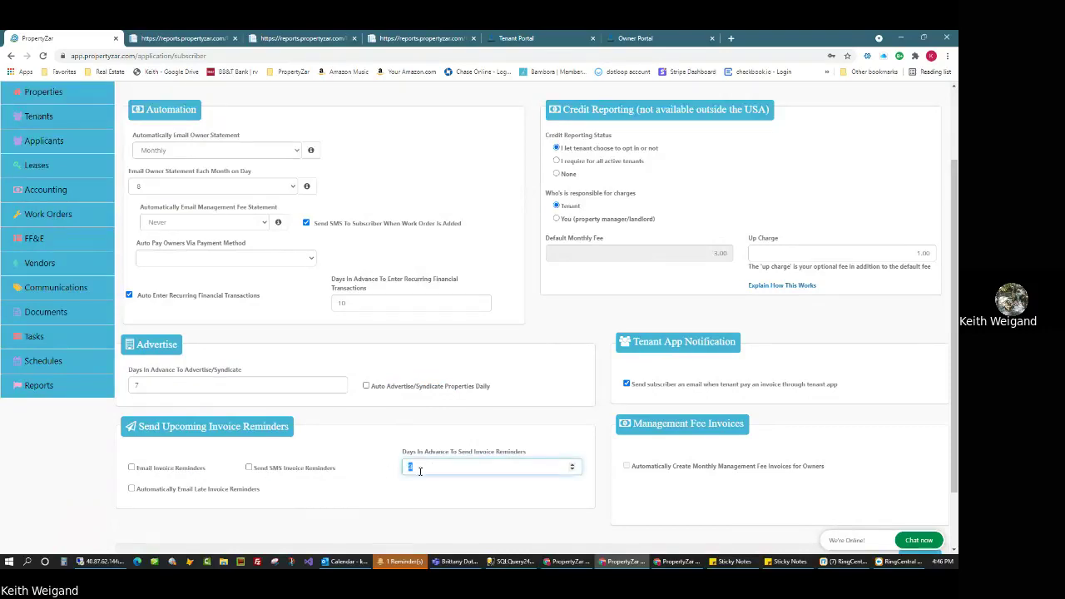
- Examine the automatic late invoice reminder option, then the credit reporting status choices and the up charge amount in the Automation settings
left_click_drag(177, 491, 318, 473)
left_click(194, 472)
left_click_drag(201, 491, 259, 492)
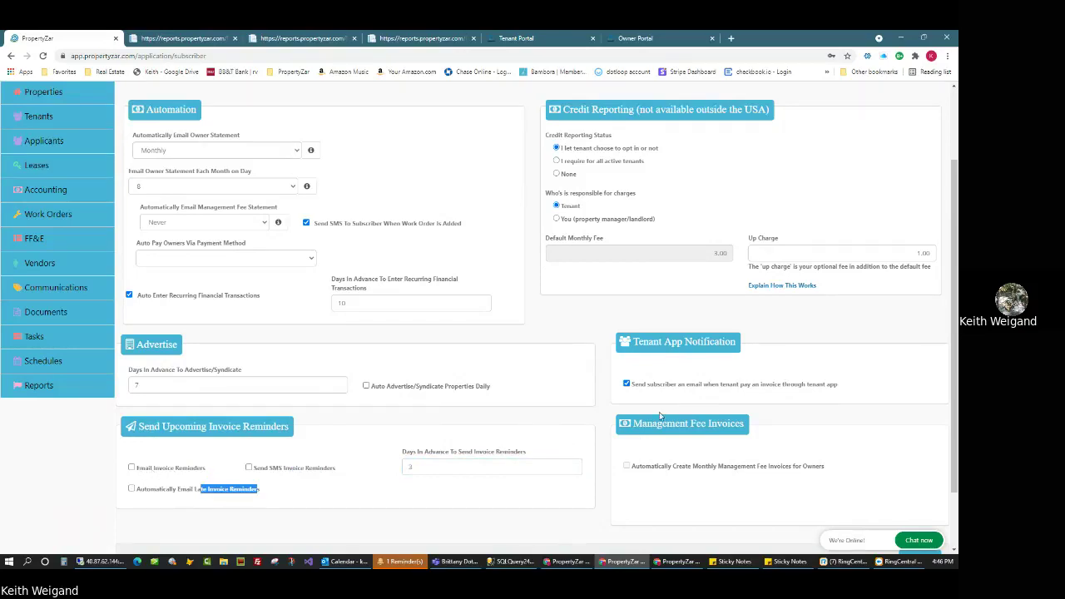
scroll(464, 350, "up", 2)
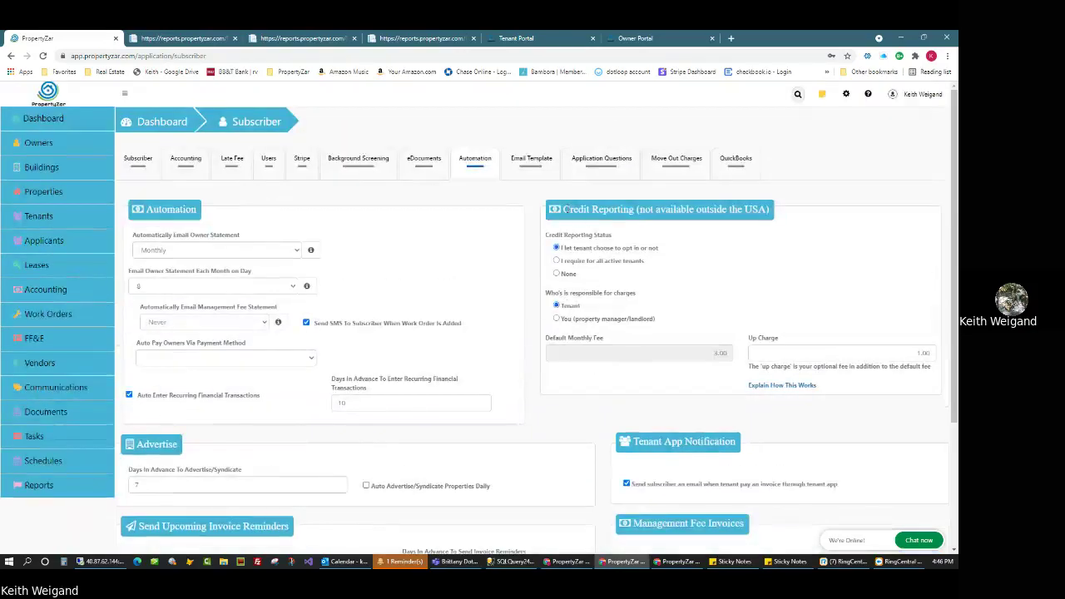
left_click_drag(580, 219, 628, 249)
double_click(919, 353)
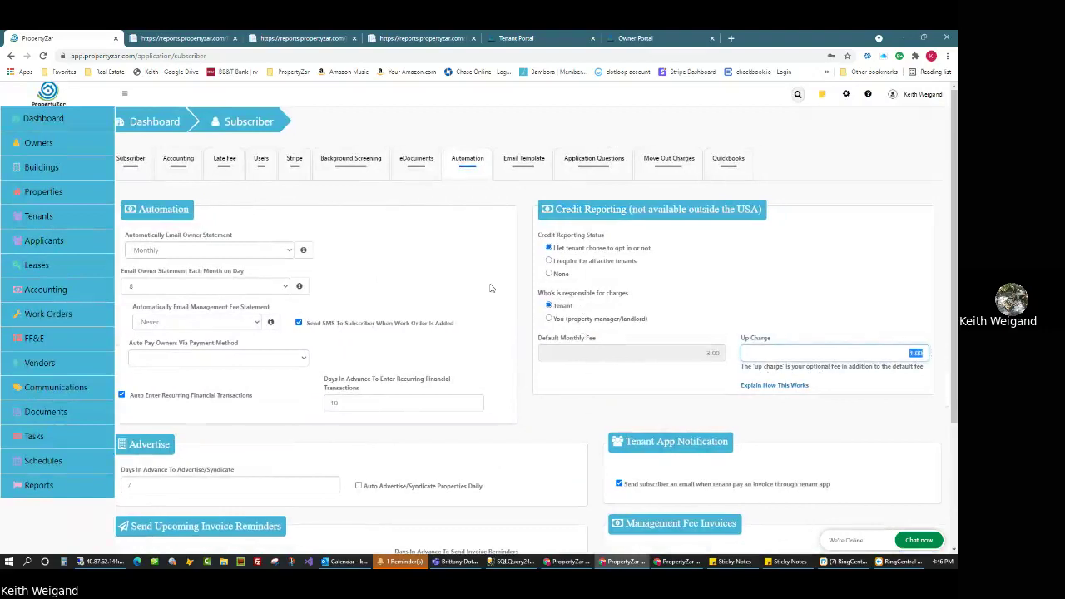
- Look over the subscriber's application questions, email templates and move out charges, ending at the default accounting settings
left_click(597, 177)
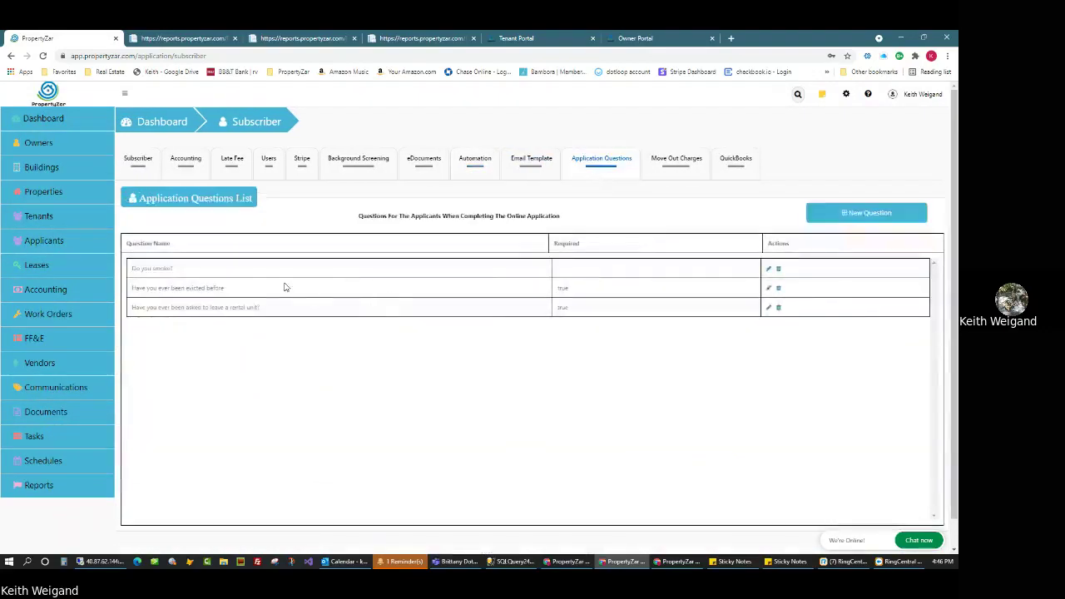
left_click(537, 171)
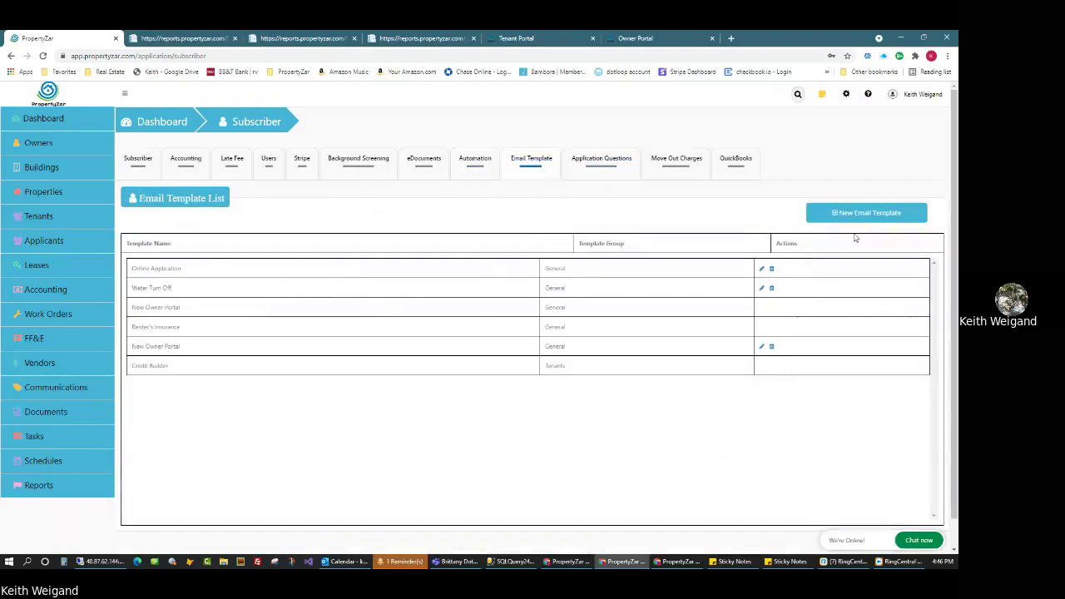
left_click(674, 166)
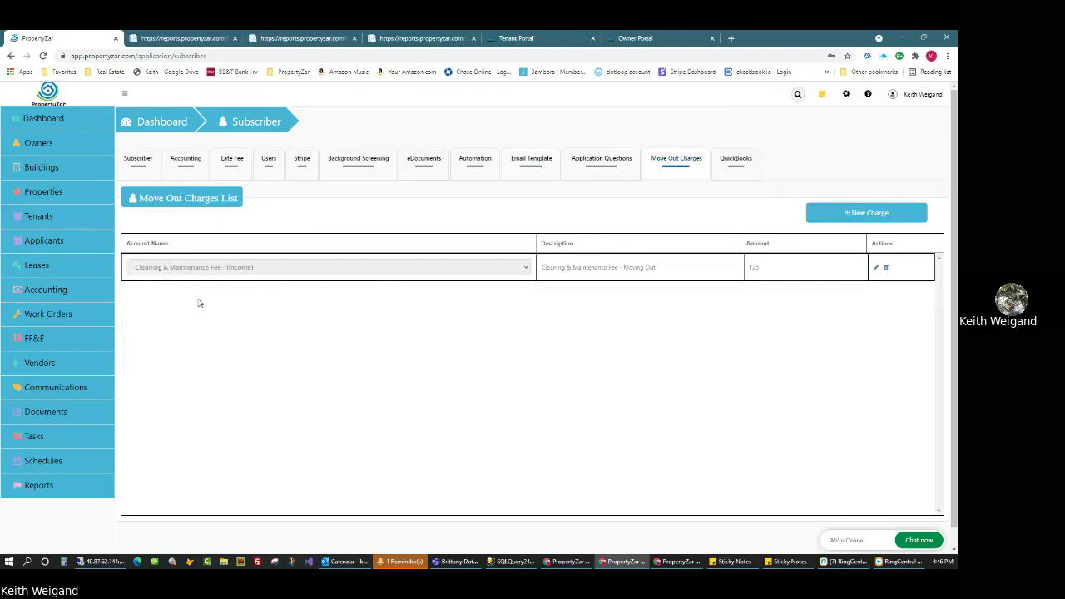
left_click(223, 170)
left_click(193, 169)
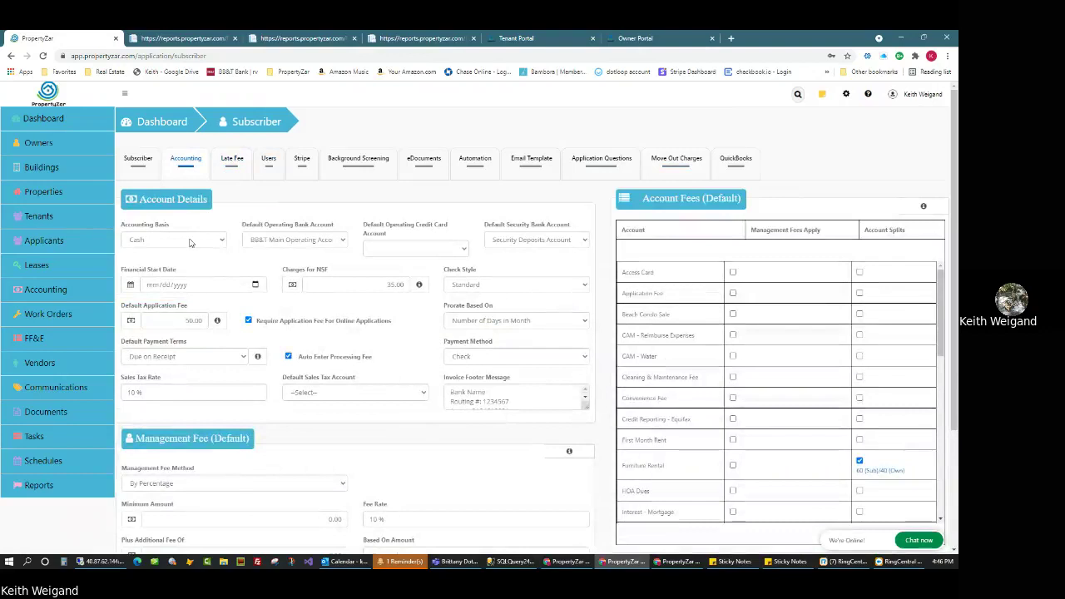
- Find the tenant of Suite 300 among the active leases and start a new received payment from that tenant
left_click(38, 217)
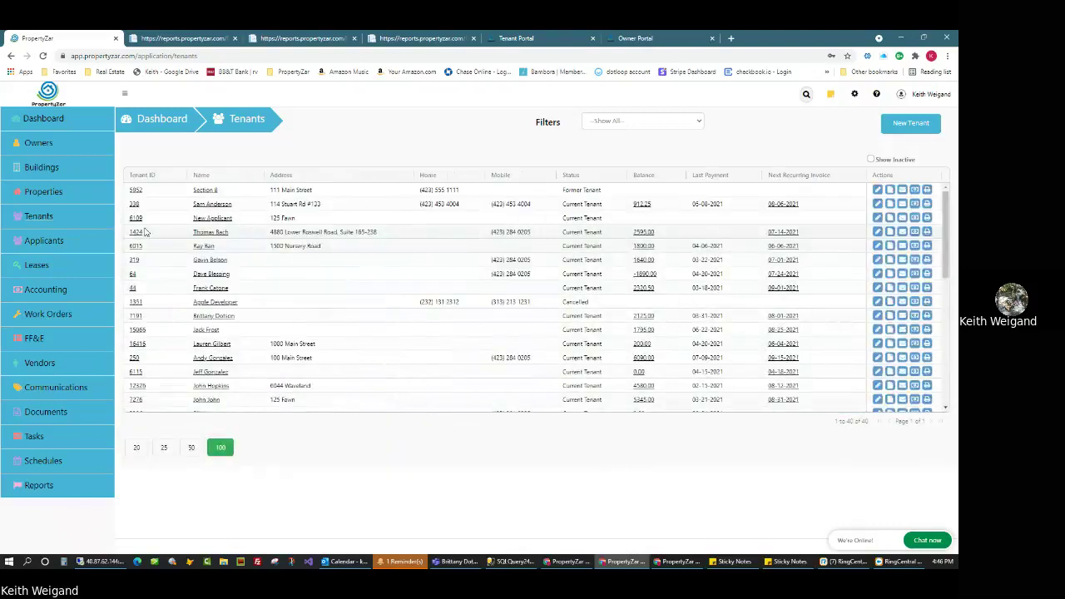
left_click(44, 268)
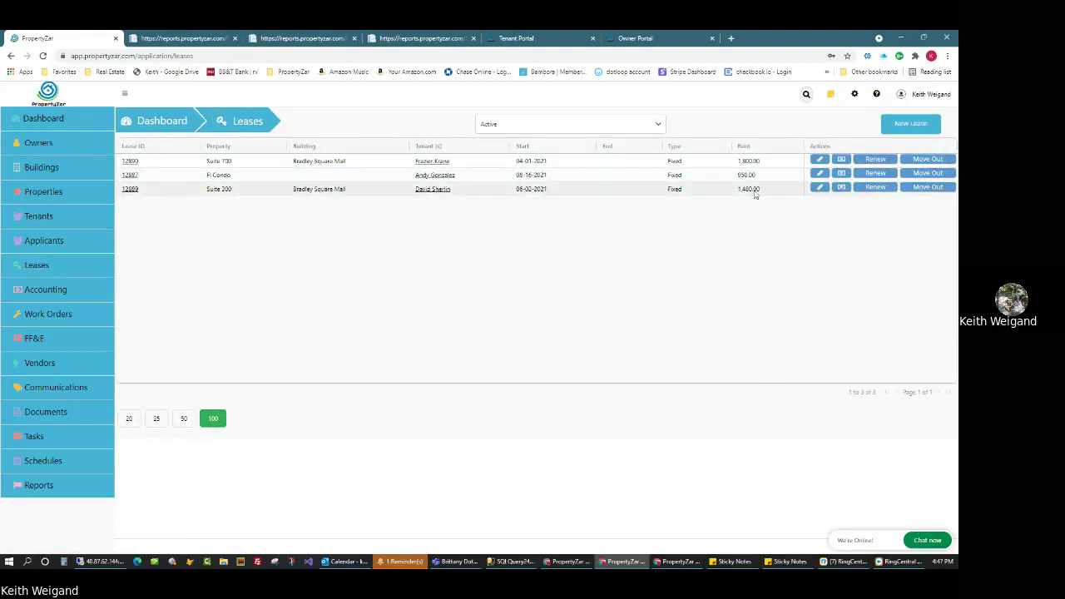
left_click(47, 289)
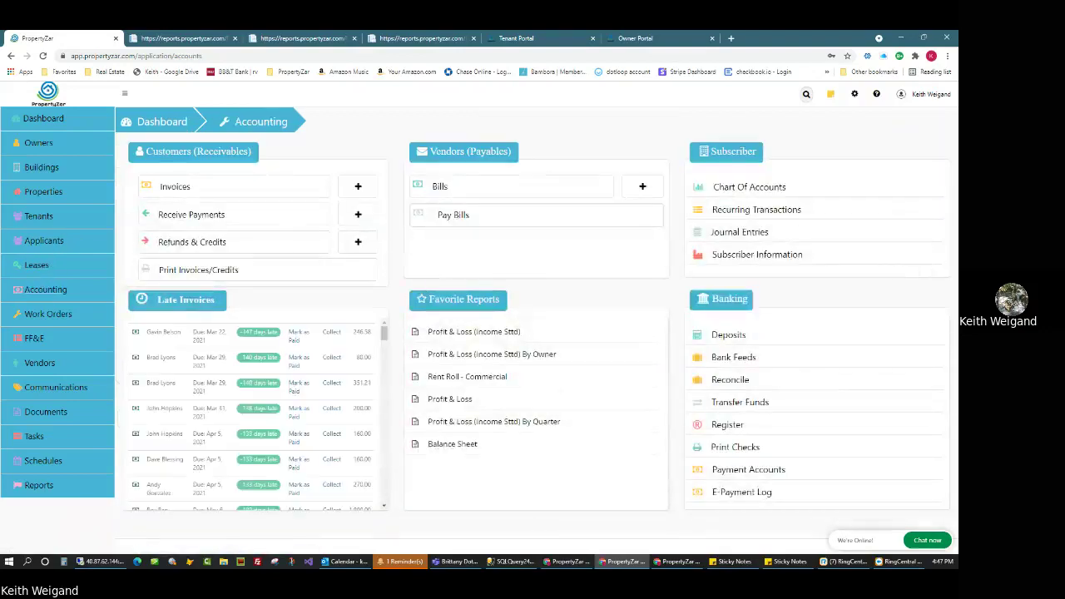
left_click(358, 214)
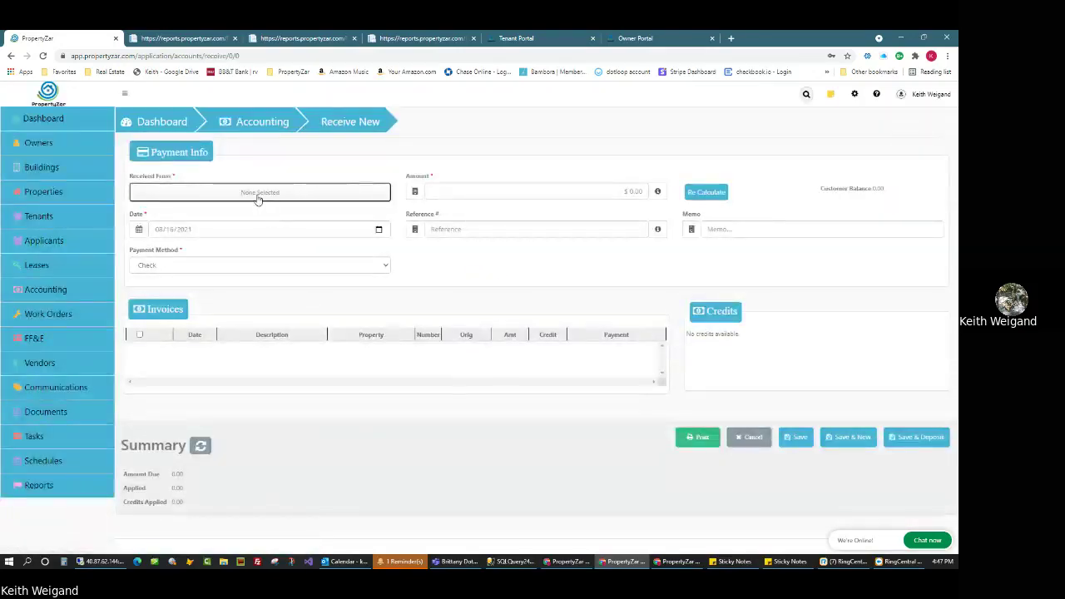
left_click(258, 194)
type("Dav")
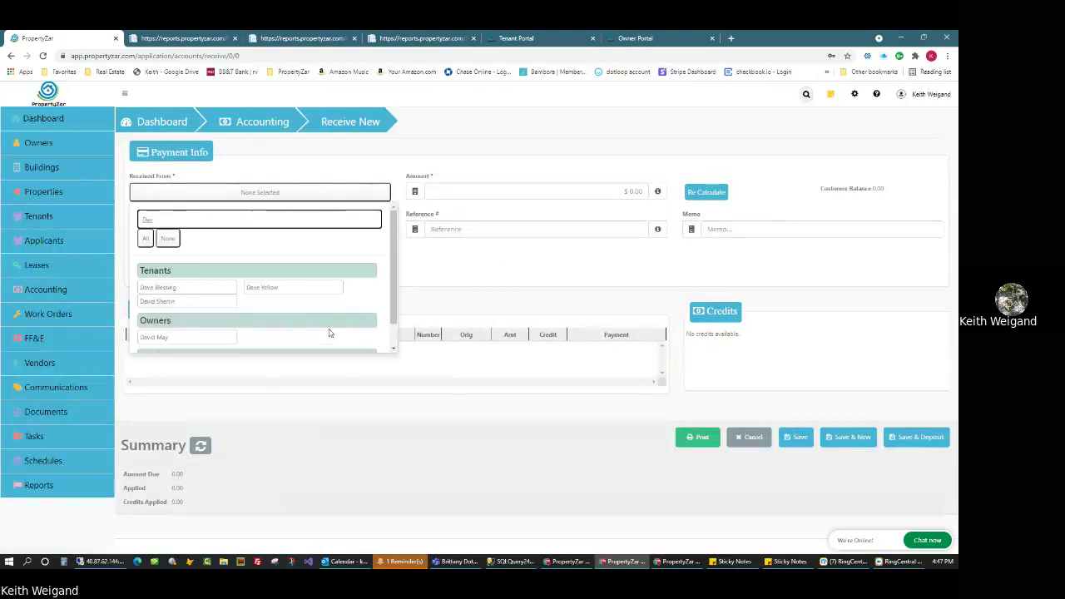
left_click(210, 303)
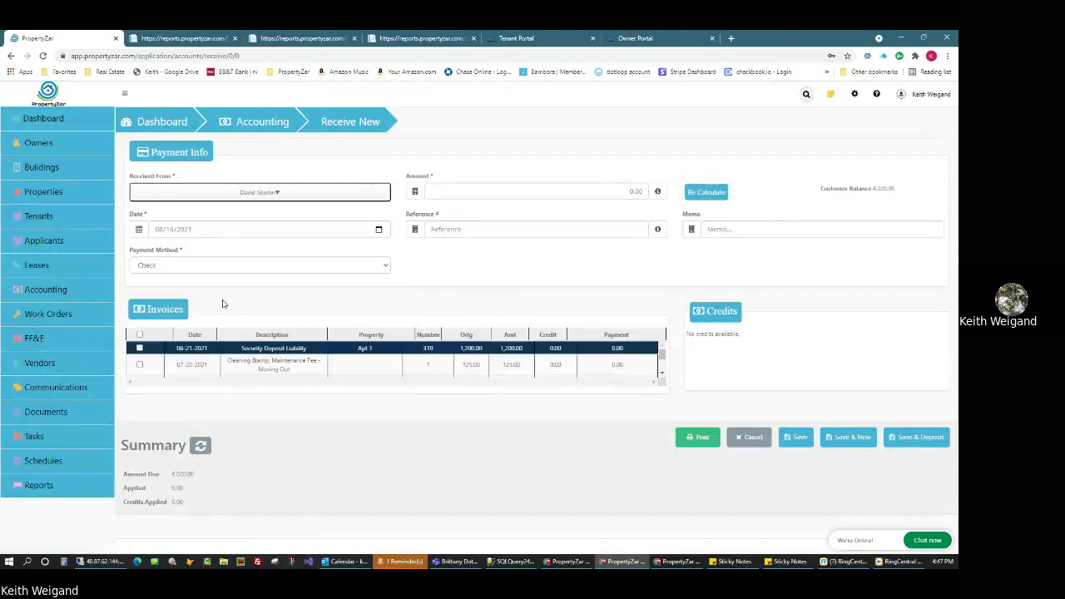
- Select all of the tenant's outstanding invoices for the received payment
left_click(140, 350)
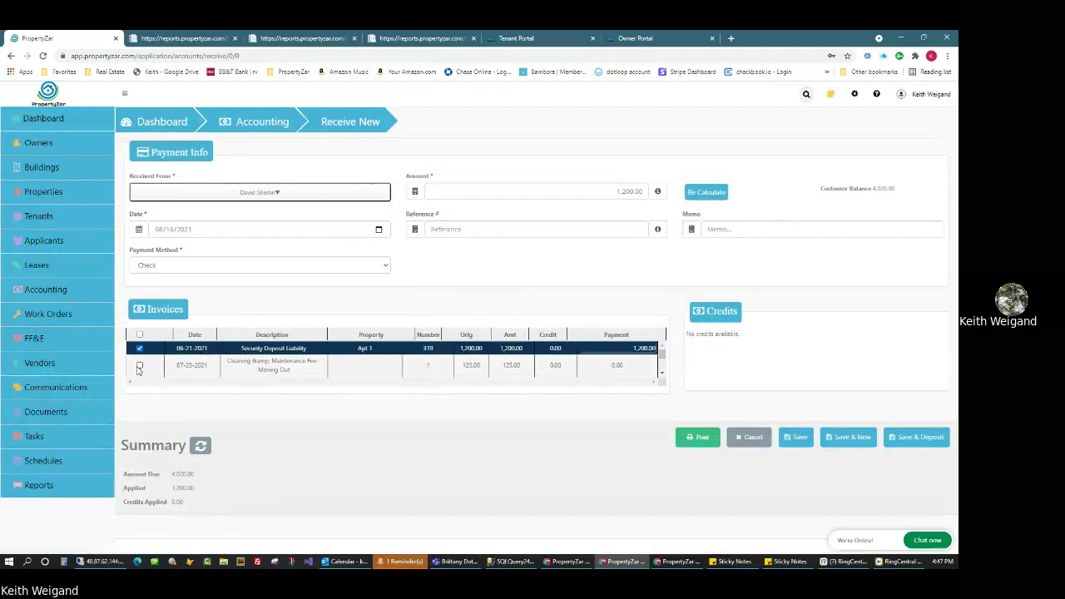
left_click(140, 368)
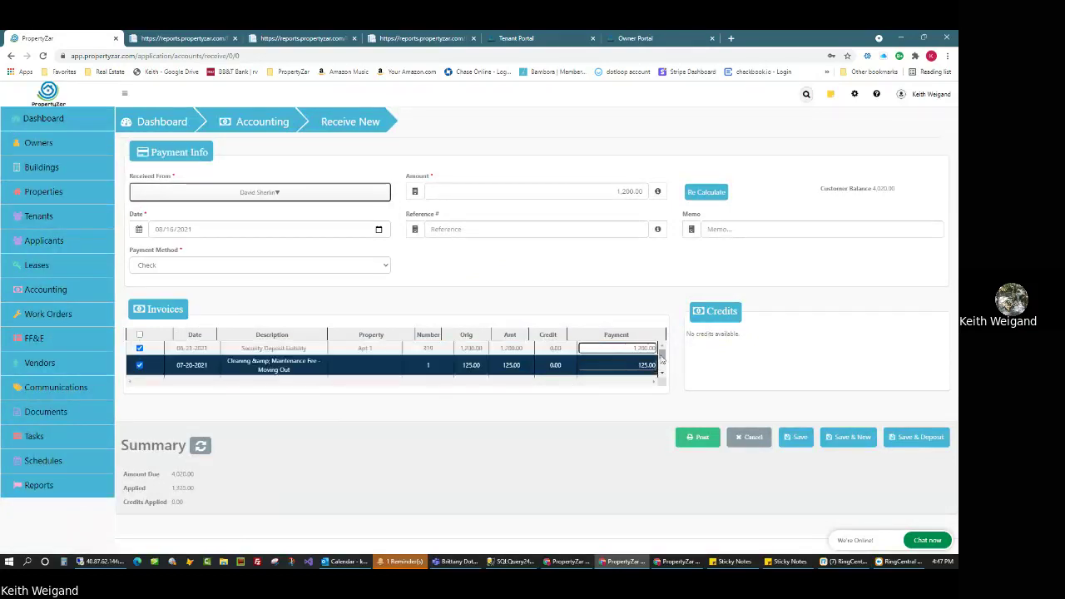
scroll(663, 365, "down", 3)
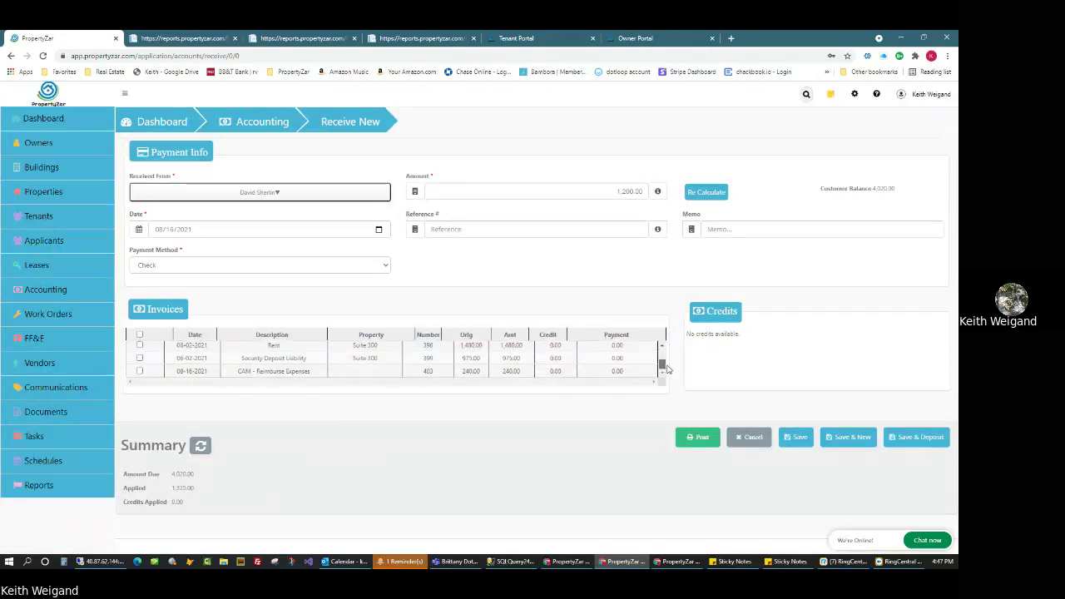
left_click(139, 335)
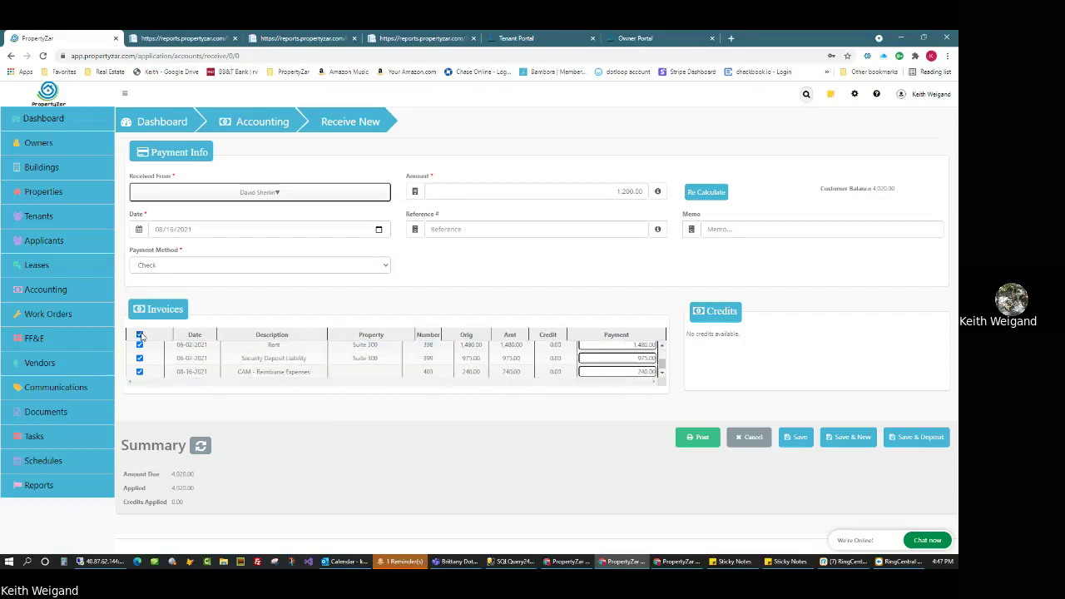
- Date the payment 08/10/2021, recalculate its amount and save it
left_click(171, 231)
type("10")
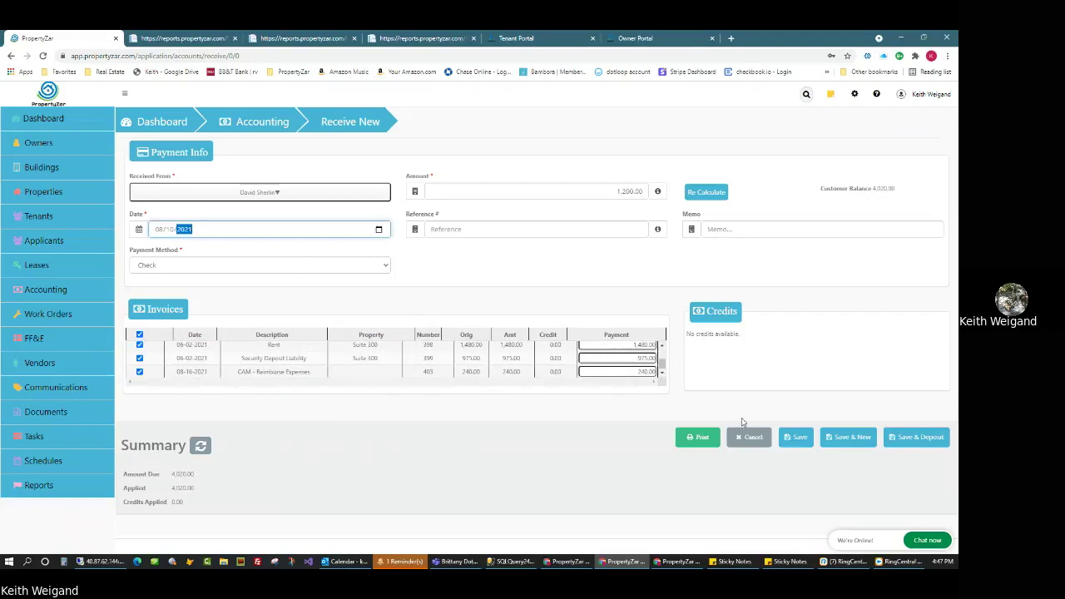
left_click(706, 191)
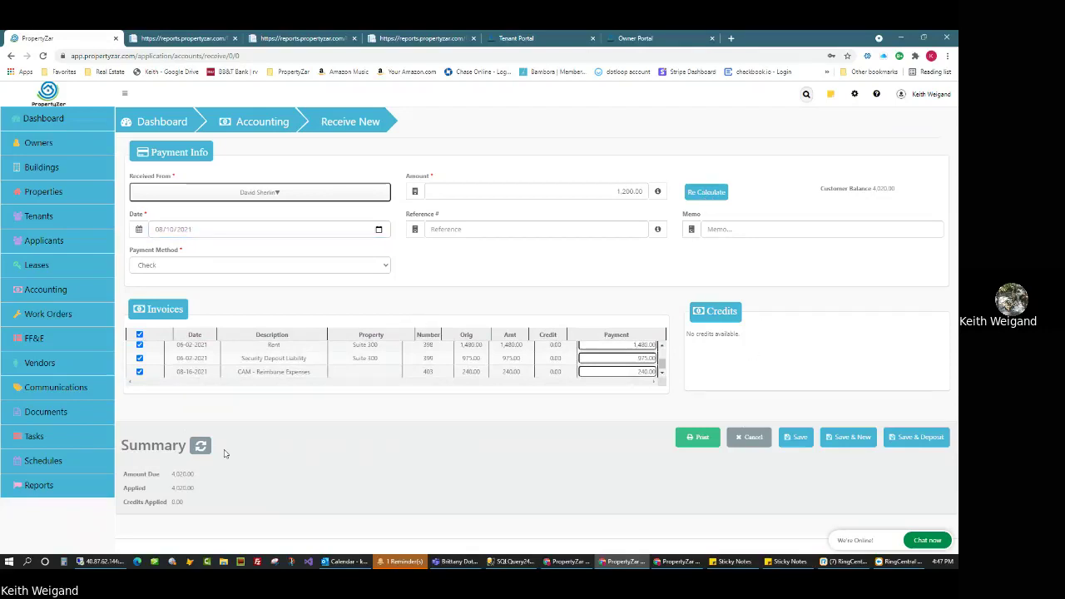
left_click(705, 192)
left_click(795, 439)
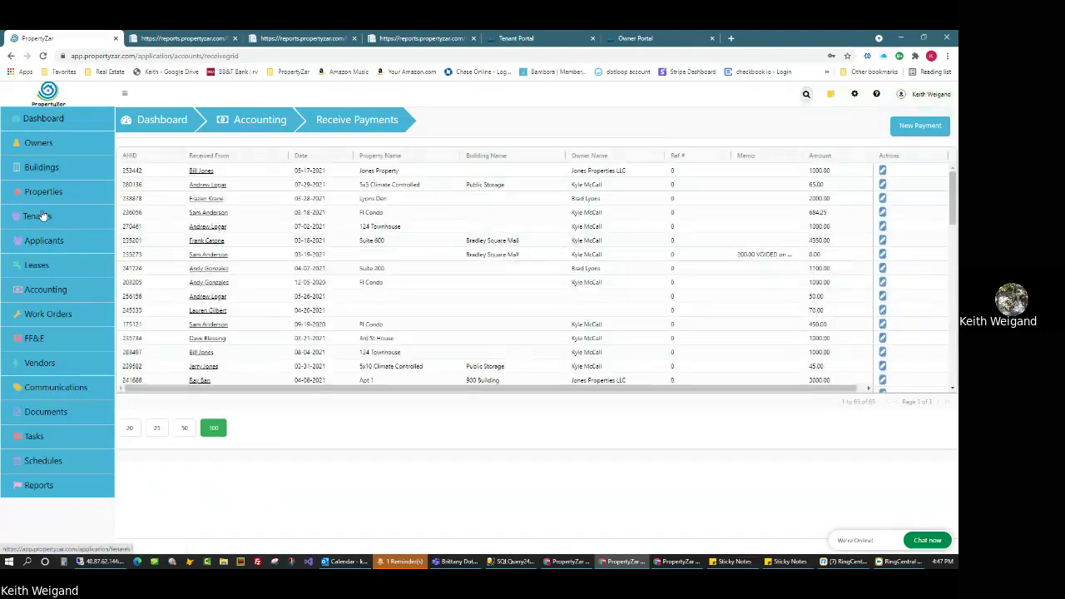
- Open the move out form for the Suite 300 lease and review its security deposit, tenant balance, move out charges and forwarding address fields
left_click(37, 266)
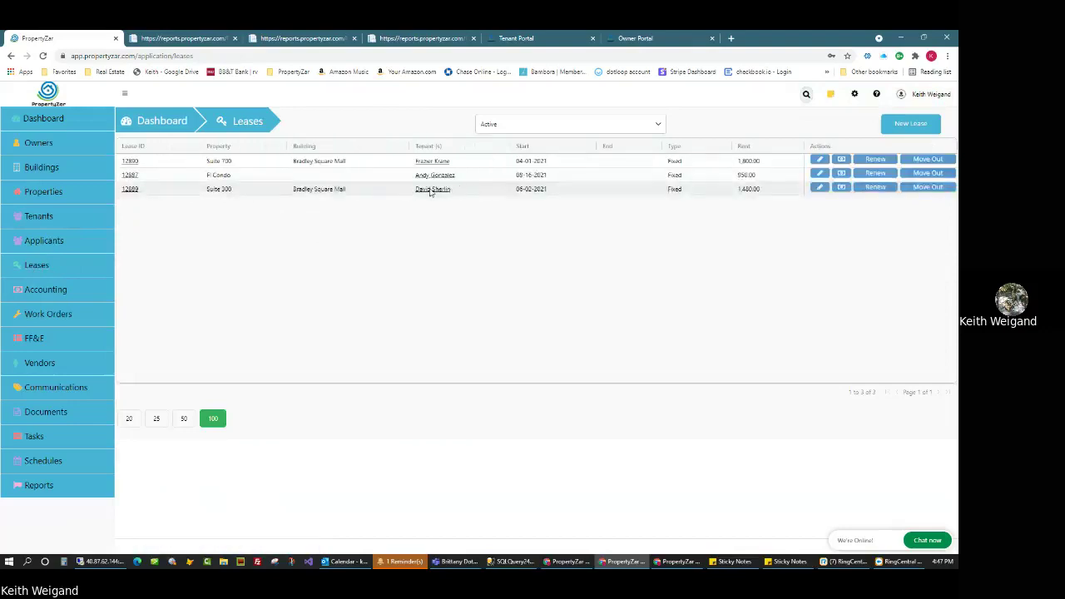
left_click(927, 188)
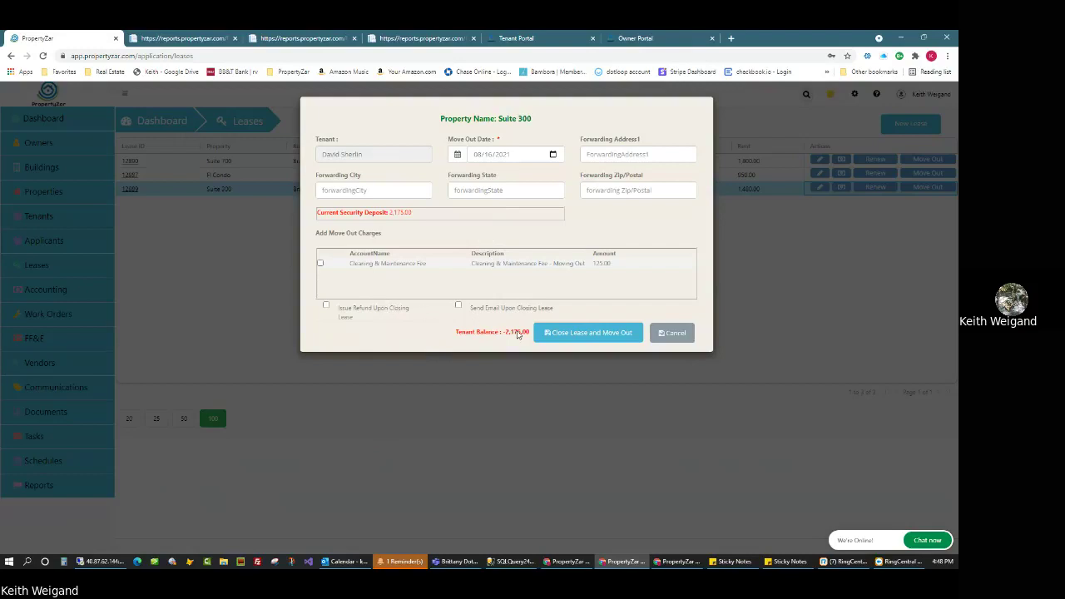
left_click_drag(505, 333, 528, 336)
left_click_drag(414, 213, 394, 213)
left_click_drag(508, 334, 526, 335)
left_click_drag(317, 235, 368, 263)
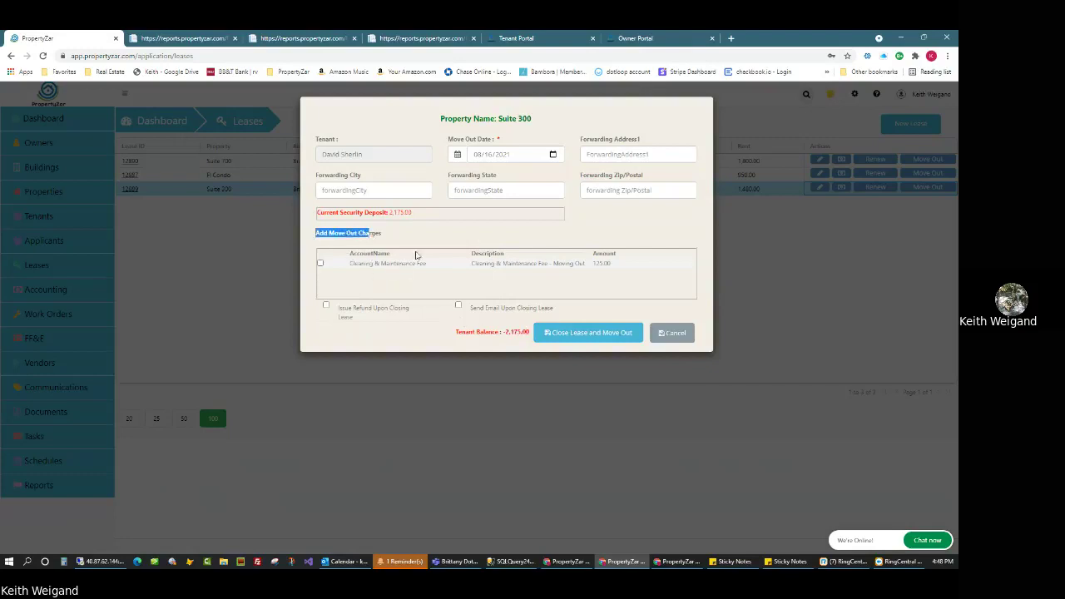
left_click(618, 158)
left_click(529, 181)
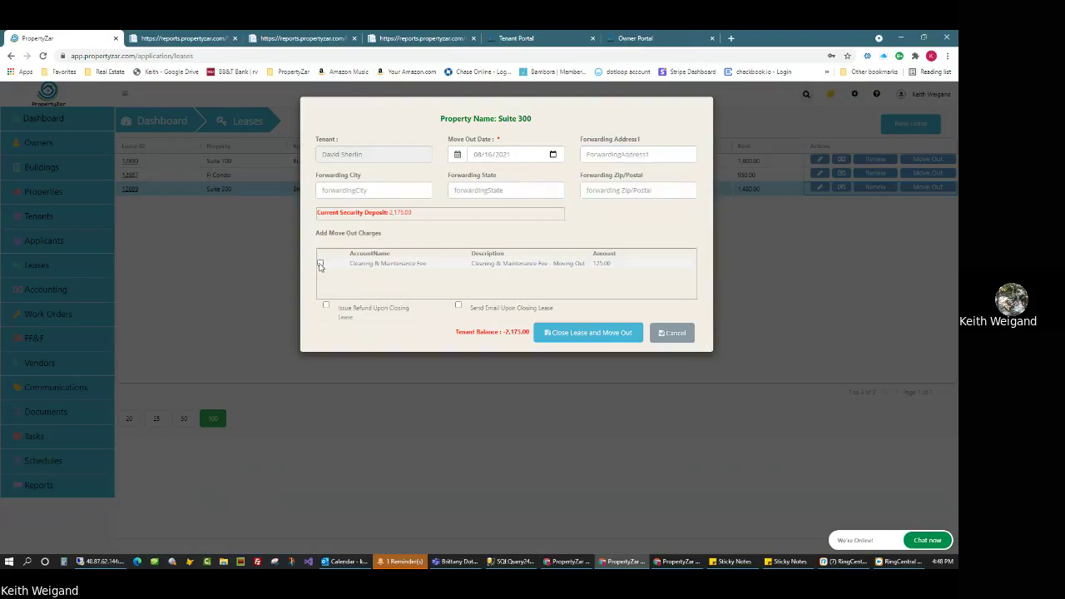
- Add the Cleaning & Maintenance Fee move out charge and apply the security deposit refund to its outstanding invoice
left_click(320, 264)
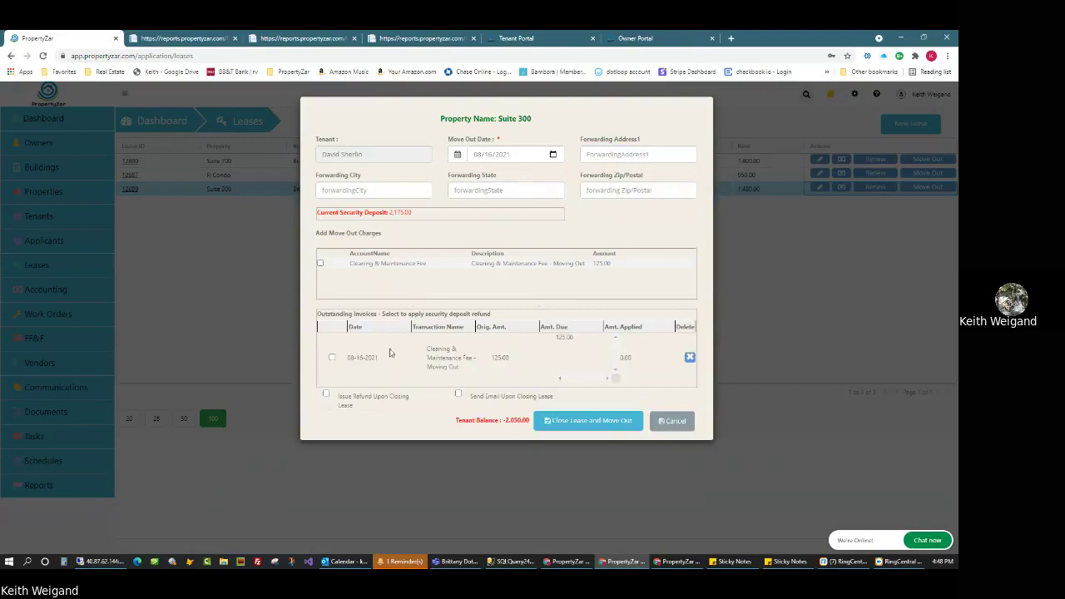
left_click_drag(506, 421, 528, 426)
left_click_drag(391, 214, 417, 236)
left_click(332, 358)
- Enable issuing a refund upon closing the lease, check the tenant balance, and close the lease with the move out
left_click(332, 403)
left_click(328, 394)
left_click_drag(504, 425, 533, 426)
left_click(444, 424)
left_click(587, 422)
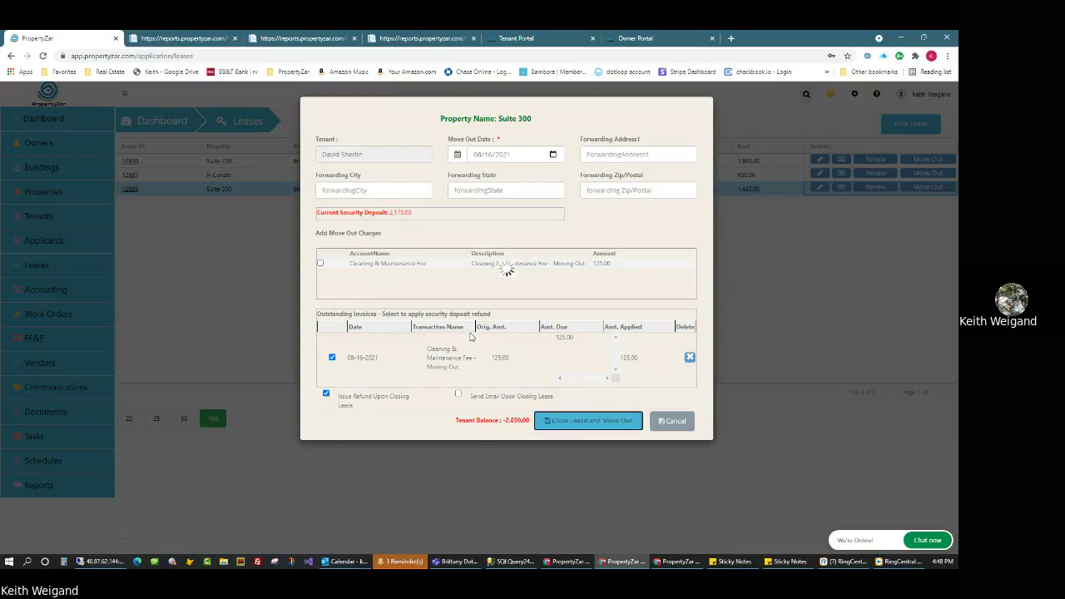
left_click_drag(360, 255, 389, 254)
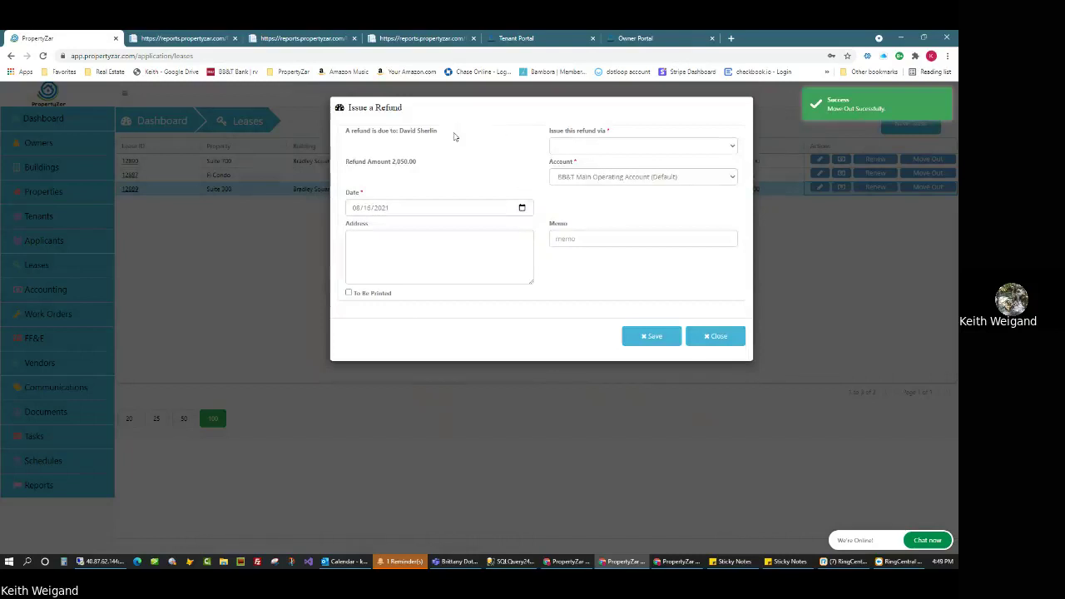
- Issue the tenant's refund via Cash from the BB&T Main Operating Account and save it
left_click(571, 147)
left_click(580, 171)
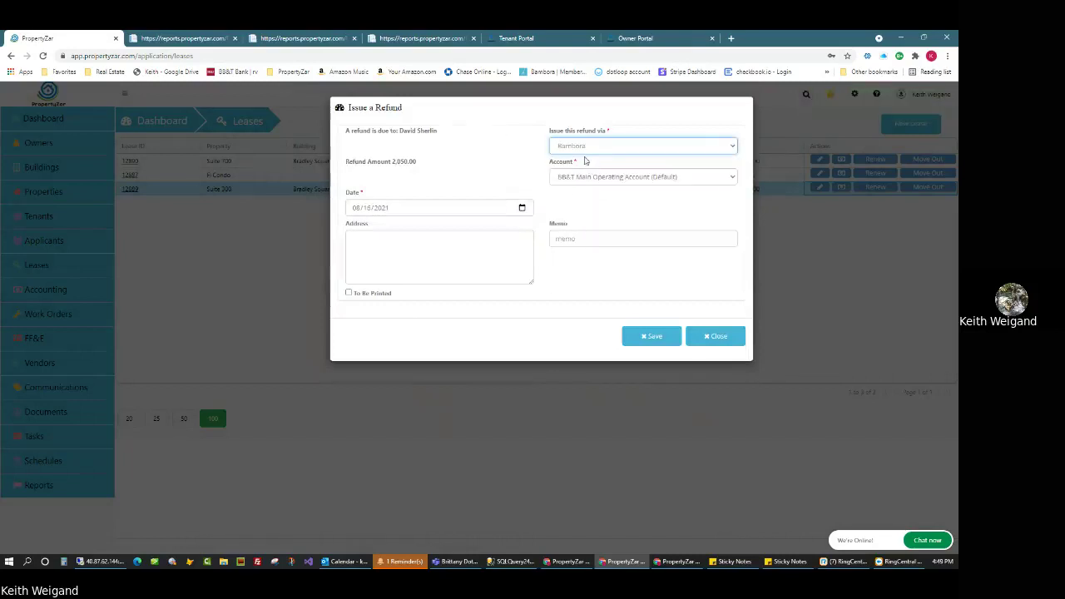
left_click(581, 148)
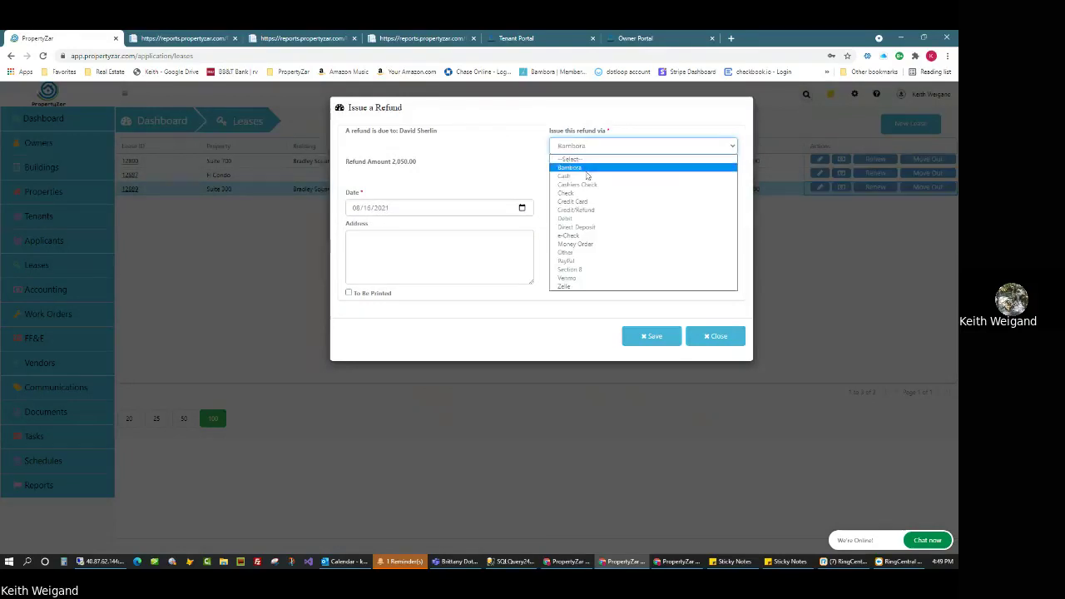
left_click(573, 176)
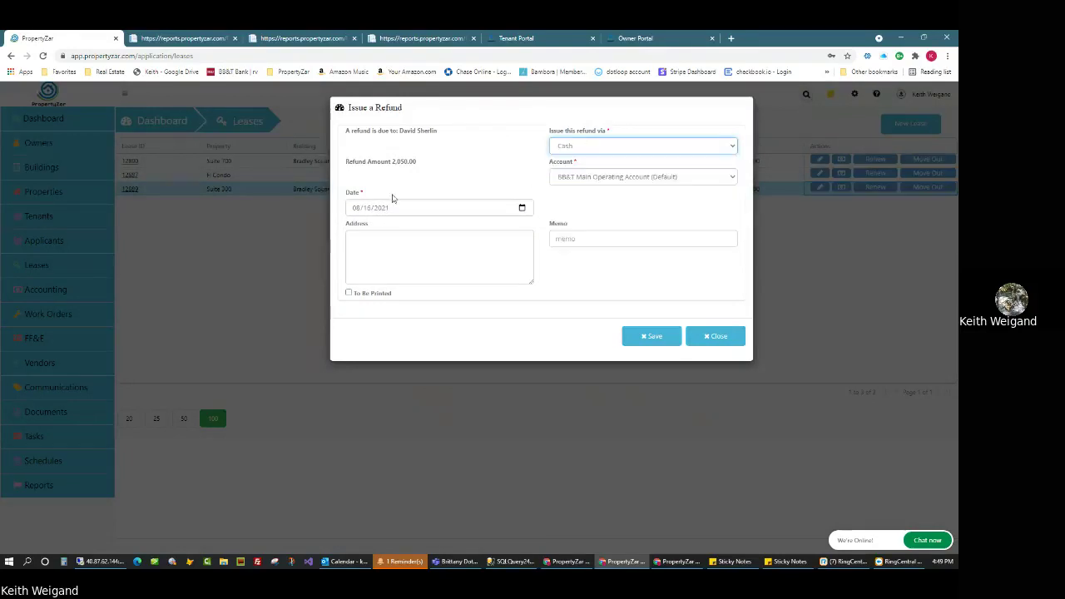
left_click(649, 336)
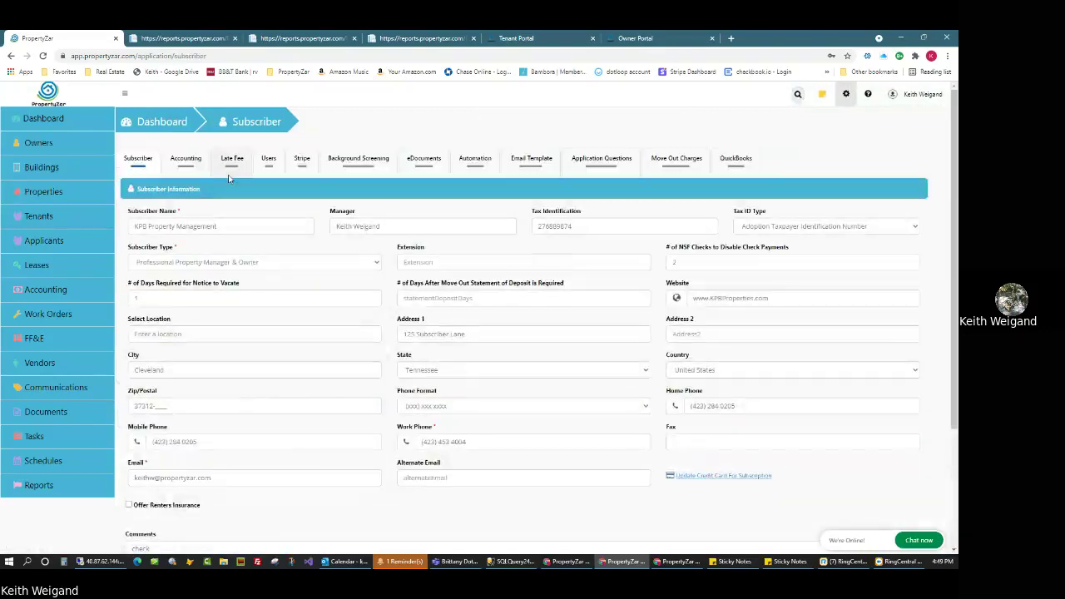
- Reload the subscriber settings and open the accounting settings at the default management fee section
left_click(184, 162)
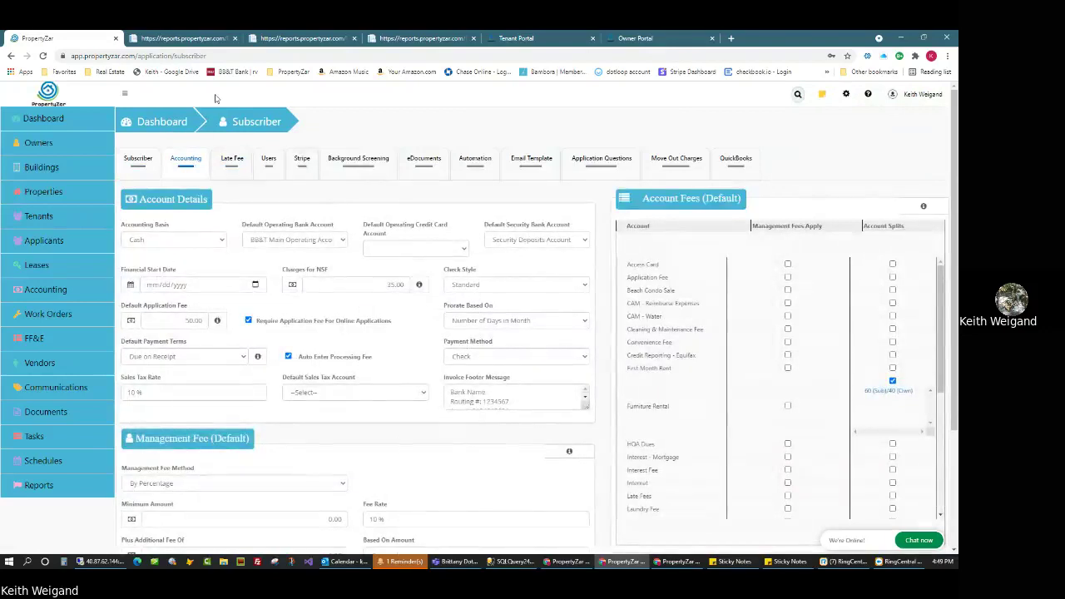
left_click(42, 56)
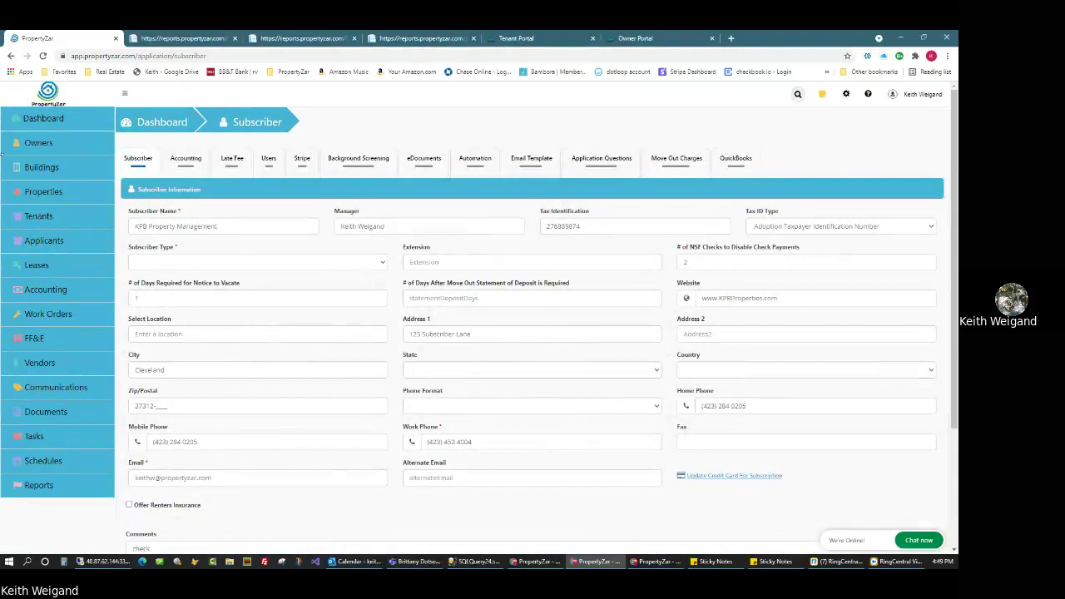
left_click(187, 163)
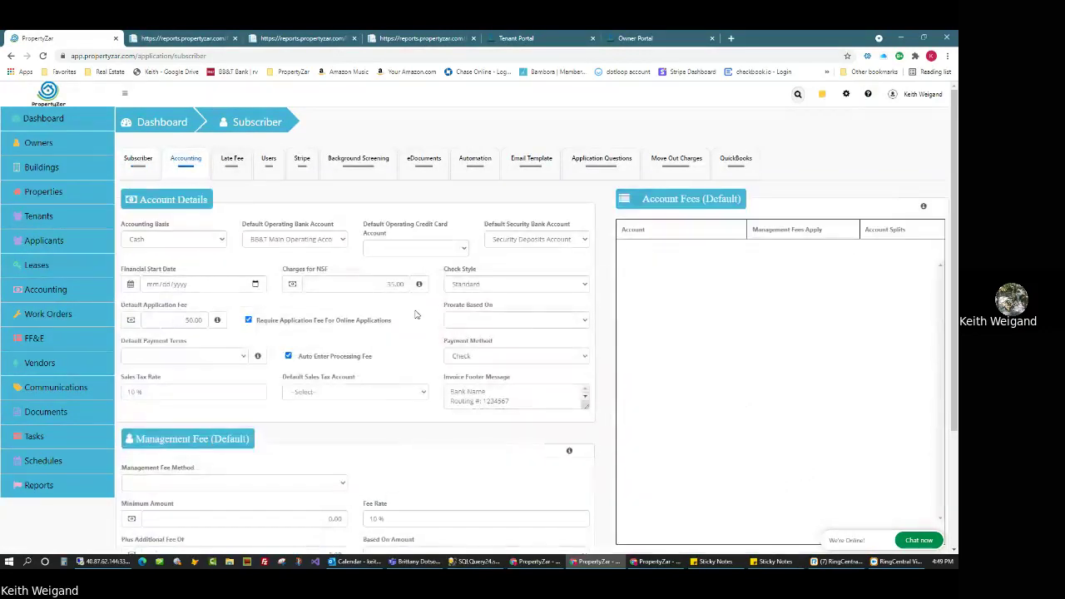
left_click(488, 315)
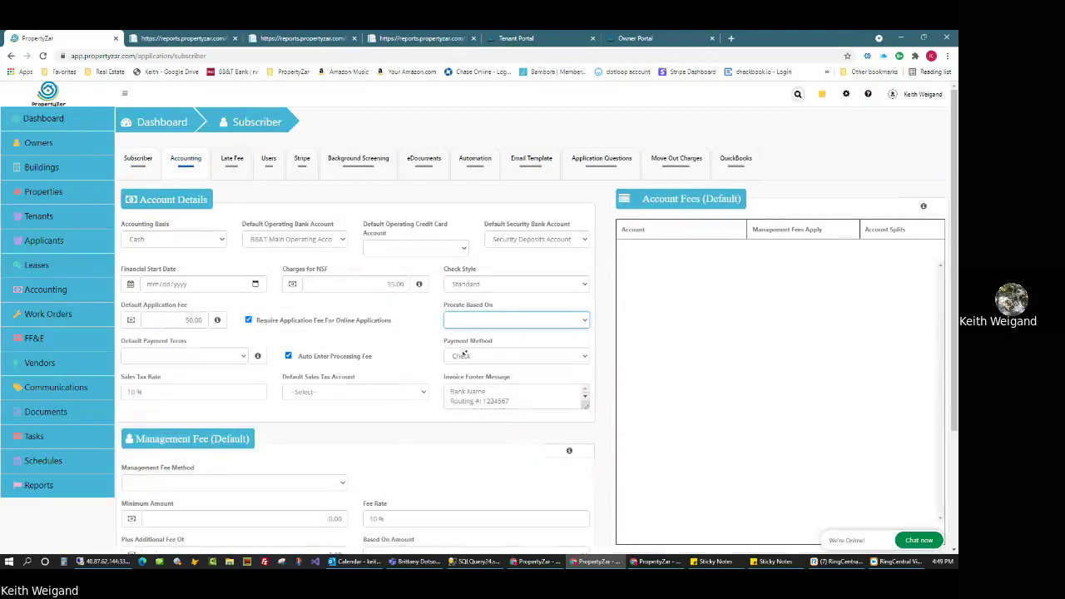
scroll(465, 354, "right", 1)
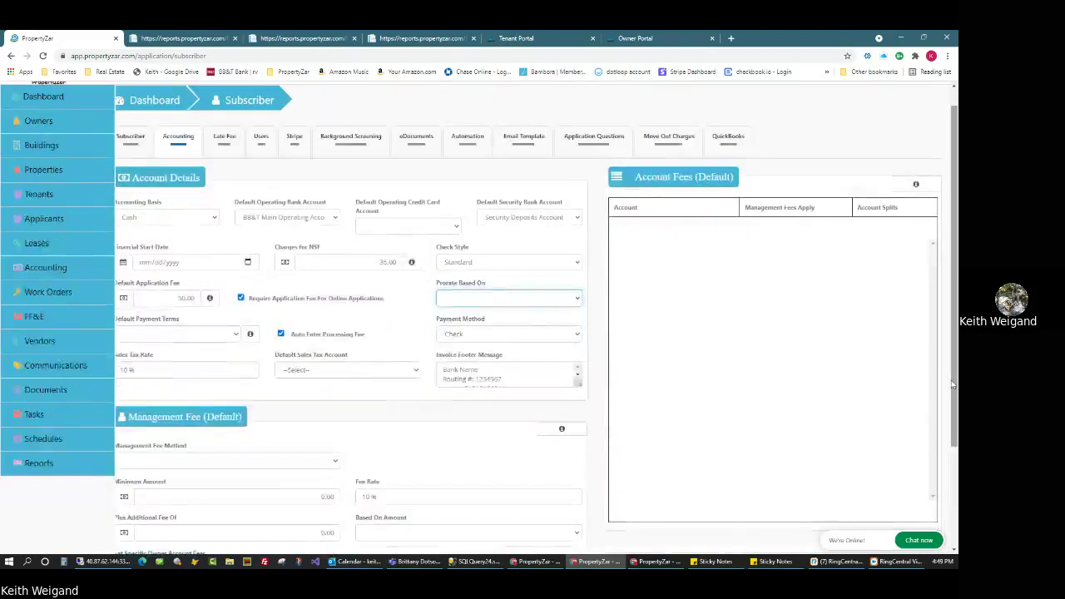
scroll(231, 409, "down", 3)
- Open the specific owner account fees for the fifth listed owner and examine the management fee method options
left_click(172, 416)
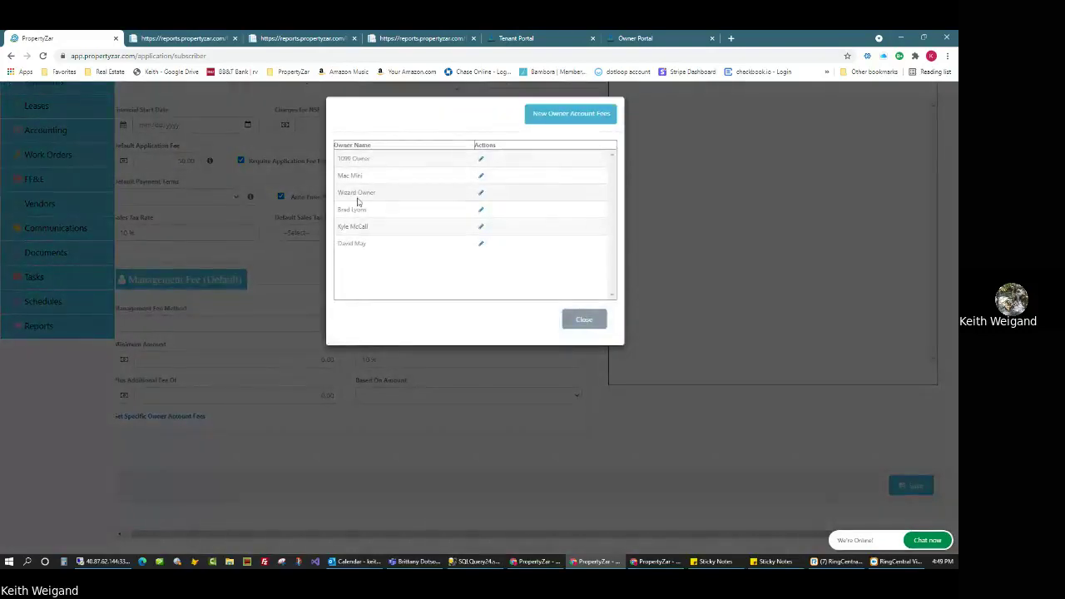
left_click(481, 227)
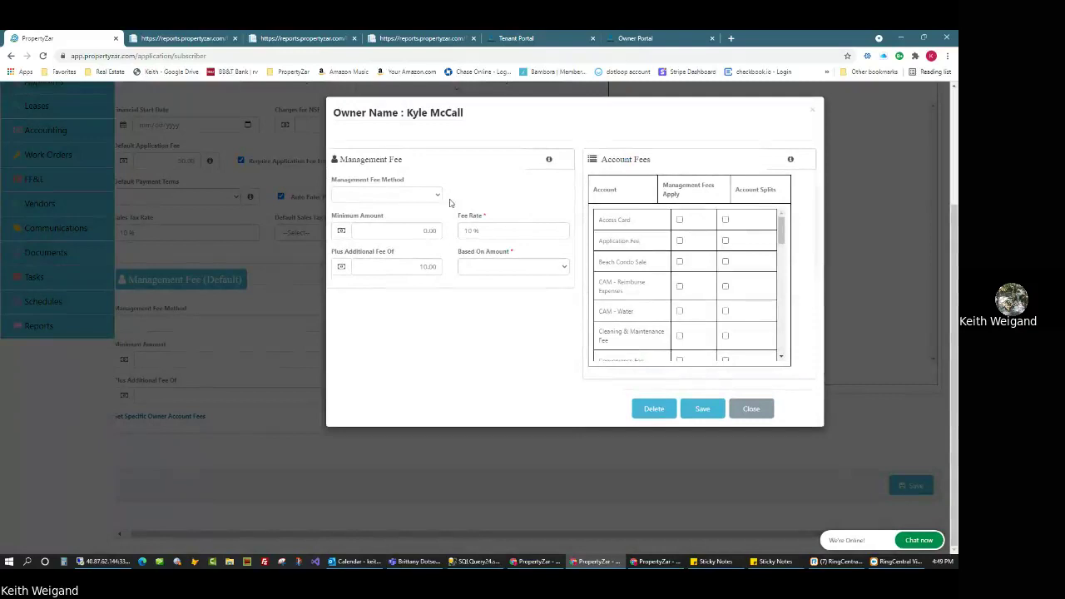
left_click(383, 192)
left_click(424, 176)
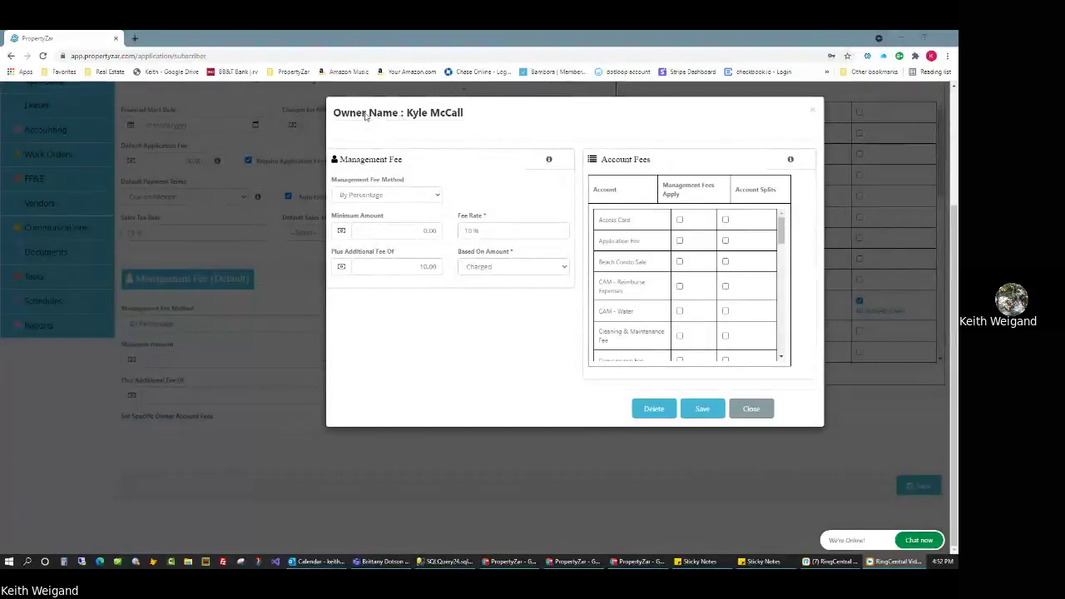
left_click(362, 196)
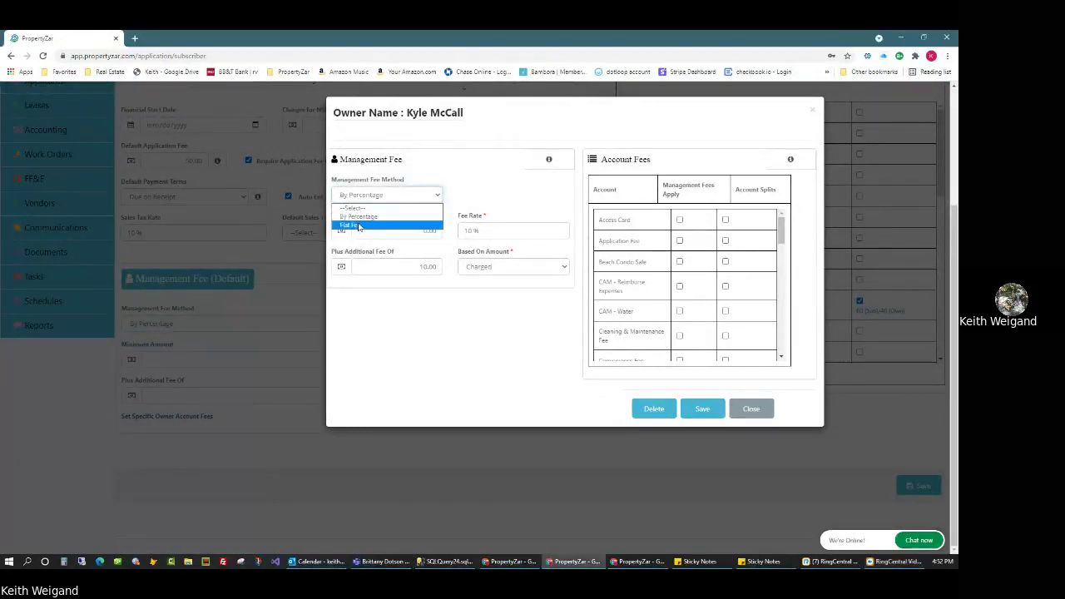
left_click(370, 195)
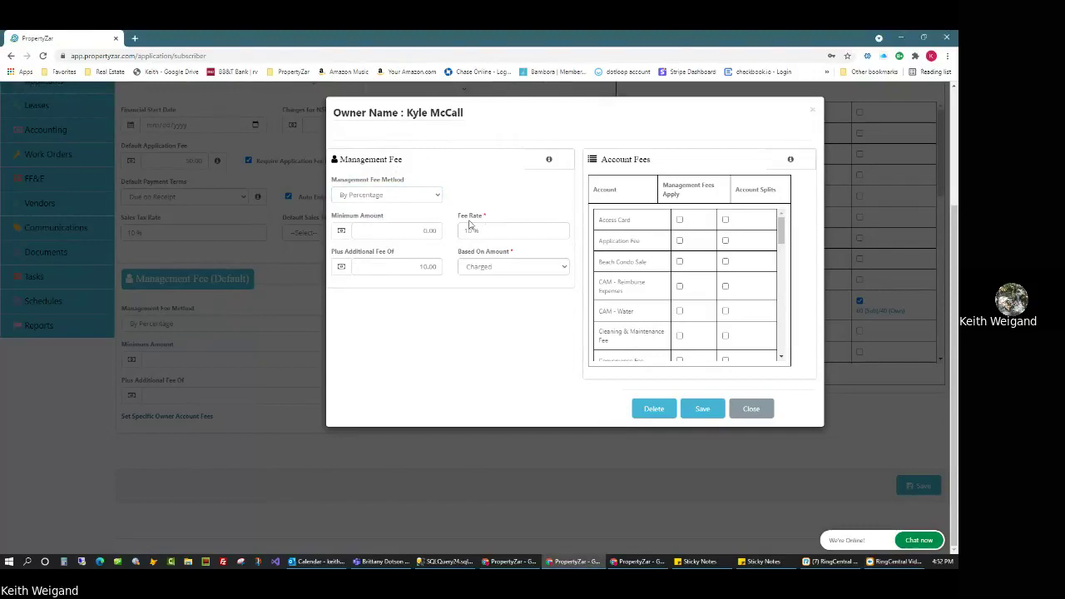
- Examine the owner's fee rate, minimum amount and additional fee fields
left_click_drag(478, 232, 465, 230)
left_click_drag(338, 217, 446, 235)
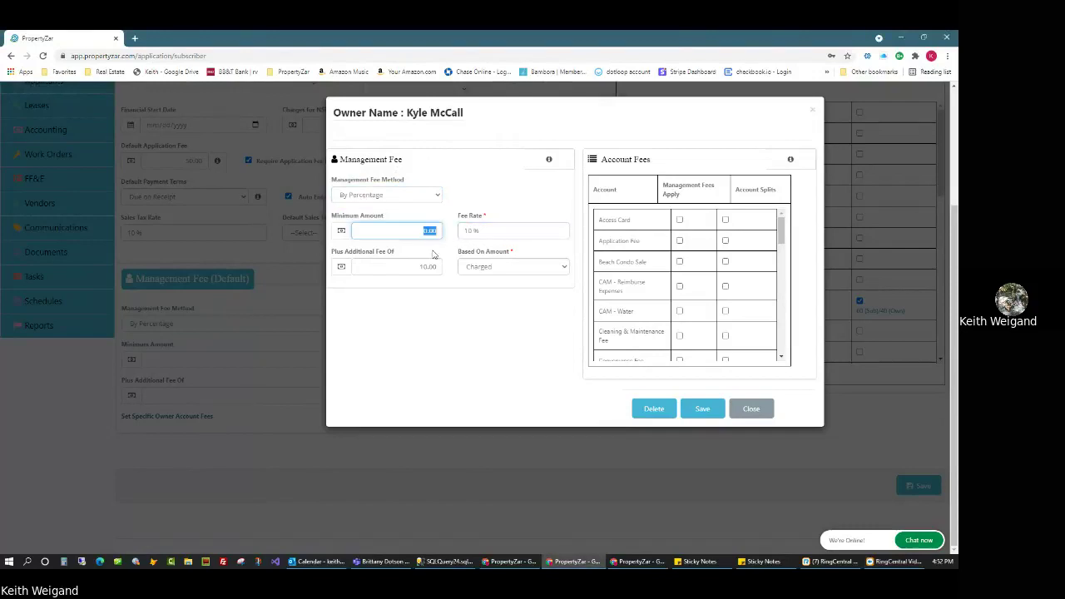
left_click_drag(353, 257, 444, 272)
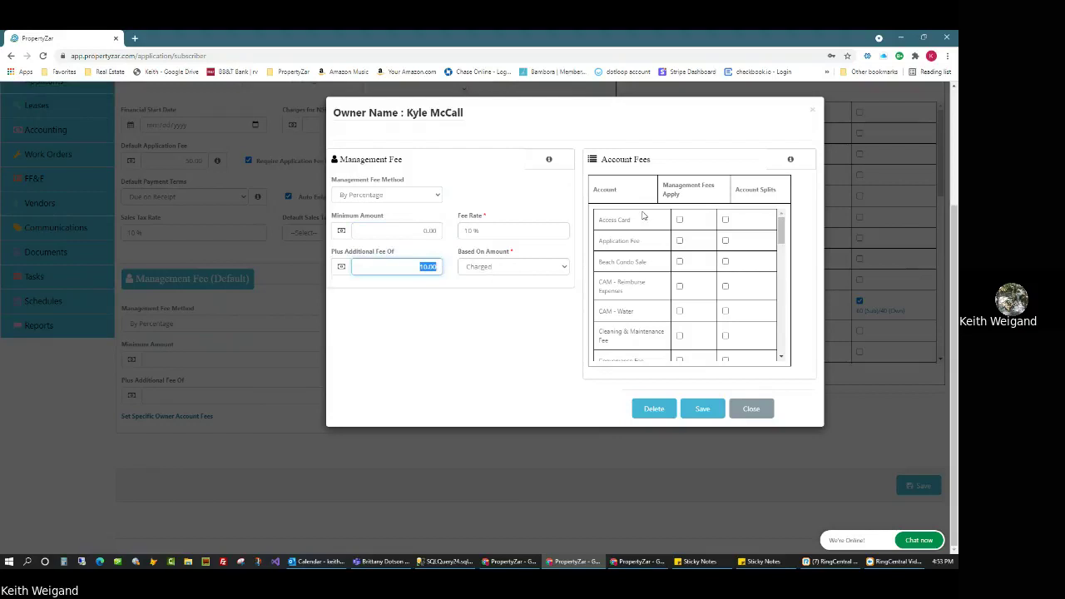
- Review which accounts can have management fees or account splits for this owner, and close the owner's fee settings without saving
triple_click(613, 226)
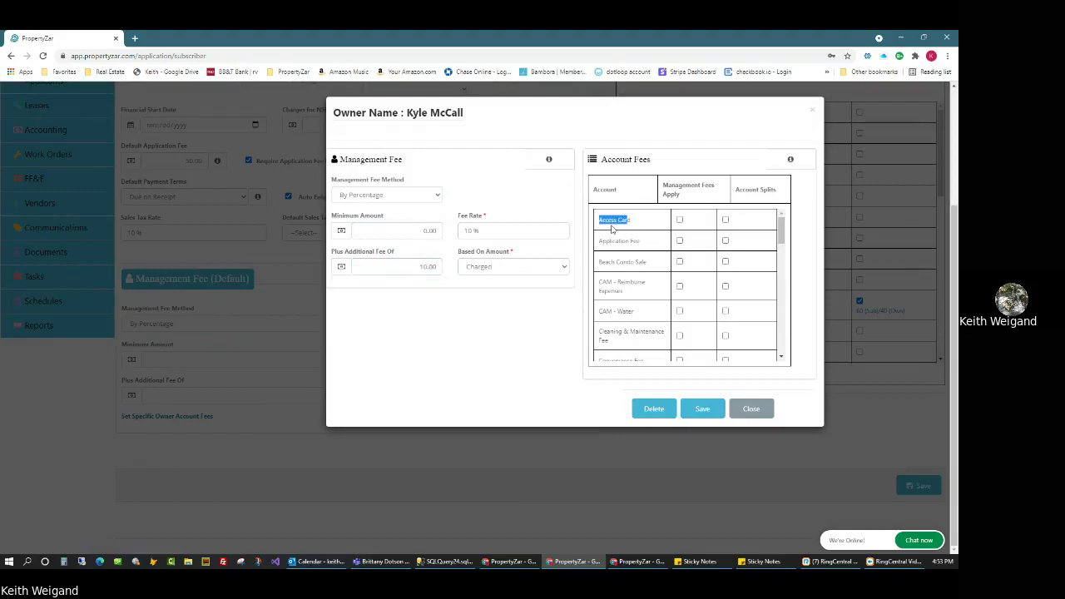
left_click_drag(636, 239, 607, 243)
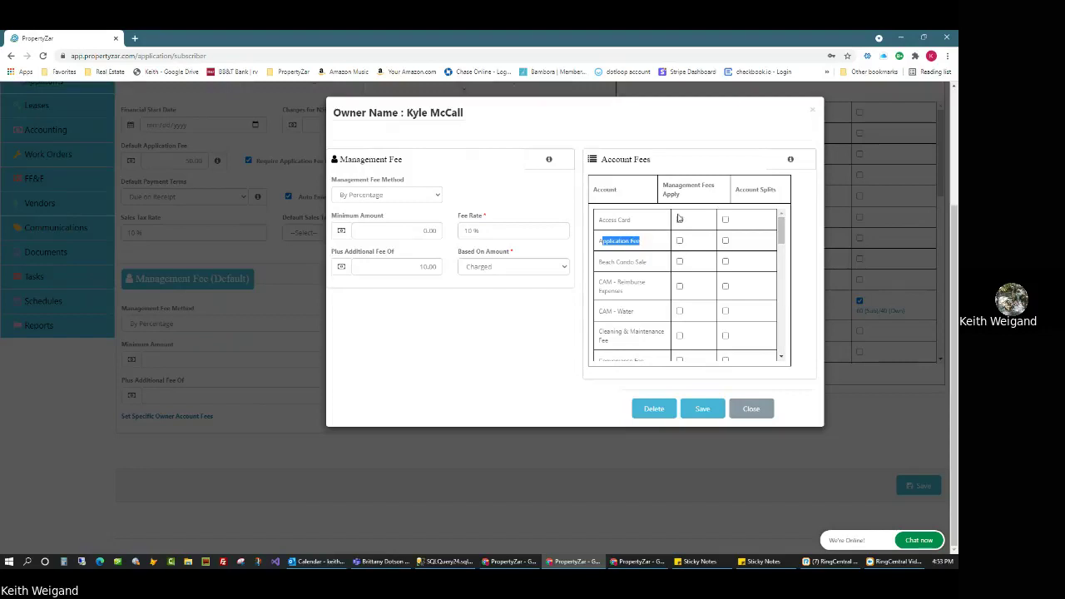
triple_click(675, 193)
left_click(690, 264)
left_click_drag(780, 194, 739, 193)
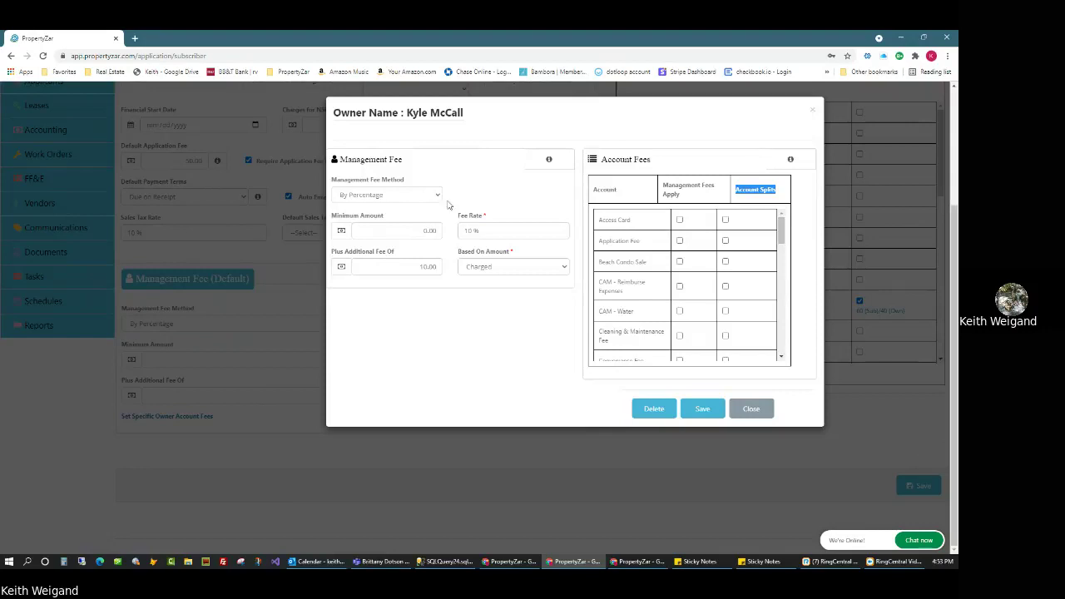
left_click_drag(407, 117, 466, 120)
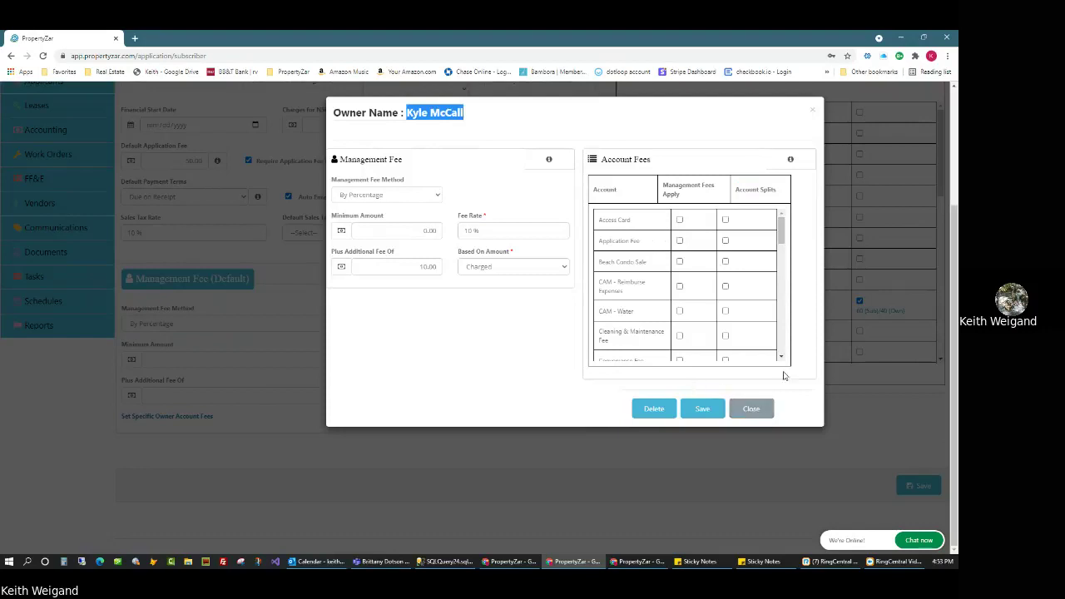
left_click(751, 409)
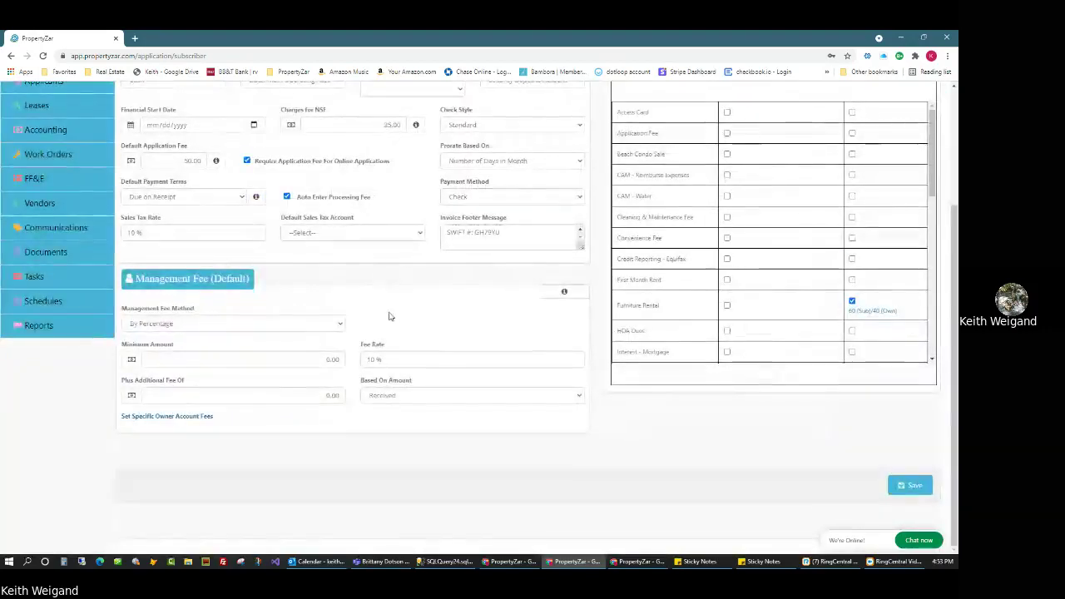
- Review the default management fee settings, including the fee method, fee rate and additional fee
scroll(390, 314, "up", 1)
left_click_drag(135, 328, 239, 329)
left_click(225, 339)
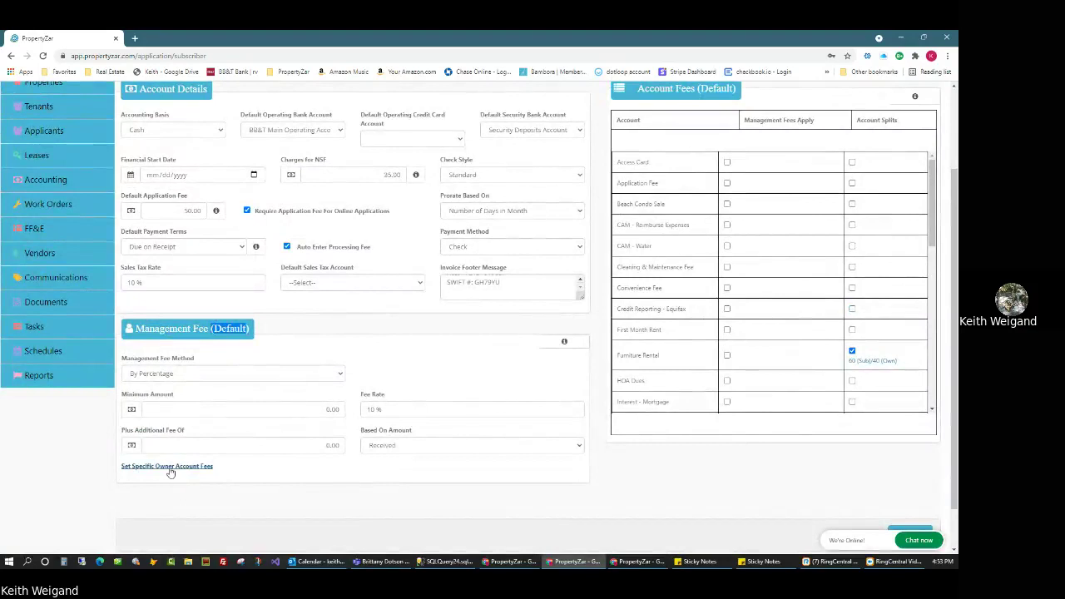
left_click_drag(155, 359, 166, 378)
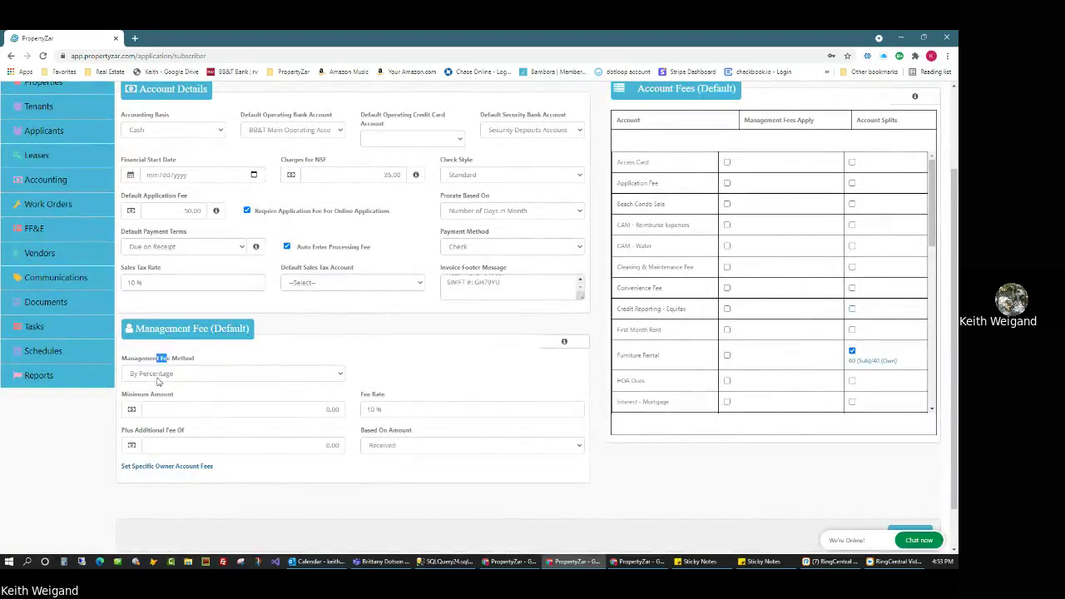
double_click(377, 409)
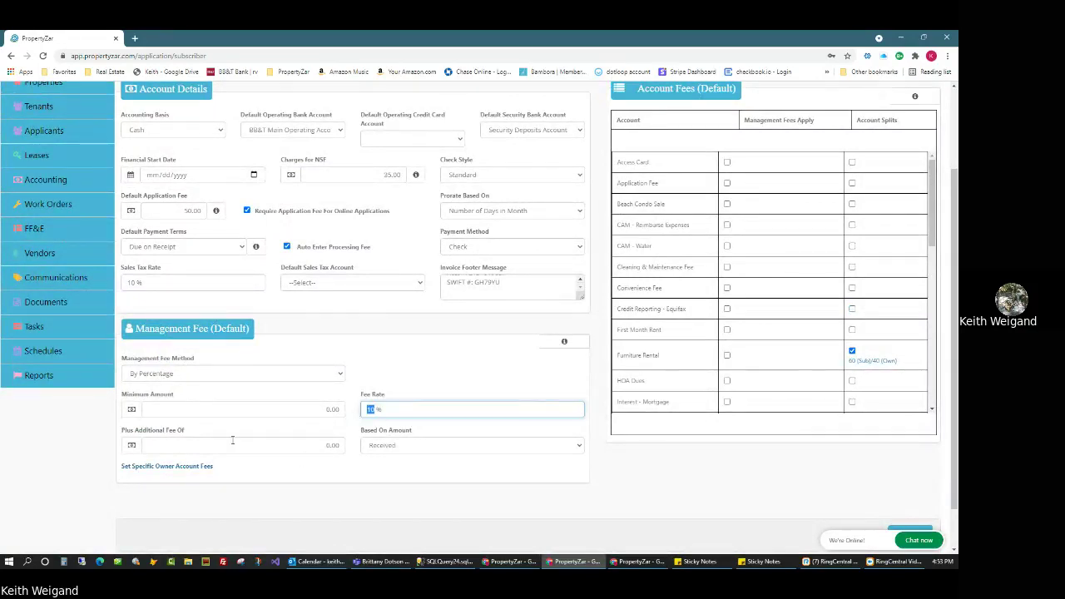
left_click_drag(132, 431, 327, 442)
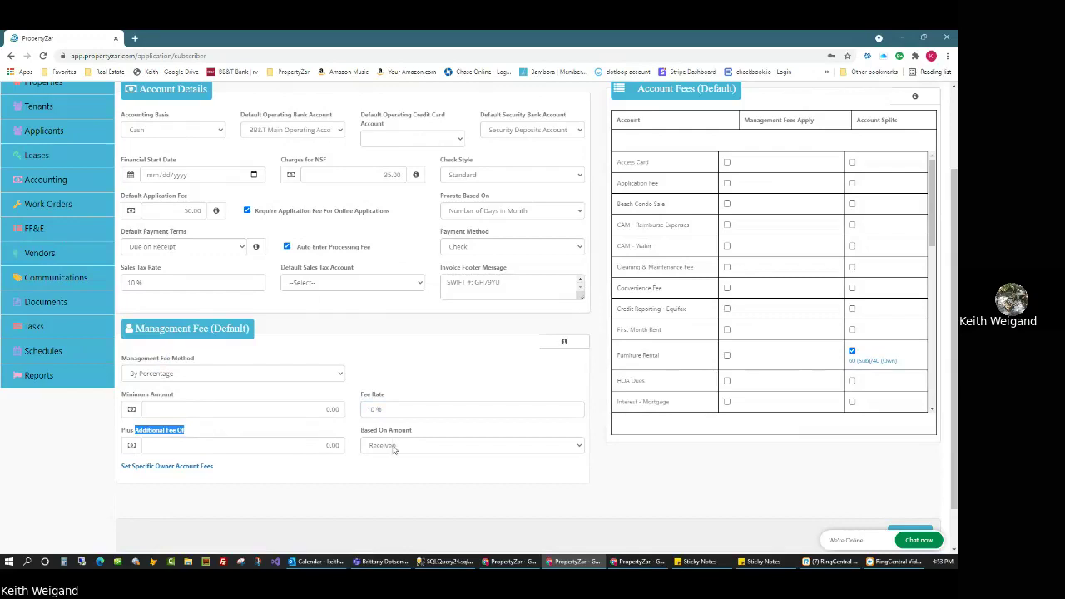
- Examine the default account fees columns and how the fee rate applies to accounts such as Convenience Fee and Cleaning & Maintenance Fee
left_click_drag(768, 121, 796, 122)
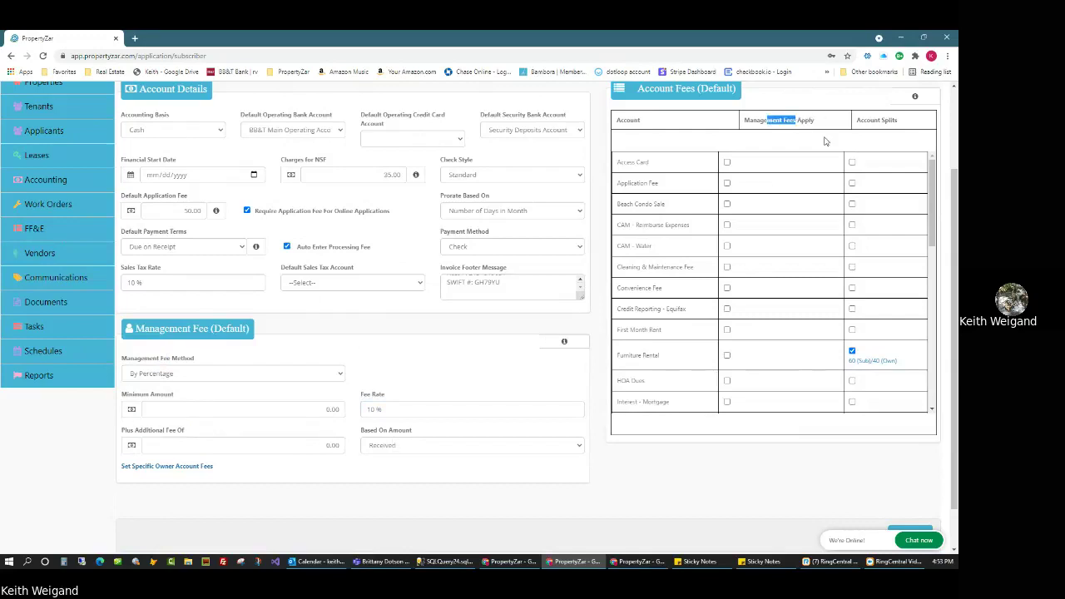
left_click_drag(893, 123, 877, 123)
left_click_drag(664, 198, 695, 262)
left_click(667, 265)
left_click_drag(929, 190, 931, 221)
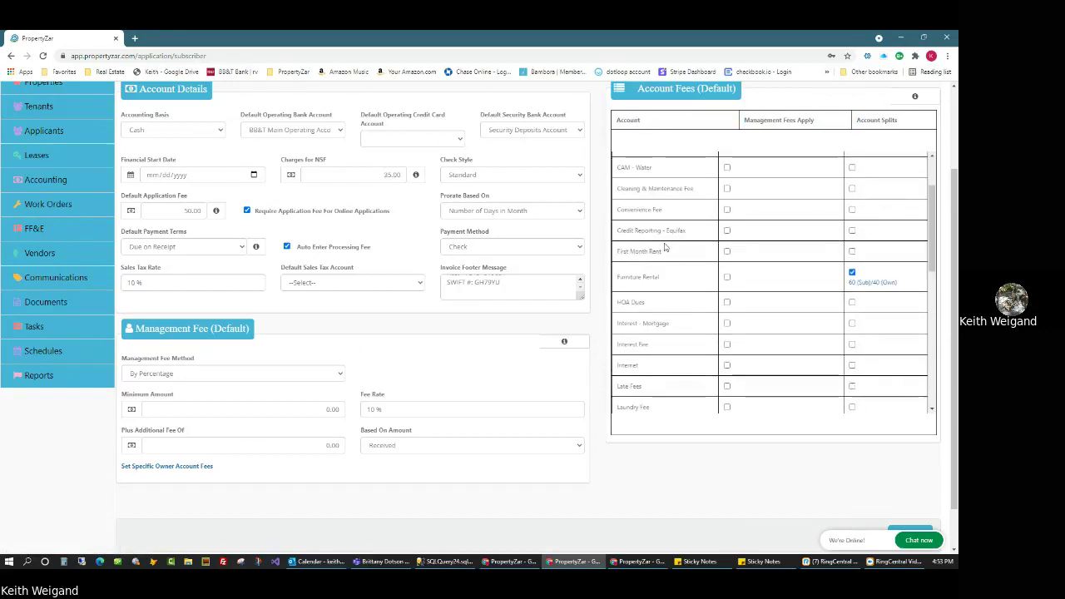
left_click_drag(664, 211, 620, 214)
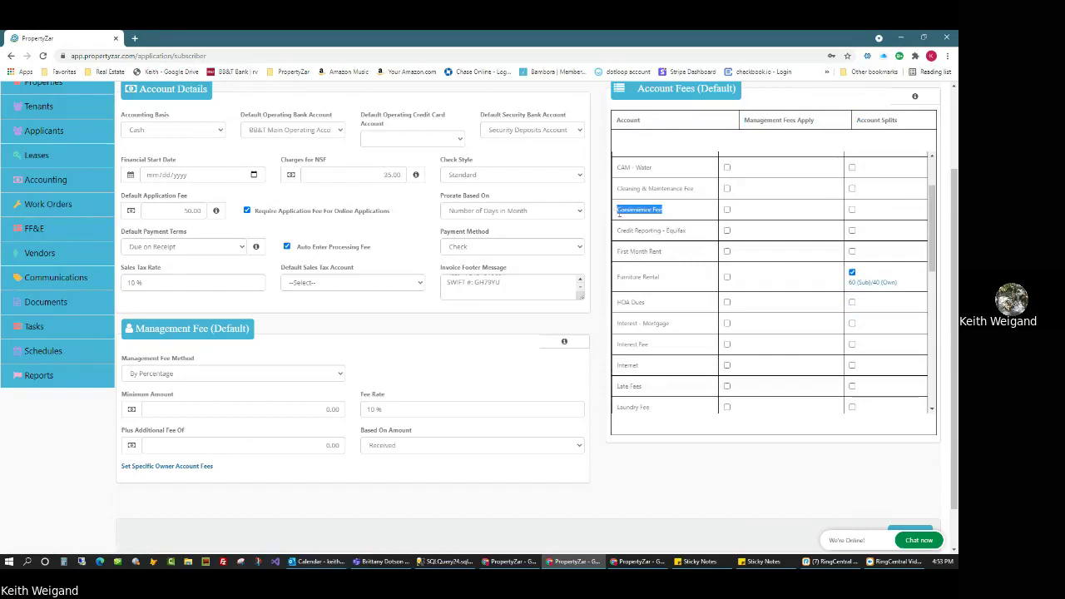
left_click_drag(696, 192, 617, 190)
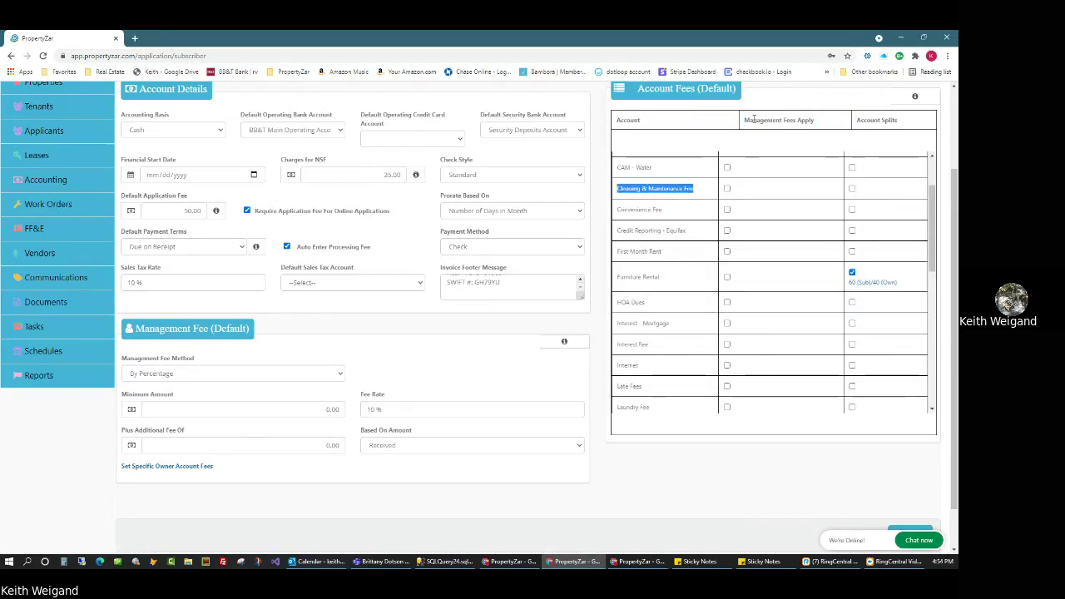
left_click_drag(754, 120, 740, 172)
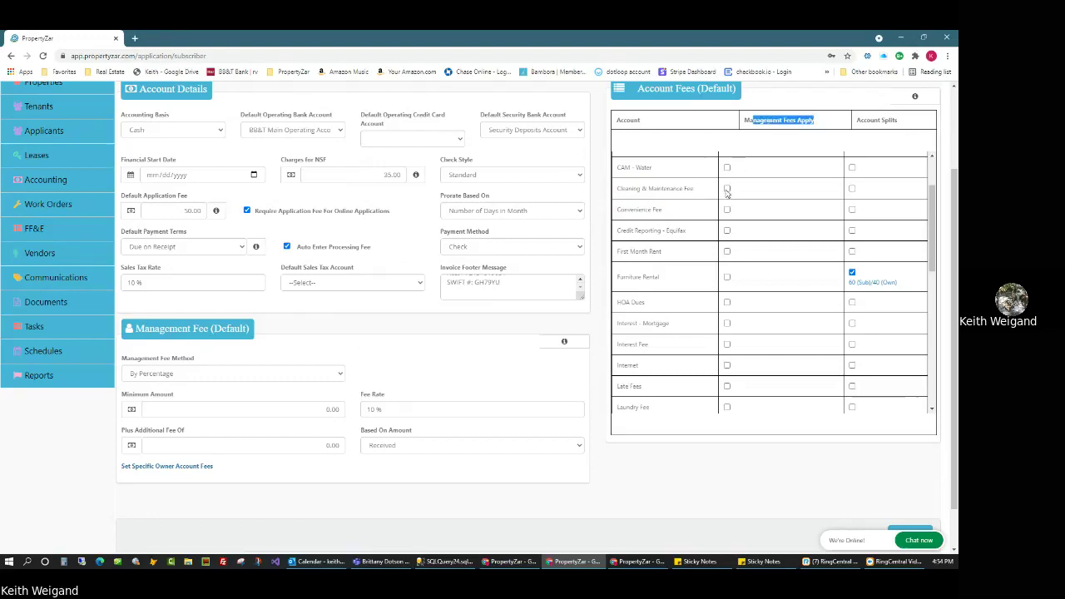
left_click_drag(383, 411, 351, 416)
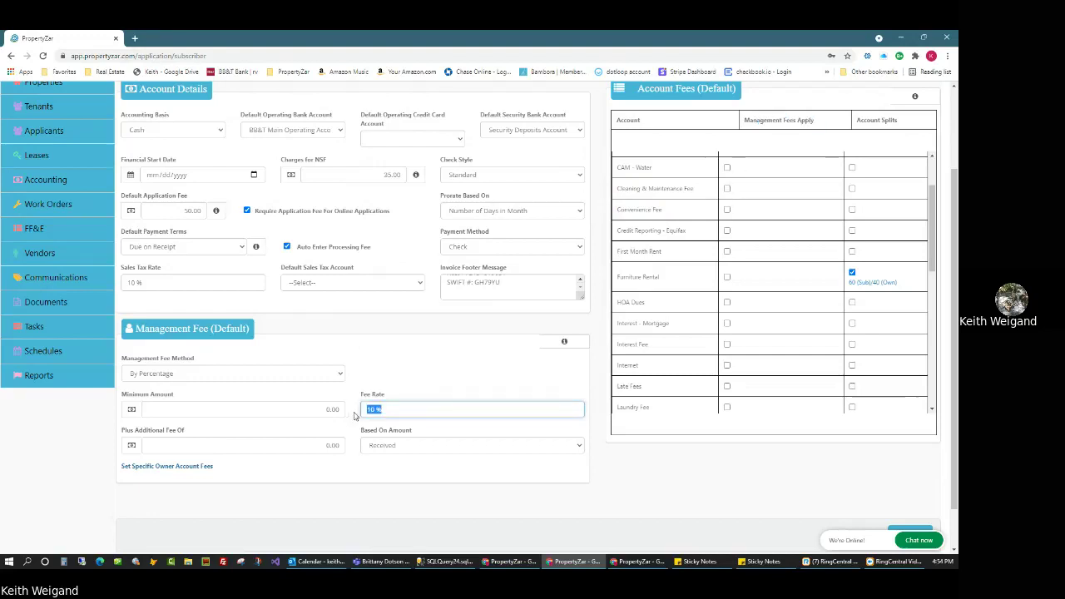
- Examine the account split between subscriber and owner set for the Furniture Rental account
left_click_drag(667, 284, 616, 278)
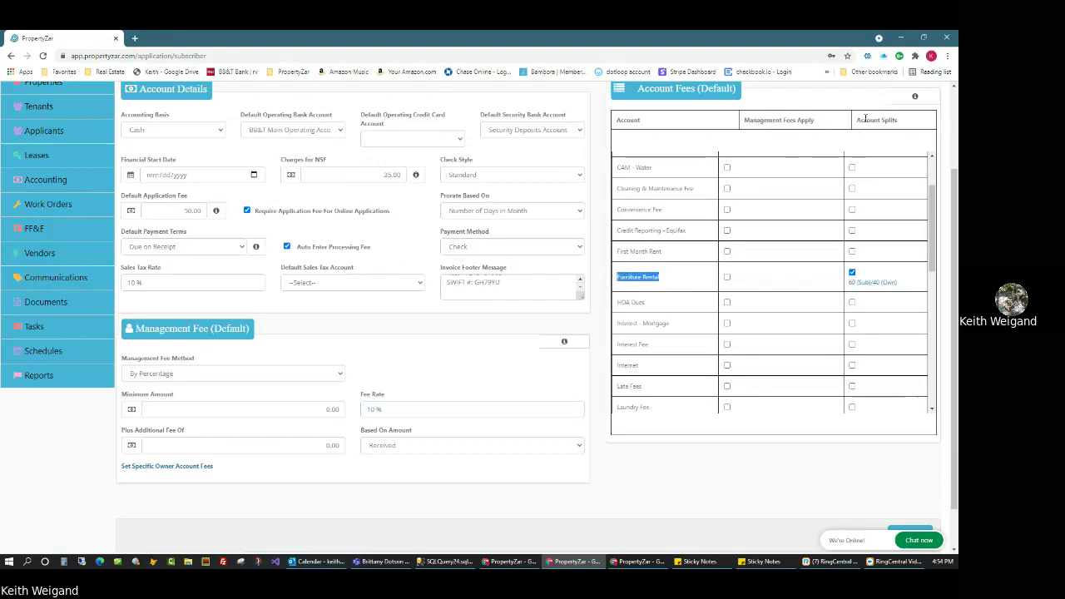
left_click_drag(865, 120, 904, 125)
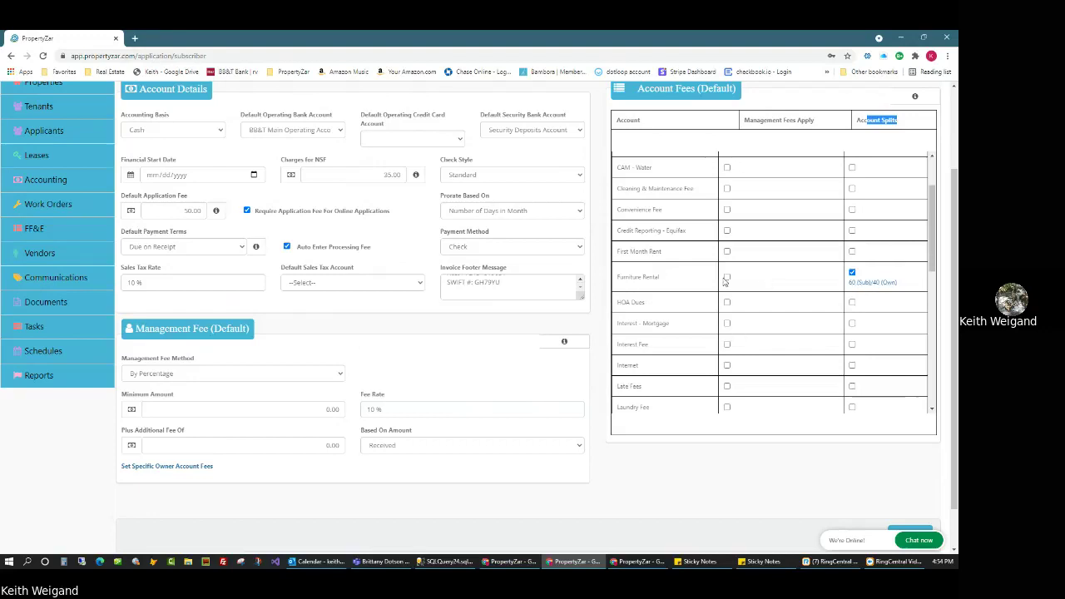
left_click_drag(661, 278, 614, 278)
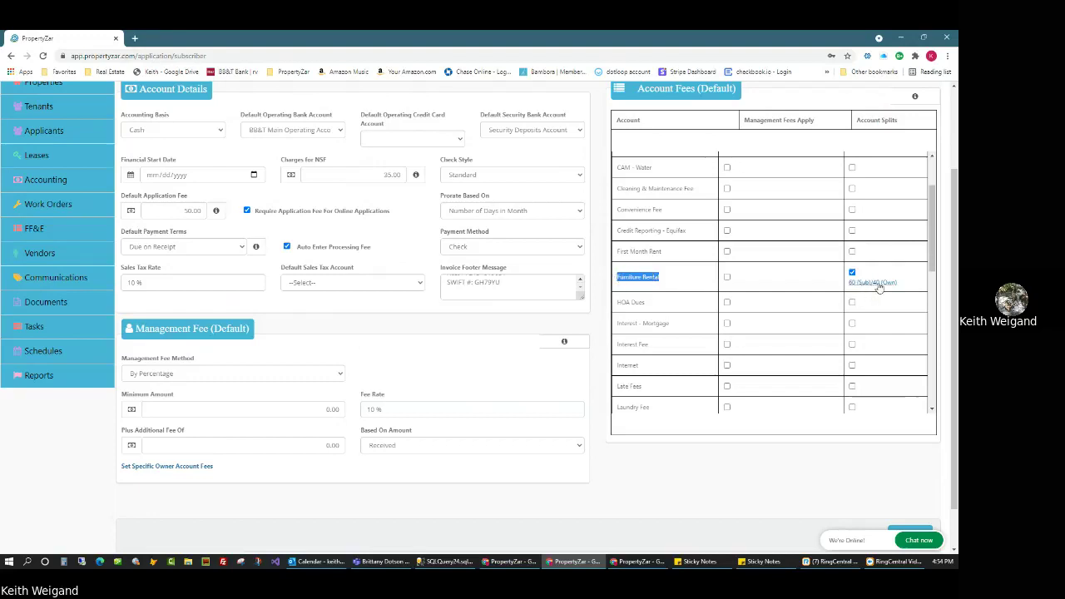
left_click(679, 277)
left_click_drag(664, 278, 617, 285)
- Find the Rent account in the default account fees and check its management fee setting against the default fee rate
left_click_drag(935, 246, 940, 378)
double_click(622, 298)
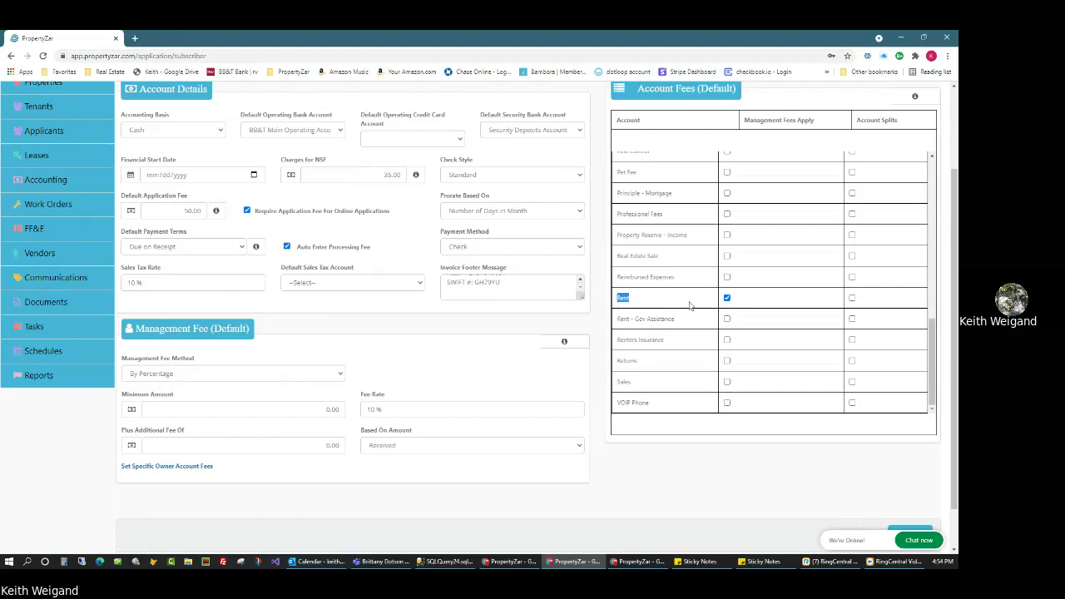
left_click_drag(394, 414, 361, 416)
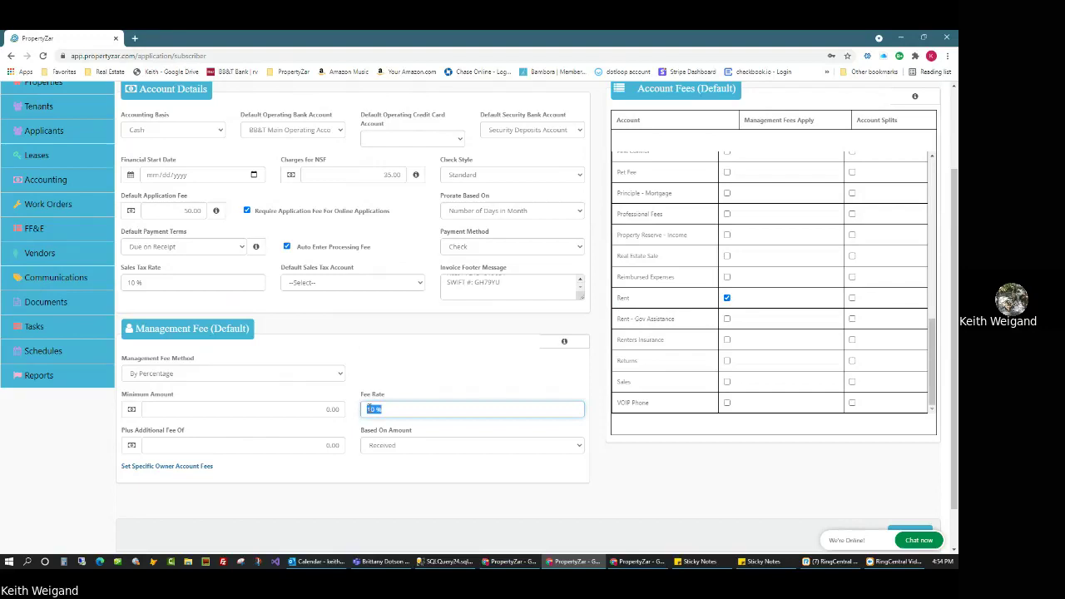
left_click_drag(636, 298, 617, 300)
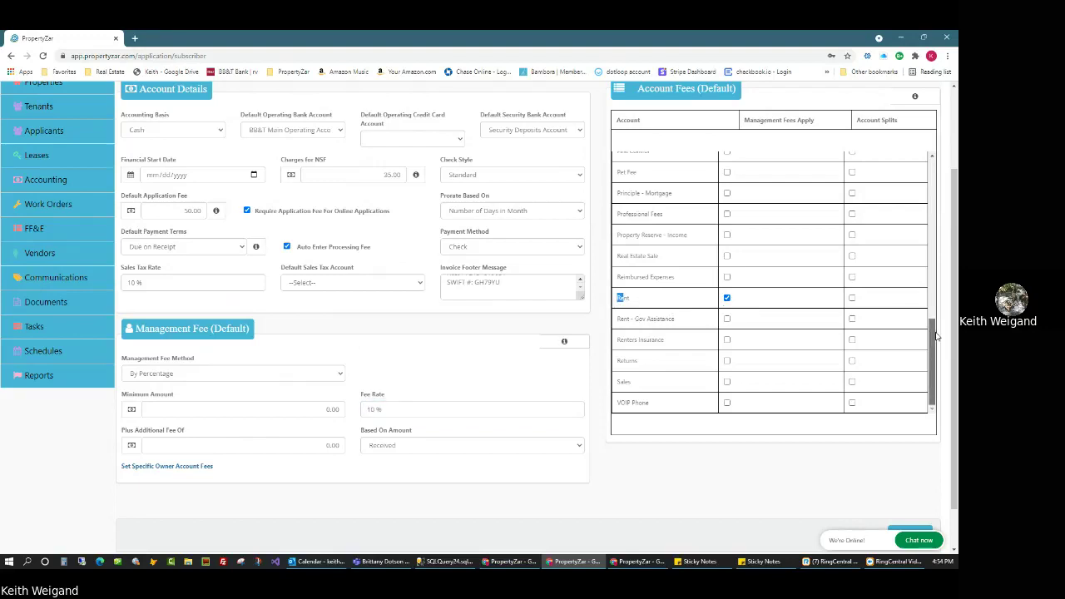
scroll(936, 335, "up", 2)
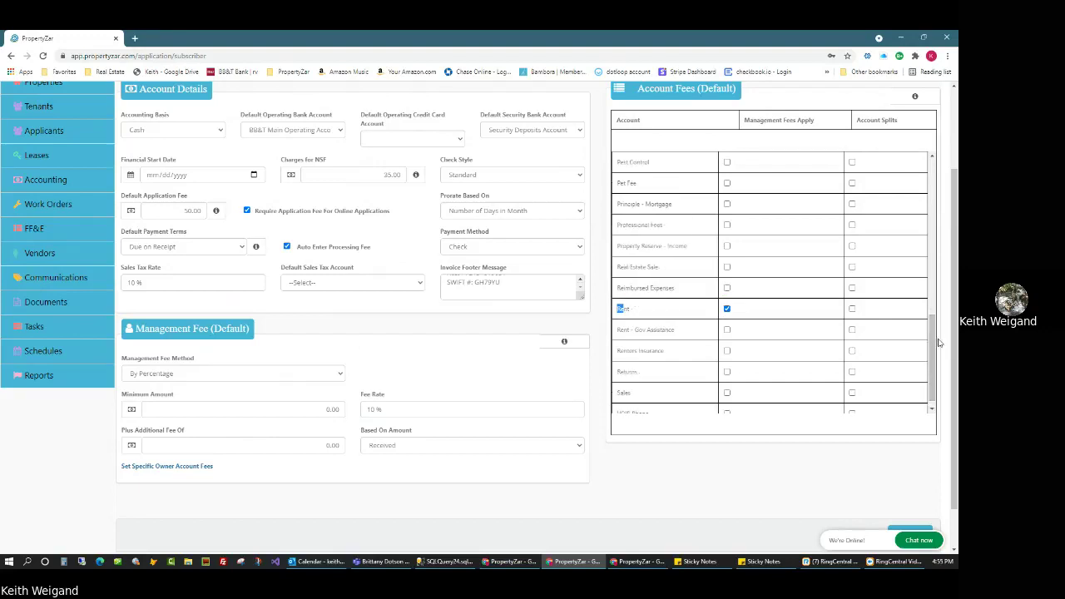
left_click_drag(934, 335, 936, 326)
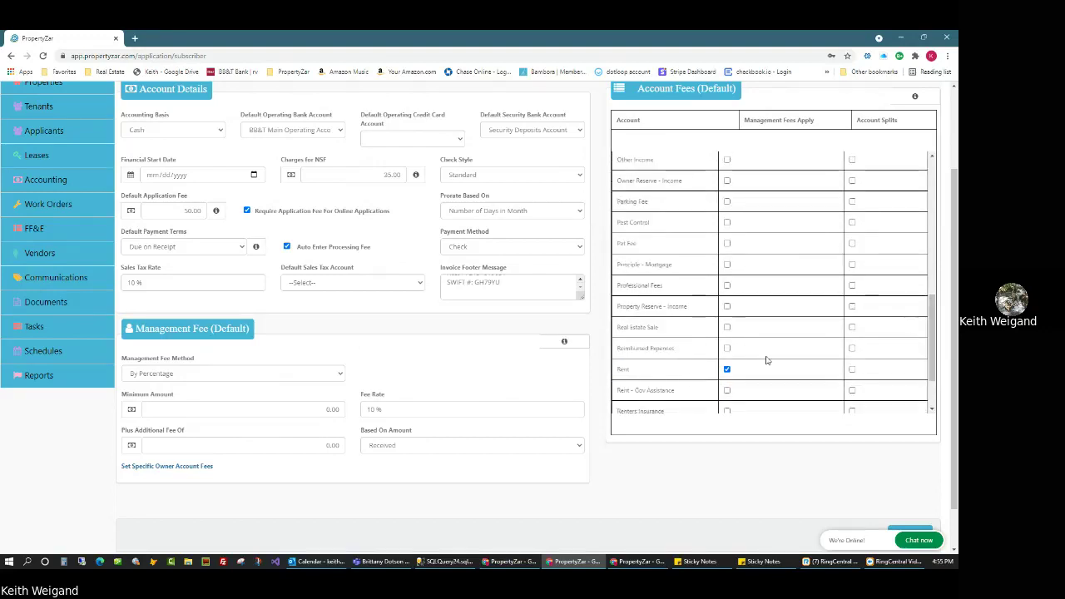
- Check how management fees and splits are set for the Cleaning & Maintenance Fee account in the default account fees
left_click_drag(934, 339, 930, 223)
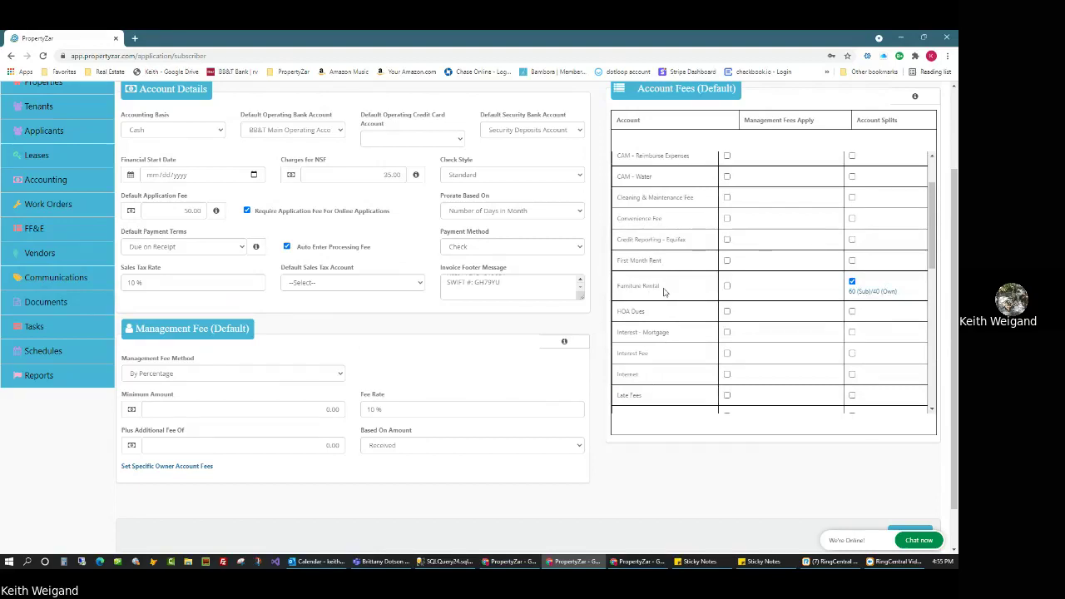
left_click_drag(666, 199, 620, 198)
scroll(66, 258, "up", 3)
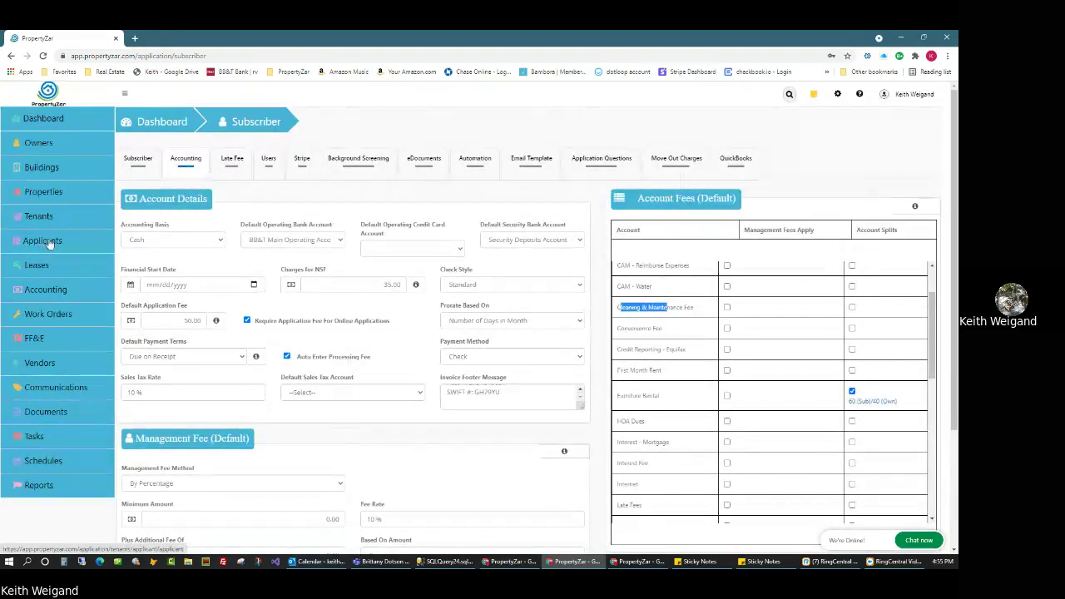
- Start a new accounting invoice, choose the tenant as customer and assign it to the 124 Townhouse property
left_click(44, 290)
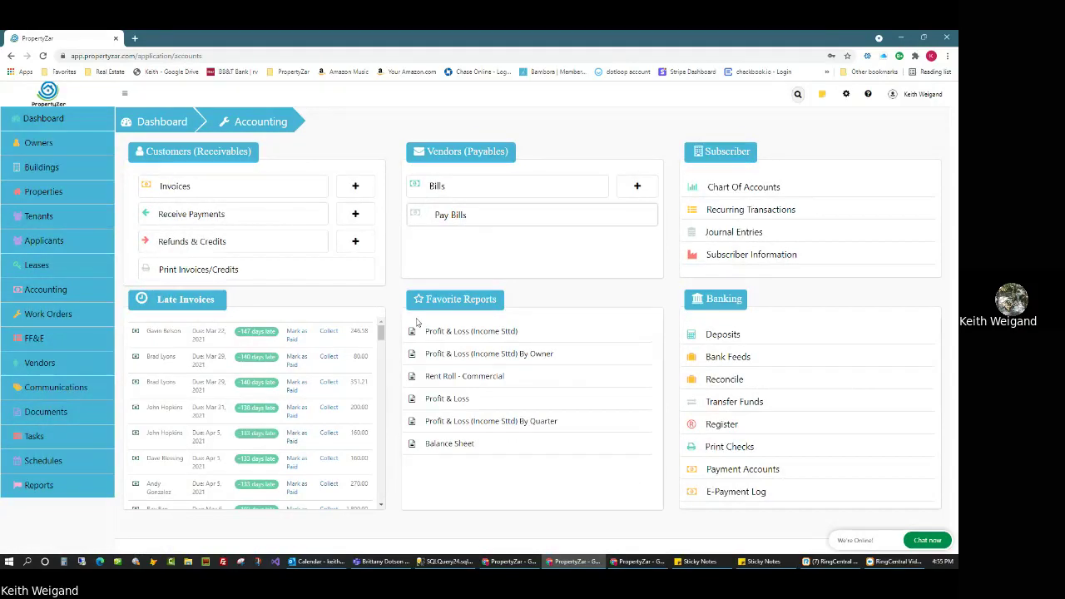
left_click(355, 187)
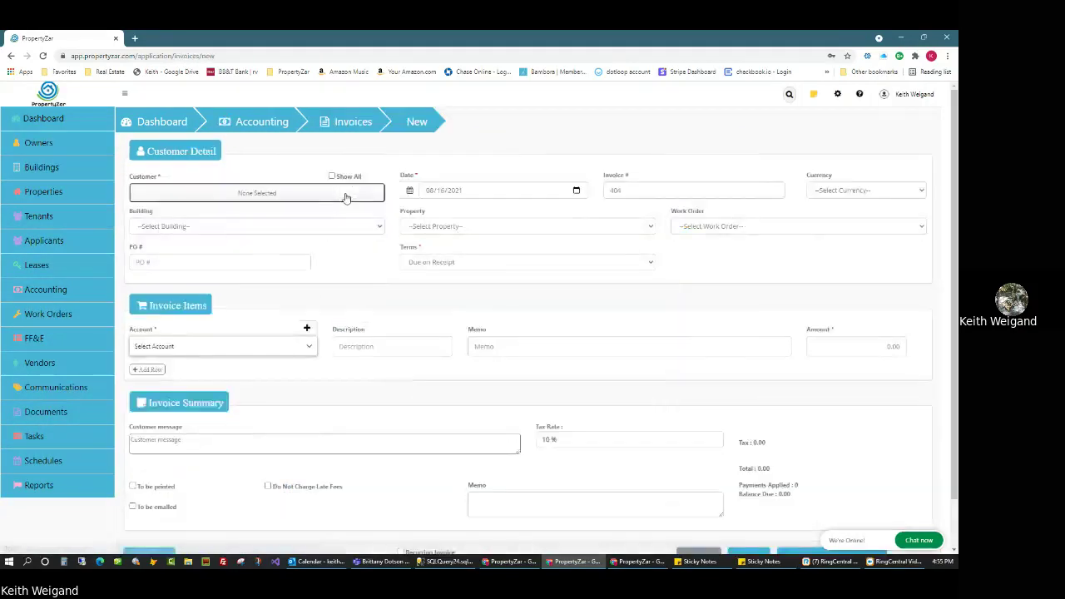
left_click(255, 193)
left_click(182, 286)
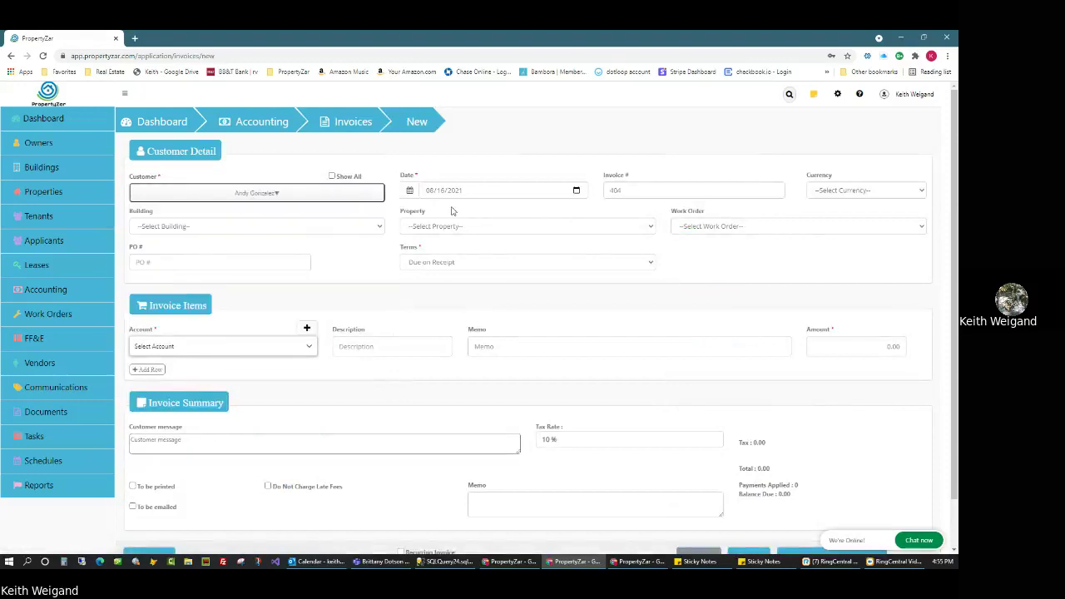
left_click(435, 230)
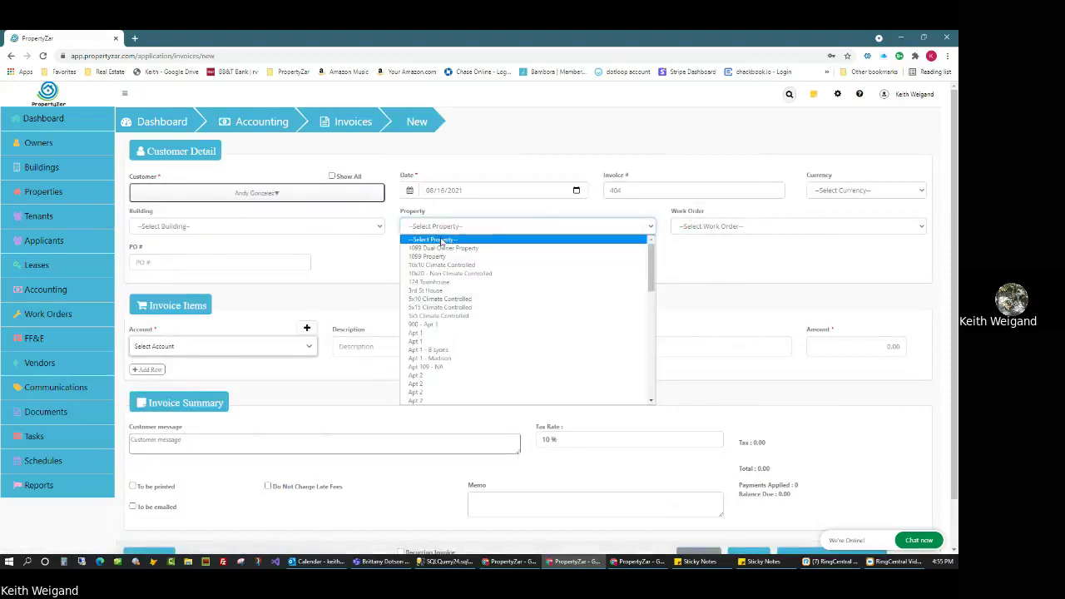
left_click(431, 282)
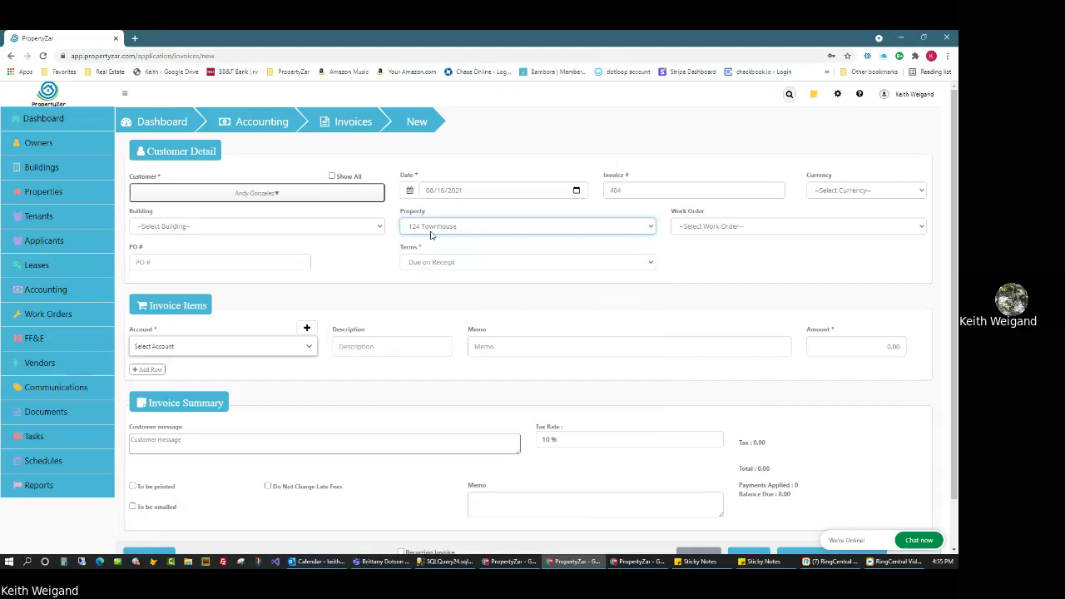
- Fill the first invoice item with the Rent account and an amount of 1,000.00
left_click(201, 351)
type("Rent")
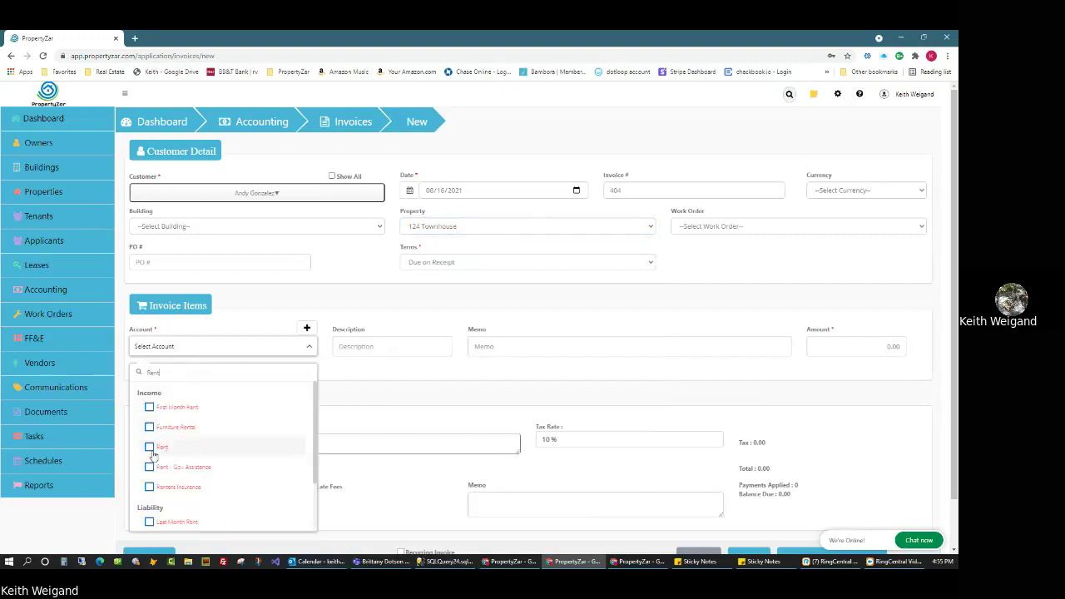
left_click(152, 450)
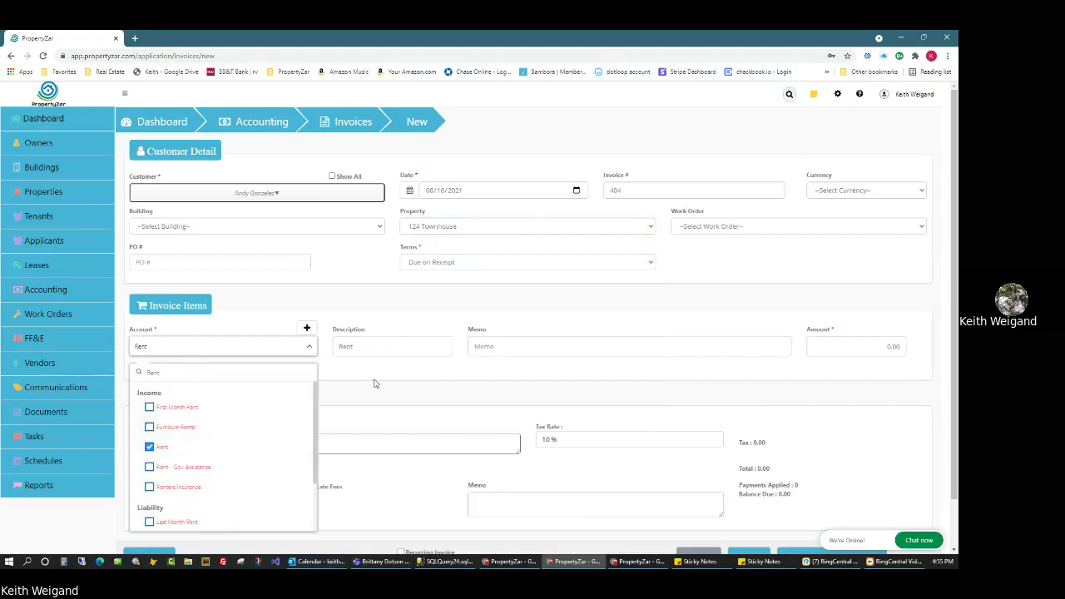
left_click(903, 346)
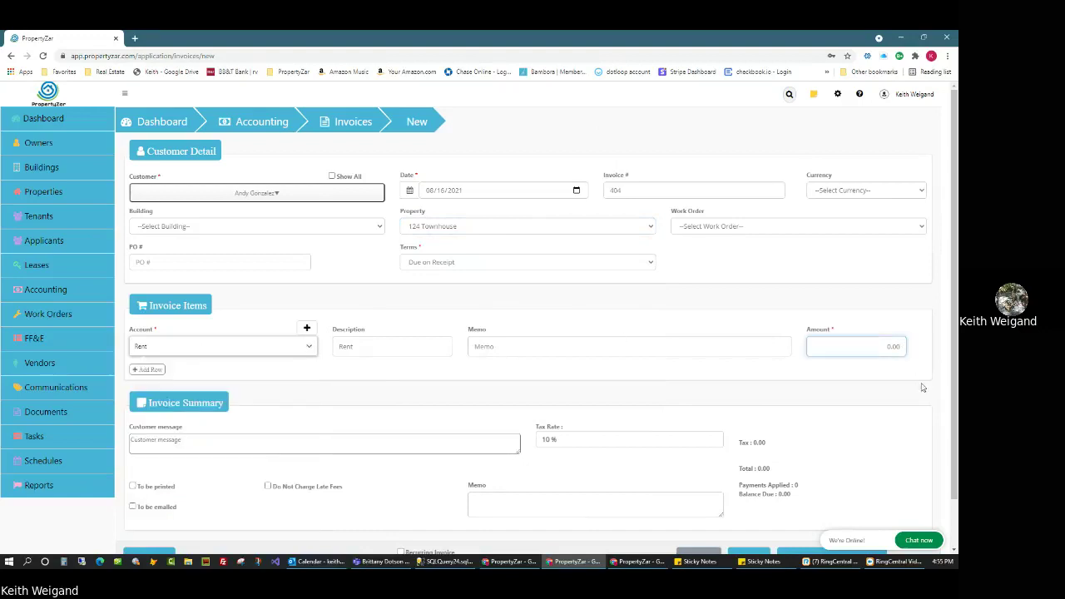
type("00")
- Add a second invoice item for the Furniture Rental account with an amount of 100.00
left_click(143, 372)
left_click(156, 388)
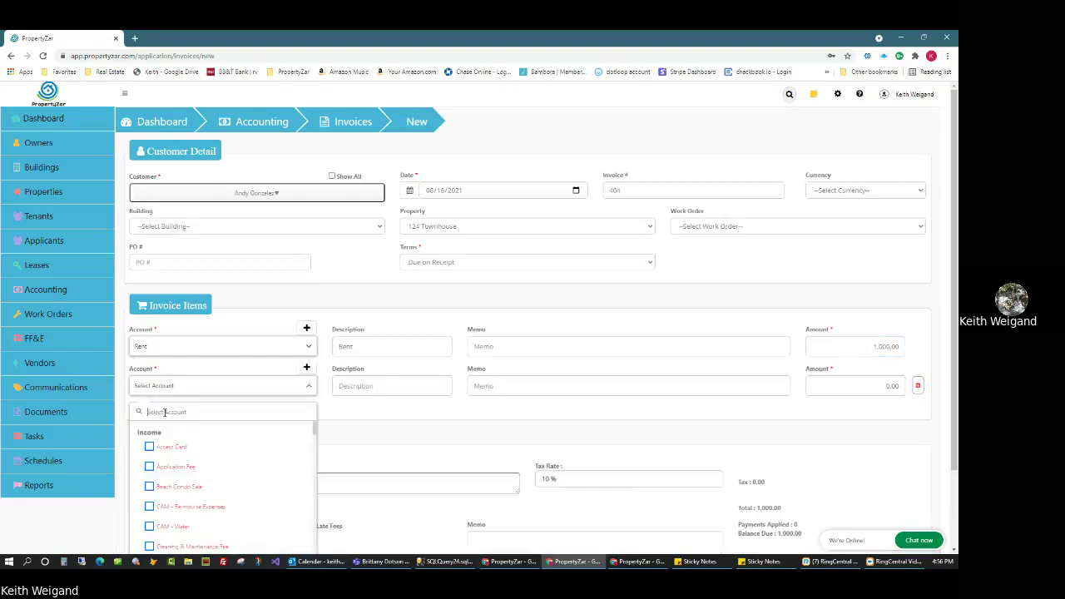
type("Furn")
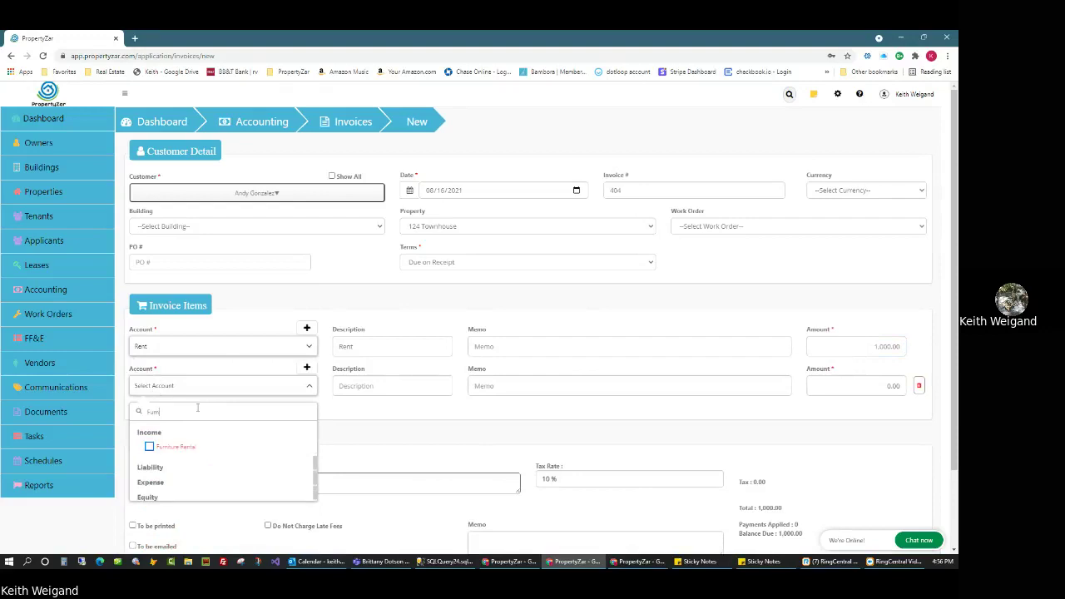
left_click(175, 447)
left_click(903, 390)
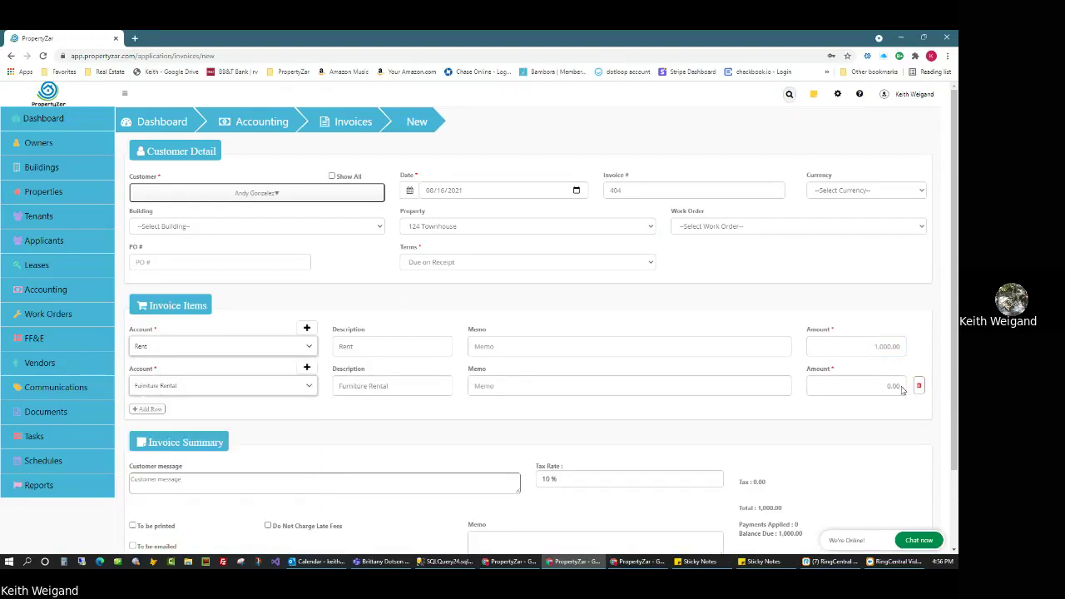
left_click(718, 389)
key("Tab")
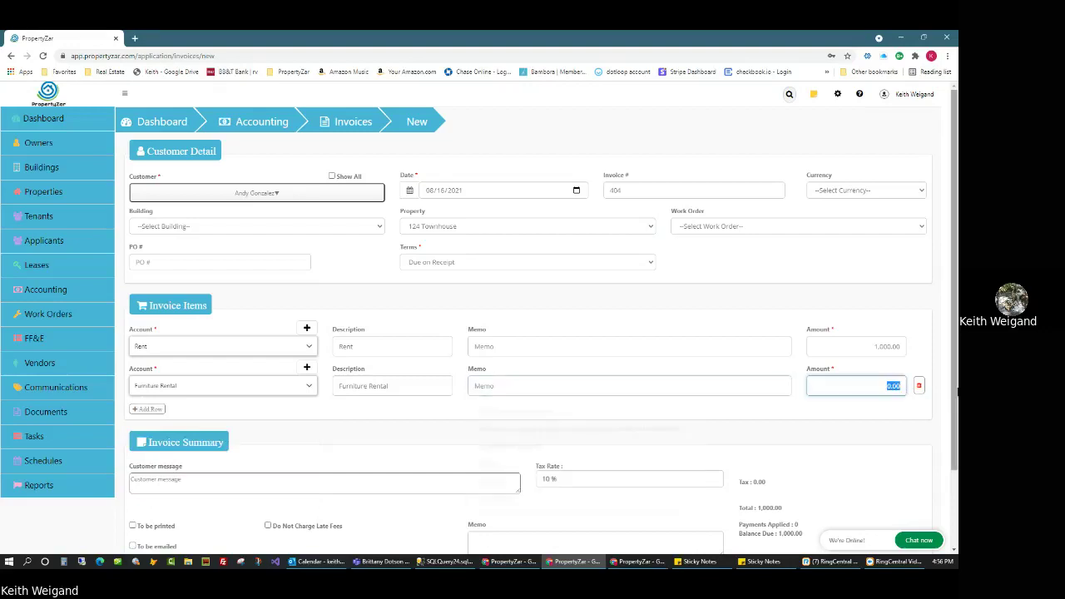
type("0.1")
key("Tab")
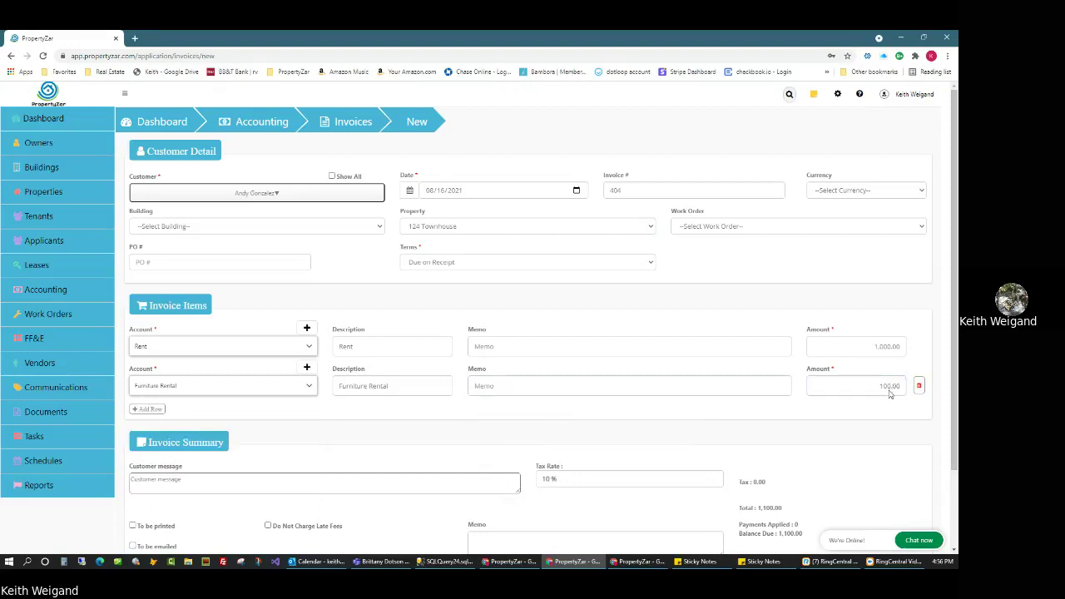
left_click(876, 348)
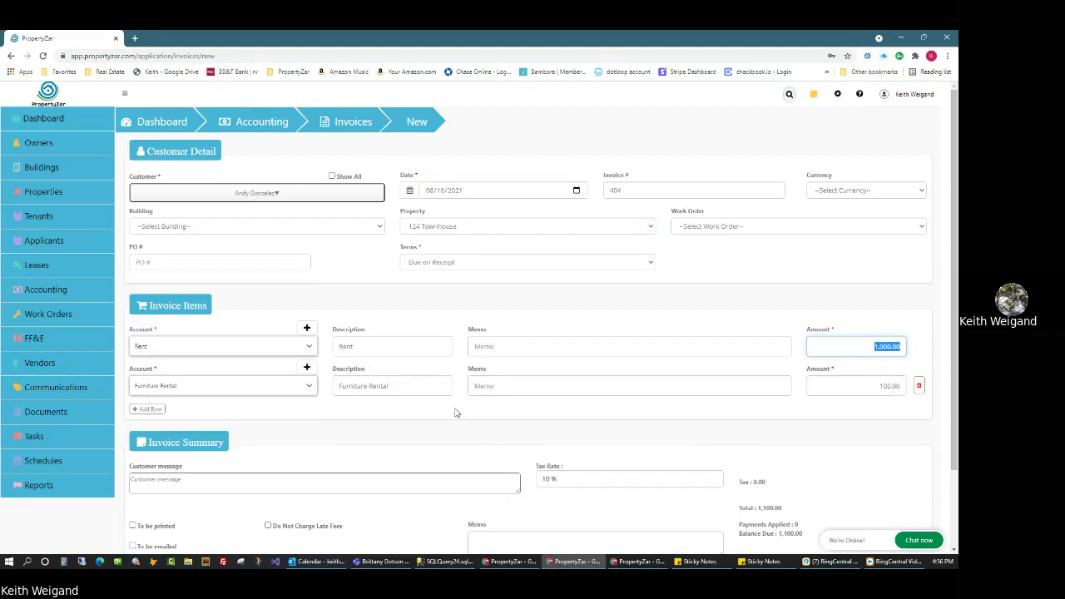
- Add a third invoice item for the Cleaning & Maintenance Fee account with an amount of 200.00
left_click(148, 409)
left_click(171, 426)
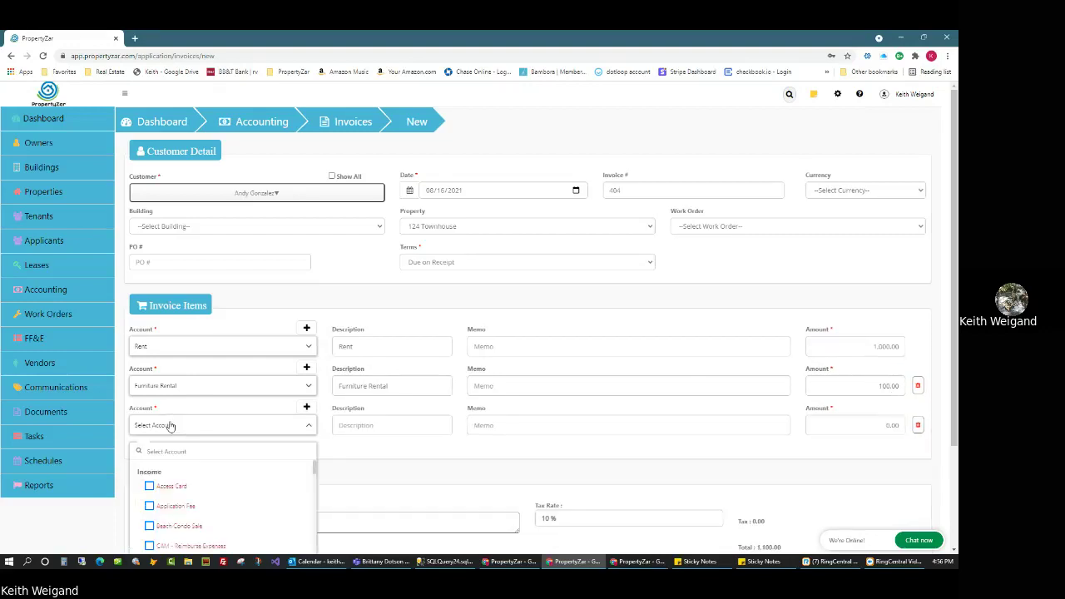
type("Clean")
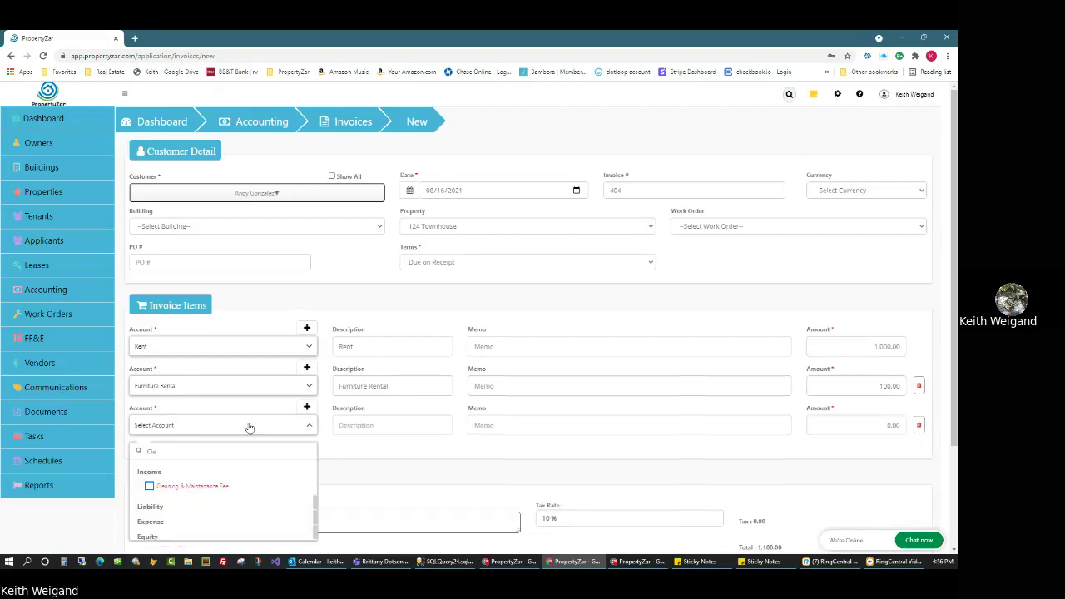
left_click(191, 486)
key("Tab")
key("Tab")
key("Tab")
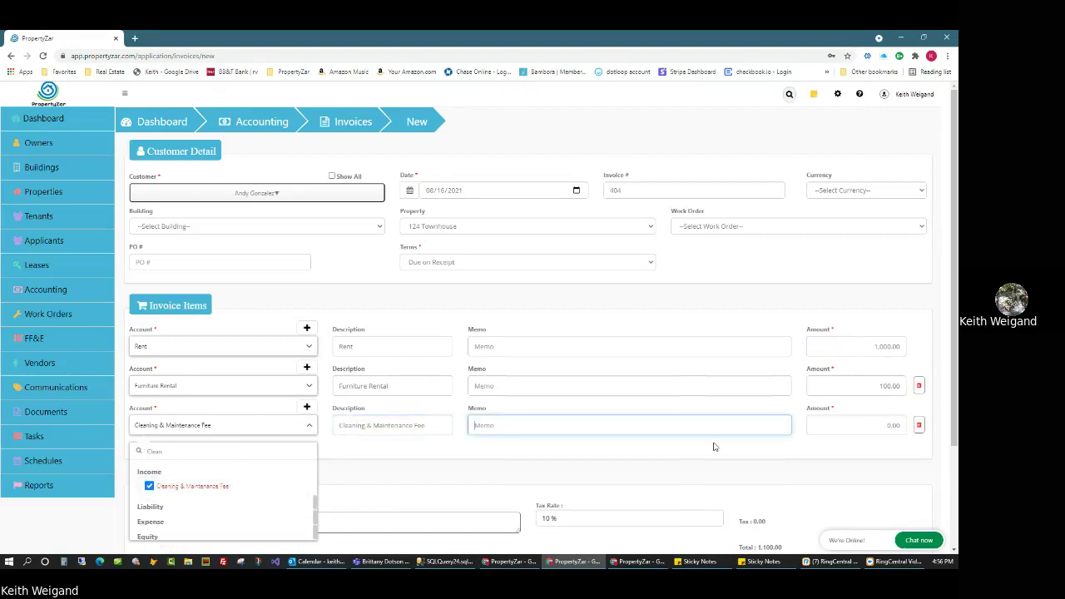
type("2.00")
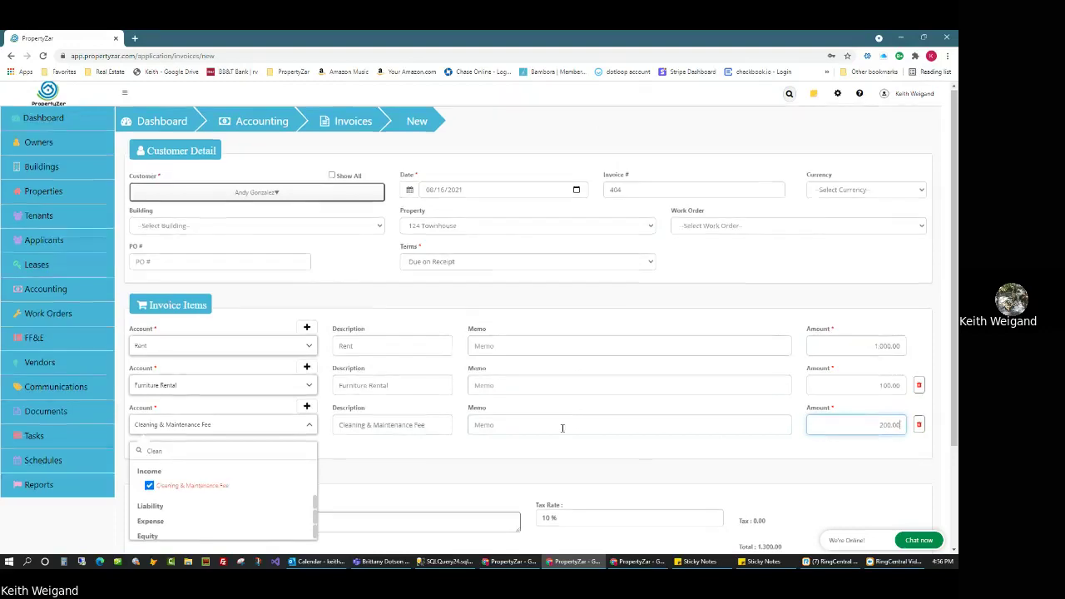
- Review the three invoice item amounts, and save the invoice marked as paid
scroll(576, 420, "down", 2)
left_click(388, 335)
scroll(751, 404, "down", 1)
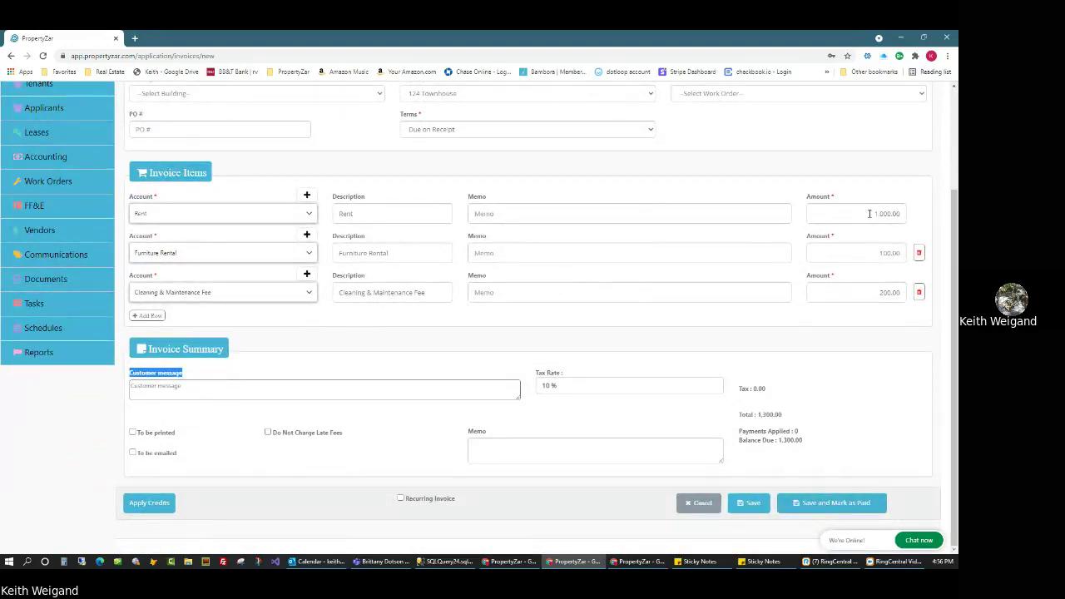
left_click_drag(870, 213, 909, 217)
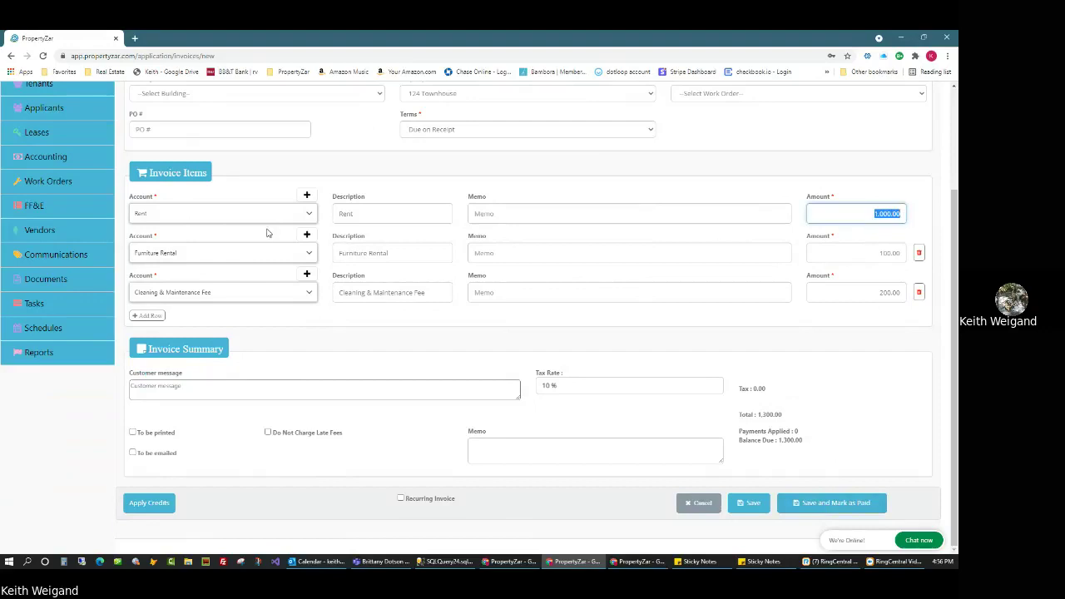
left_click(874, 257)
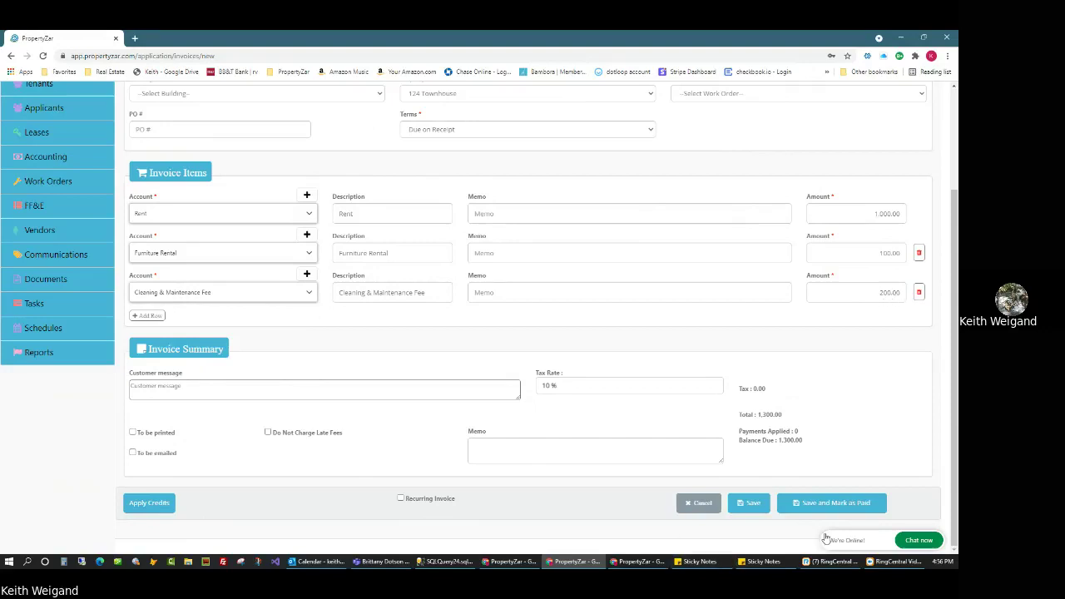
left_click(823, 504)
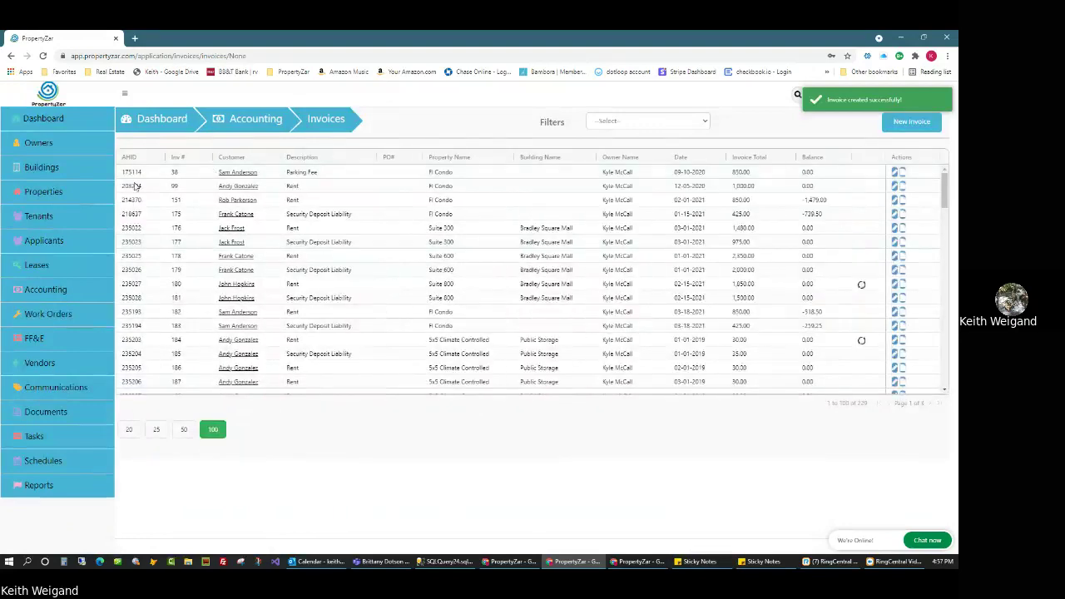
- Filter the properties list by a name containing 124 to identify the owner of 124 Townhouse
left_click(51, 196)
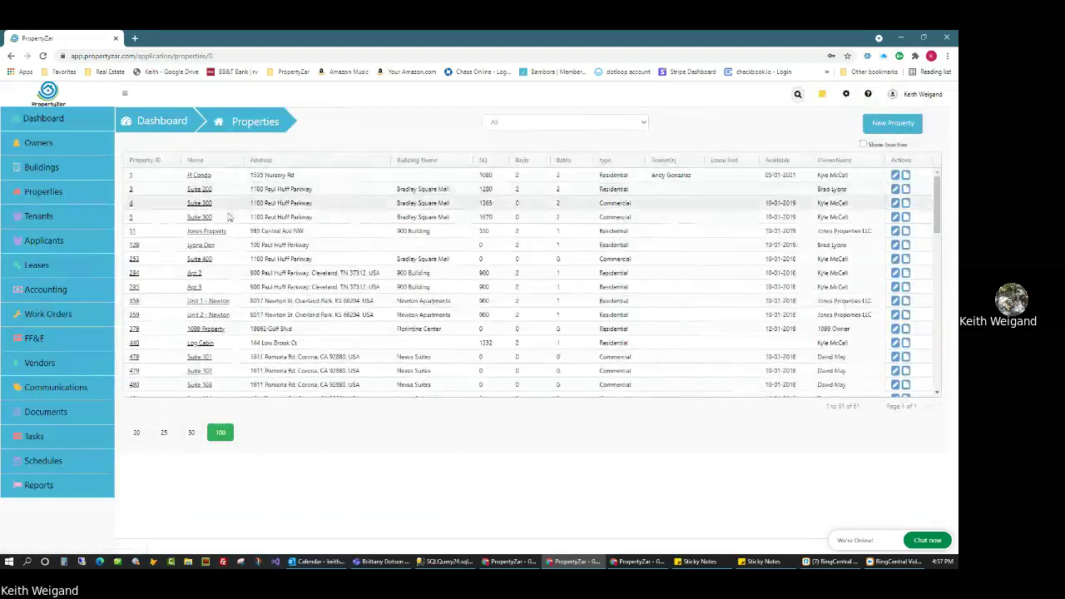
left_click(236, 163)
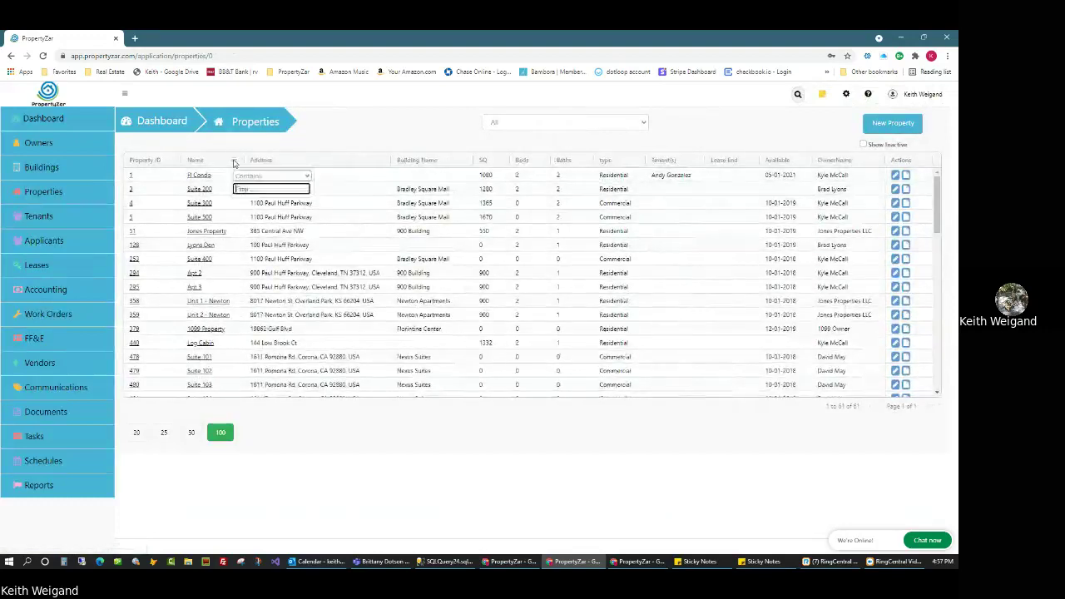
type("124")
left_click(818, 205)
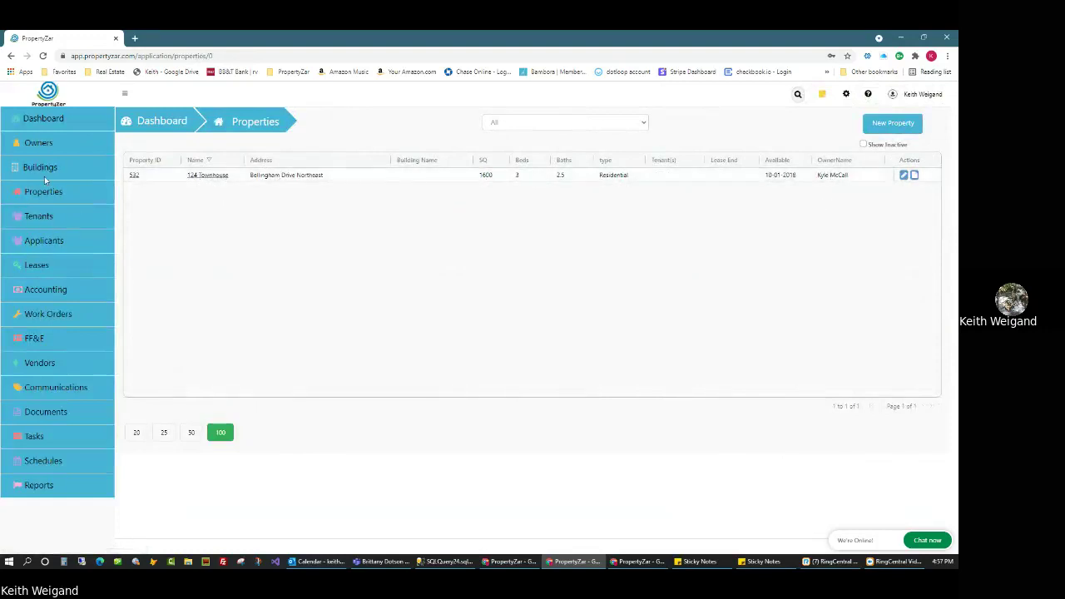
- Calculate the owner payment for the 124 Townhouse owner with a From Date of 08/16/2021, and check the owner credit and refund totals
left_click(42, 144)
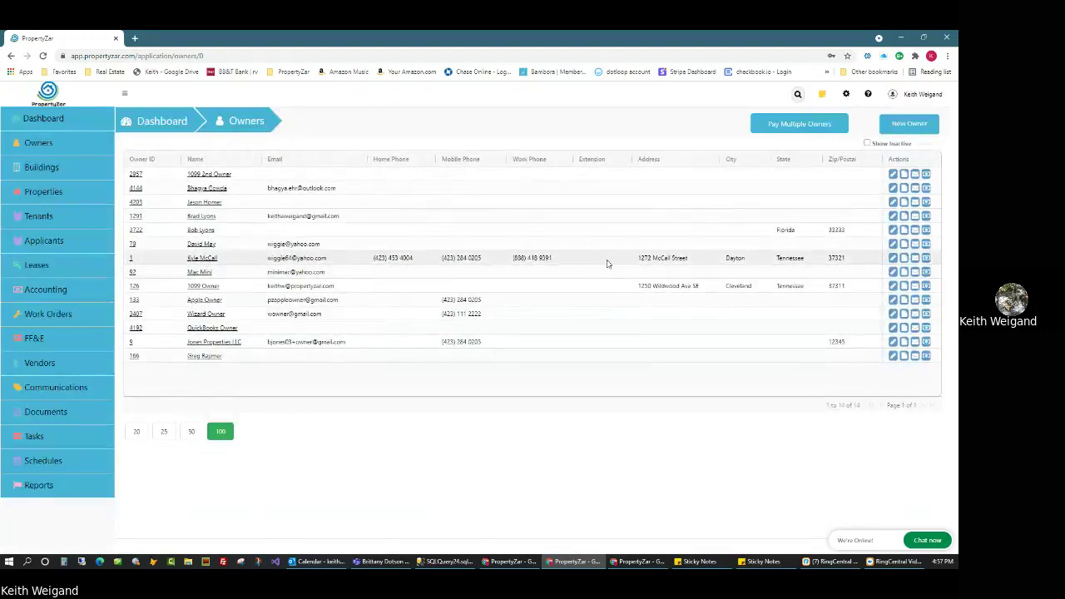
left_click(926, 258)
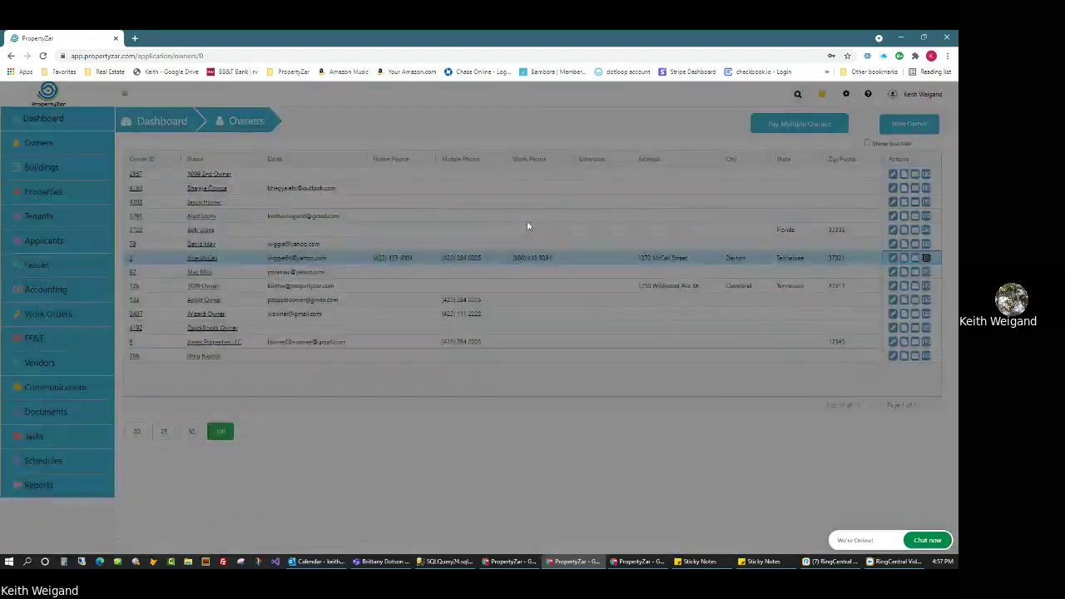
left_click(380, 183)
type("08/16/2021")
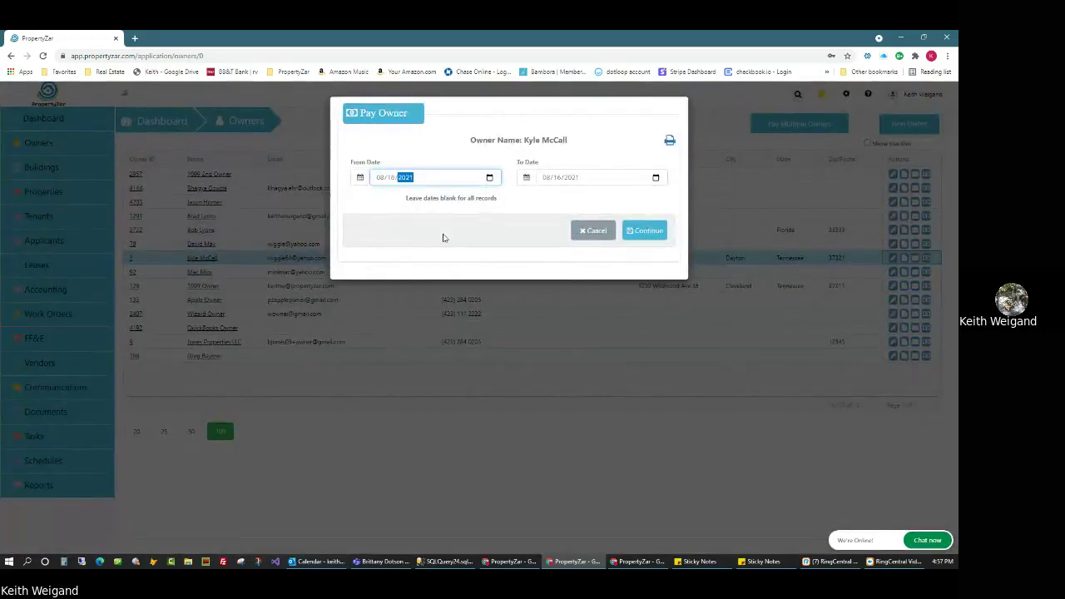
left_click(641, 233)
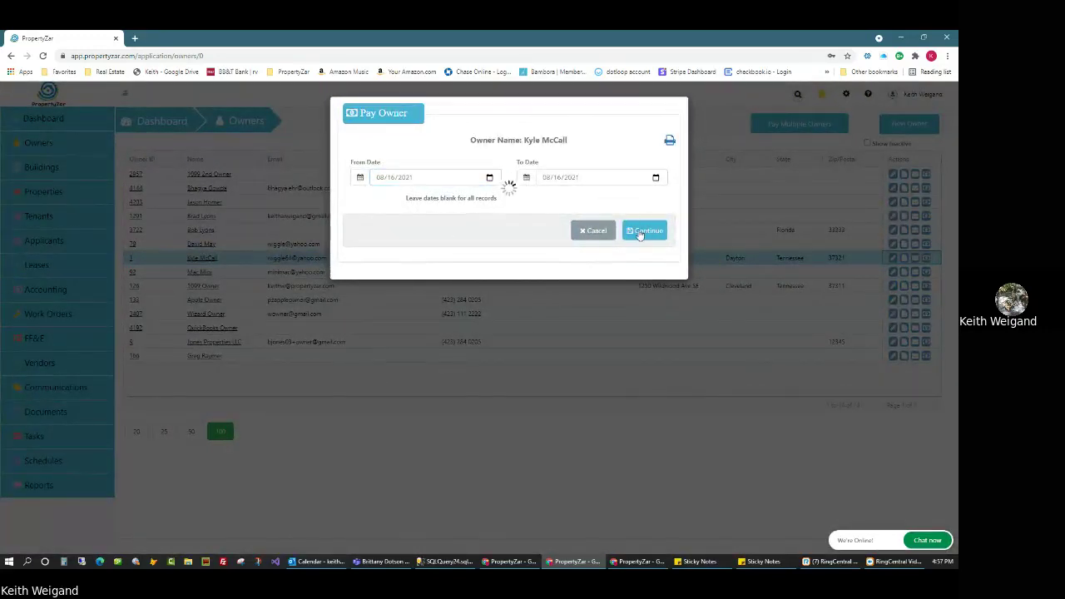
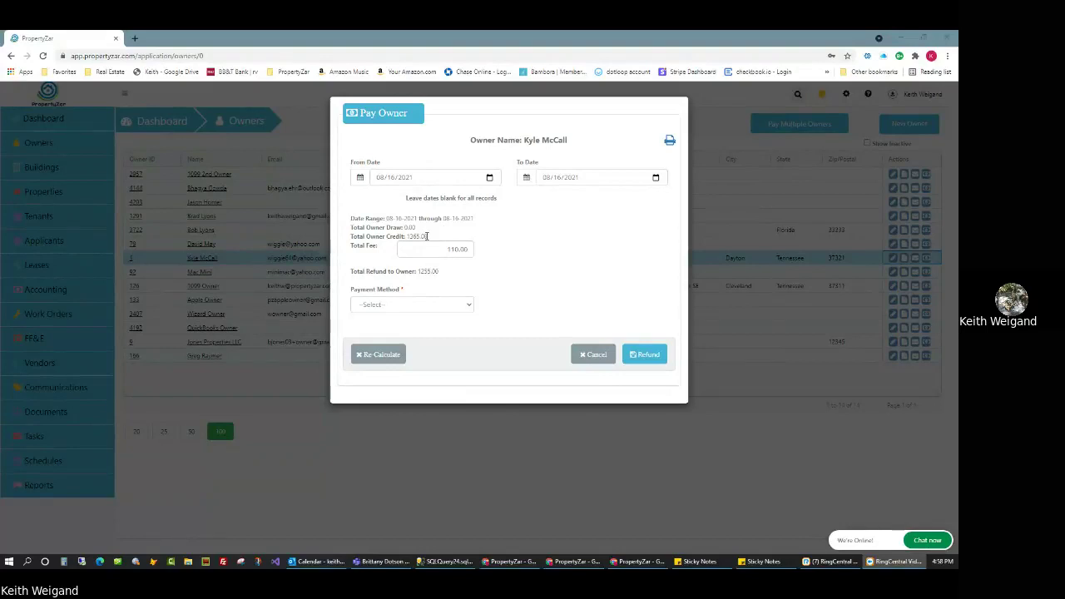
left_click_drag(427, 236, 408, 237)
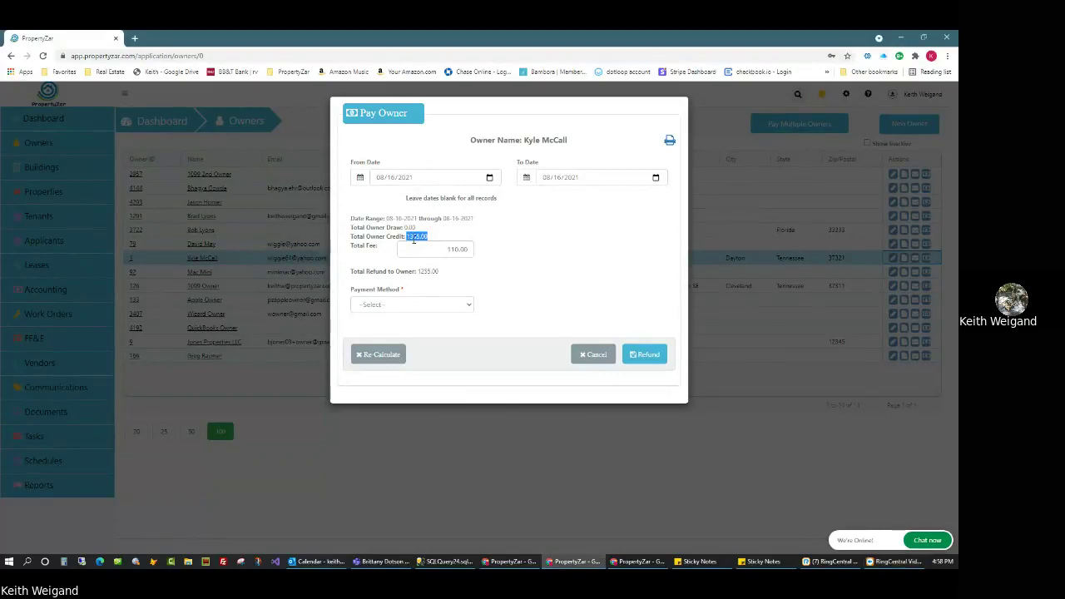
left_click_drag(418, 272, 444, 271)
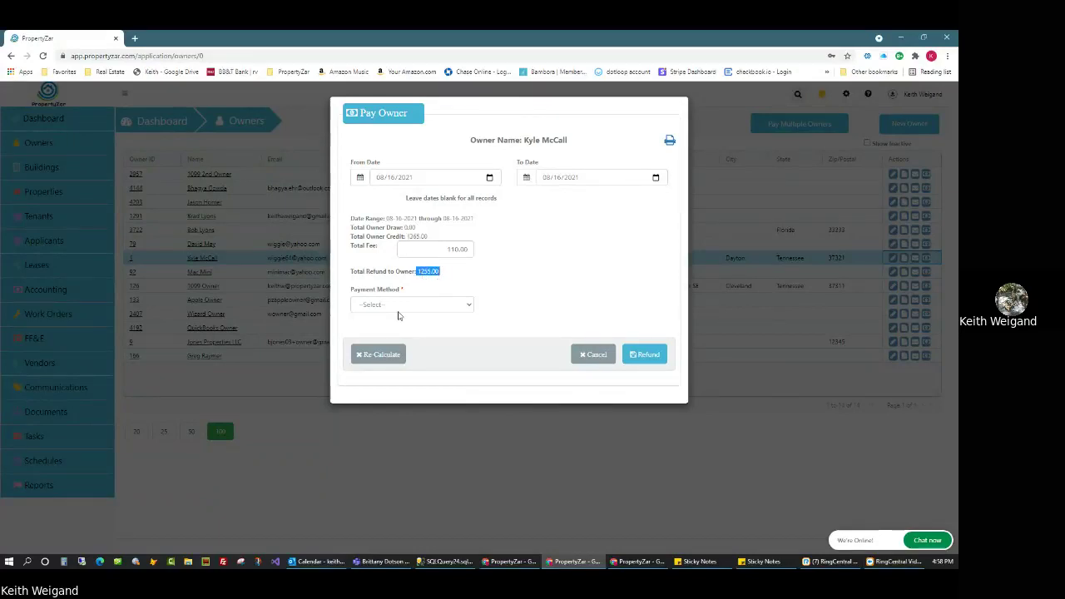
- Choose Bambora as the payment method, the owner's Bambora bank account, and ACH TEST ONLY ACCOUNT-KPB Properties as the From Account
left_click(398, 305)
left_click(381, 340)
left_click(524, 305)
left_click(518, 326)
left_click(511, 340)
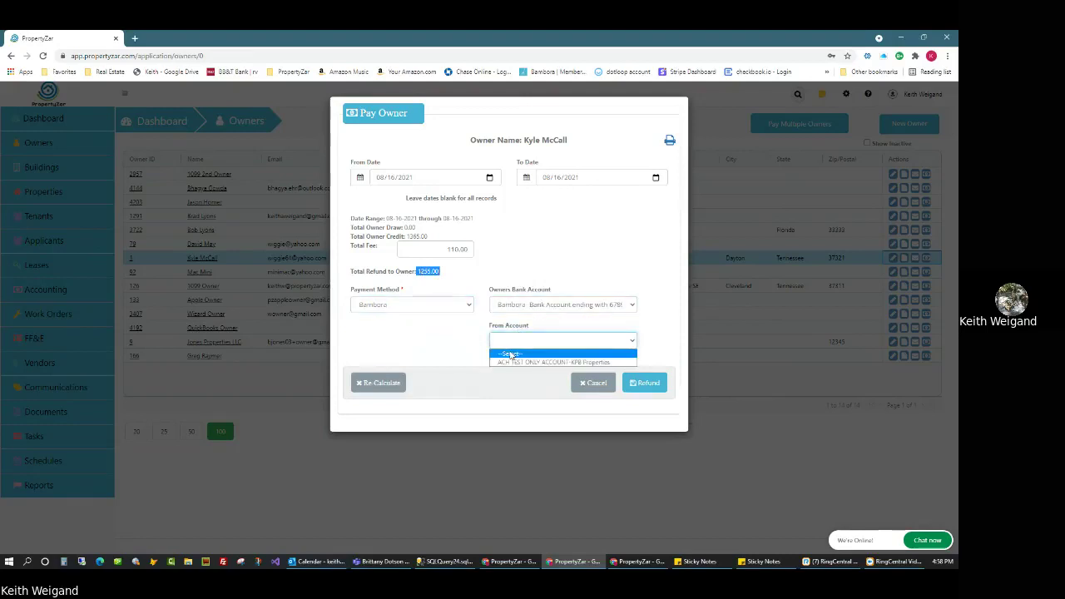
left_click(512, 353)
left_click(512, 341)
left_click(511, 363)
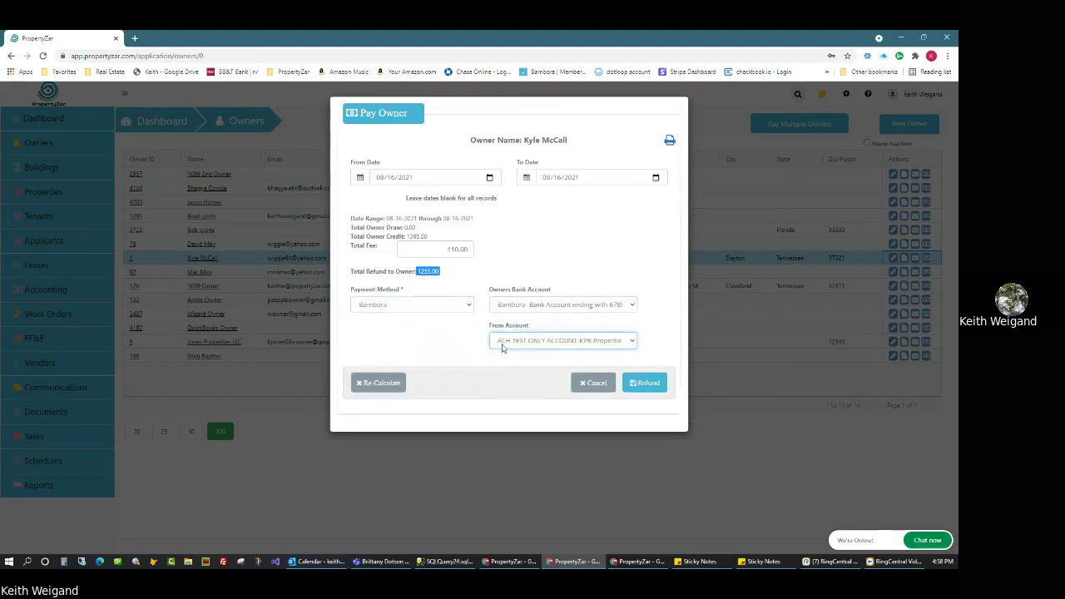
left_click(433, 283)
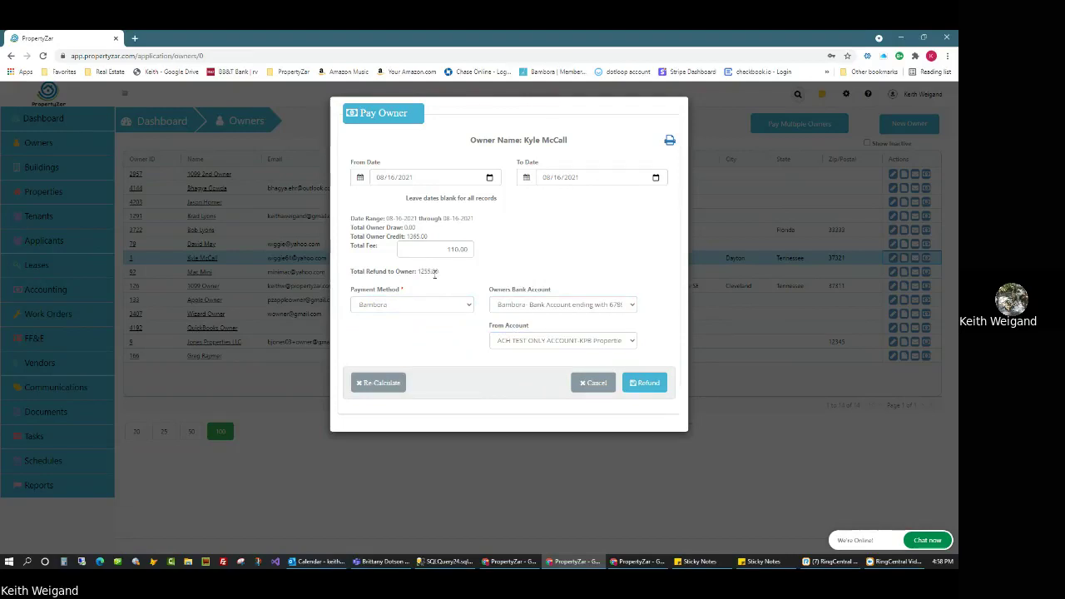
- Switch the owner's payment method to Check, and check the Total Owner Credit amount
left_click(395, 304)
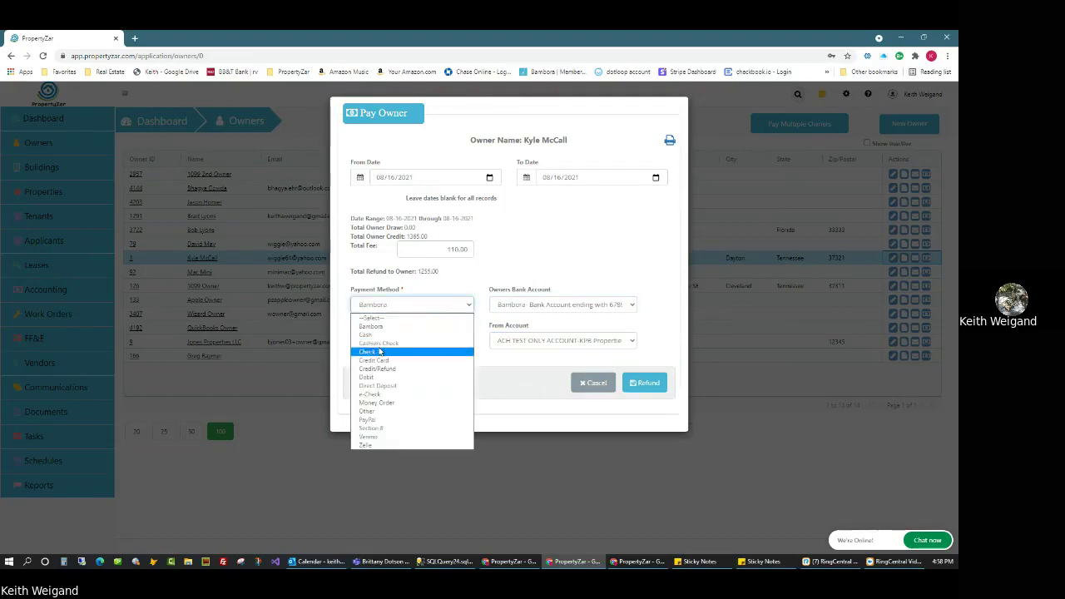
left_click(391, 353)
left_click(530, 265)
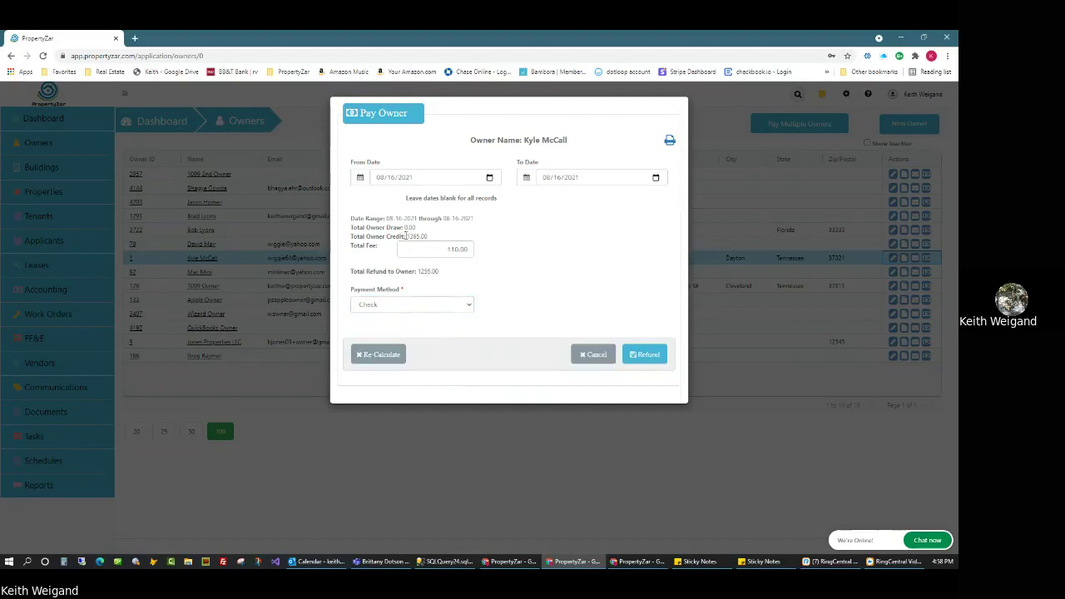
left_click_drag(407, 237, 430, 237)
- Open the printable Pay Owner Report, and examine the transaction and property names of the Suite 300 row
left_click(670, 141)
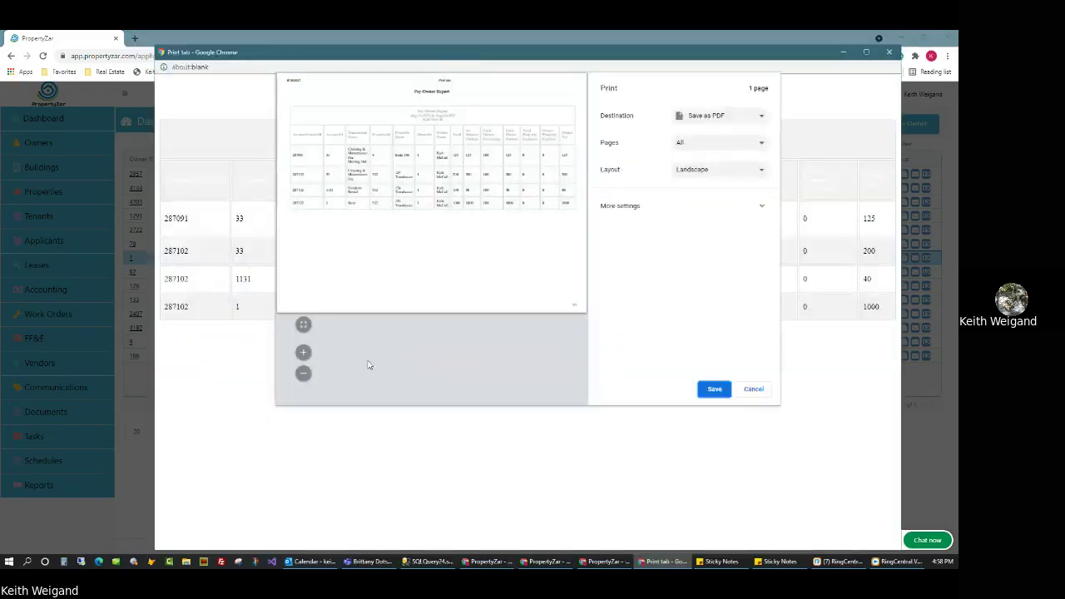
left_click(303, 352)
left_click_drag(435, 402, 451, 402)
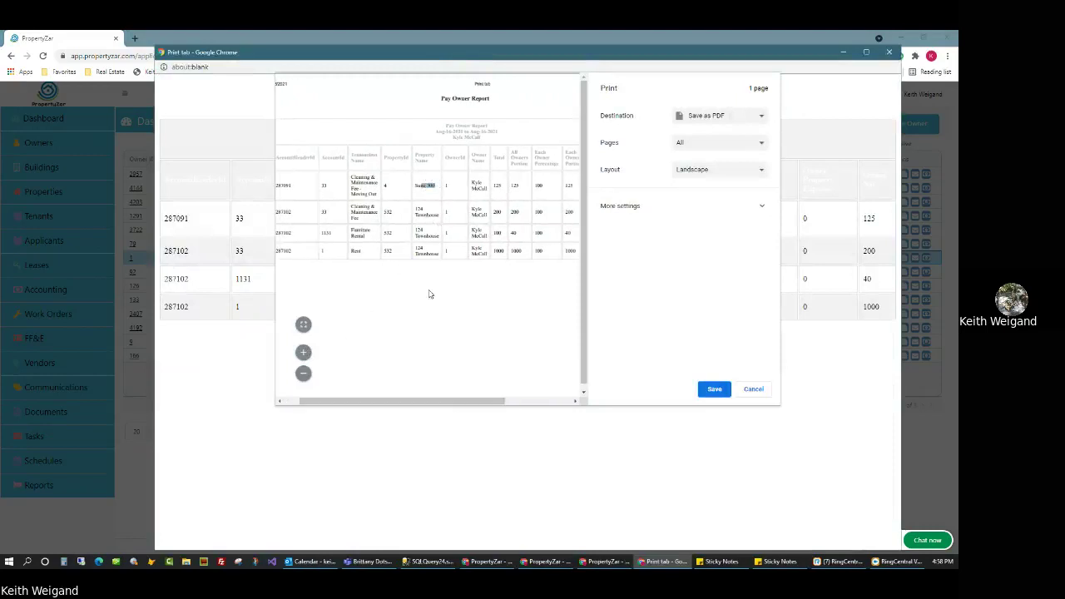
left_click_drag(442, 401, 511, 412)
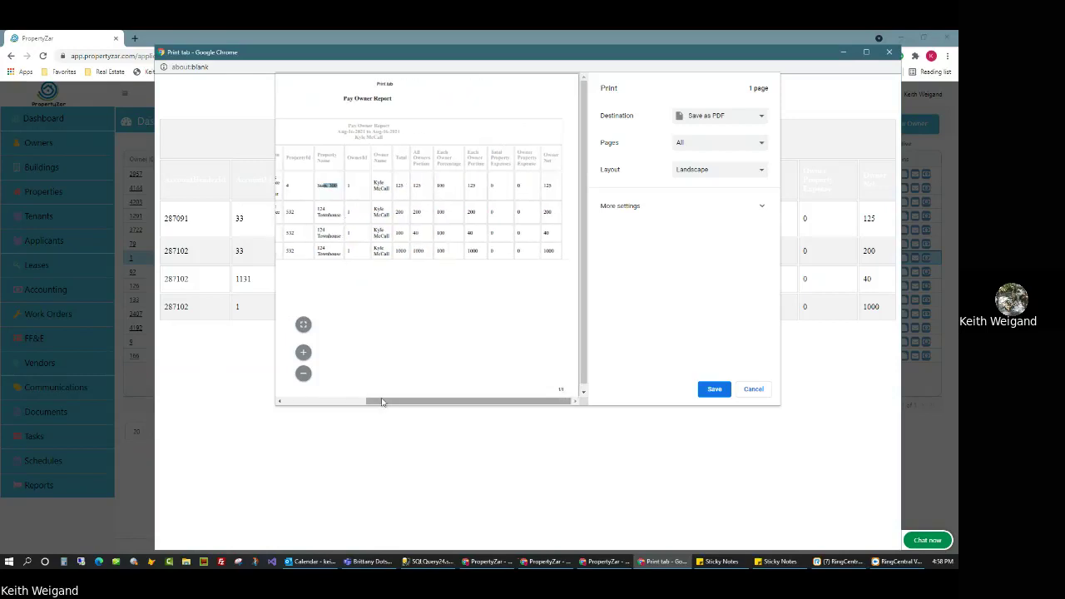
left_click_drag(382, 402, 298, 402)
left_click_drag(399, 196, 375, 176)
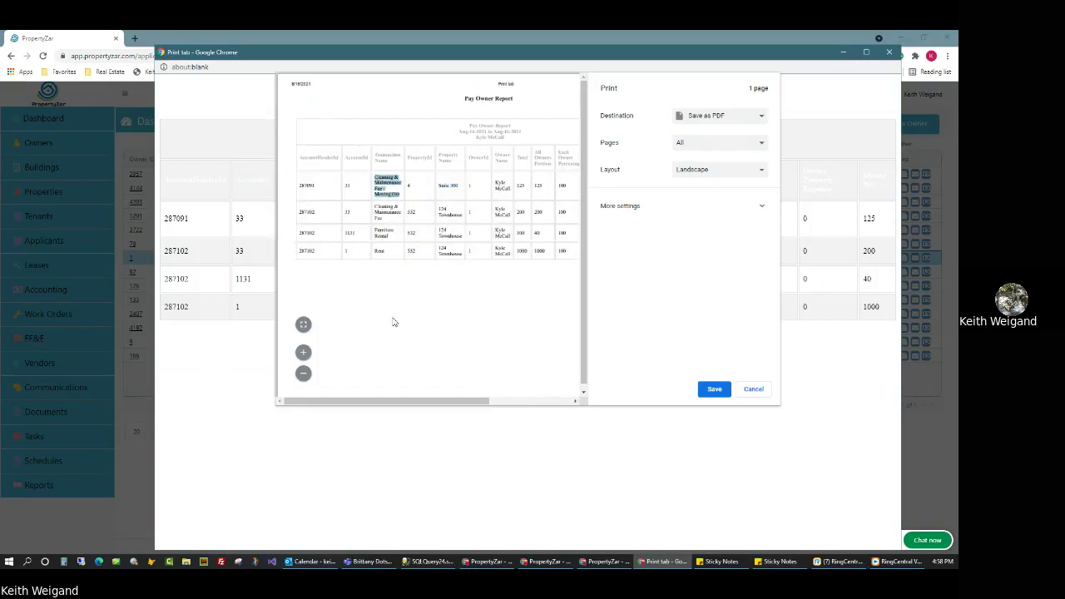
left_click_drag(404, 403, 497, 410)
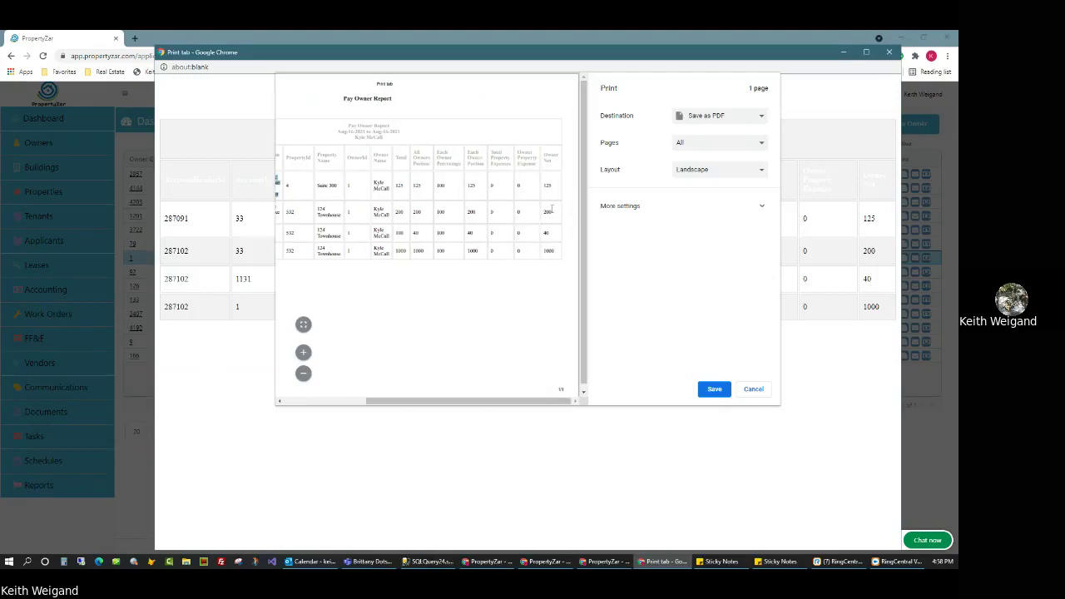
- Check the Owner Net column in the enlarged report, and match the Cleaning & Maintenance Fee row to its amount
left_click(549, 163)
double_click(550, 162)
left_click(551, 163)
left_click(303, 352)
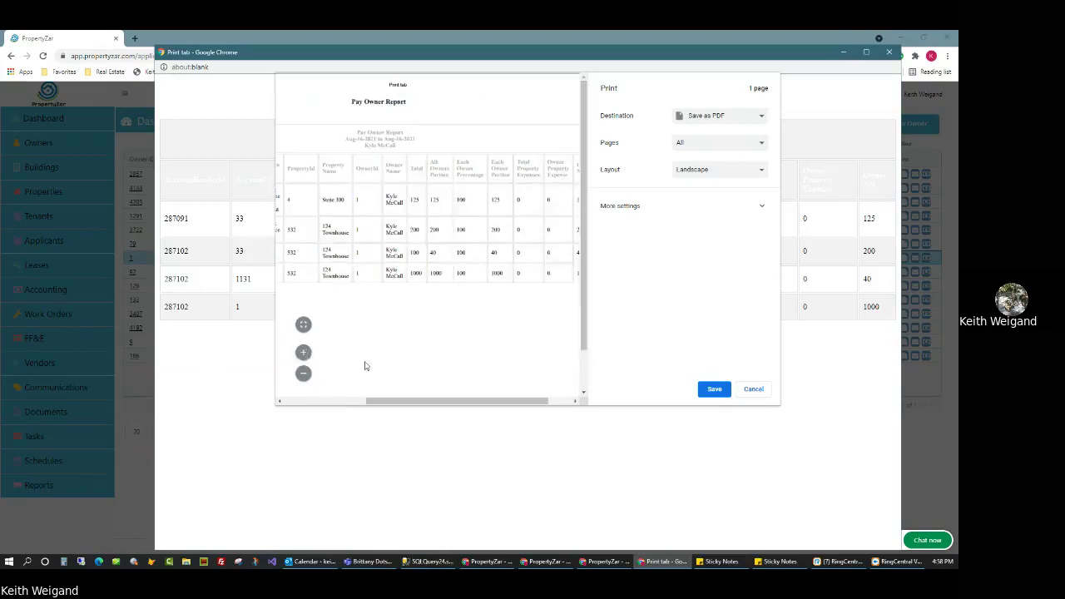
left_click_drag(402, 403, 435, 403)
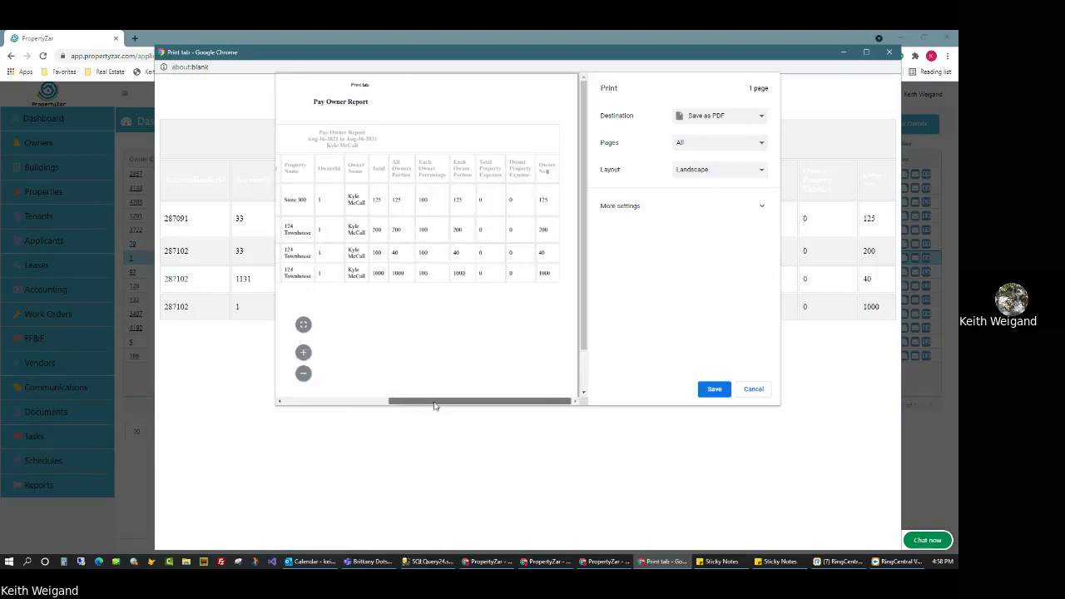
double_click(543, 230)
left_click_drag(423, 401, 363, 401)
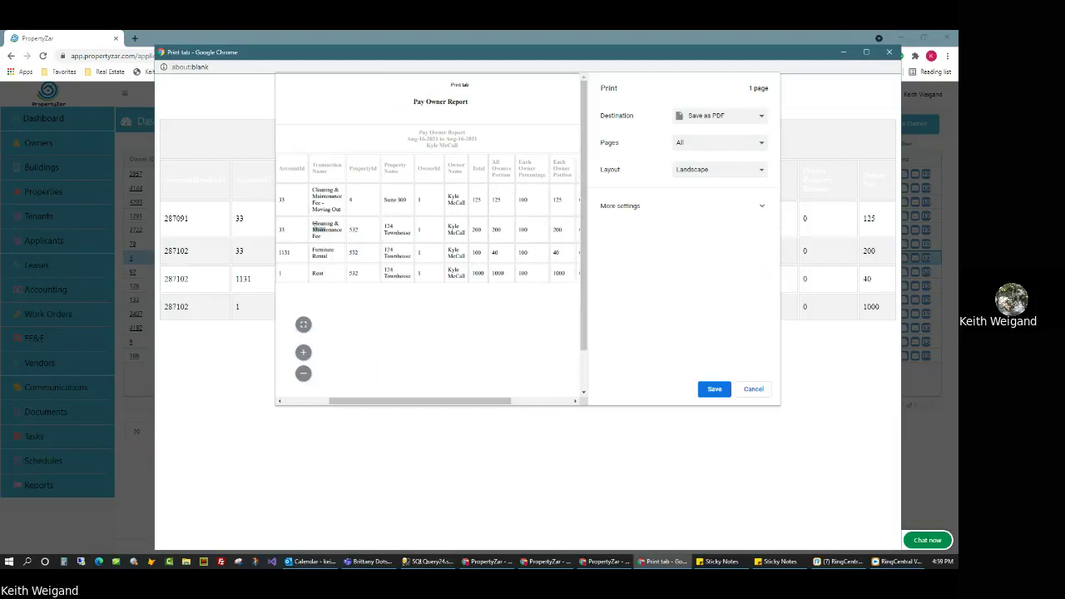
- Compare the Furniture Rental and Rent rows with their Owner Net amounts, then close the report and cancel the owner payment
double_click(323, 250)
left_click(318, 274)
left_click_drag(388, 402, 521, 407)
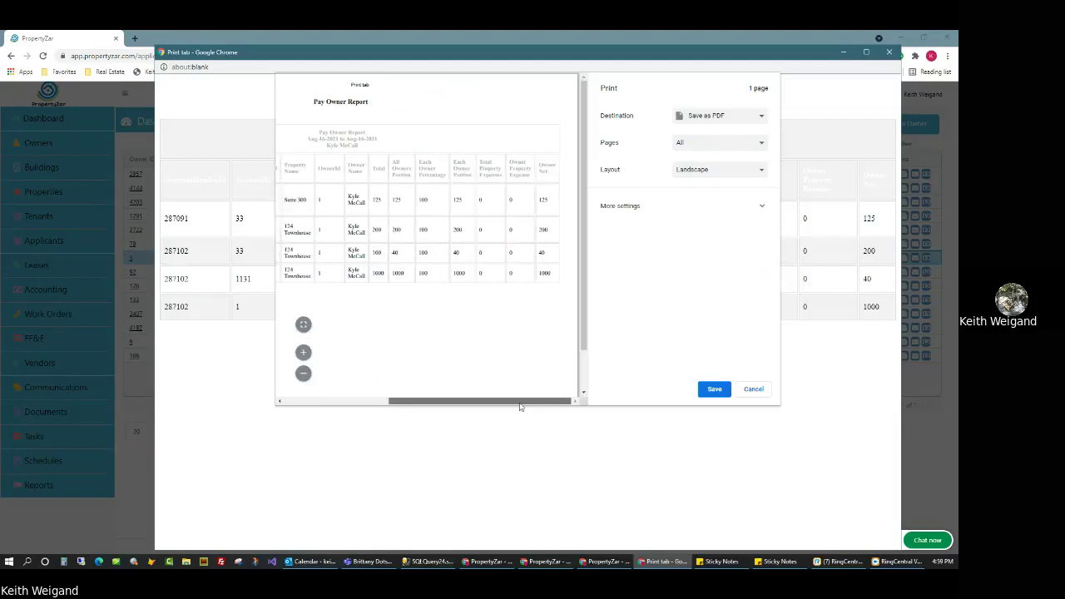
double_click(552, 273)
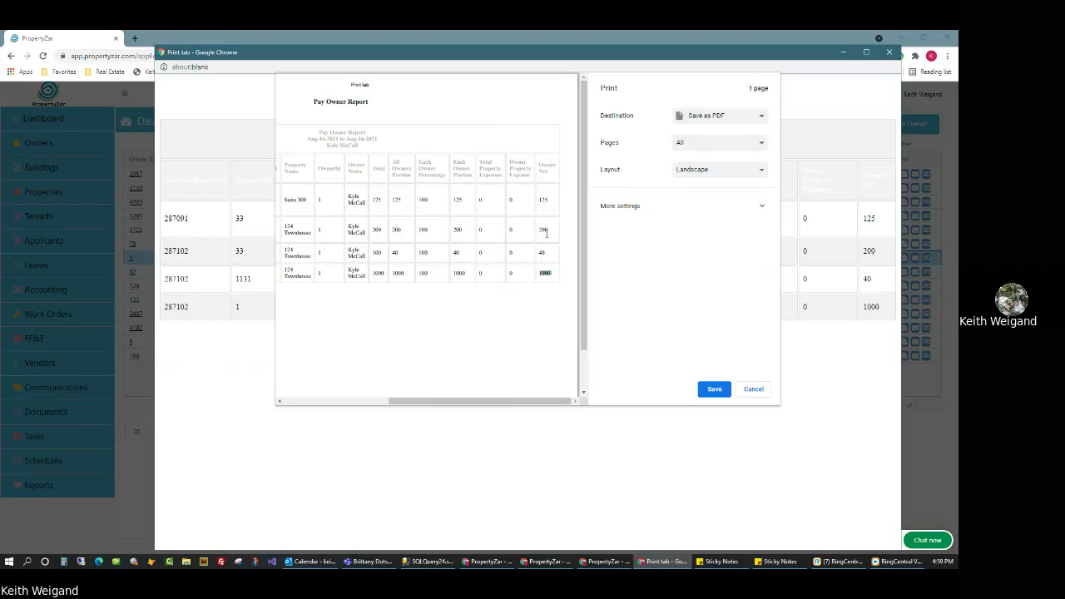
double_click(540, 252)
left_click(753, 389)
left_click(592, 354)
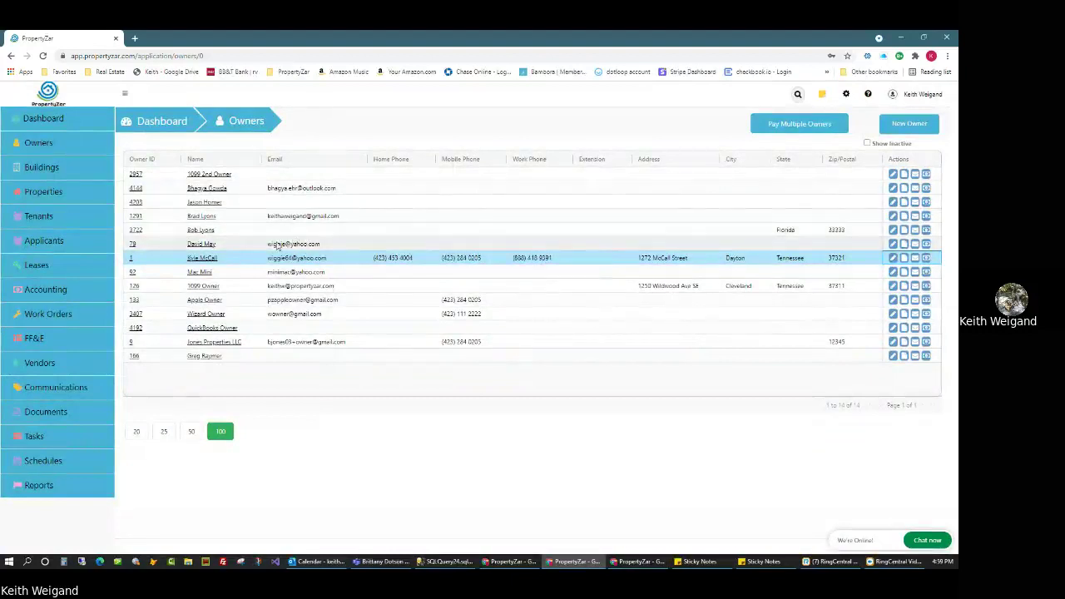
- Open the Accounting topics of the FAQ, and read the answers on e-payment solutions and on setting up ACH/Credit Cards
left_click(868, 94)
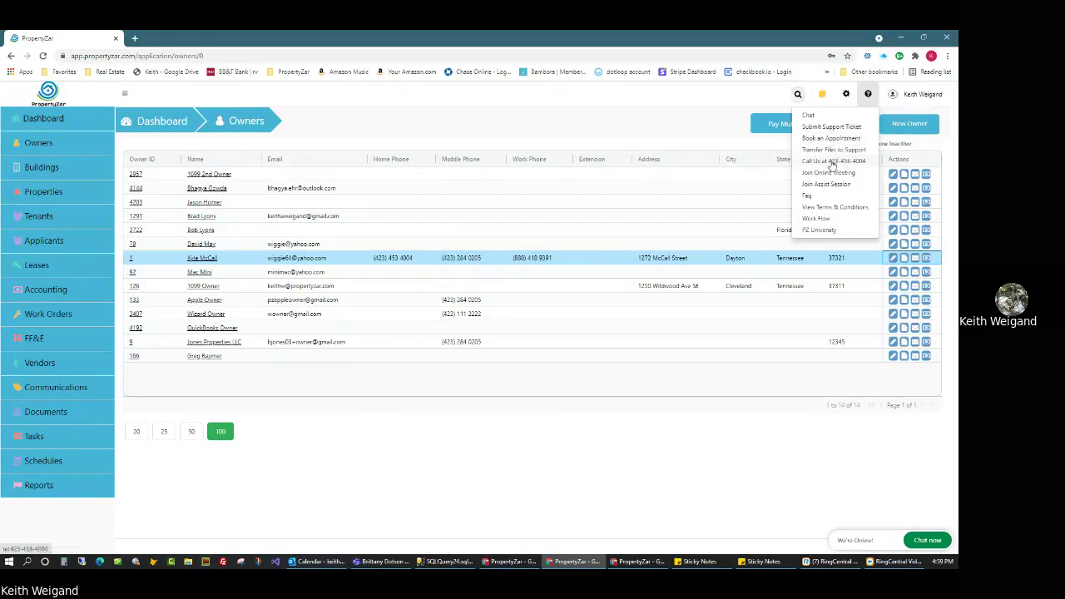
left_click(804, 195)
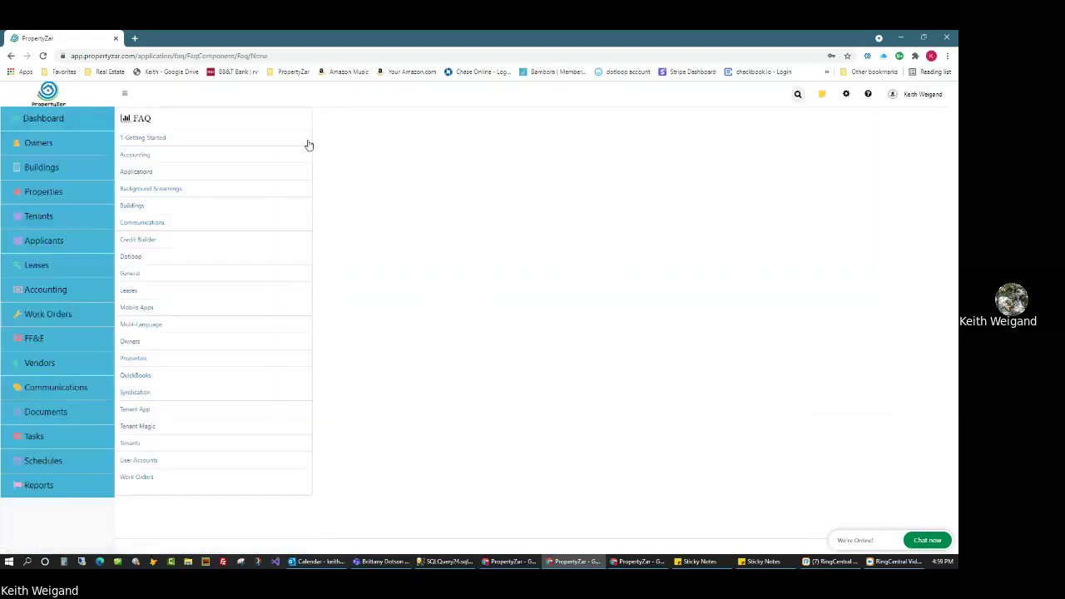
left_click(137, 155)
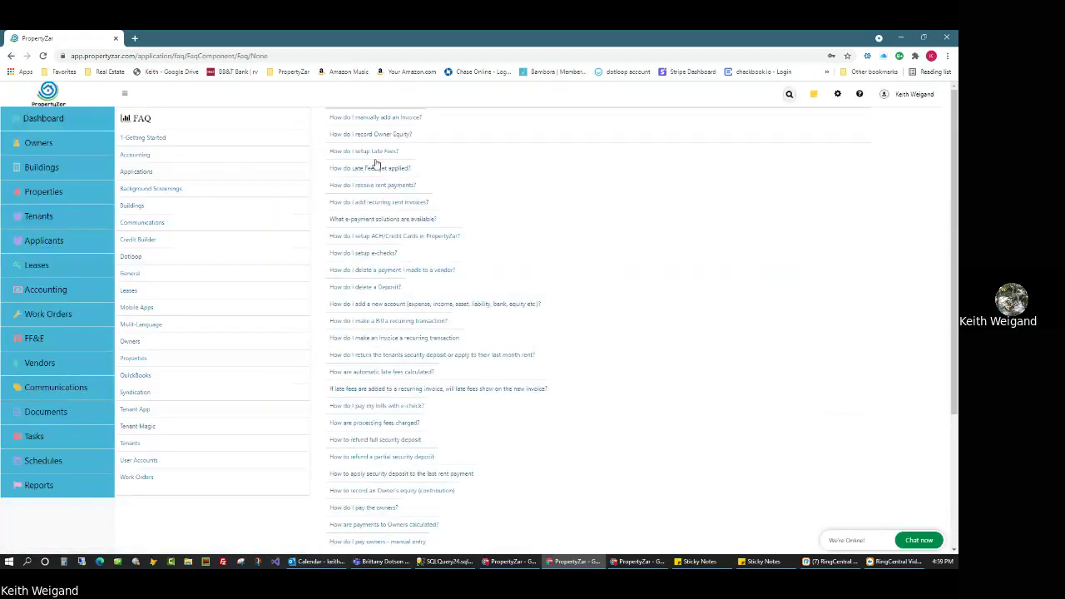
left_click(376, 203)
left_click(383, 263)
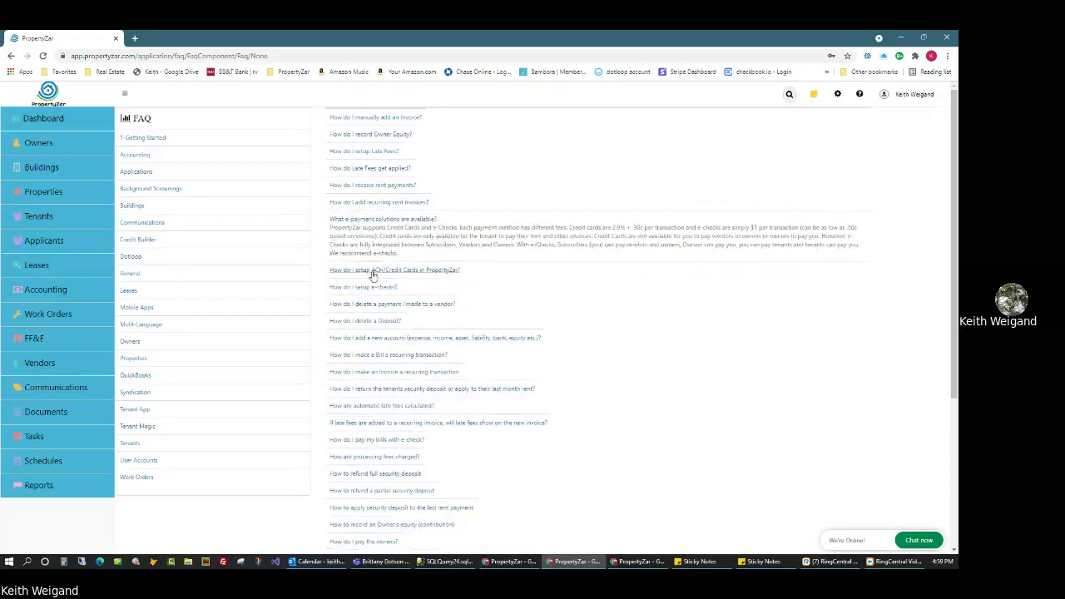
left_click(372, 272)
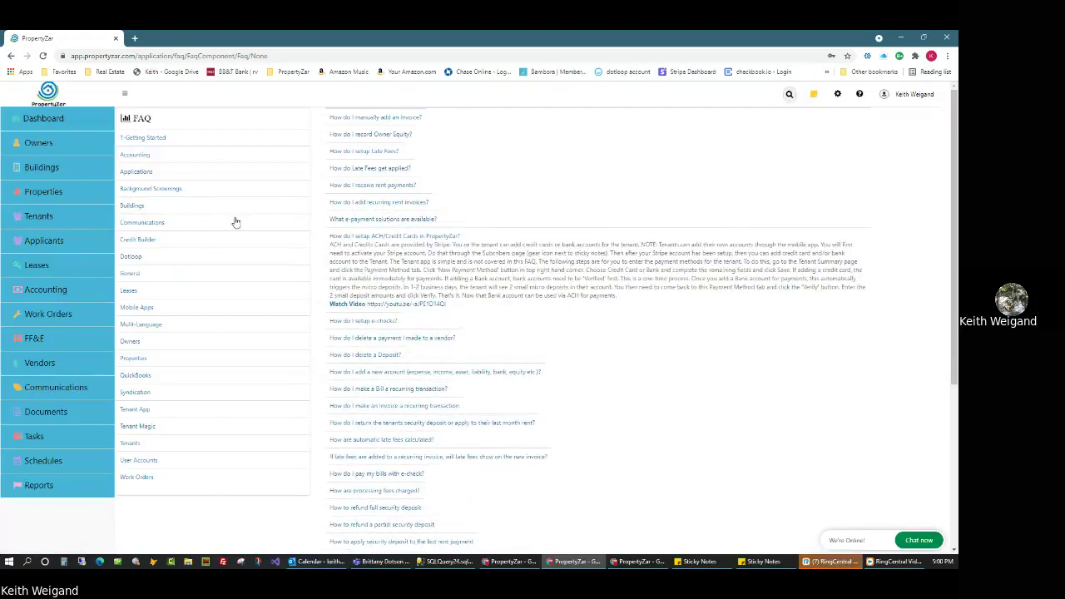
- Review the available help options, and return to the dashboard overview
left_click(860, 95)
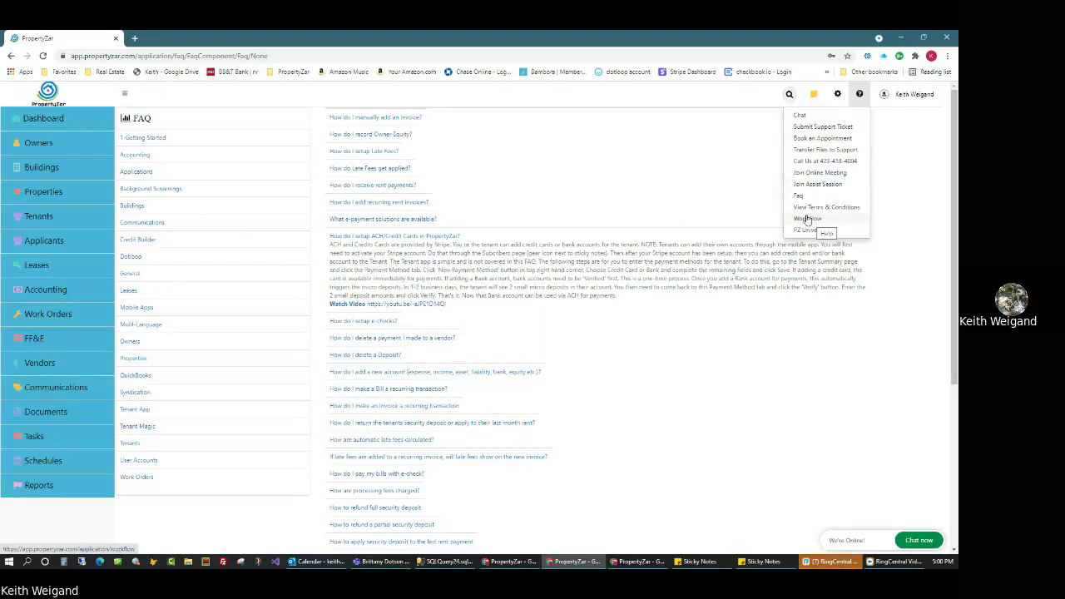
left_click(62, 118)
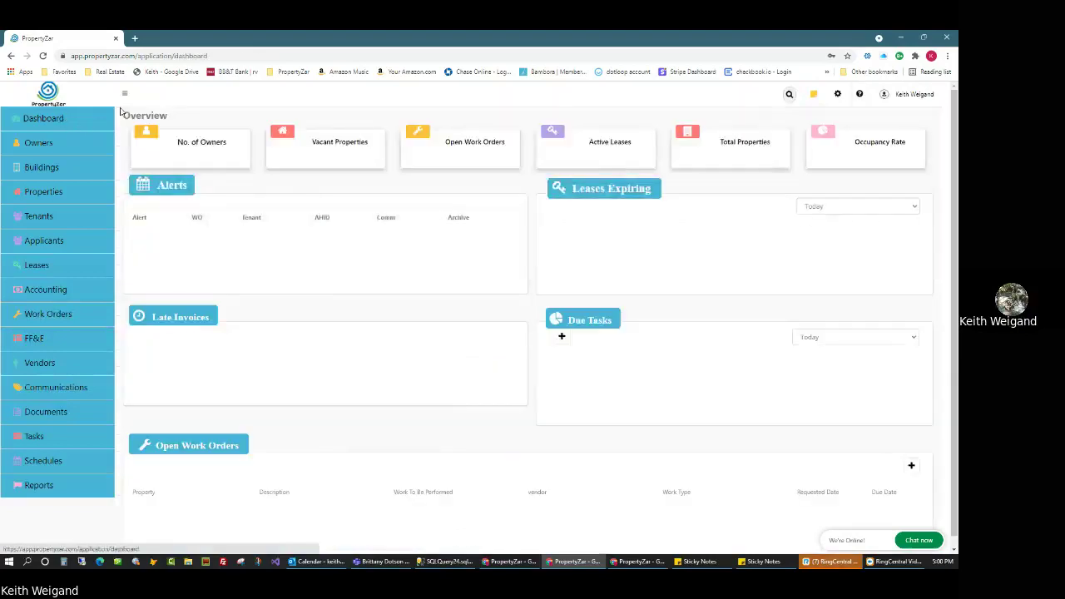